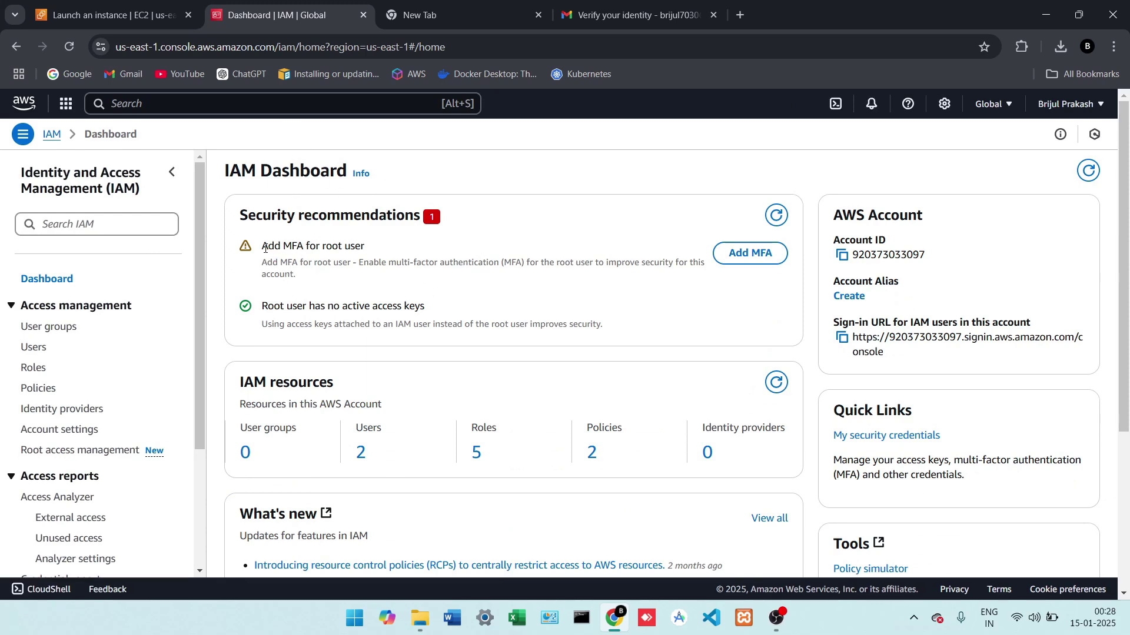
Step: Highlight the root-user MFA recommendation on the IAM dashboard
{"action": "left_click_drag", "start_coordinate": [265, 247], "coordinate": [310, 279]}
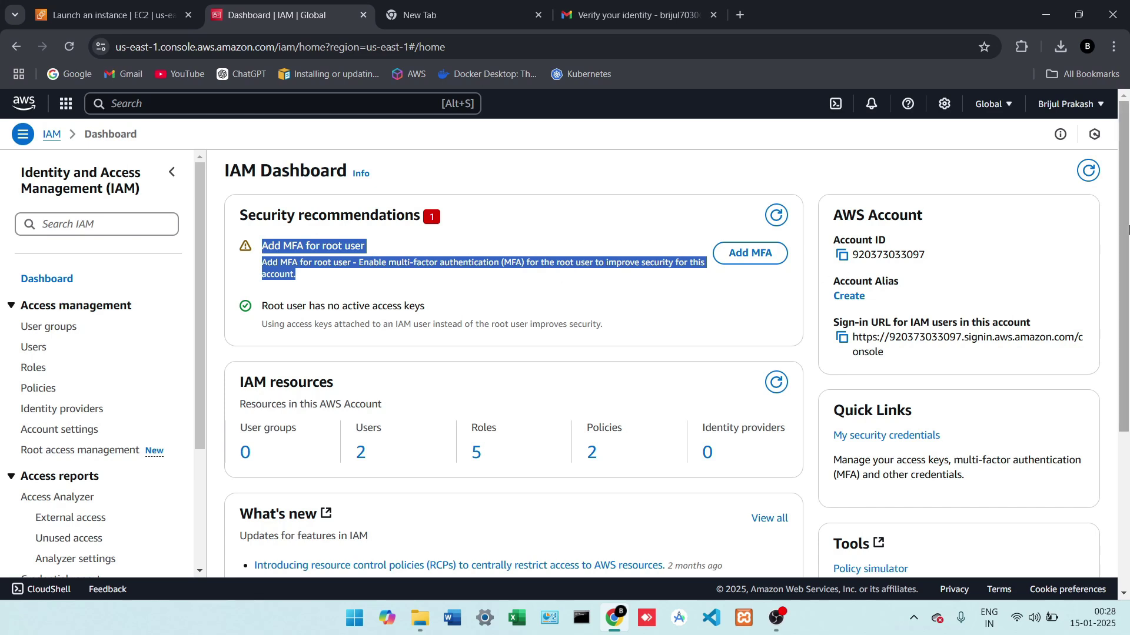
{"action": "left_click_drag", "start_coordinate": [1126, 230], "coordinate": [1126, 288]}
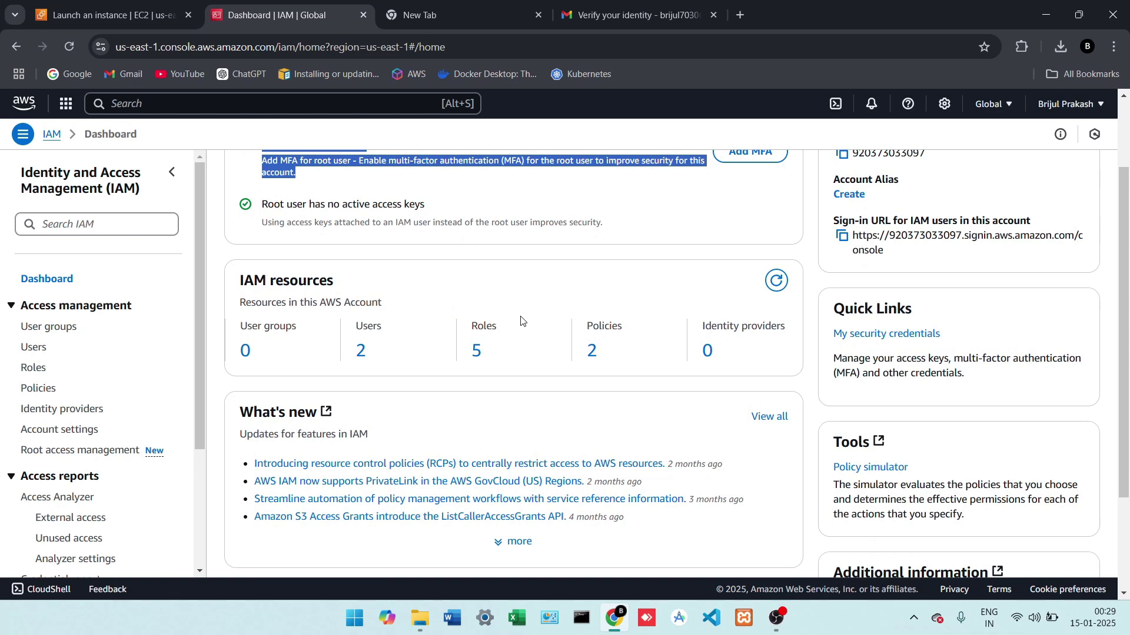
{"action": "left_click", "coordinate": [380, 346]}
{"action": "scroll", "coordinate": [894, 267], "scroll_direction": "up", "scroll_amount": 2}
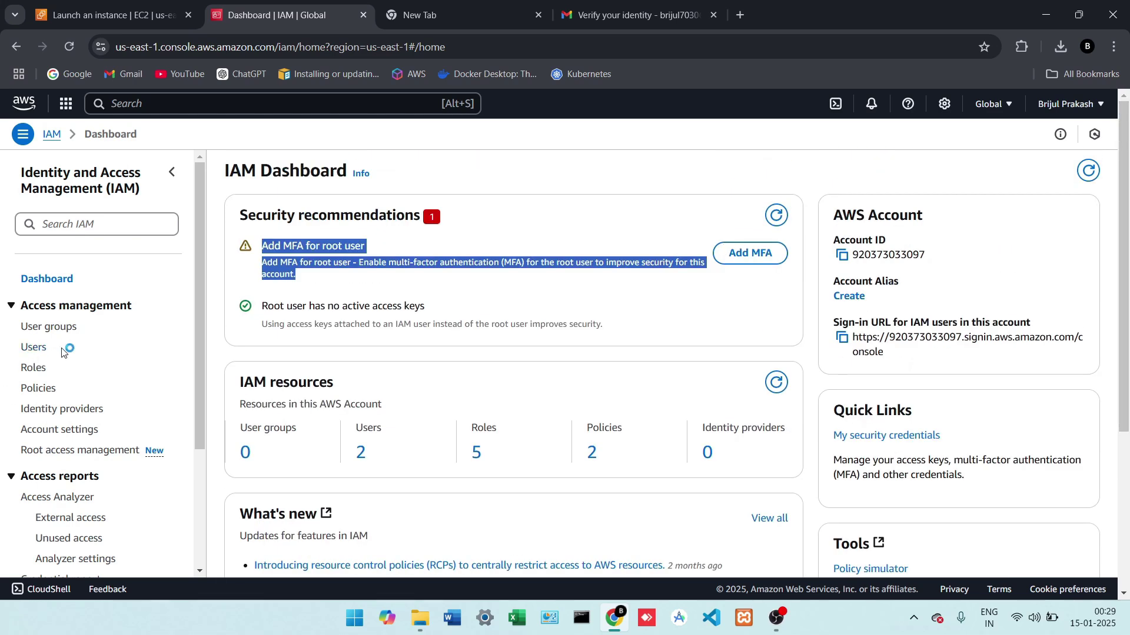
Step: View the first IAM user's details, then the User groups list showing 0 groups
{"action": "left_click", "coordinate": [30, 352]}
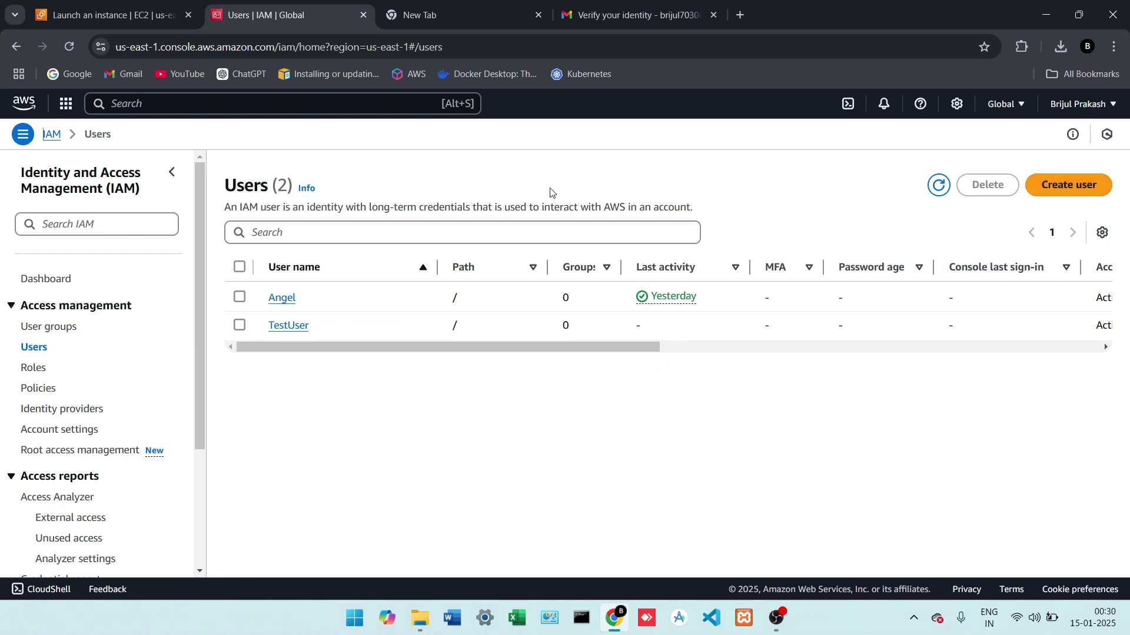
{"action": "left_click", "coordinate": [283, 299]}
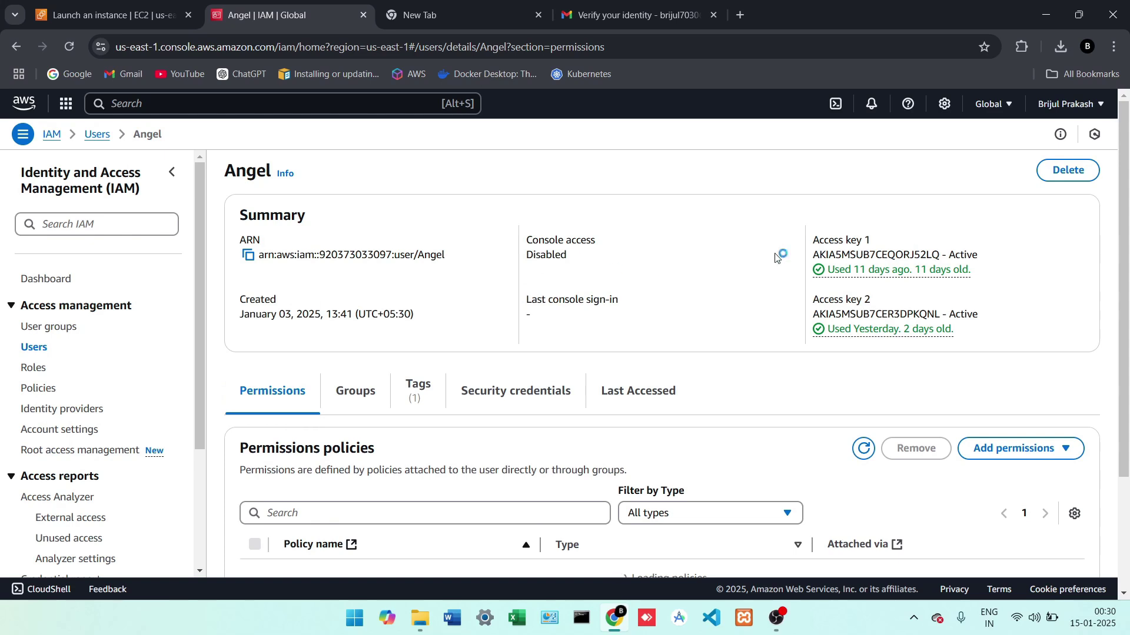
{"action": "scroll", "coordinate": [411, 294], "scroll_direction": "down", "scroll_amount": 1}
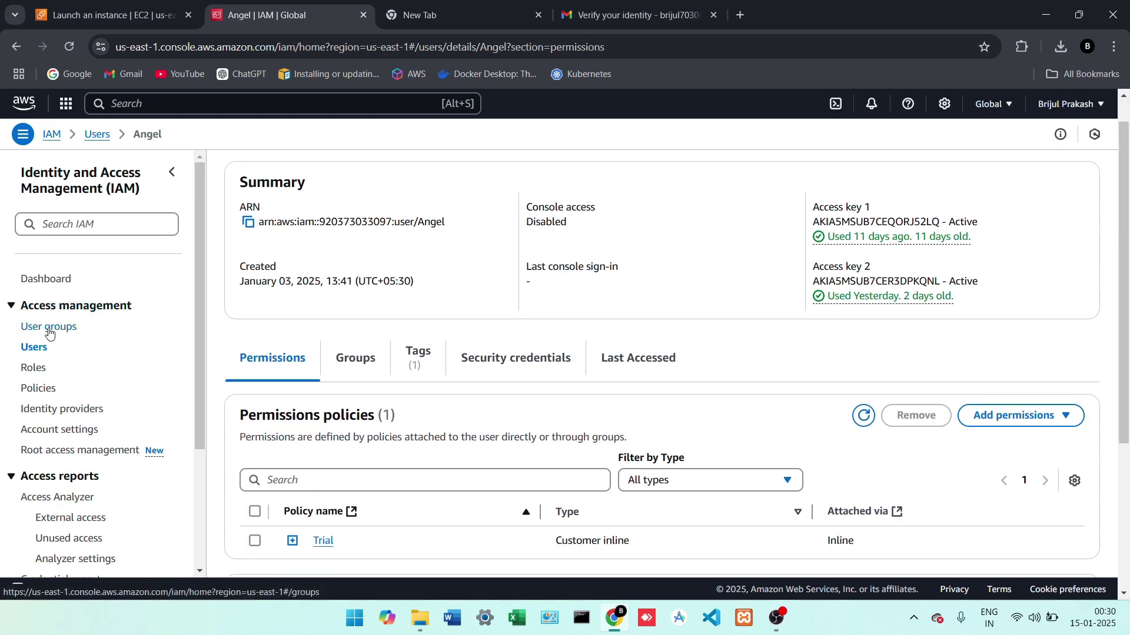
{"action": "left_click", "coordinate": [49, 330]}
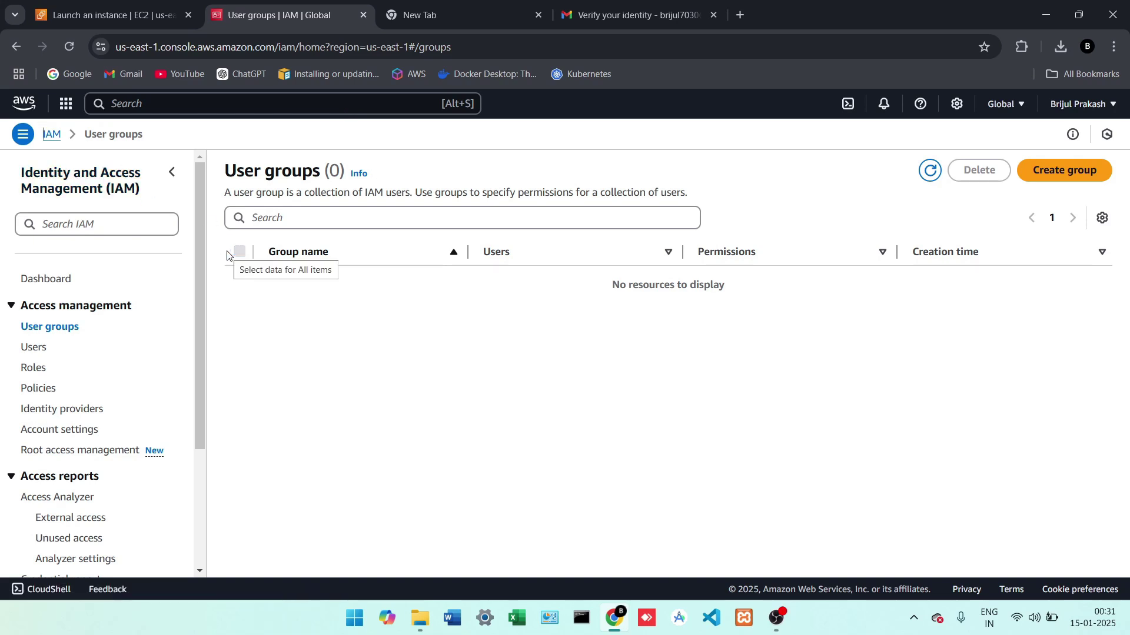
{"action": "left_click_drag", "start_coordinate": [200, 357], "coordinate": [214, 538]}
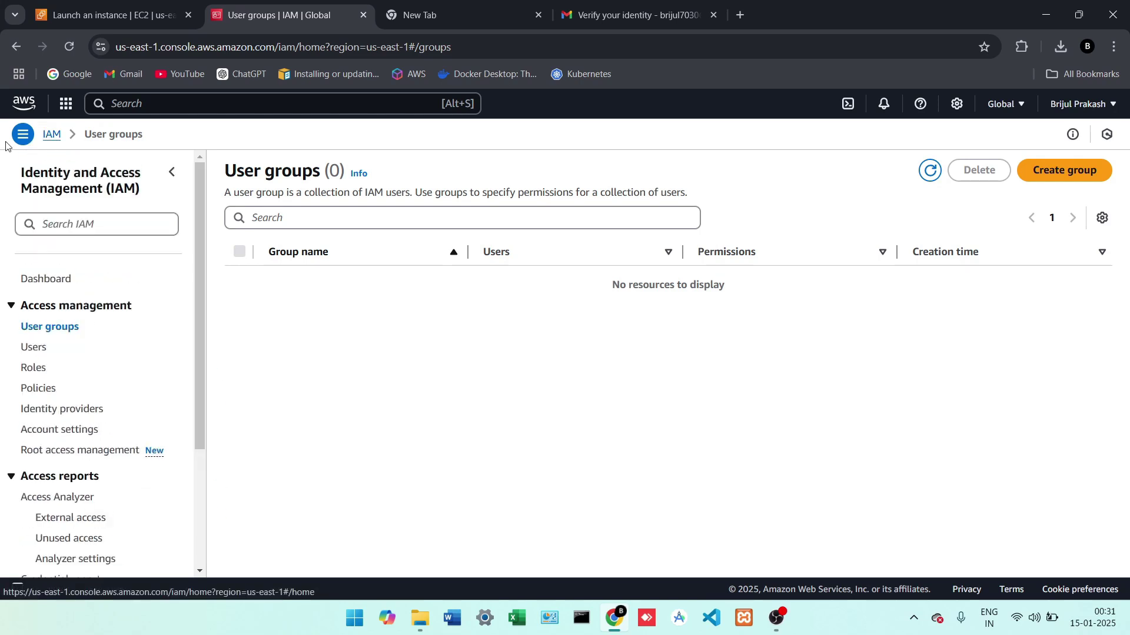
Step: Go from Console Home to the Budgets page, showing My Monthly Cost Budget at $1.00
{"action": "left_click", "coordinate": [24, 103]}
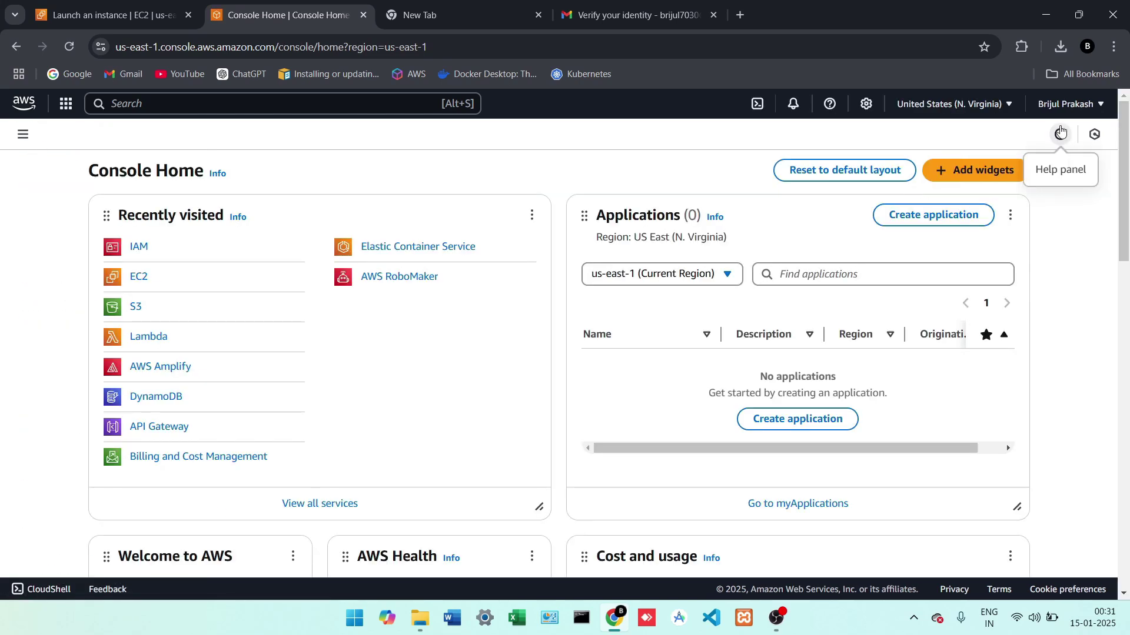
{"action": "left_click", "coordinate": [1099, 106]}
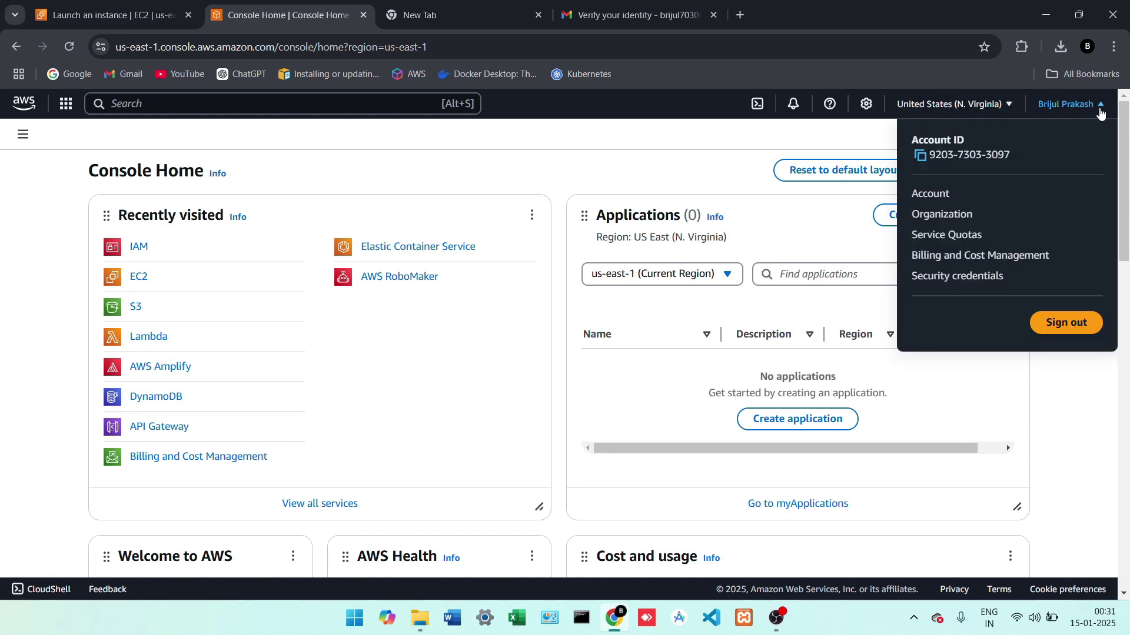
{"action": "left_click", "coordinate": [991, 257]}
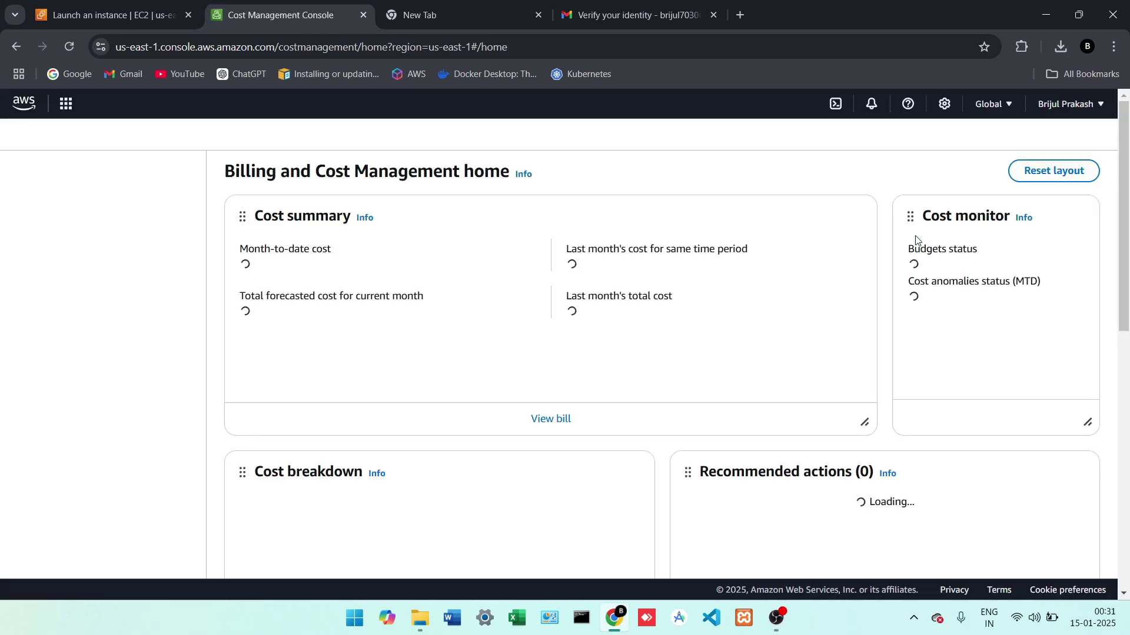
{"action": "left_click_drag", "start_coordinate": [1125, 216], "coordinate": [1128, 474]}
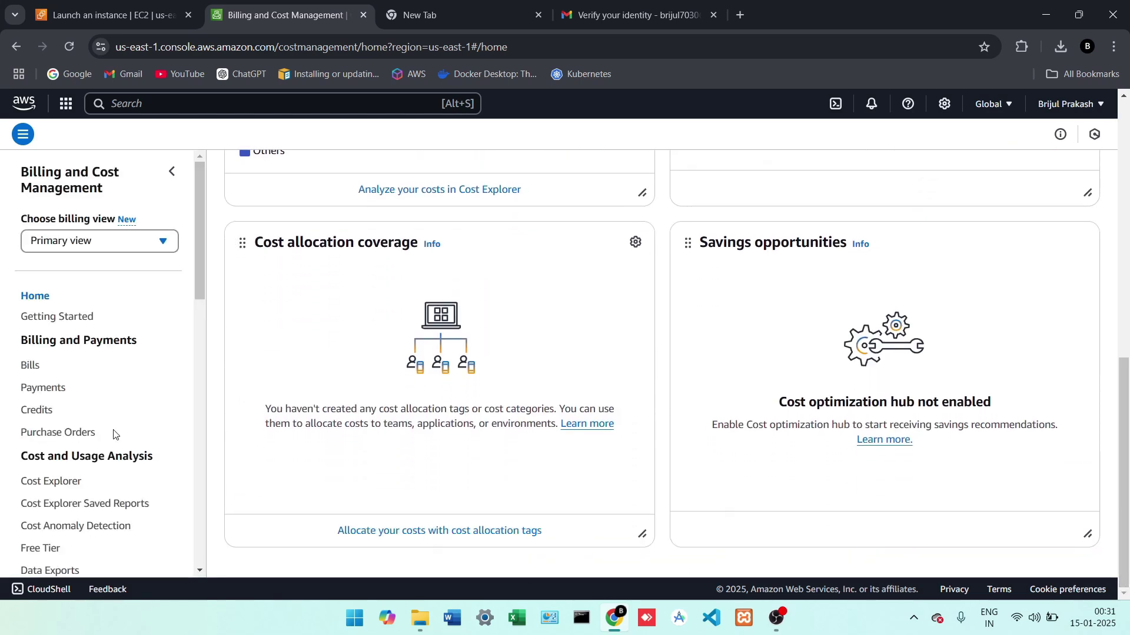
{"action": "left_click_drag", "start_coordinate": [198, 288], "coordinate": [193, 387]}
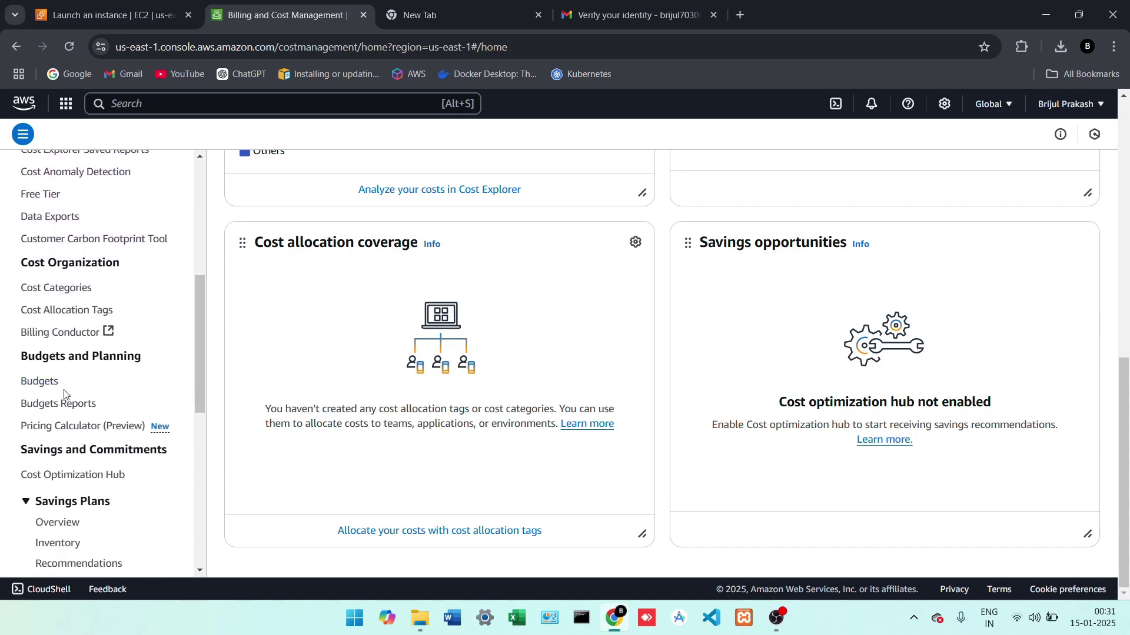
{"action": "left_click", "coordinate": [41, 386]}
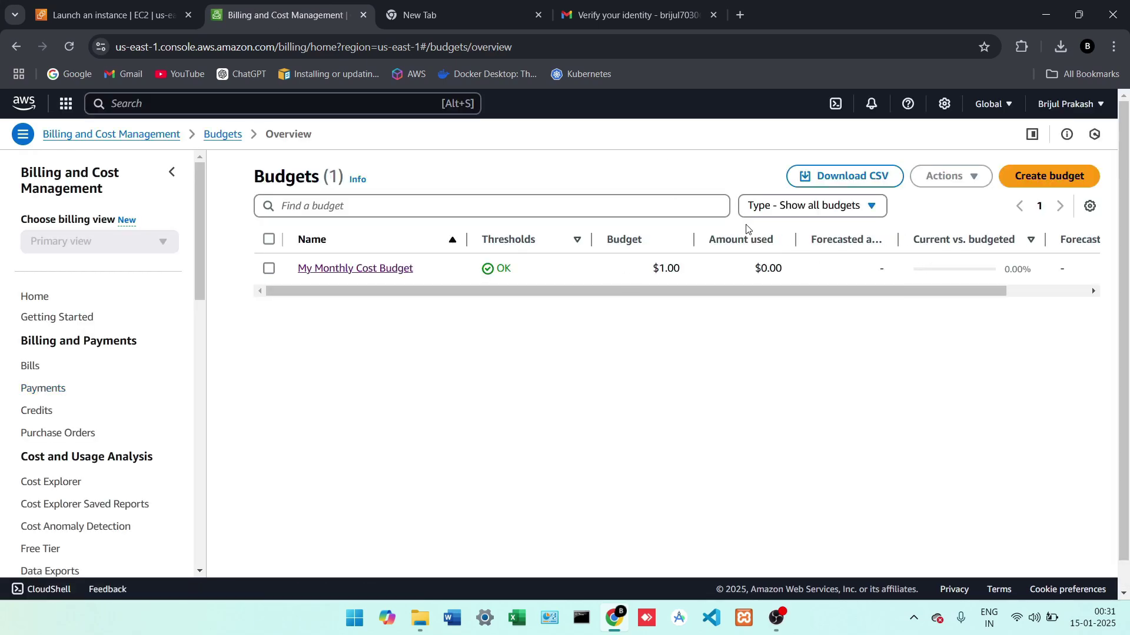
{"action": "left_click", "coordinate": [1043, 184]}
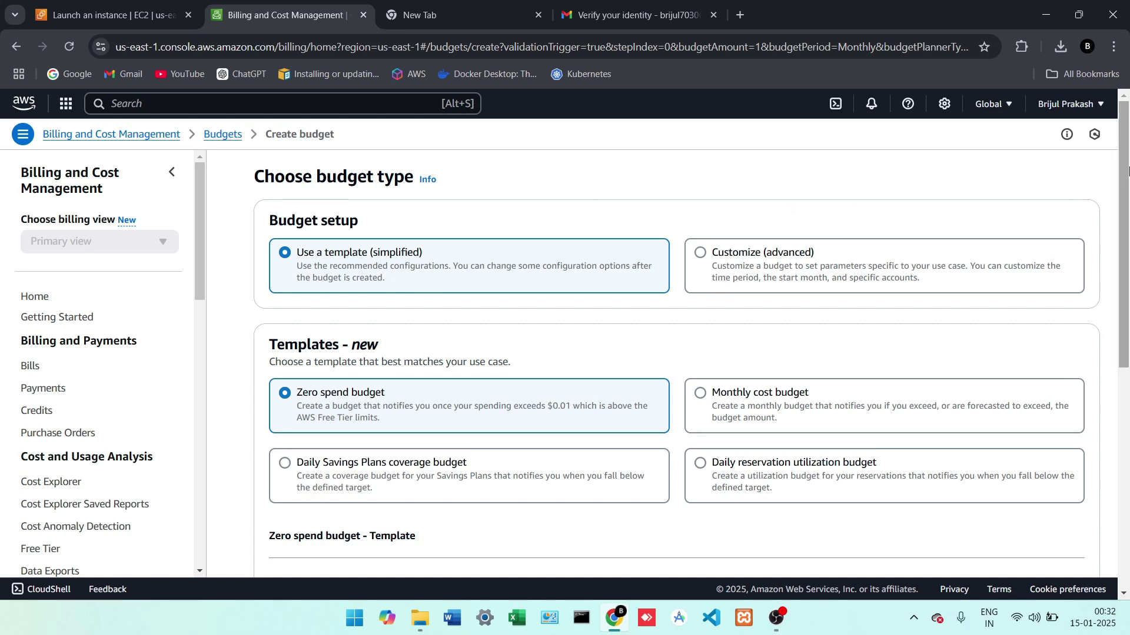
{"action": "left_click_drag", "start_coordinate": [1128, 171], "coordinate": [1128, 280]}
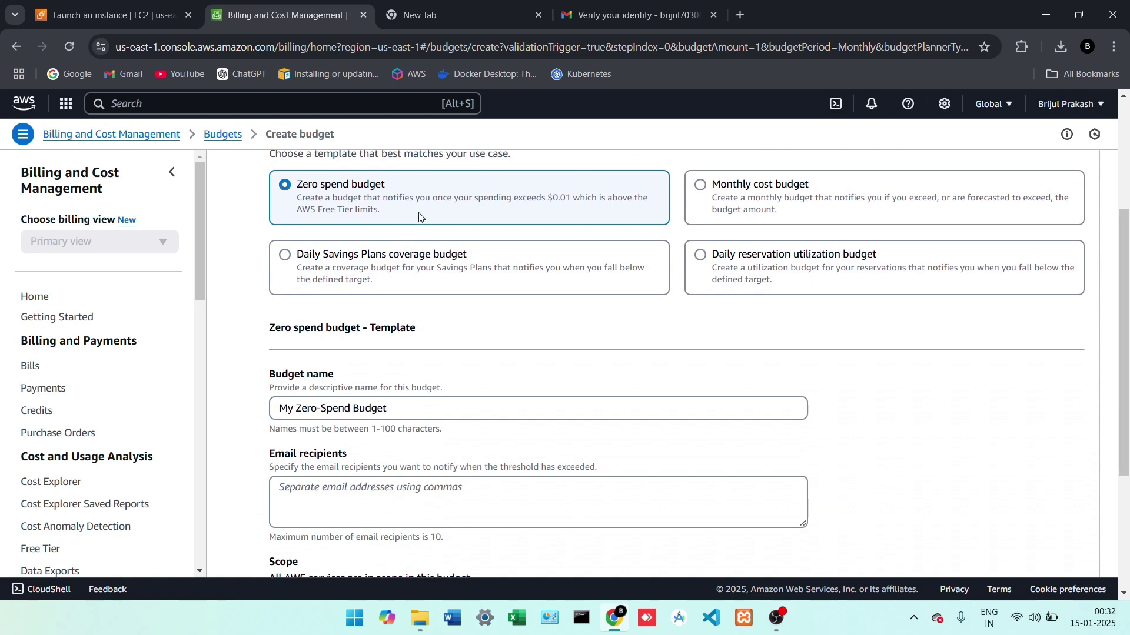
{"action": "left_click_drag", "start_coordinate": [1127, 334], "coordinate": [1128, 416]}
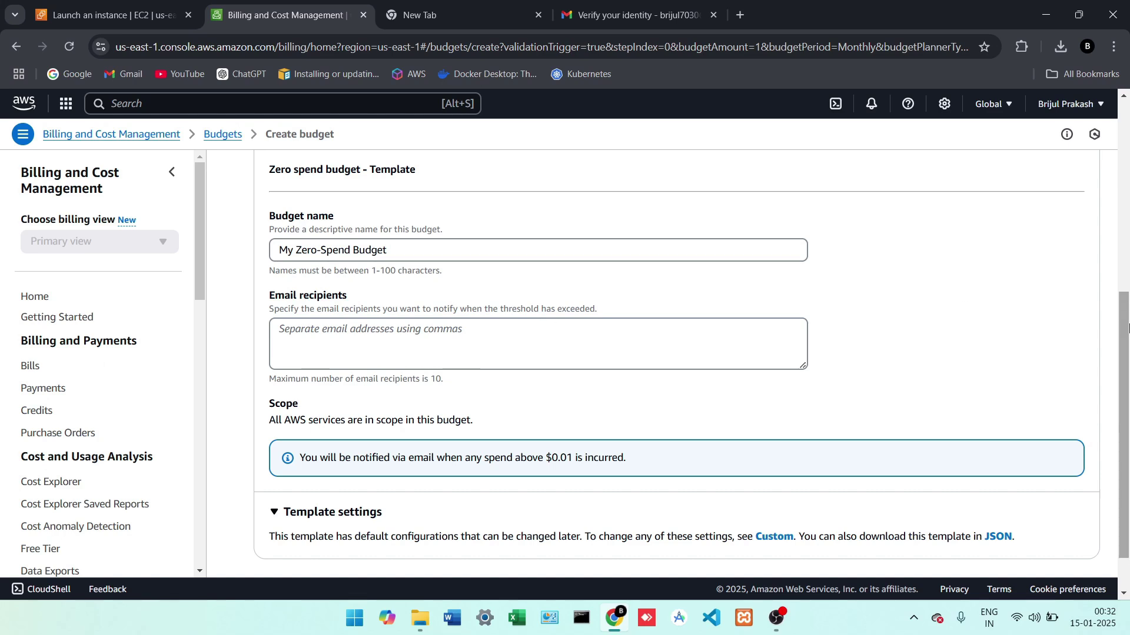
{"action": "scroll", "coordinate": [859, 329], "scroll_direction": "down", "scroll_amount": 1}
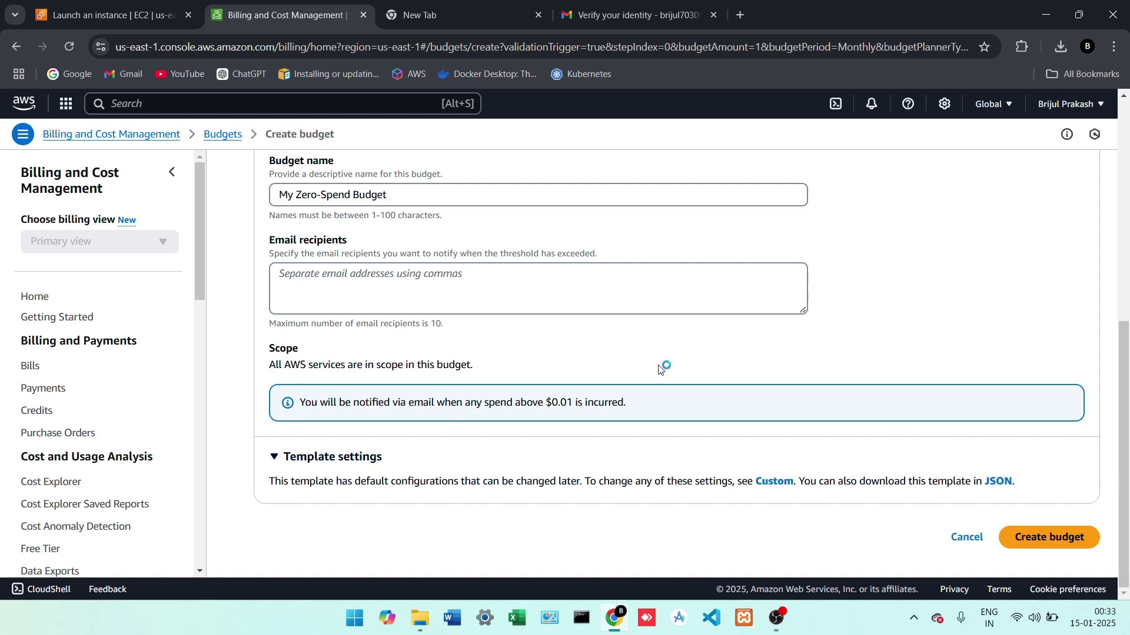
{"action": "left_click_drag", "start_coordinate": [1127, 393], "coordinate": [1129, 187]}
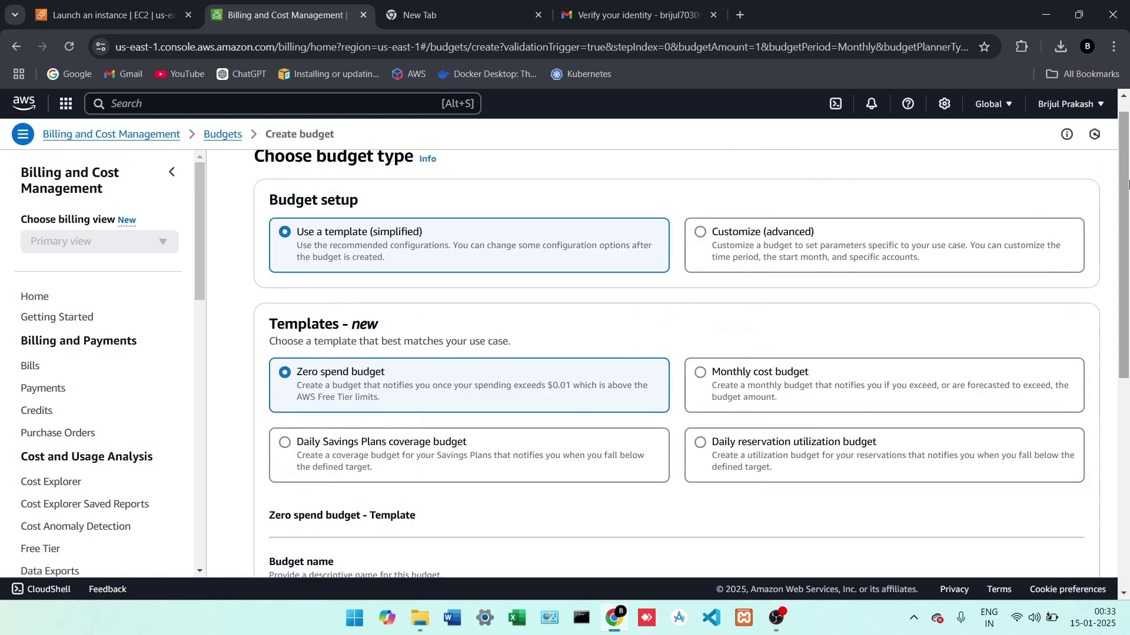
{"action": "left_click", "coordinate": [700, 371]}
{"action": "left_click_drag", "start_coordinate": [1129, 257], "coordinate": [1128, 397]}
{"action": "left_click", "coordinate": [353, 397]}
{"action": "key", "text": "BackSpace"}
{"action": "key", "text": "BackSpace"}
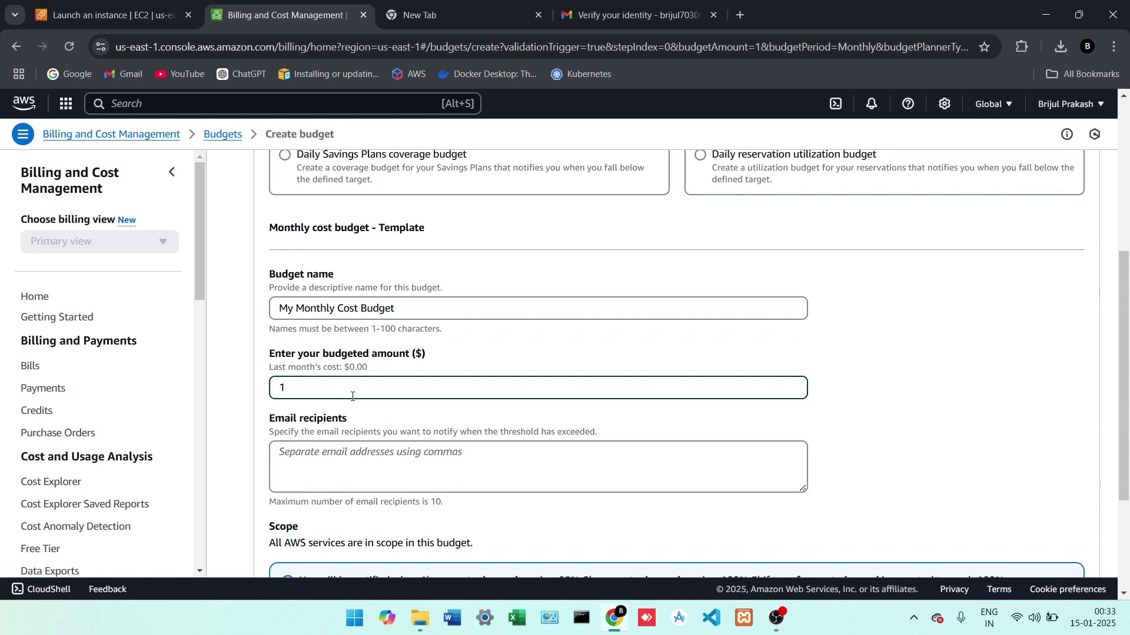
{"action": "left_click", "coordinate": [484, 331]}
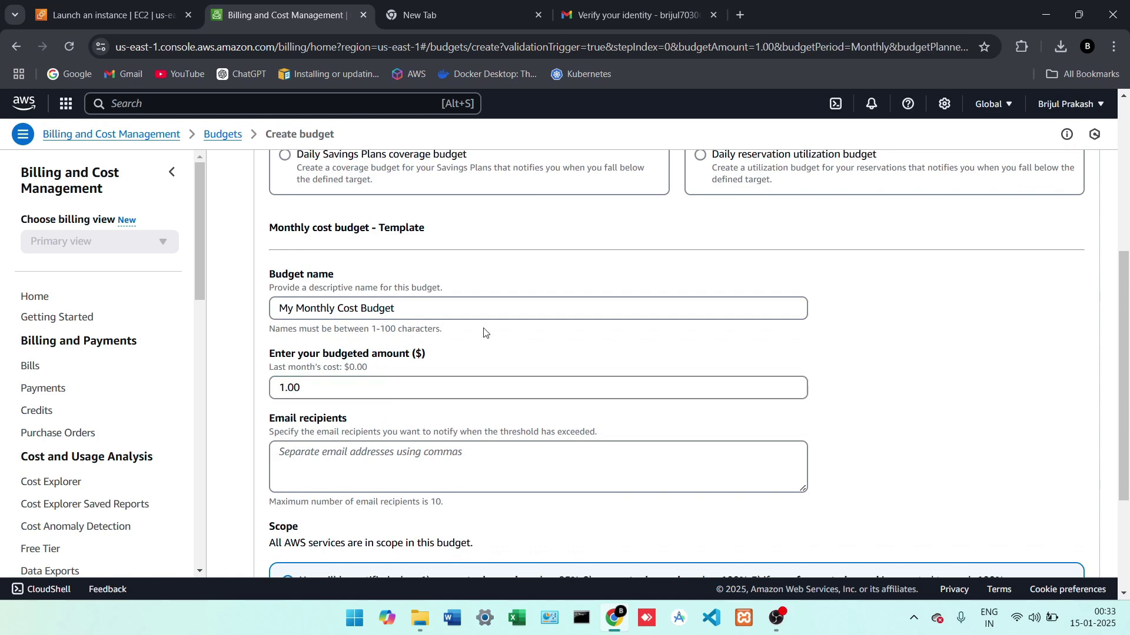
{"action": "scroll", "coordinate": [1066, 378], "scroll_direction": "down", "scroll_amount": 3}
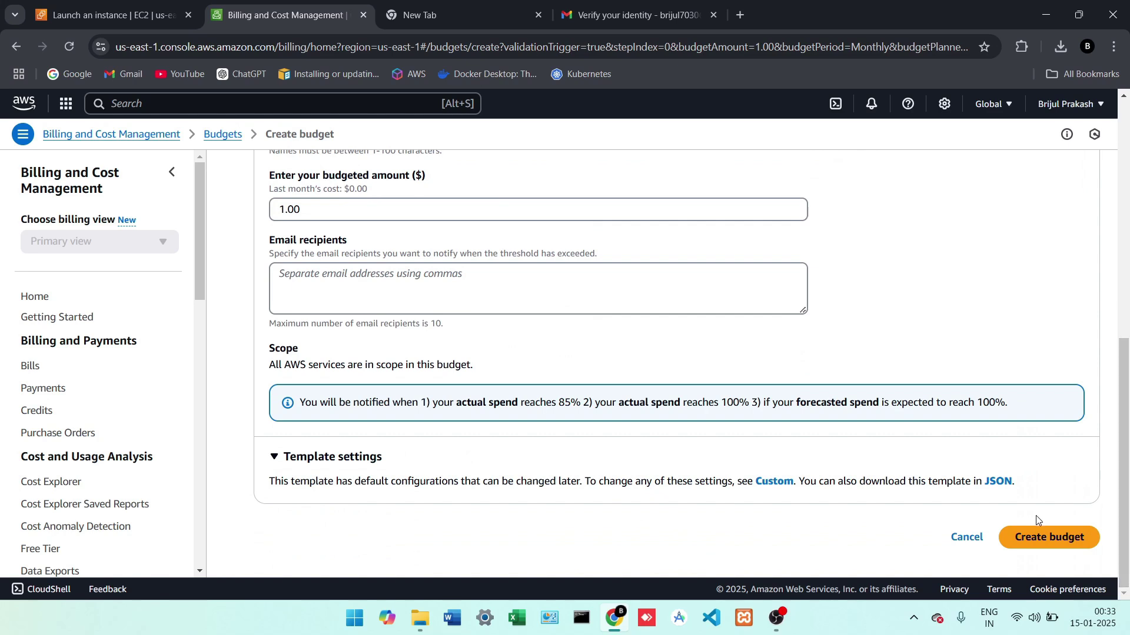
{"action": "mouse_move", "coordinate": [1124, 521]}
{"action": "left_mouse_down"}
{"action": "mouse_move", "coordinate": [1128, 270]}
{"action": "mouse_move", "coordinate": [1128, 506]}
{"action": "left_mouse_up"}
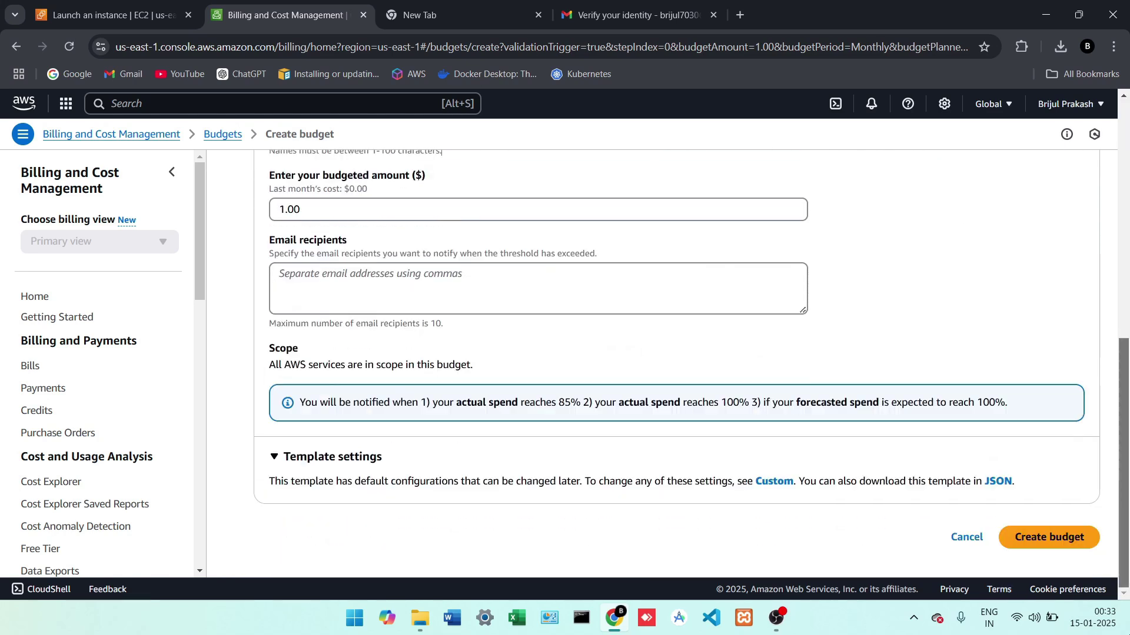
{"action": "left_click", "coordinate": [965, 539]}
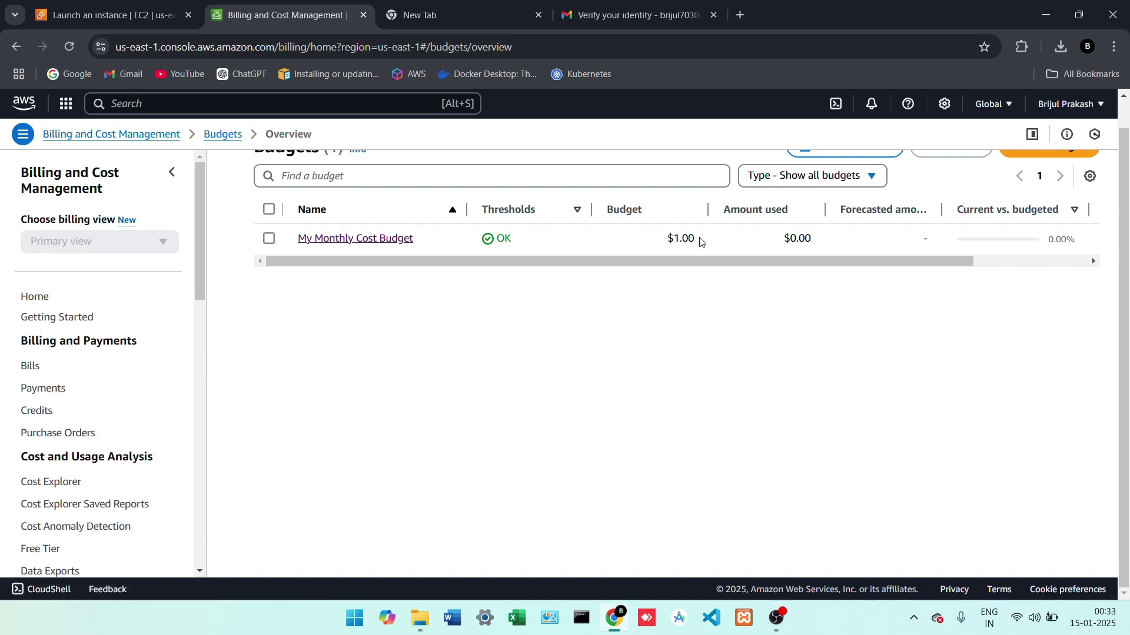
Step: Visit the Billing and Cost Management home, then navigate back to Console Home
{"action": "left_click", "coordinate": [668, 238]}
{"action": "left_click_drag", "start_coordinate": [783, 266], "coordinate": [591, 273]}
{"action": "scroll", "coordinate": [1090, 340], "scroll_direction": "up", "scroll_amount": 1}
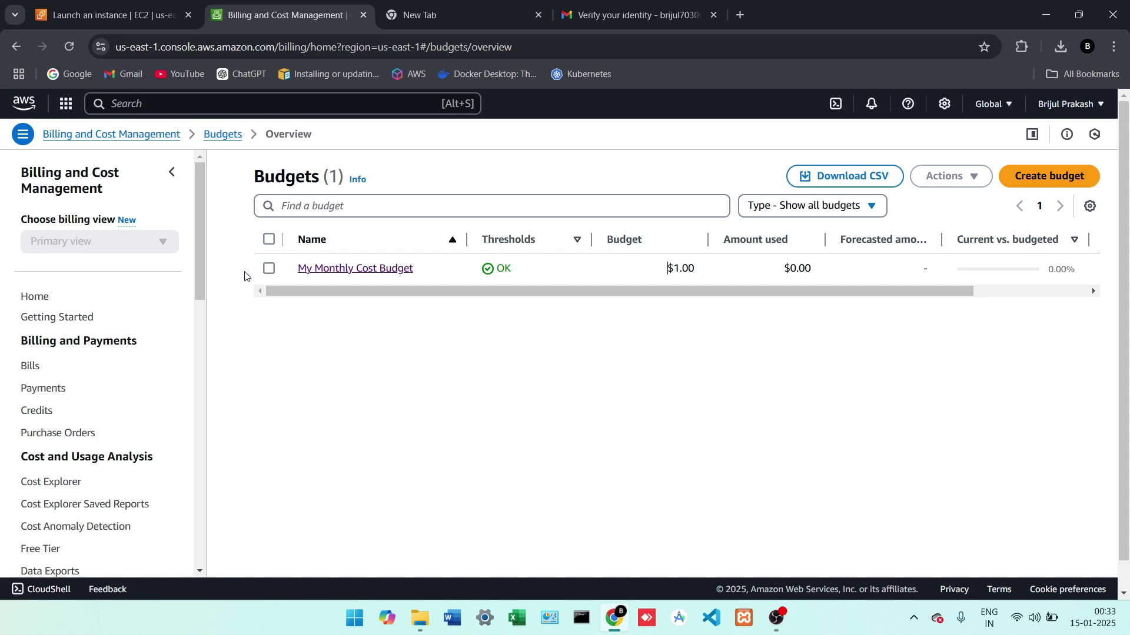
{"action": "left_click", "coordinate": [171, 172]}
{"action": "left_click", "coordinate": [143, 135]}
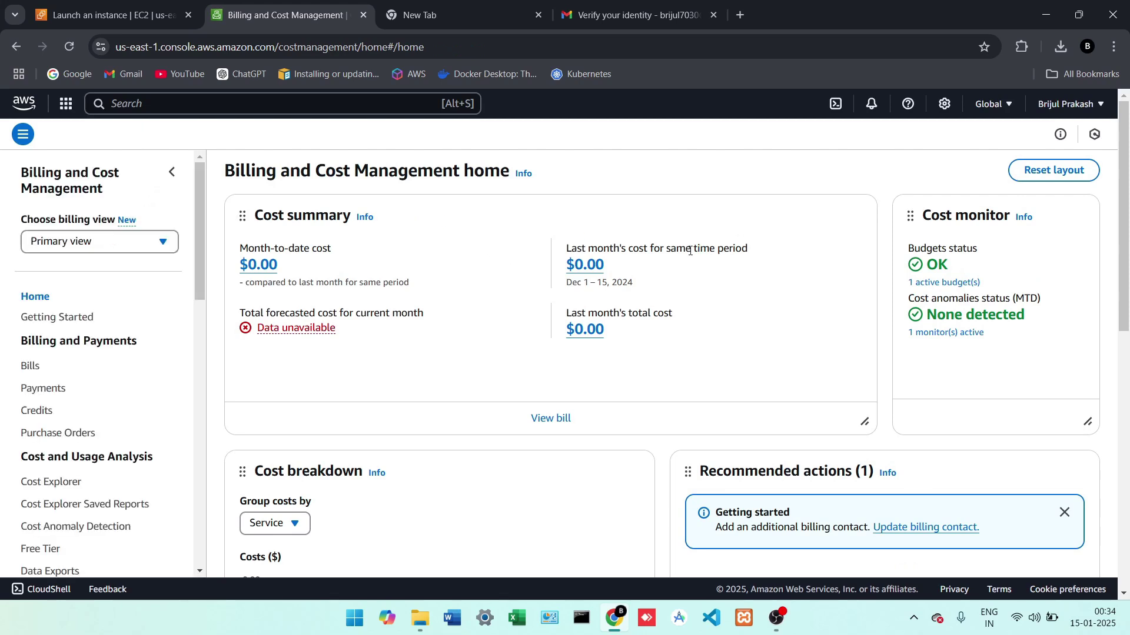
{"action": "left_click_drag", "start_coordinate": [1124, 244], "coordinate": [1125, 425]}
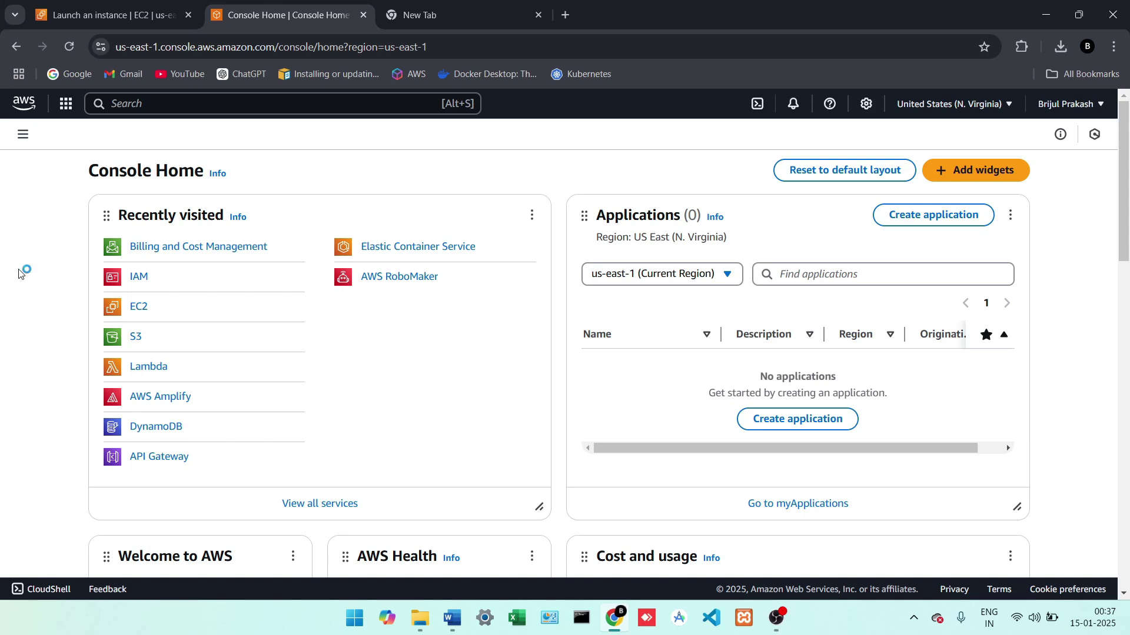
Step: Search for s3, open S3, and start a new general purpose bucket
{"action": "left_click", "coordinate": [139, 344]}
{"action": "left_click", "coordinate": [302, 106]}
{"action": "type", "text": "s3"}
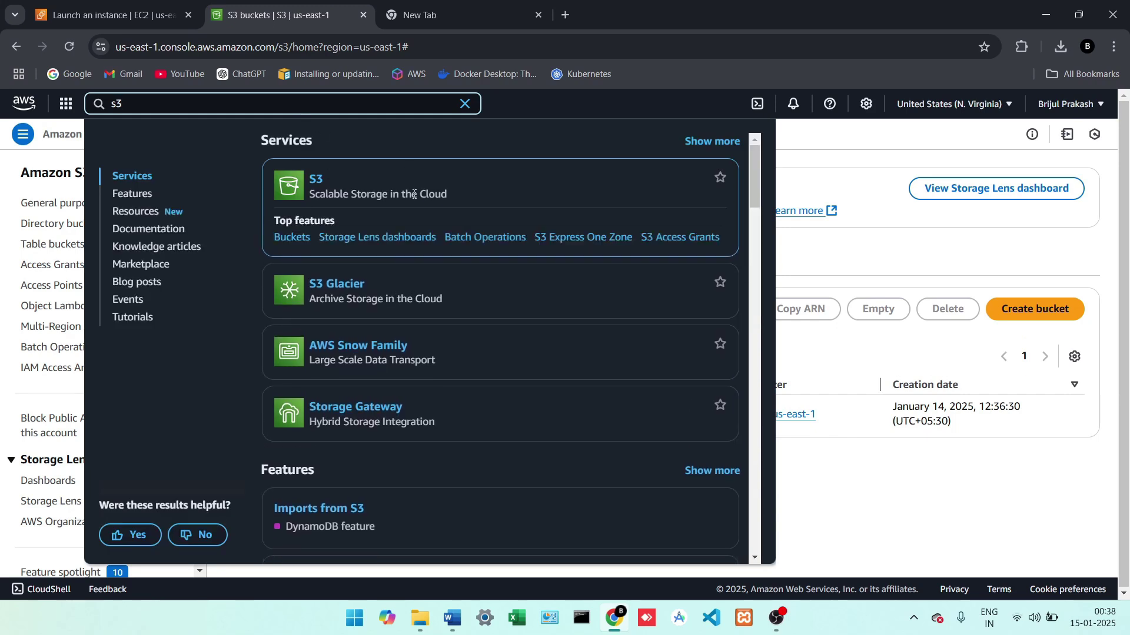
{"action": "left_click", "coordinate": [895, 150]}
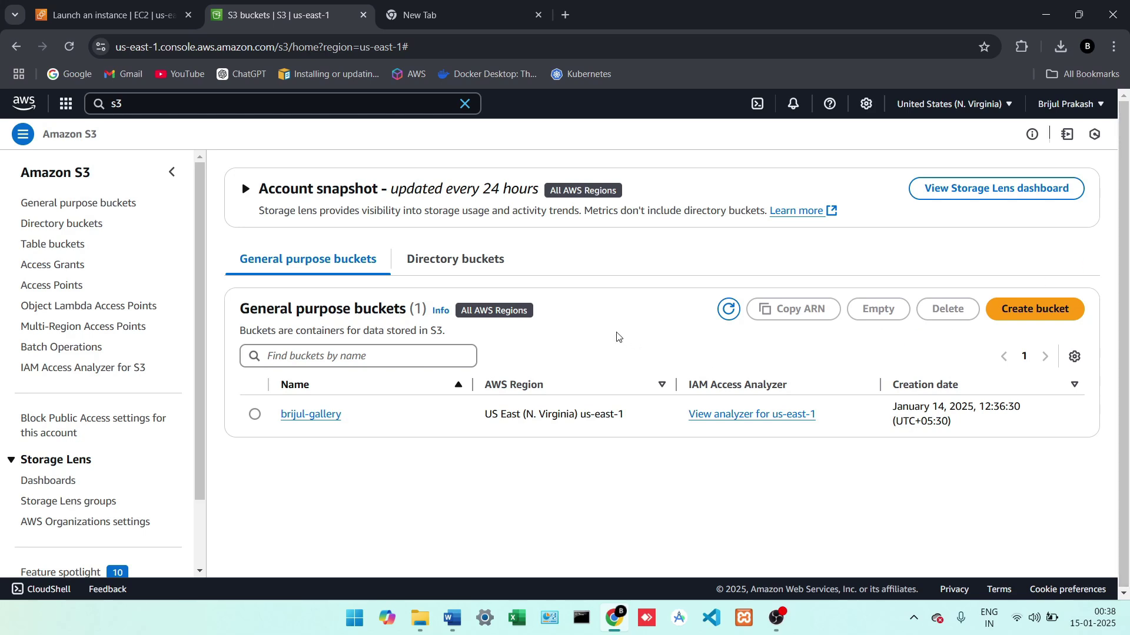
{"action": "left_click", "coordinate": [1037, 306]}
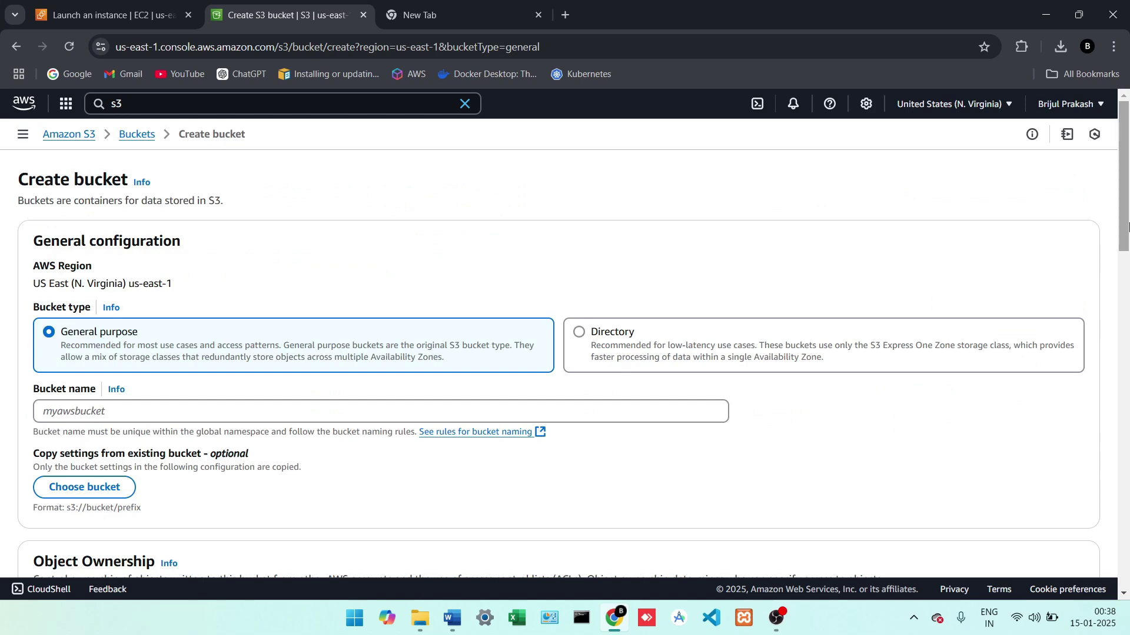
Step: Name the new bucket brijul-aws-test
{"action": "scroll", "coordinate": [1128, 224], "scroll_direction": "down", "scroll_amount": 2}
{"action": "left_click", "coordinate": [329, 286]}
{"action": "type", "text": "brijul"}
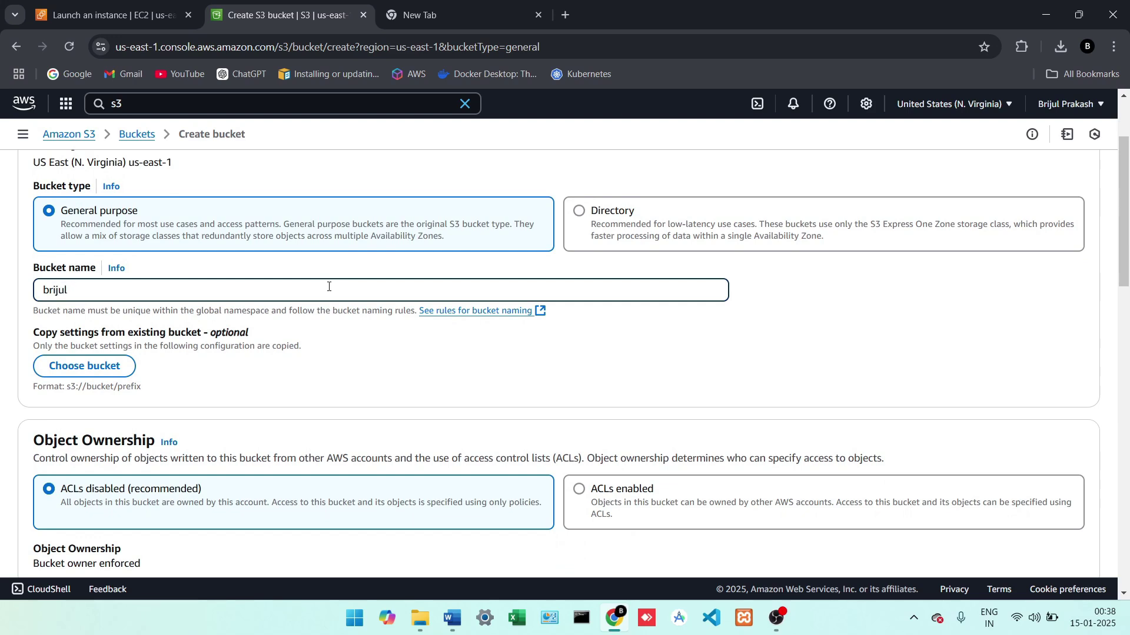
{"action": "type", "text": "-aws-test"}
{"action": "left_click", "coordinate": [761, 335]}
{"action": "scroll", "coordinate": [761, 335], "scroll_direction": "down", "scroll_amount": 7}
{"action": "mouse_move", "coordinate": [1124, 344]}
{"action": "left_mouse_down"}
{"action": "mouse_move", "coordinate": [1128, 274]}
{"action": "mouse_move", "coordinate": [1128, 329]}
{"action": "left_mouse_up"}
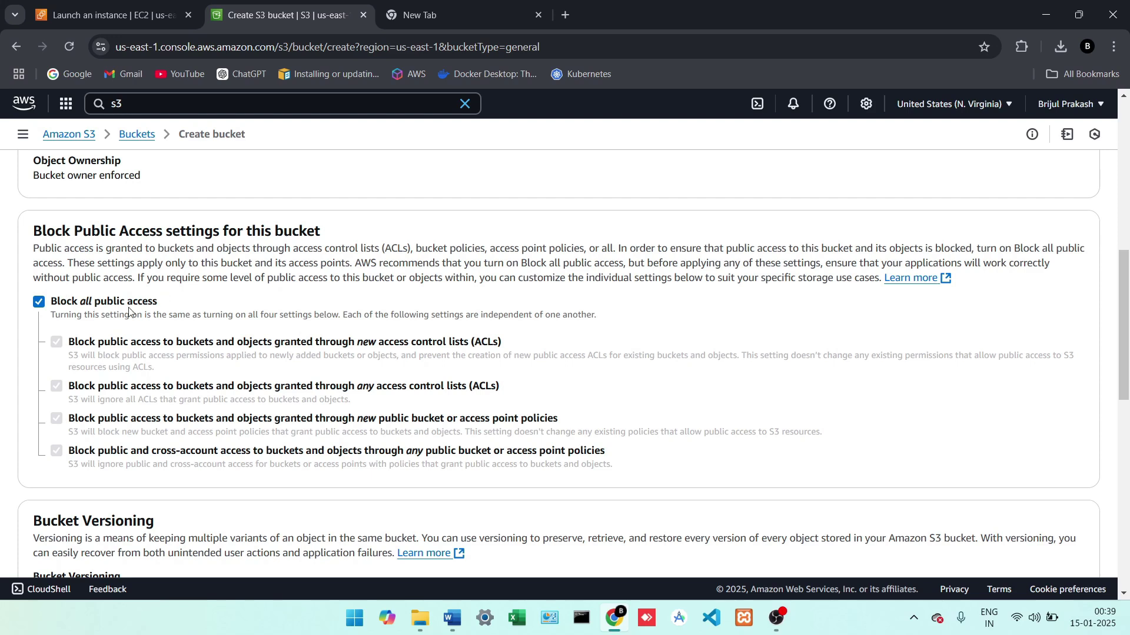
Step: Turn off Block all public access, acknowledge the warning, and create the bucket
{"action": "left_click", "coordinate": [38, 303]}
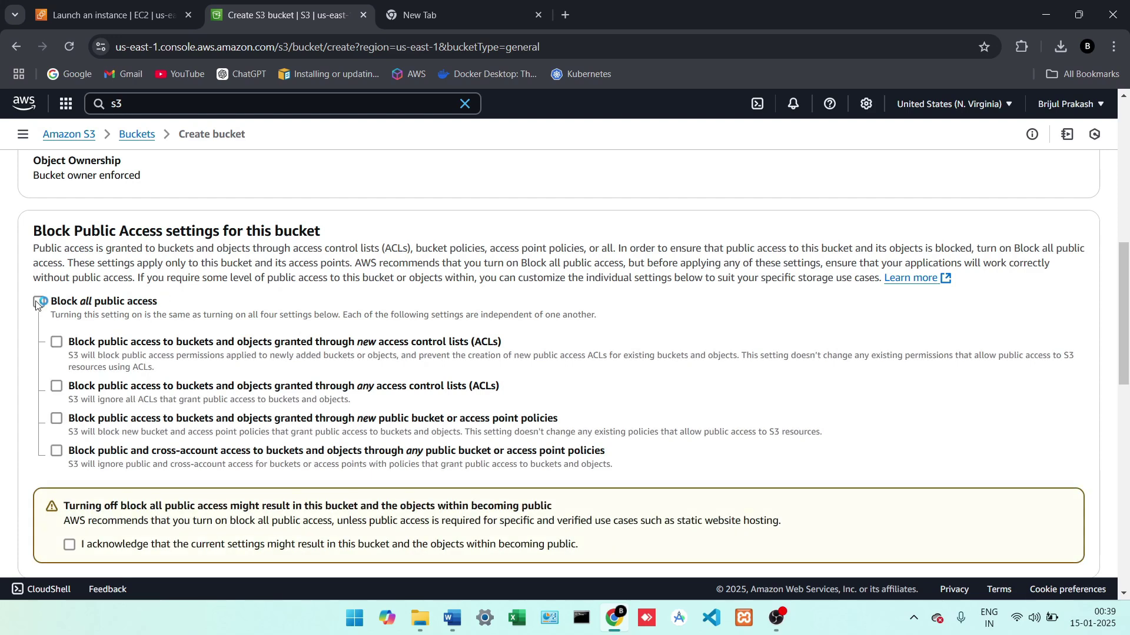
{"action": "left_click", "coordinate": [72, 546]}
{"action": "left_click_drag", "start_coordinate": [1125, 321], "coordinate": [1128, 526]}
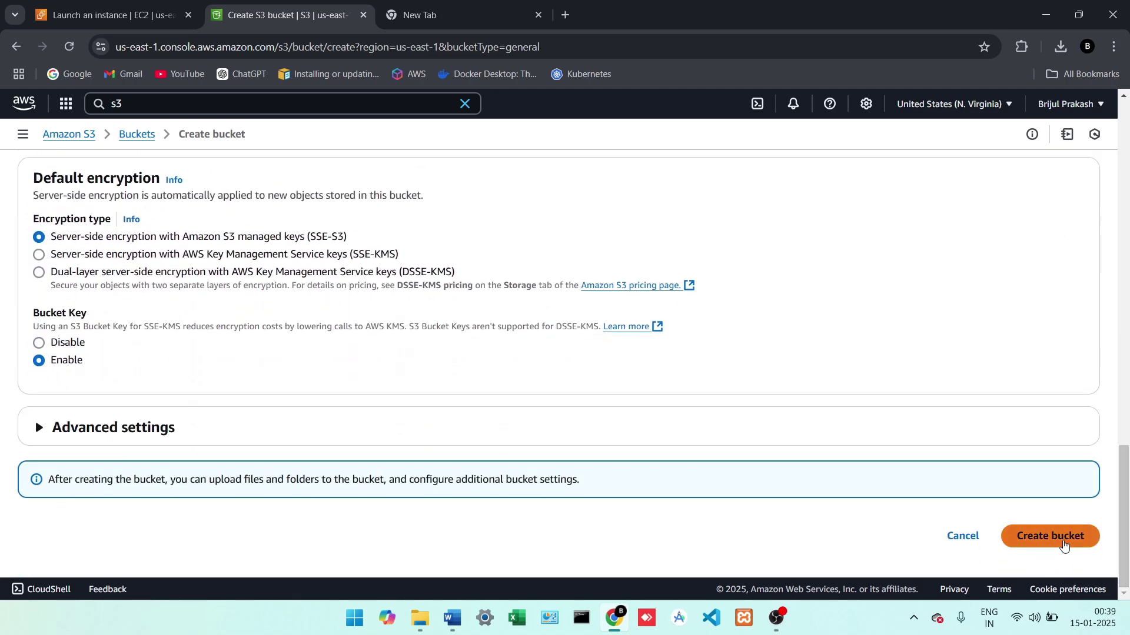
{"action": "left_click", "coordinate": [1065, 544]}
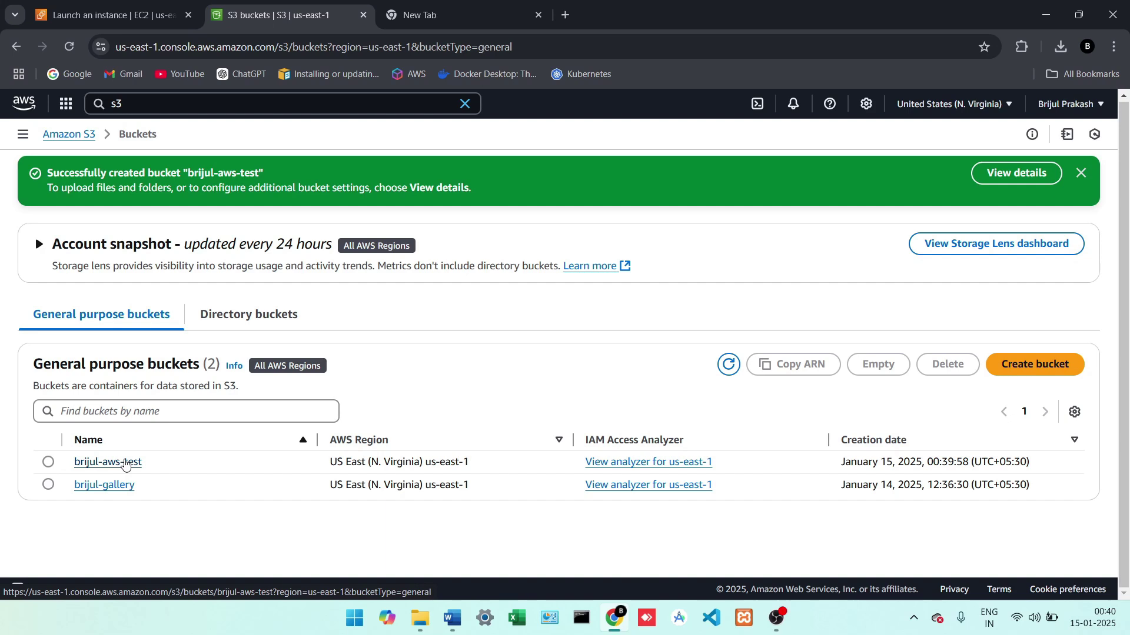
Step: Open the new brijul-aws-test bucket from the general purpose buckets list
{"action": "left_click", "coordinate": [126, 464]}
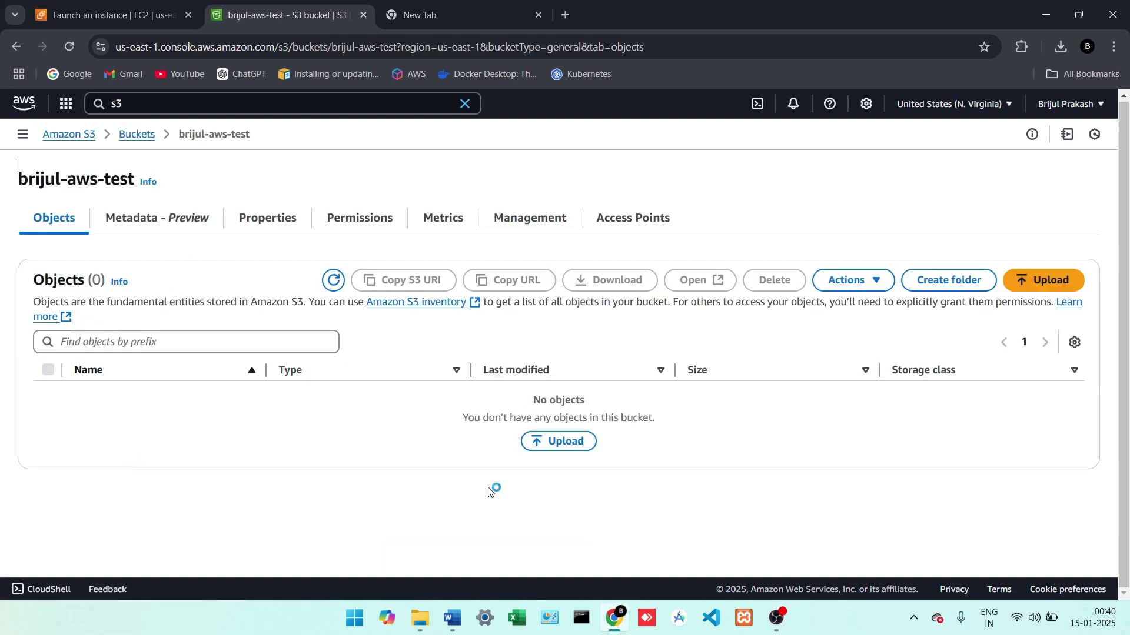
Step: Queue A.jpg (3.9 MB) from Downloads for upload to brijul-aws-test
{"action": "left_click", "coordinate": [563, 454]}
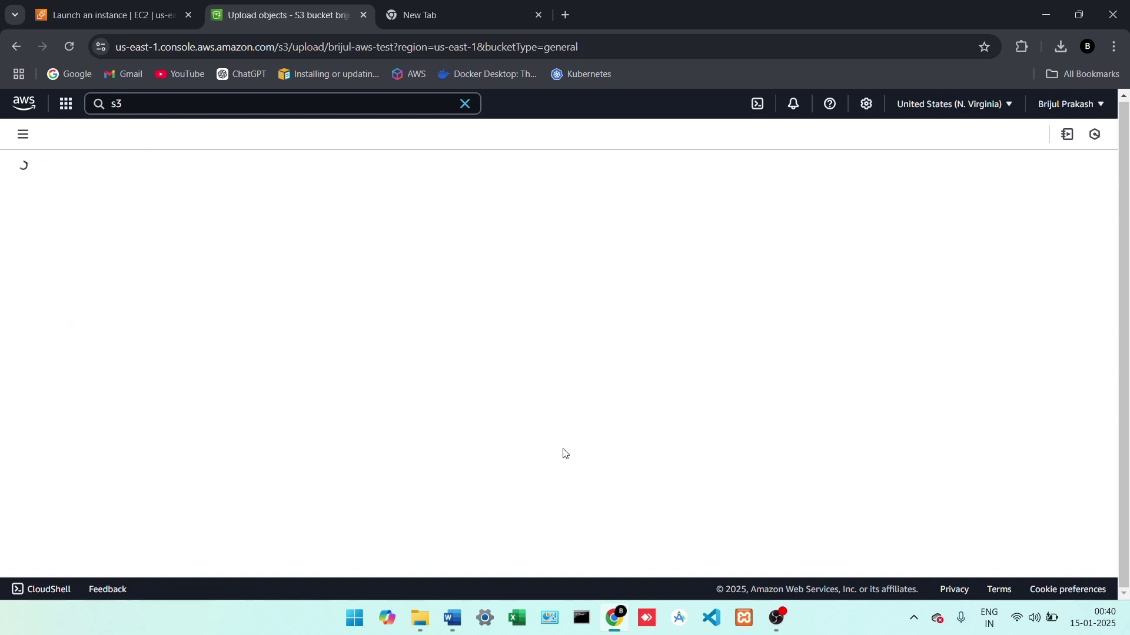
{"action": "scroll", "coordinate": [706, 324], "scroll_direction": "down", "scroll_amount": 2}
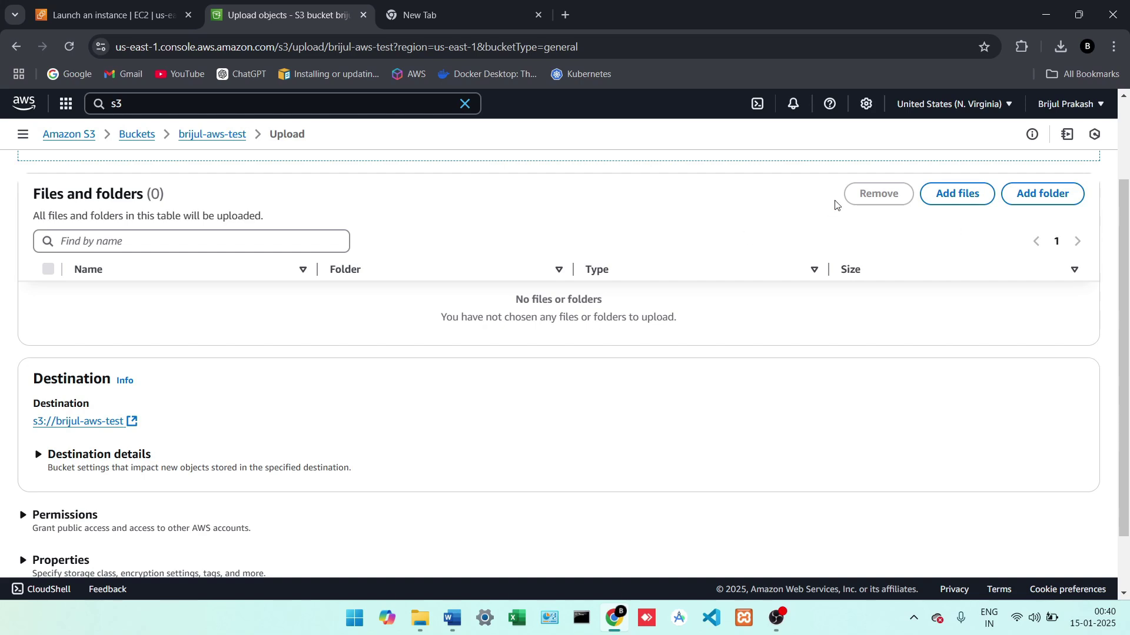
{"action": "left_click", "coordinate": [986, 196]}
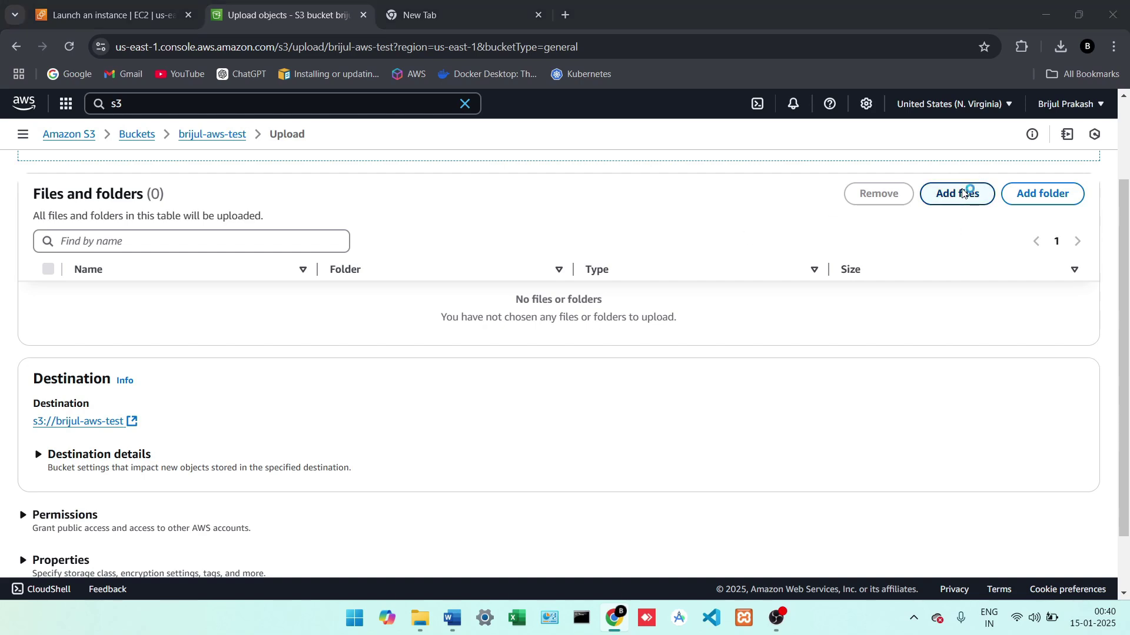
{"action": "double_click", "coordinate": [185, 246]}
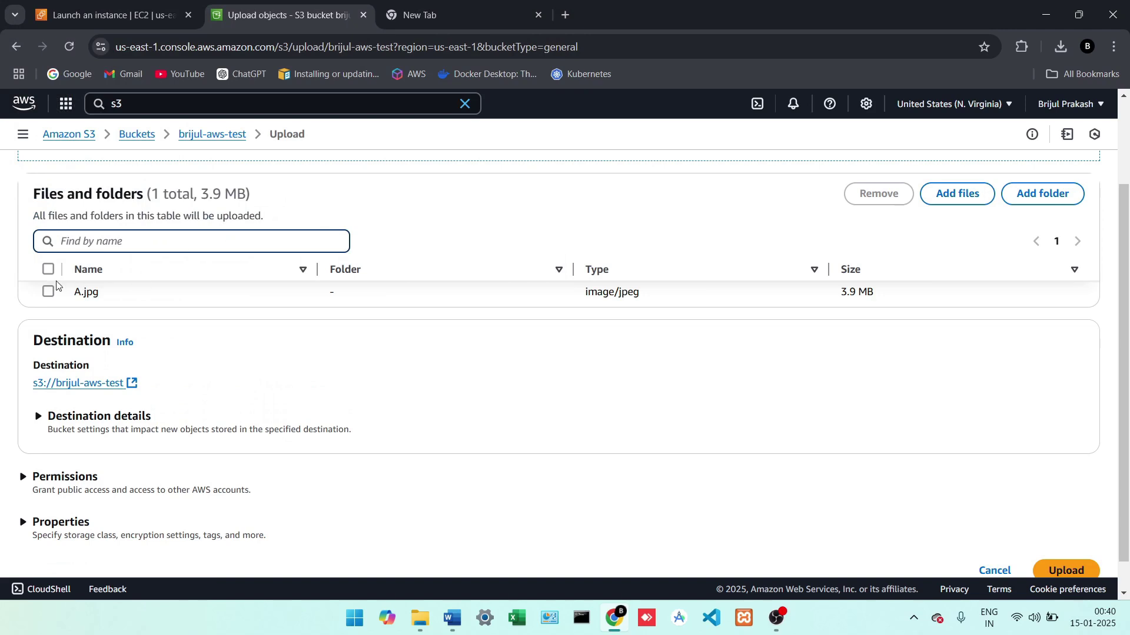
{"action": "left_click_drag", "start_coordinate": [1128, 269], "coordinate": [1127, 363]}
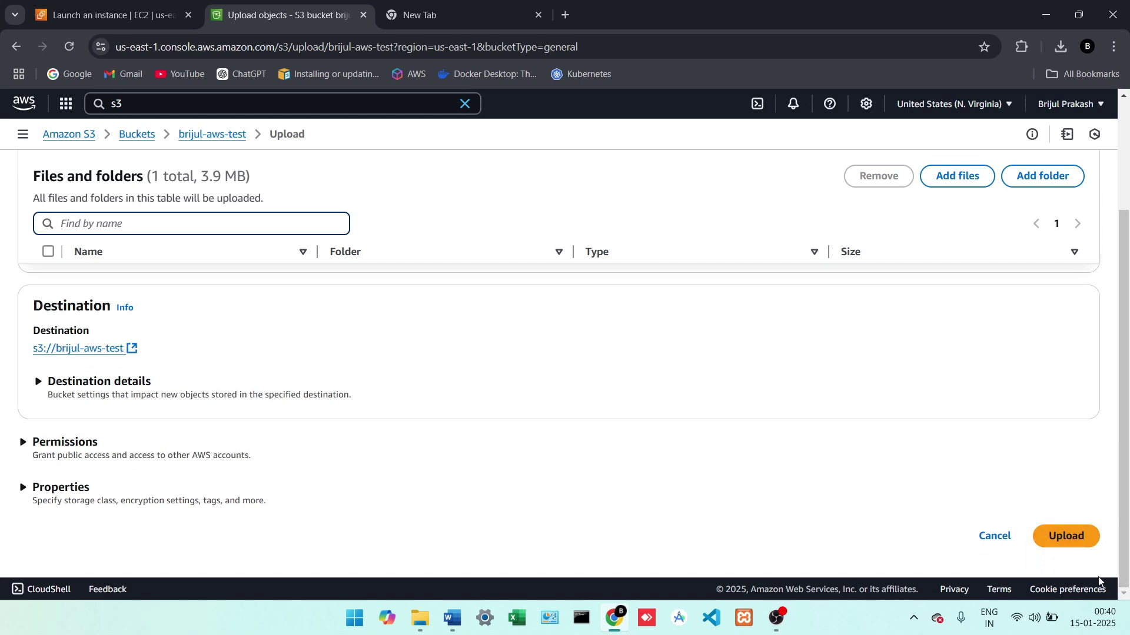
Step: Upload A.jpg to brijul-aws-test and confirm the upload succeeded
{"action": "left_click", "coordinate": [1069, 536]}
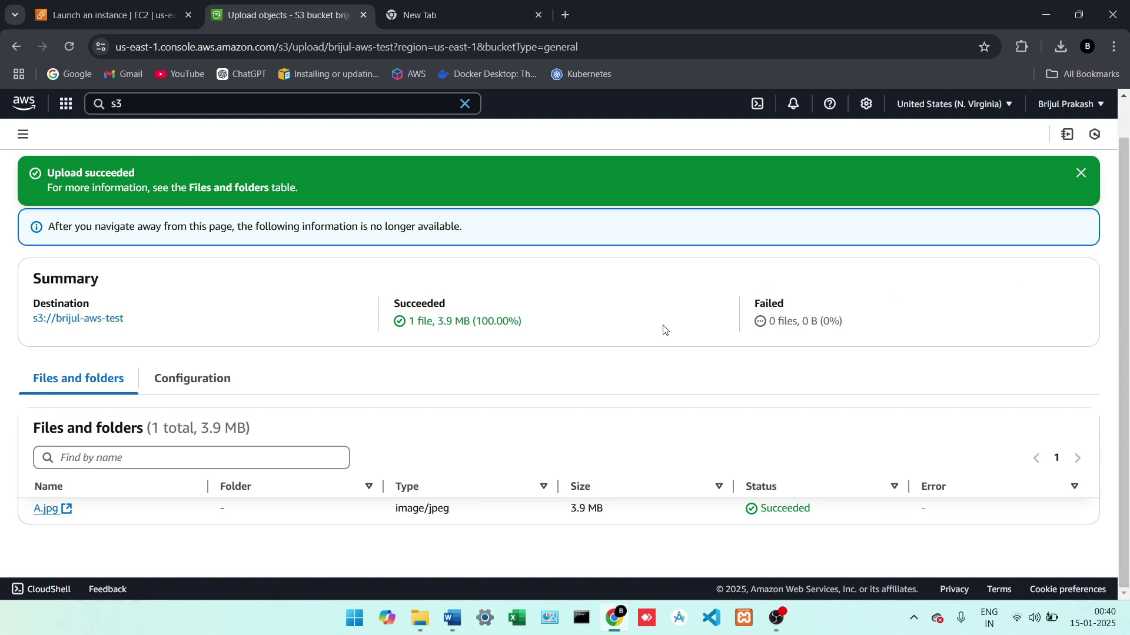
Step: Open A.jpg's Properties and load its Object URL in the browser
{"action": "left_click", "coordinate": [38, 510]}
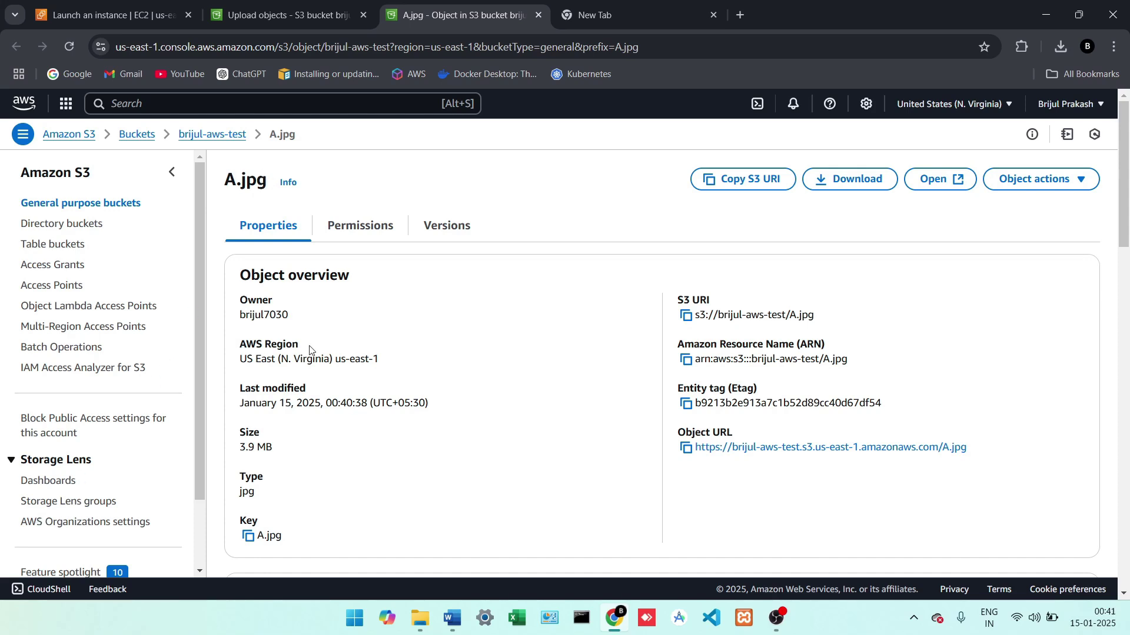
{"action": "left_click", "coordinate": [729, 451]}
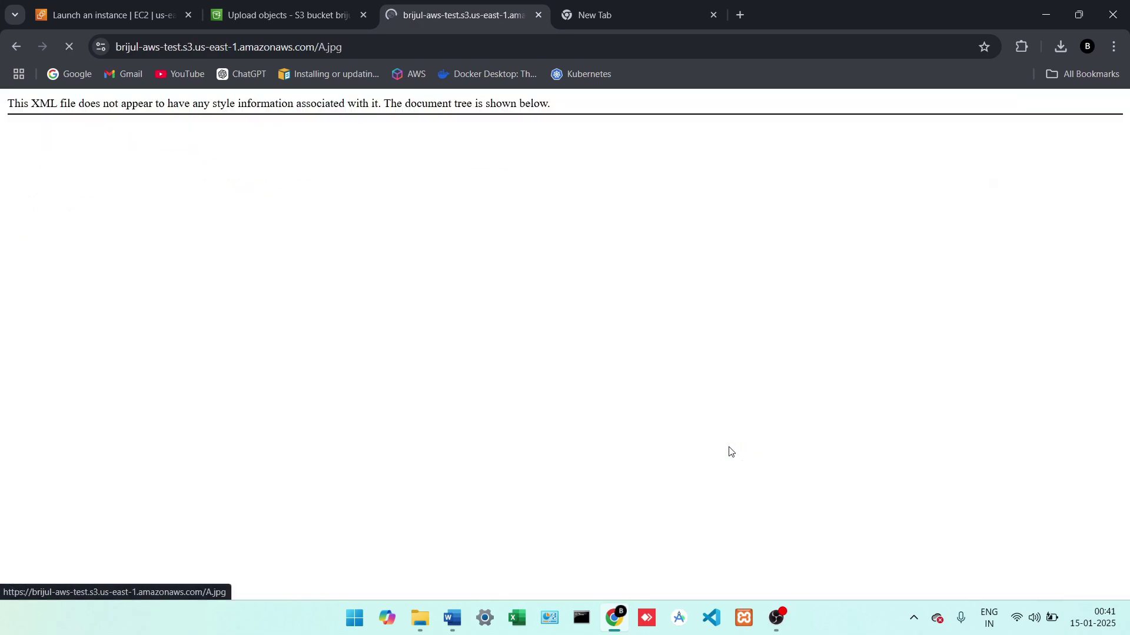
Step: Check the Access Denied error, then view brijul-aws-test's Permissions showing no bucket policy
{"action": "key", "text": "ctrl+a"}
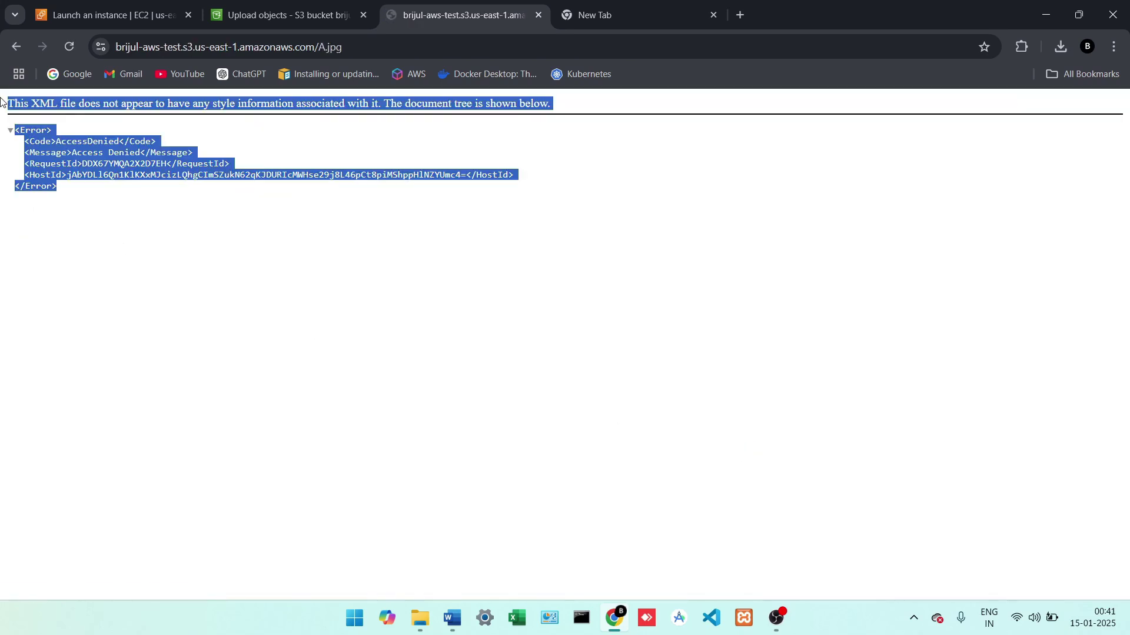
{"action": "key", "text": "ctrl+shift+t"}
{"action": "left_click", "coordinate": [211, 135]}
{"action": "left_click", "coordinate": [567, 231]}
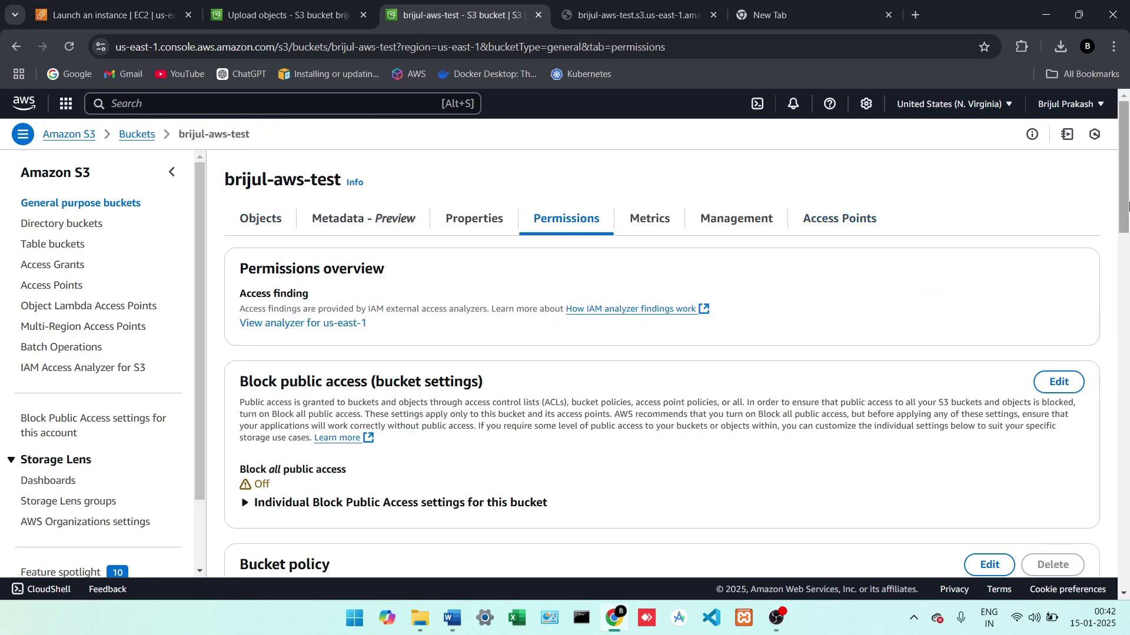
{"action": "scroll", "coordinate": [260, 218], "scroll_direction": "down", "scroll_amount": 3}
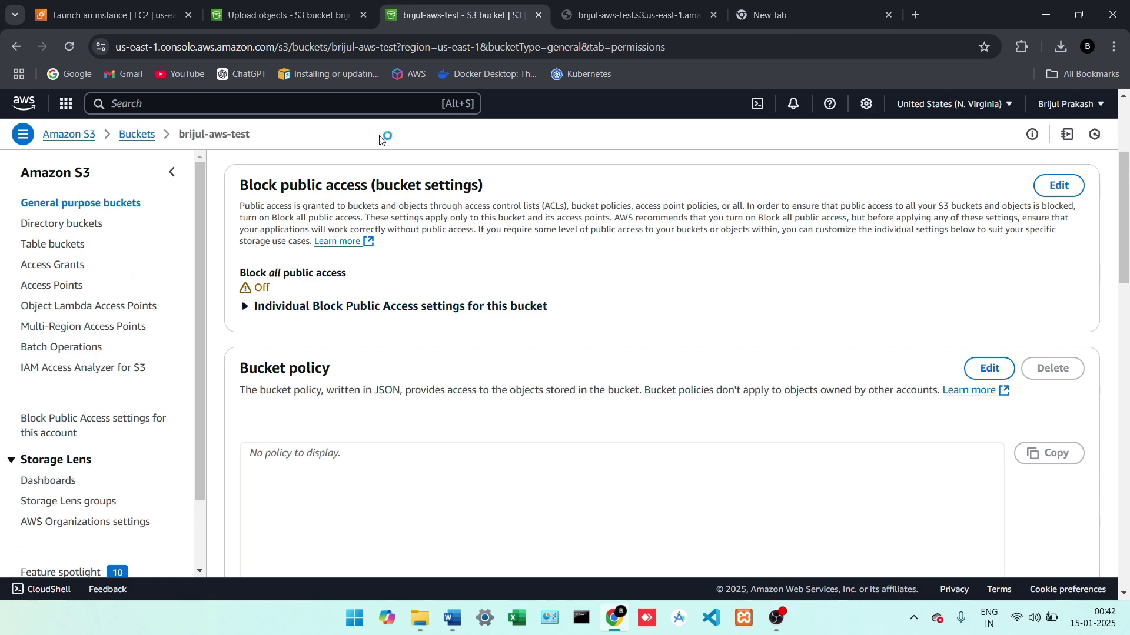
{"action": "left_click", "coordinate": [672, 5]}
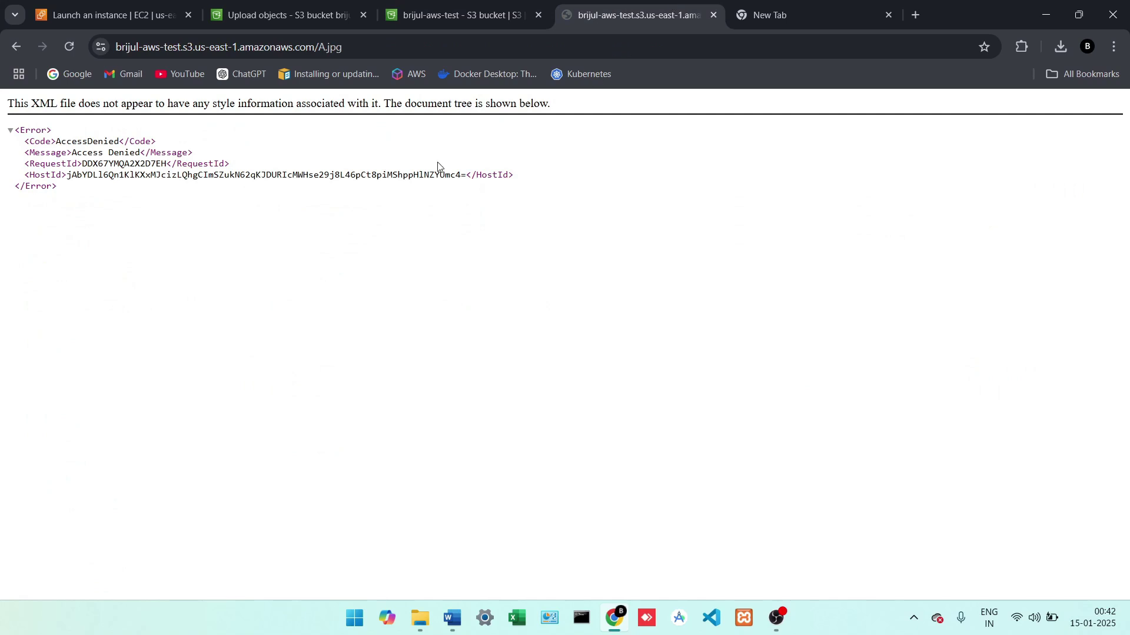
{"action": "left_click", "coordinate": [458, 5]}
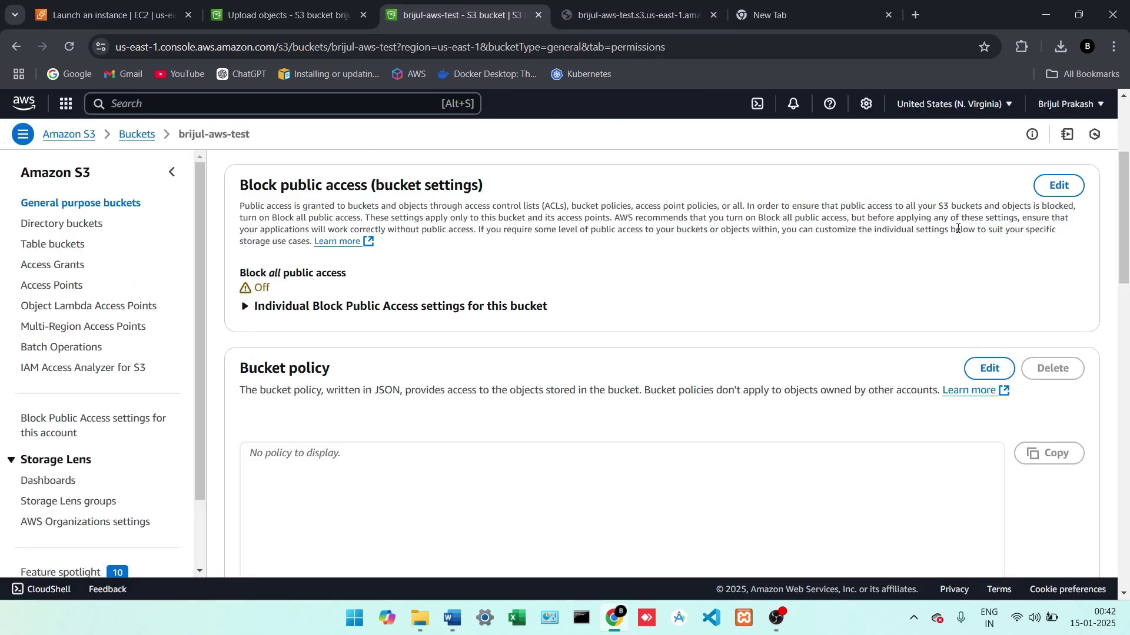
{"action": "left_click_drag", "start_coordinate": [1126, 218], "coordinate": [1128, 261]}
{"action": "left_click", "coordinate": [543, 352]}
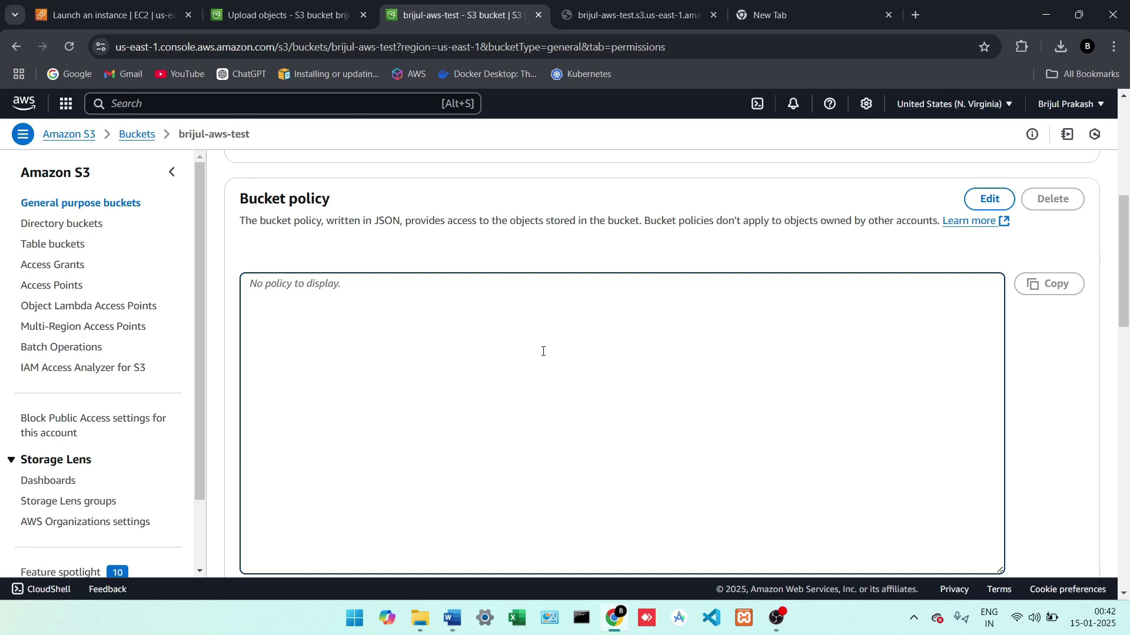
{"action": "scroll", "coordinate": [543, 352], "scroll_direction": "up", "scroll_amount": 1}
Step: Paste and save the PublicReadGetObject policy with resource arn:aws:s3:::brijul-aws-test/*
{"action": "left_click", "coordinate": [988, 238]}
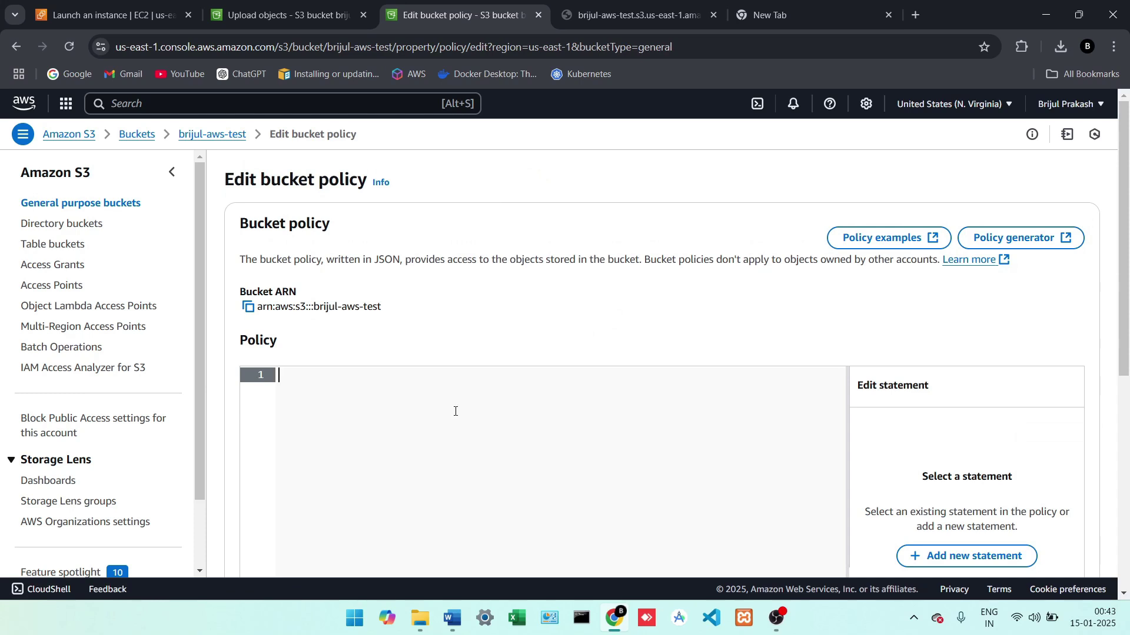
{"action": "type", "text": "{     \"Version\": \"2012-10-17\",     \"Statement\": [         {             \"Sid\": \"PublicReadGetObject\",             \"Effect\": \"Allow\",             \"Principal\": \"*\",             \"Action\": \"s3:GetObject\",             \"Resource\": \"arn:aws:s3:::your-bucket-name/*\"         }     ] }"}
{"action": "left_click_drag", "start_coordinate": [1124, 321], "coordinate": [1124, 395]}
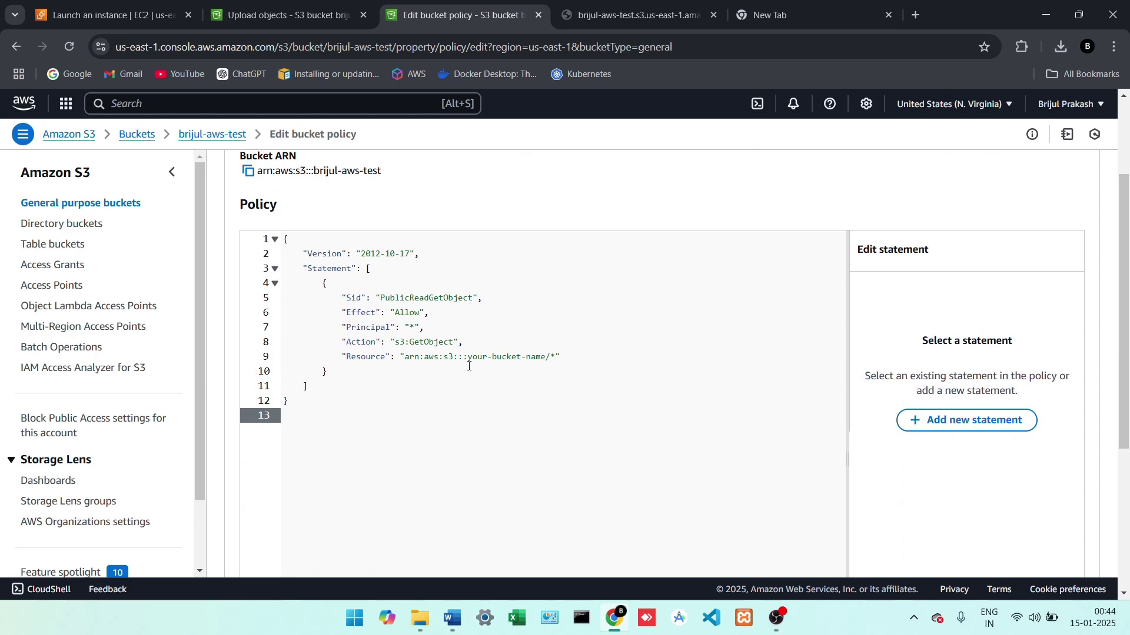
{"action": "left_click_drag", "start_coordinate": [468, 360], "coordinate": [542, 359]}
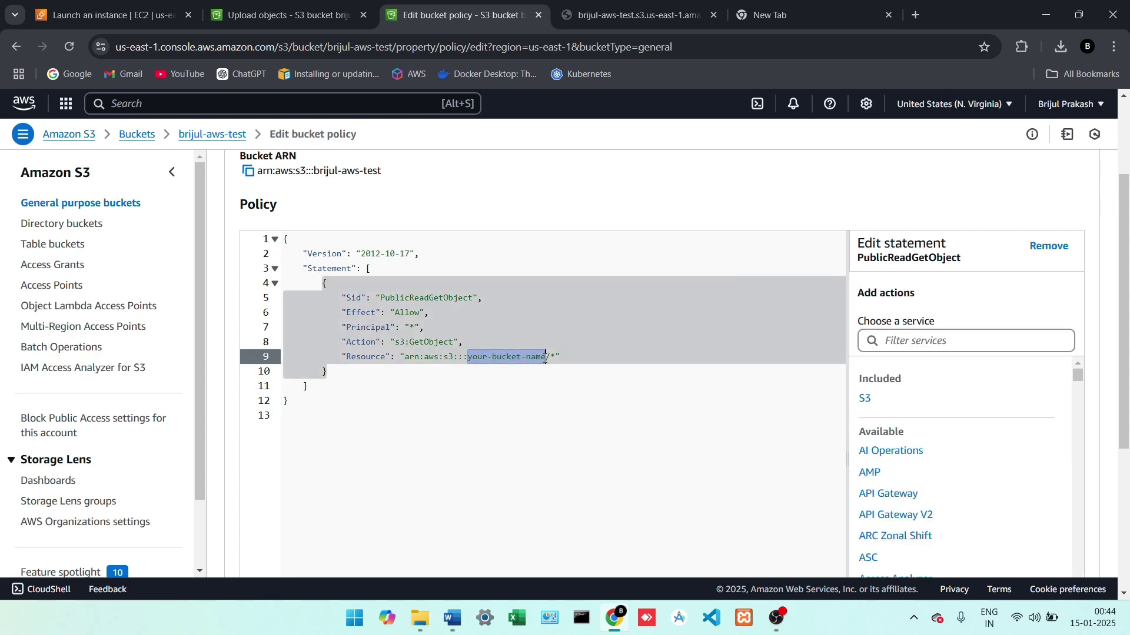
{"action": "key", "text": "BackSpace"}
{"action": "type", "text": "brijul-aws-tes"}
{"action": "left_click", "coordinate": [551, 427]}
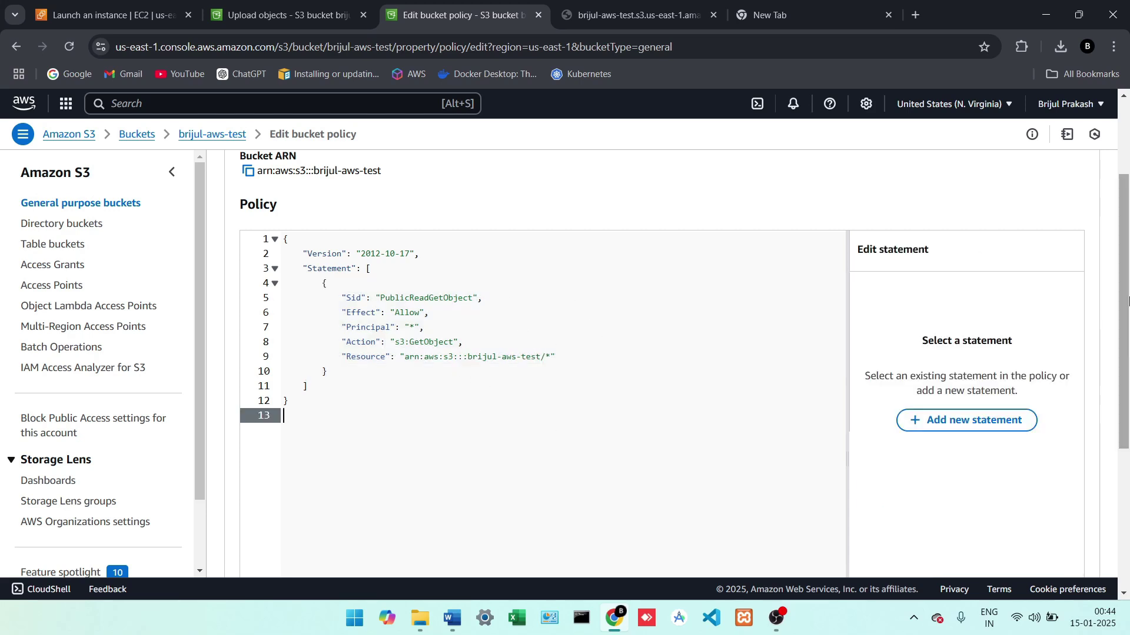
{"action": "left_click_drag", "start_coordinate": [1129, 253], "coordinate": [1129, 399]}
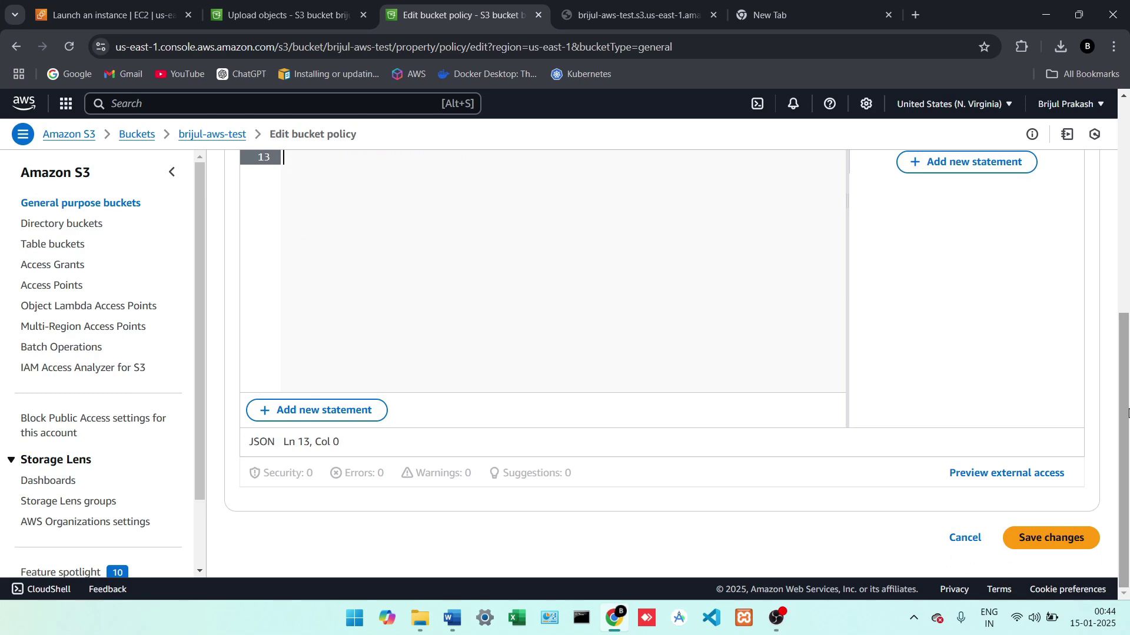
{"action": "left_click", "coordinate": [1044, 547]}
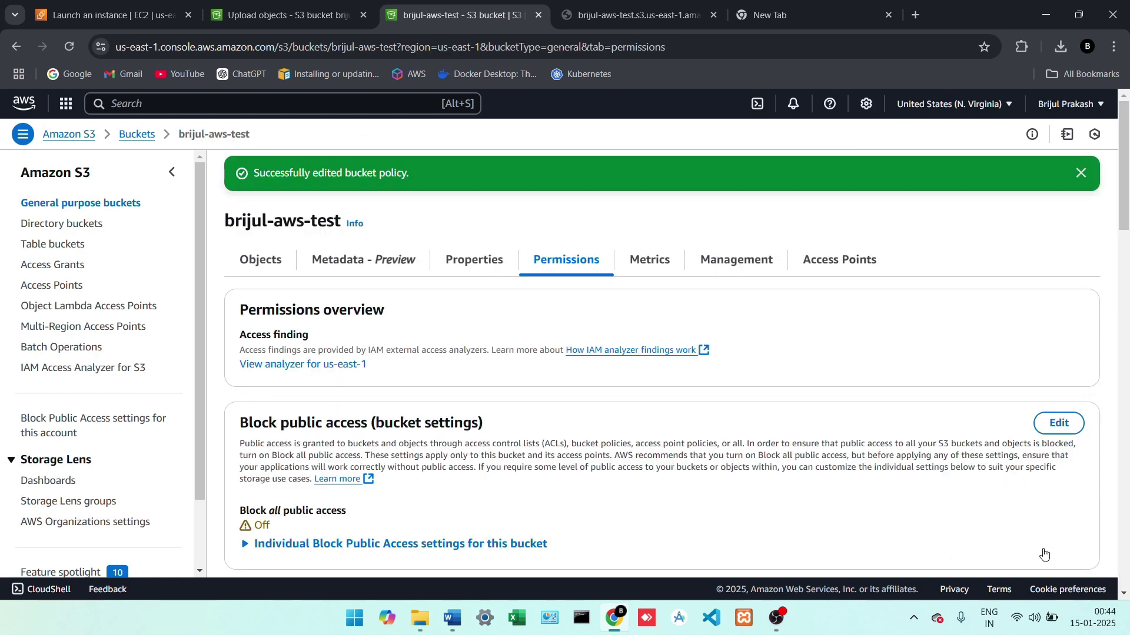
Step: Reload the A.jpg object URL to confirm it now opens publicly as the autumn road photo
{"action": "left_click", "coordinate": [480, 277]}
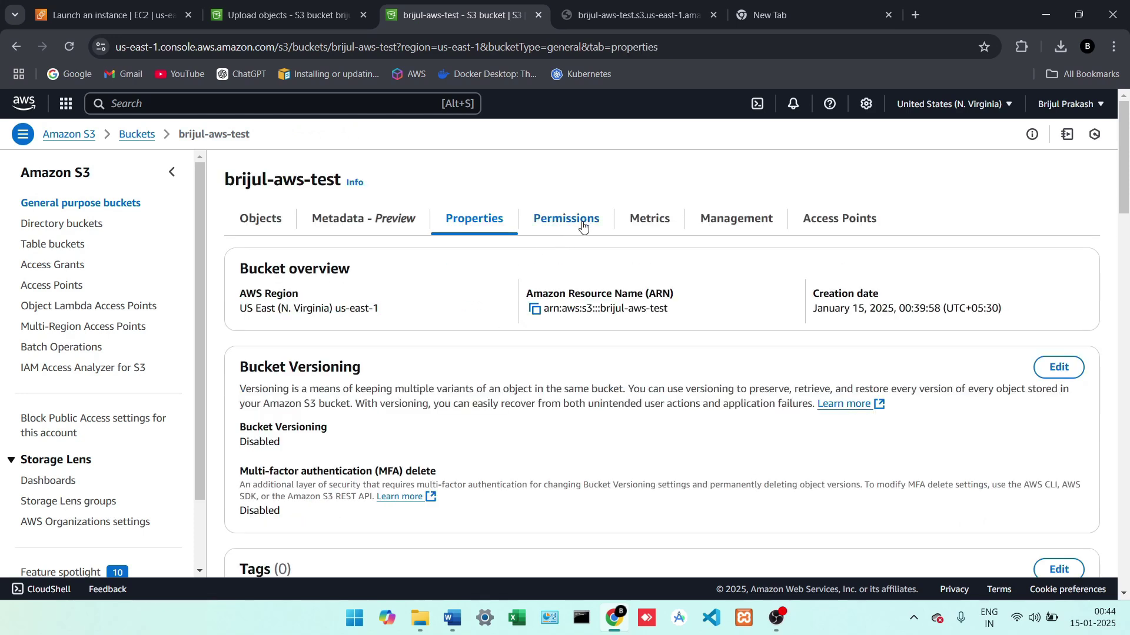
{"action": "left_click", "coordinate": [683, 3]}
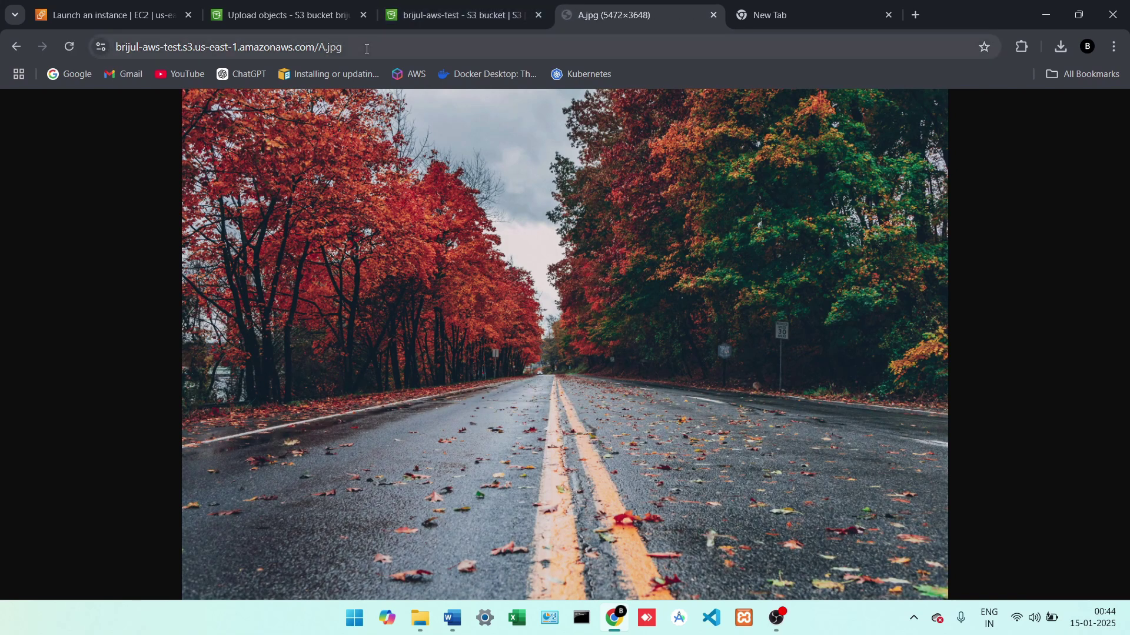
{"action": "key", "text": "ctrl+shift+Tab"}
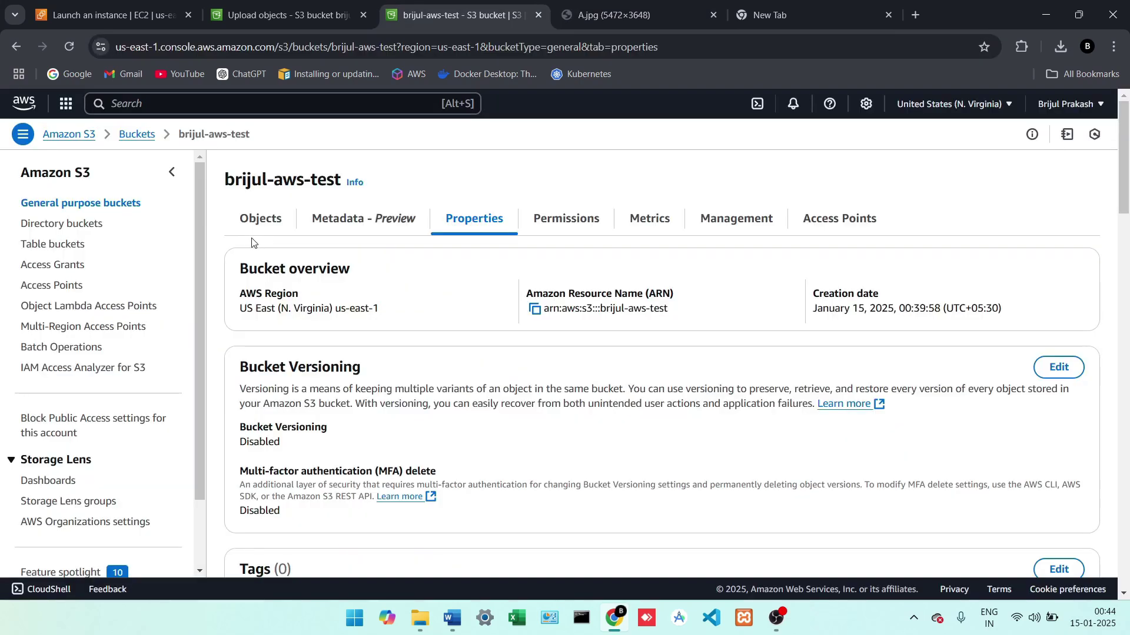
Step: Recheck the bucket's Objects and Permissions, then go back to the Amazon S3 home page
{"action": "left_click", "coordinate": [272, 226]}
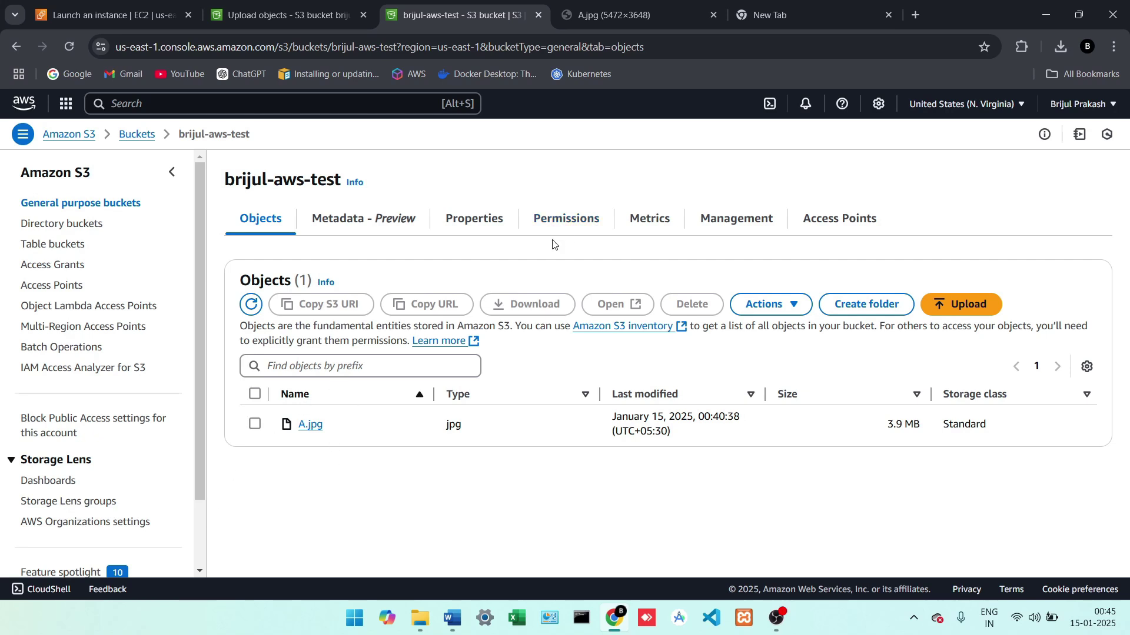
{"action": "left_click", "coordinate": [567, 228]}
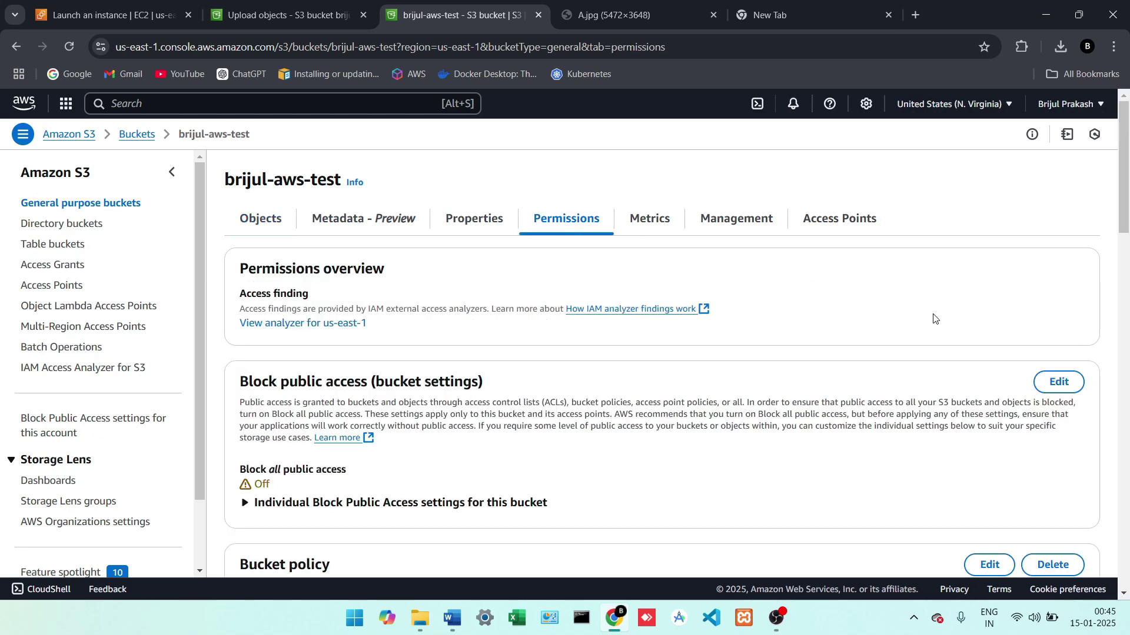
{"action": "left_click_drag", "start_coordinate": [1125, 192], "coordinate": [1123, 167]}
{"action": "left_click", "coordinate": [249, 223]}
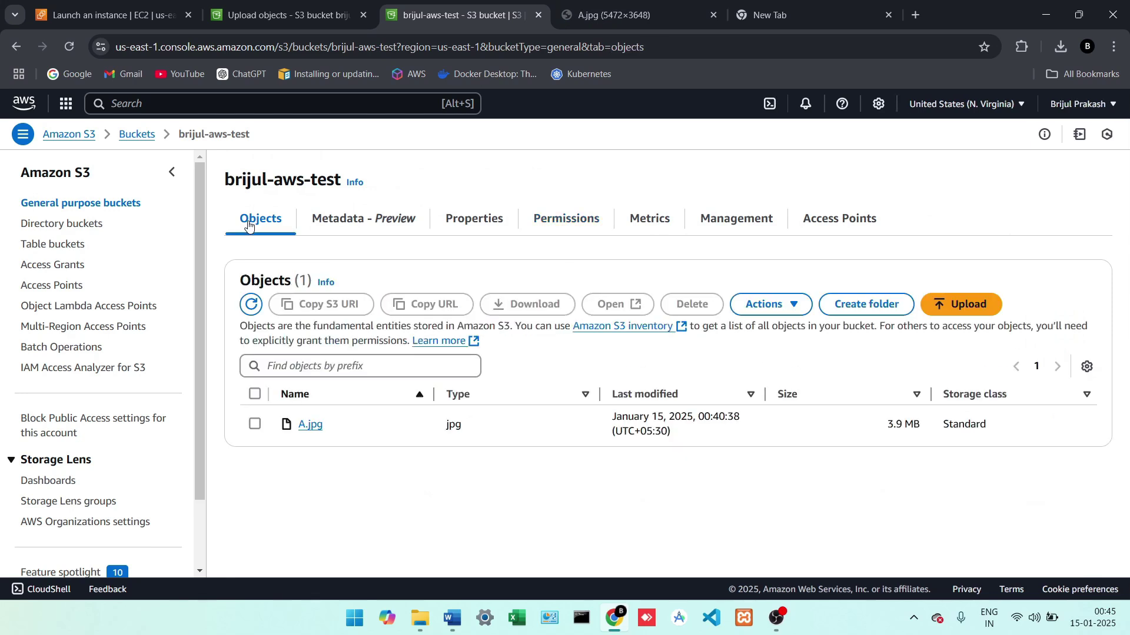
{"action": "left_click", "coordinate": [75, 133]}
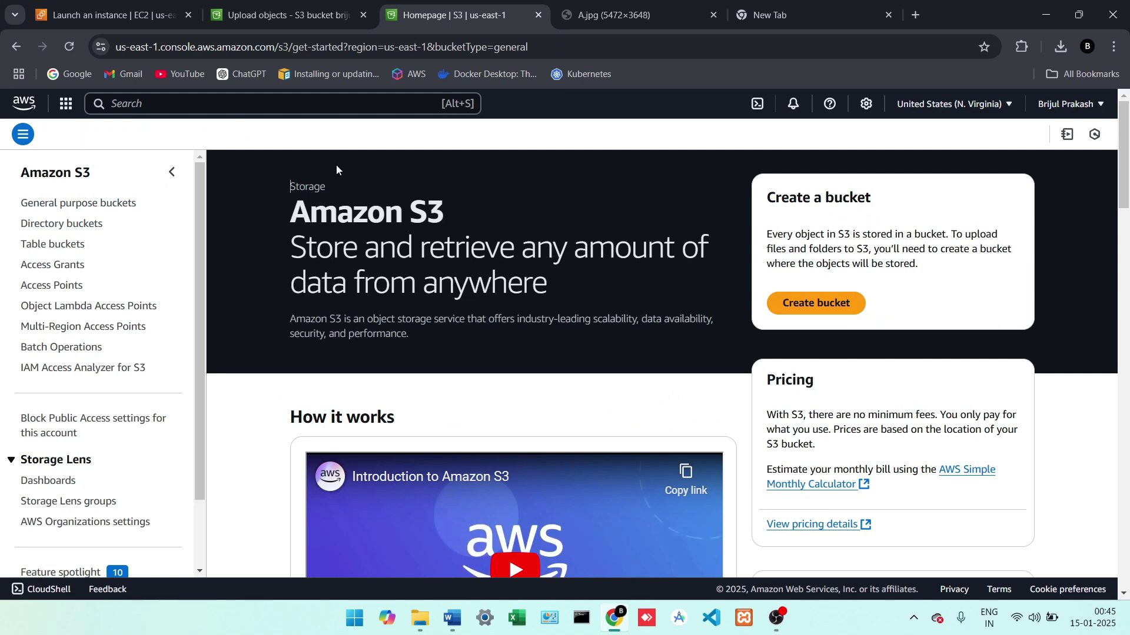
{"action": "left_click_drag", "start_coordinate": [1124, 154], "coordinate": [1128, 277]}
{"action": "scroll", "coordinate": [695, 241], "scroll_direction": "up", "scroll_amount": 15}
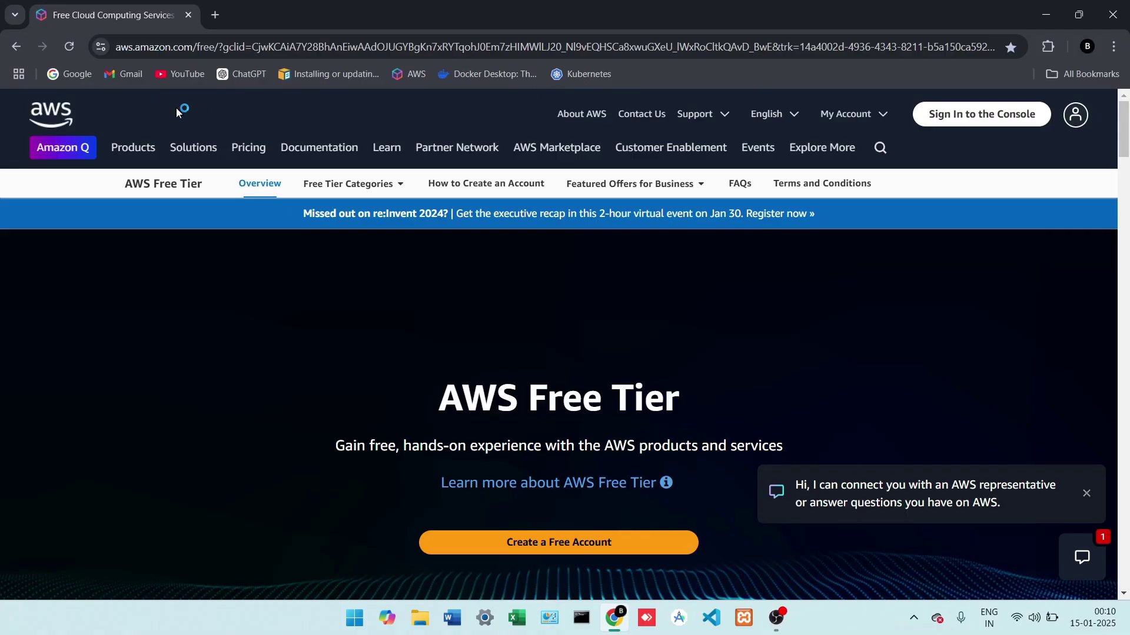
{"action": "left_click", "coordinate": [283, 142]}
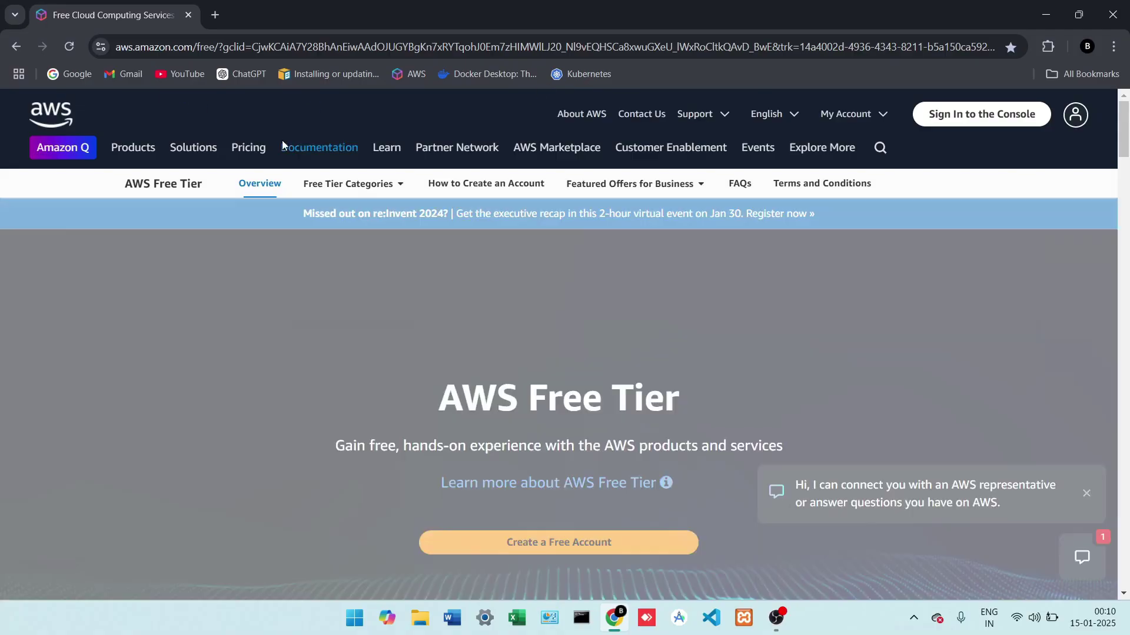
{"action": "left_click", "coordinate": [407, 133]}
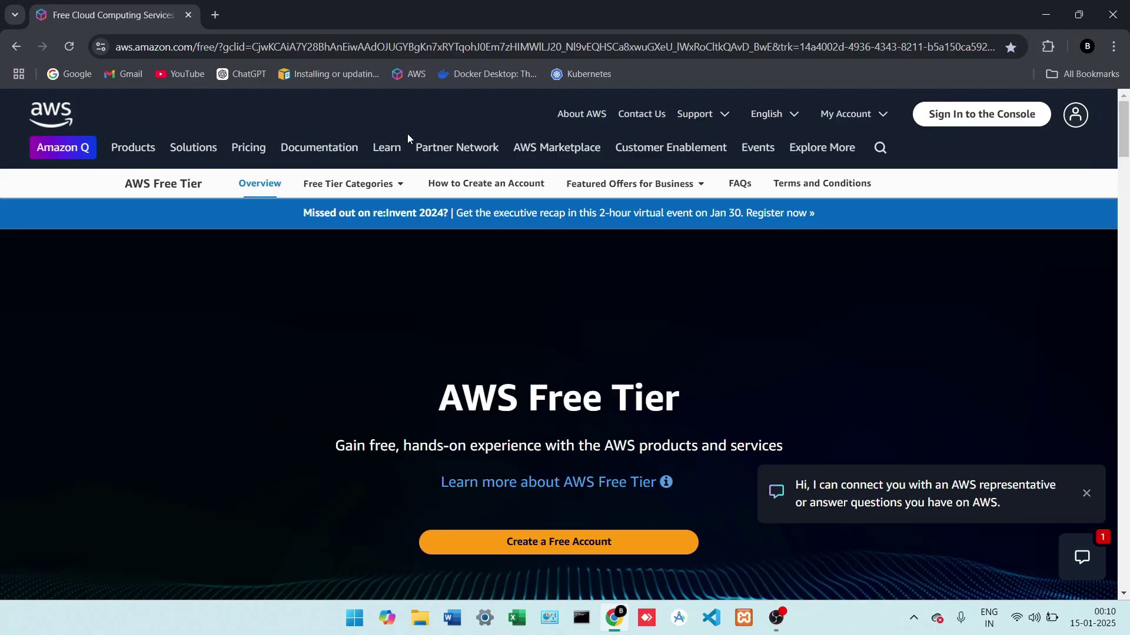
{"action": "left_click", "coordinate": [214, 15]}
{"action": "type", "text": "what"}
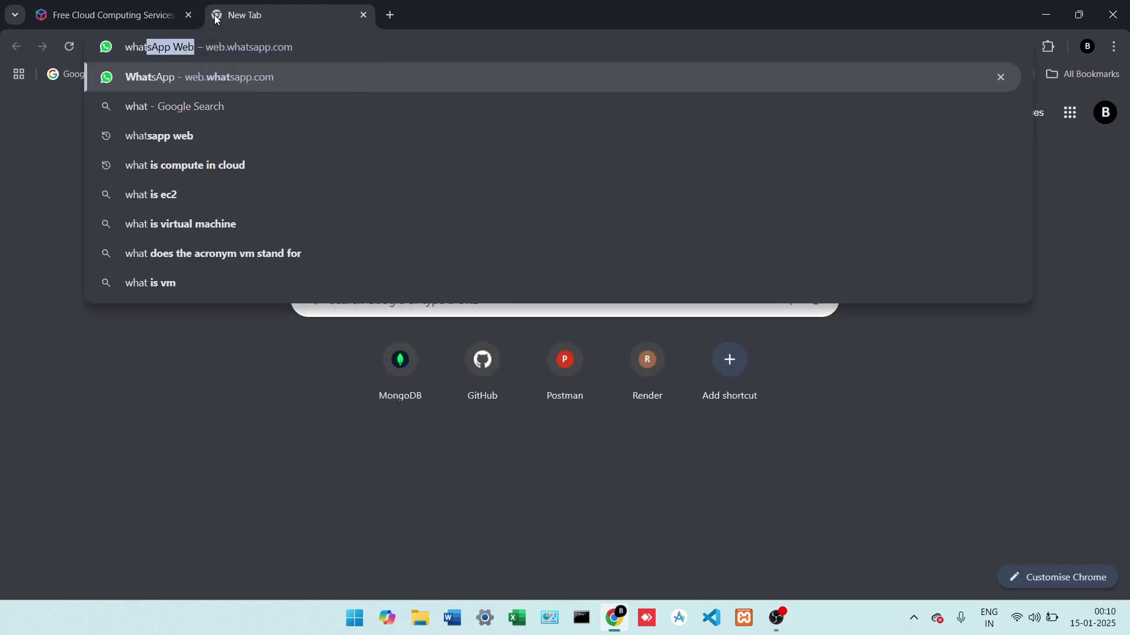
{"action": "type", "text": " is ec2"}
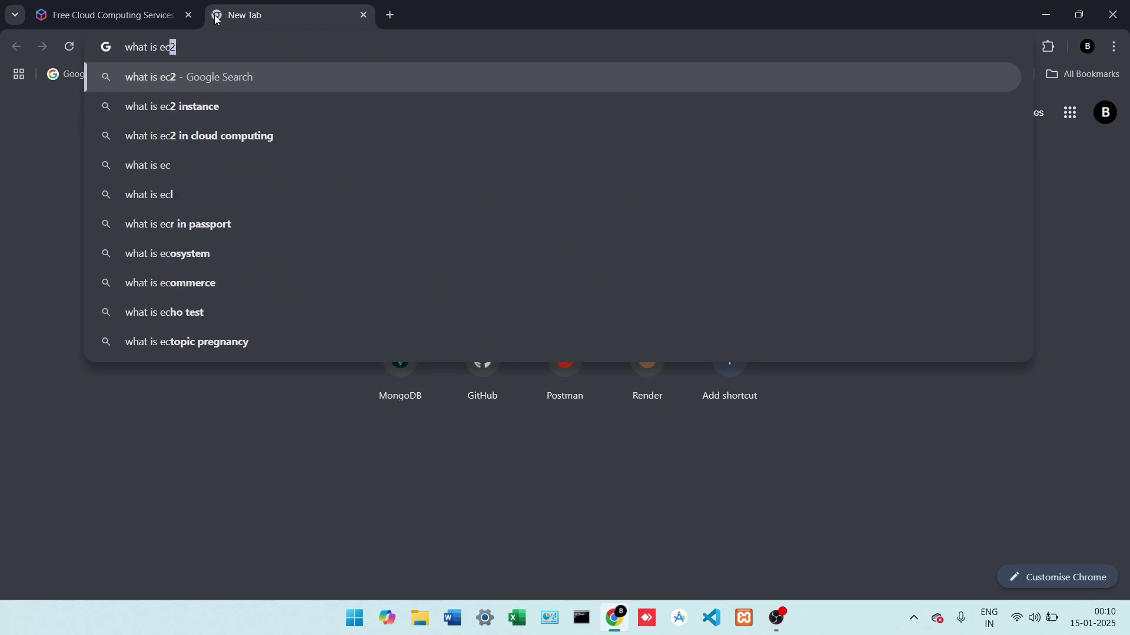
{"action": "key", "text": "Return"}
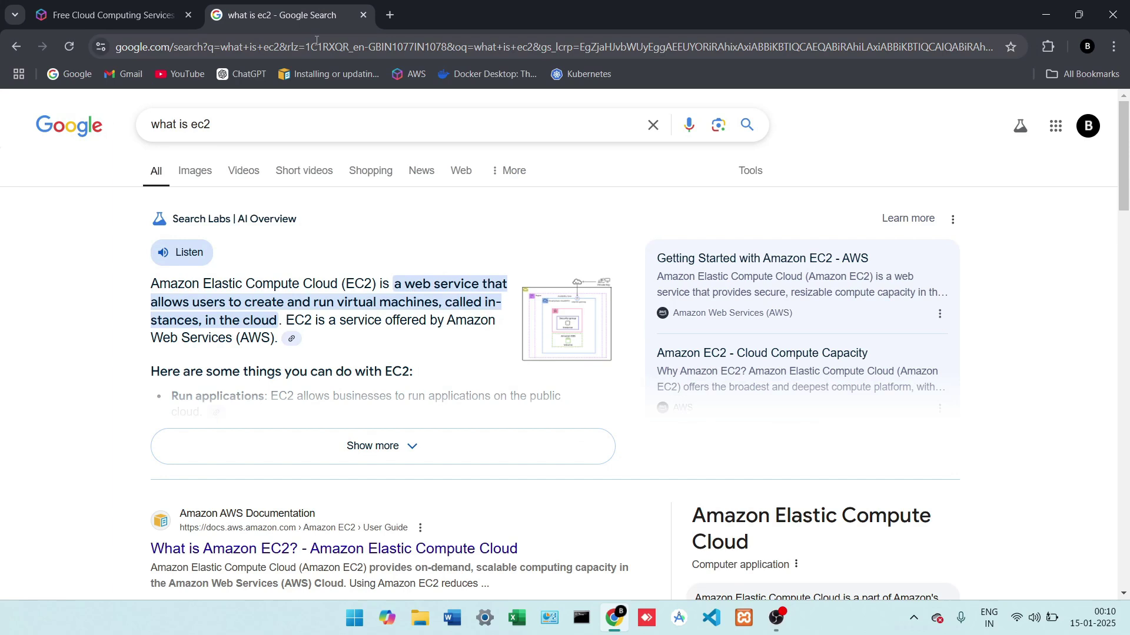
{"action": "left_click", "coordinate": [364, 15]}
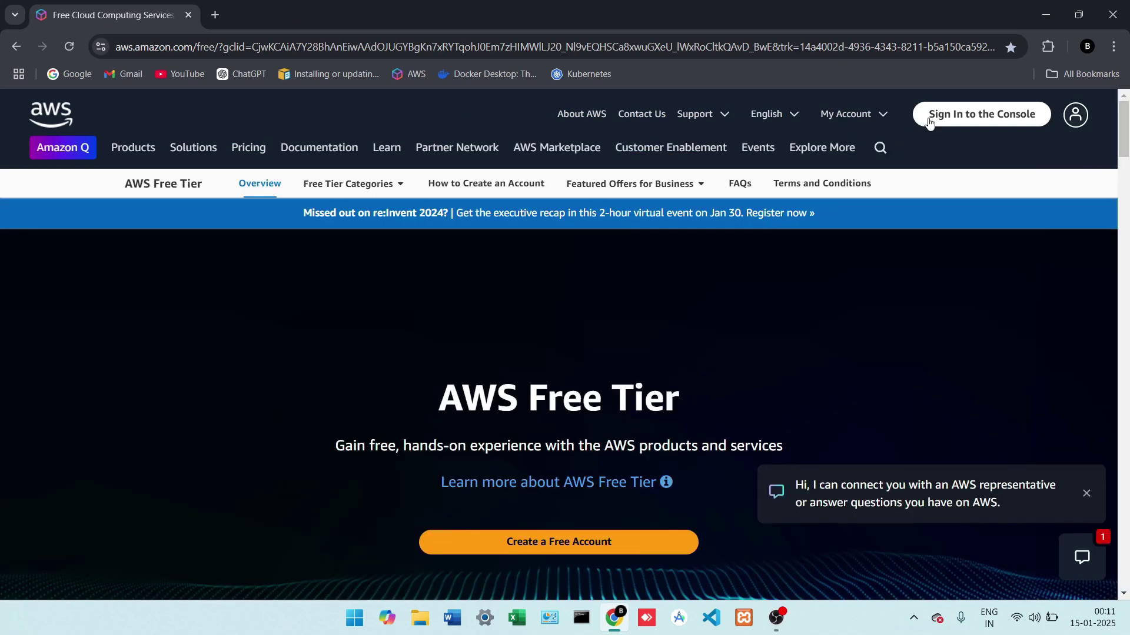
Step: Sign in as the root user, passing the security check and password, then search the console for ec2
{"action": "left_click", "coordinate": [958, 116]}
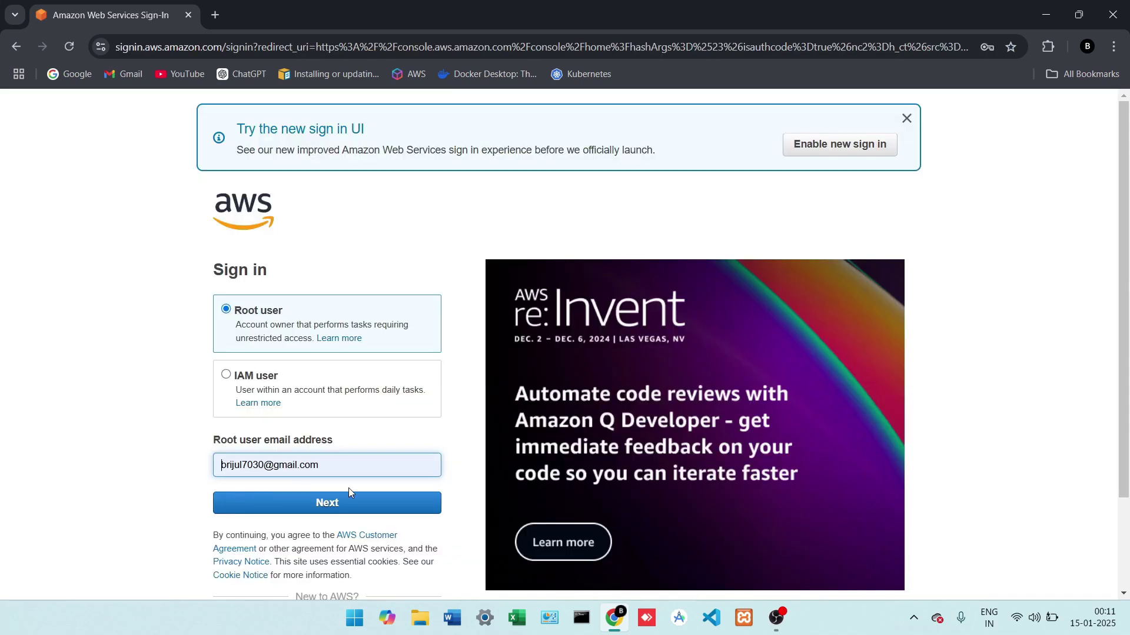
{"action": "left_click", "coordinate": [352, 499]}
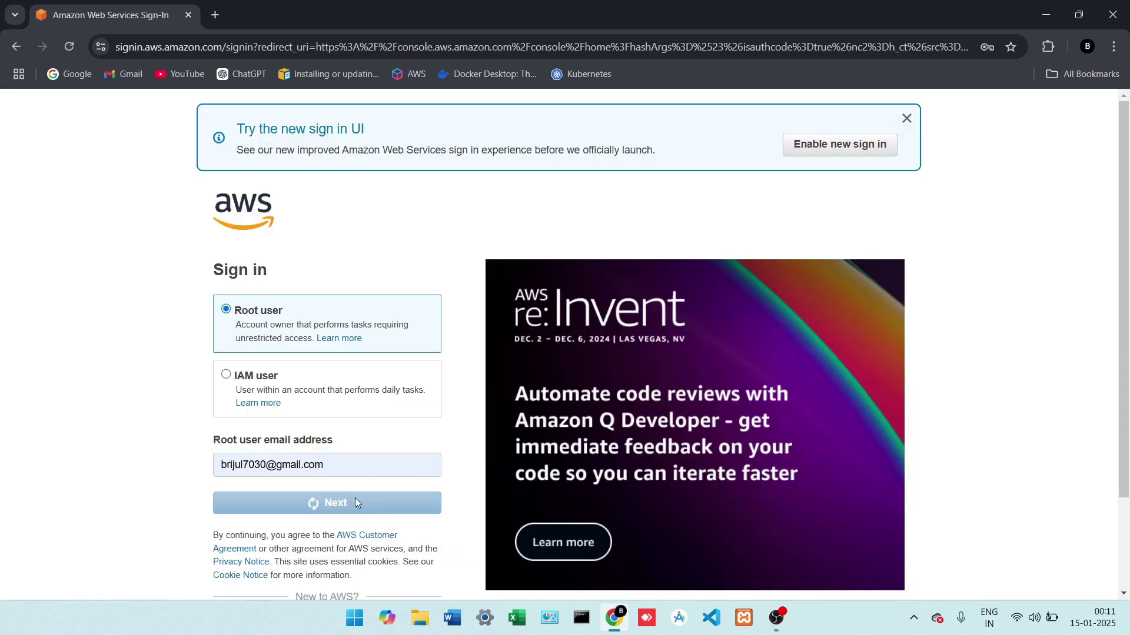
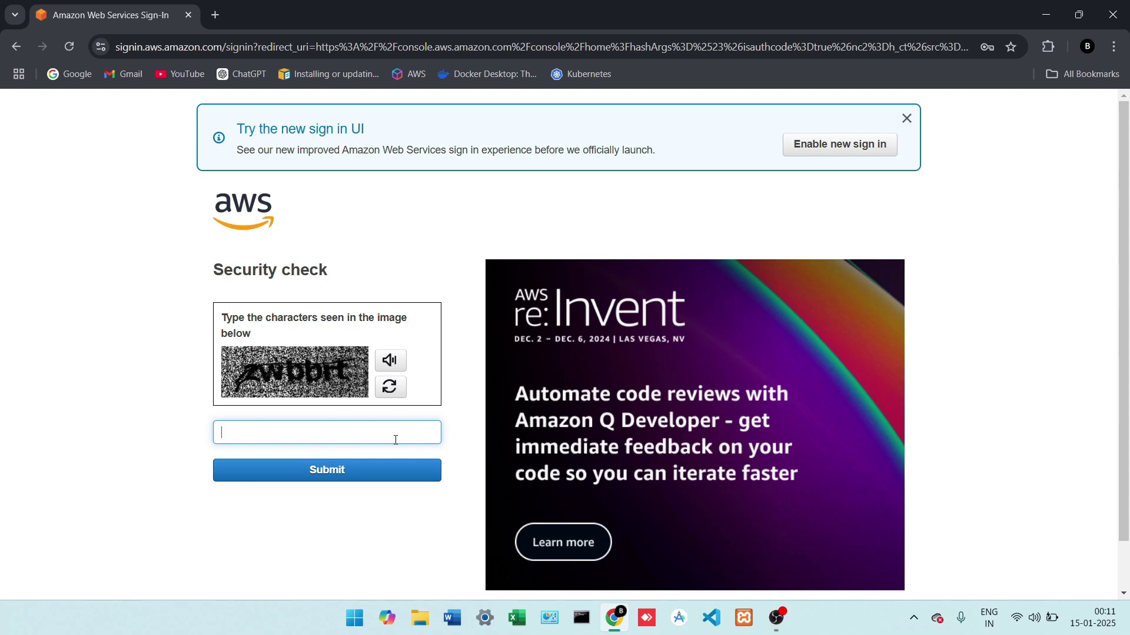
{"action": "left_click", "coordinate": [394, 473]}
{"action": "left_click", "coordinate": [404, 400]}
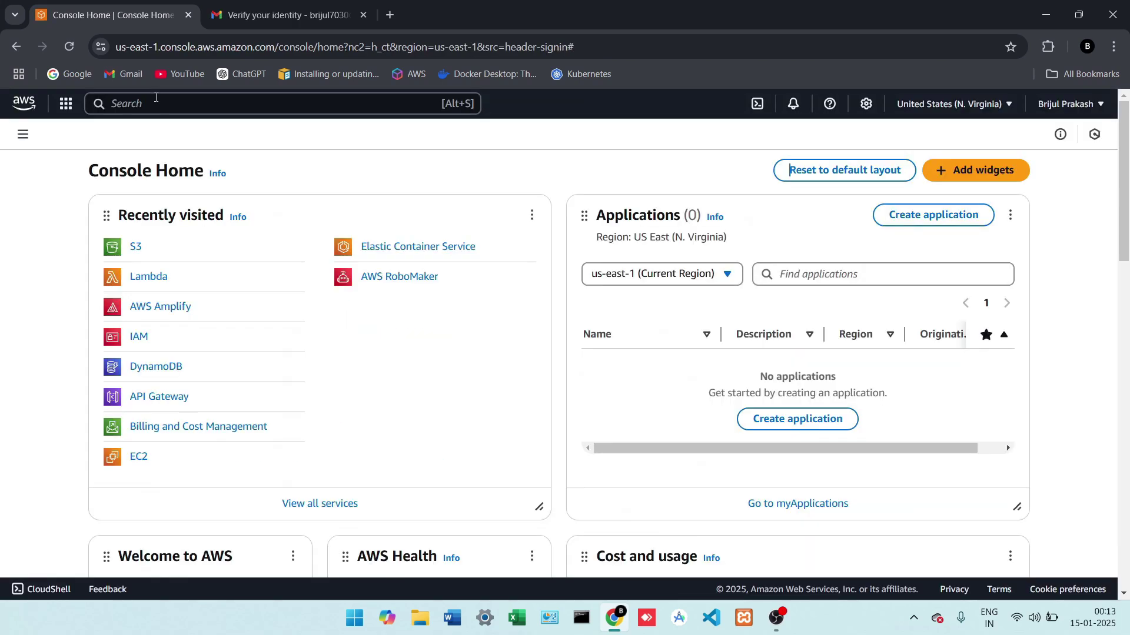
{"action": "left_click", "coordinate": [156, 98]}
{"action": "type", "text": "ec2"}
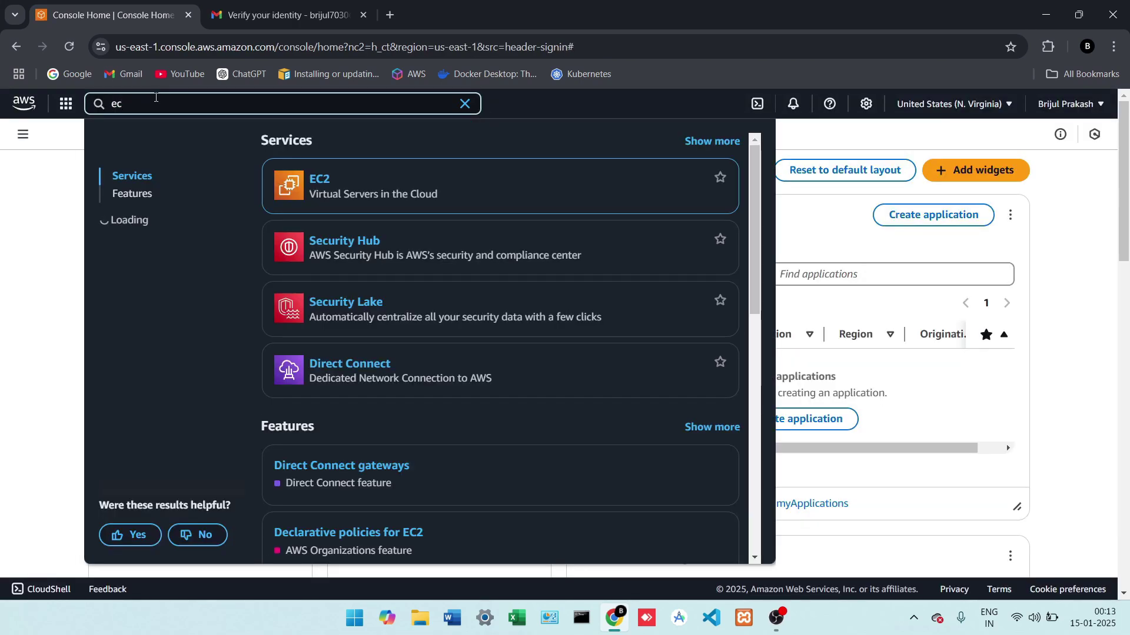
Step: Open EC2 from the search results and start a new Launch an instance form
{"action": "mouse_move", "coordinate": [392, 211]}
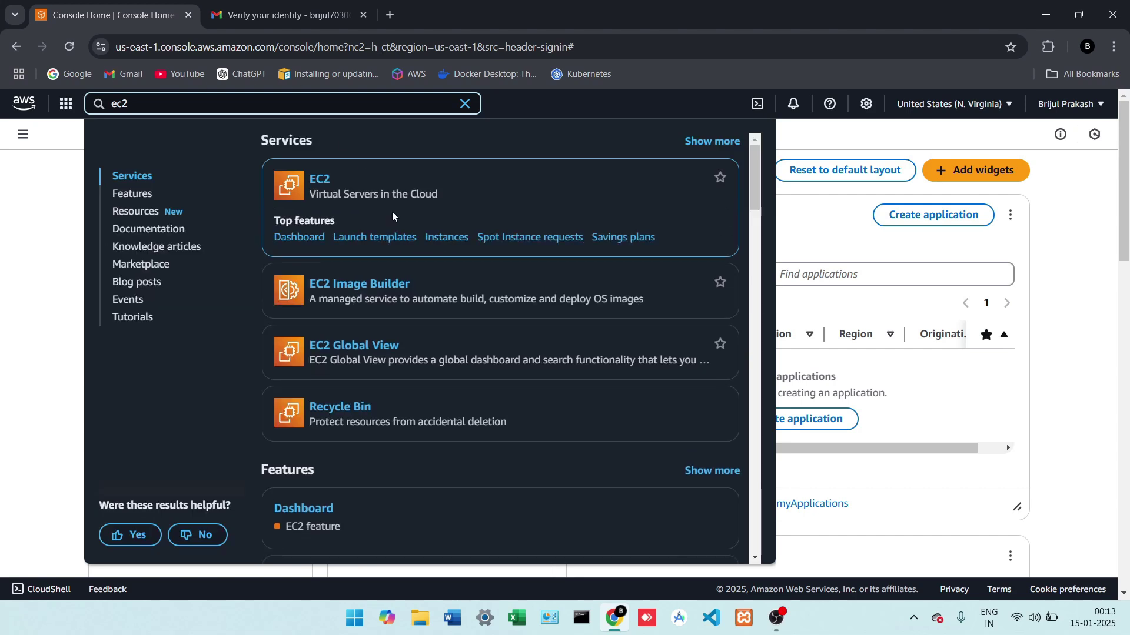
{"action": "left_click", "coordinate": [318, 179]}
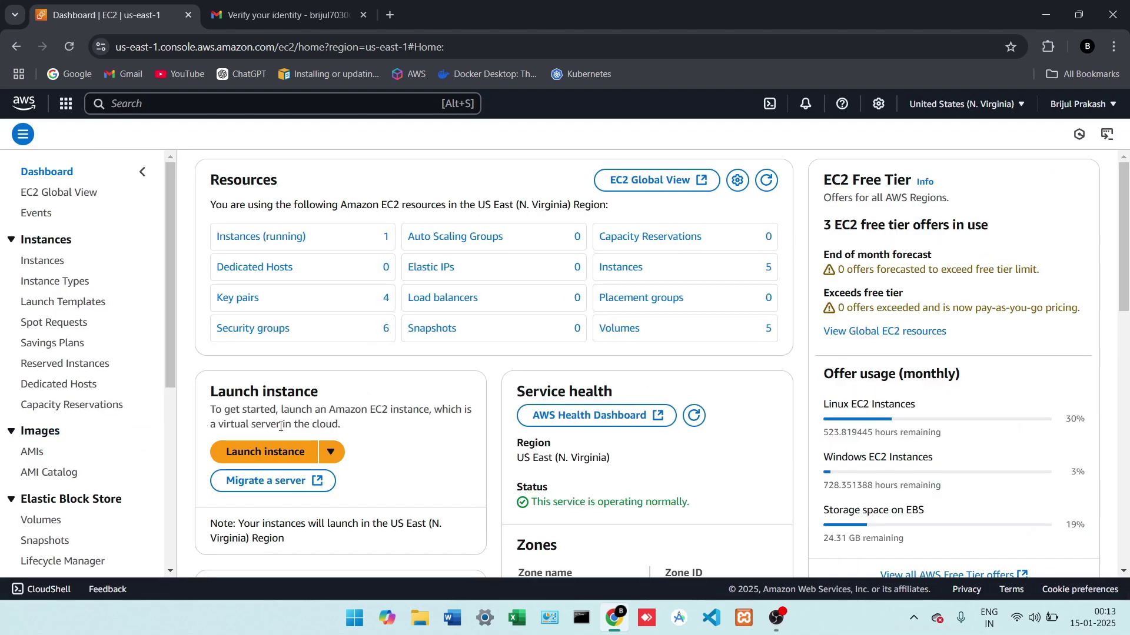
{"action": "left_click", "coordinate": [283, 454]}
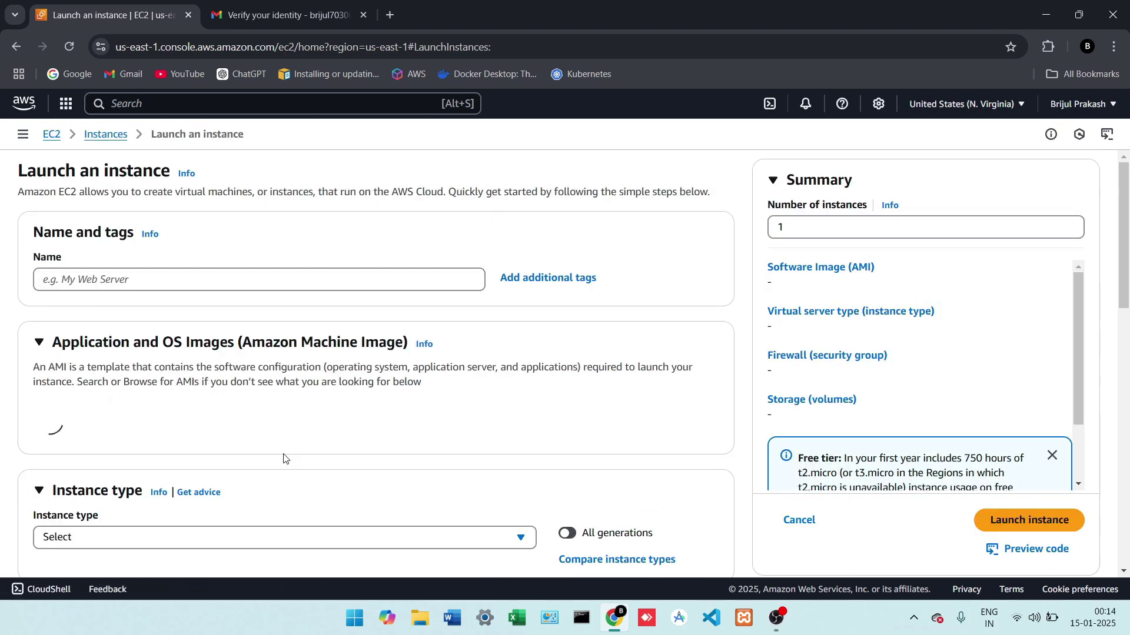
{"action": "left_click_drag", "start_coordinate": [1129, 199], "coordinate": [1129, 241]}
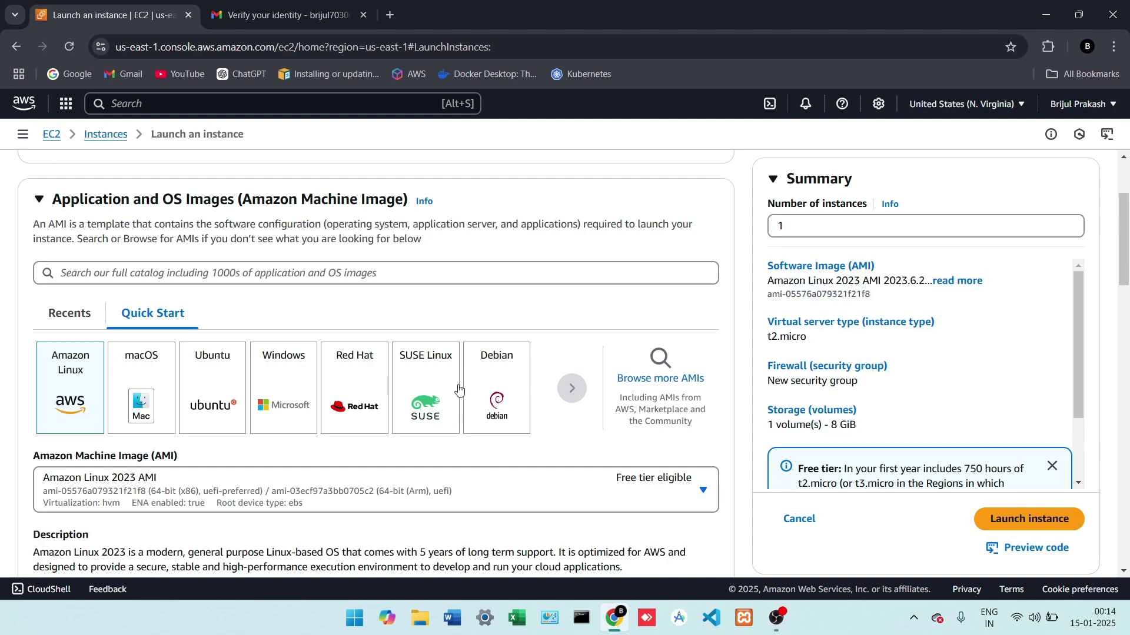
Step: Choose the Windows quick-start and the Microsoft Windows Server 2022 Base AMI
{"action": "left_click", "coordinate": [284, 405]}
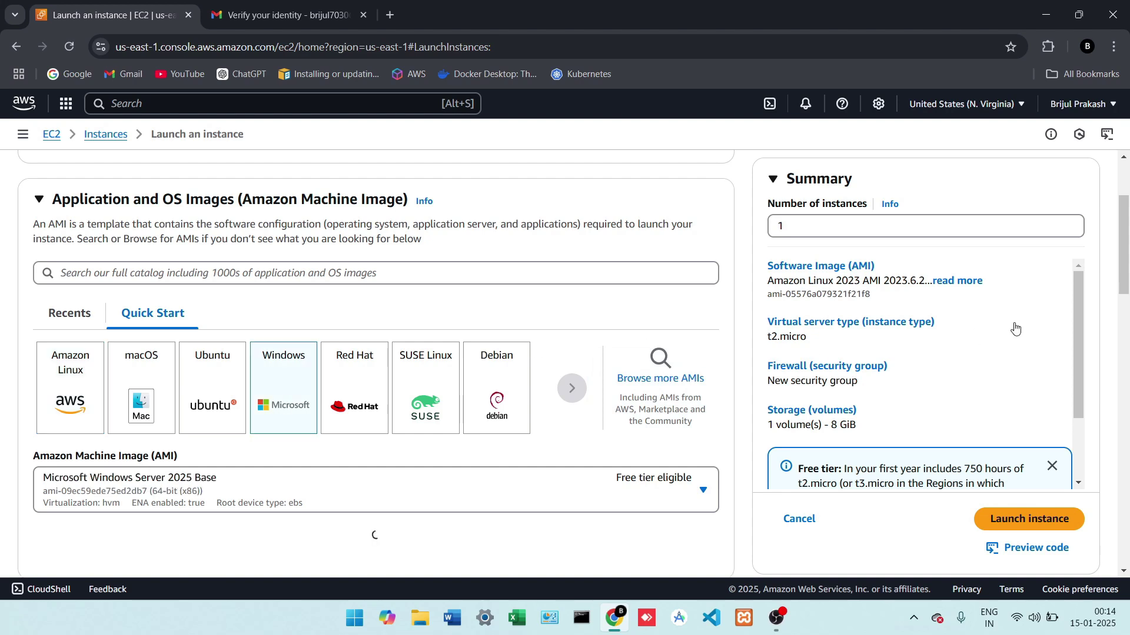
{"action": "scroll", "coordinate": [1128, 269], "scroll_direction": "down", "scroll_amount": 3}
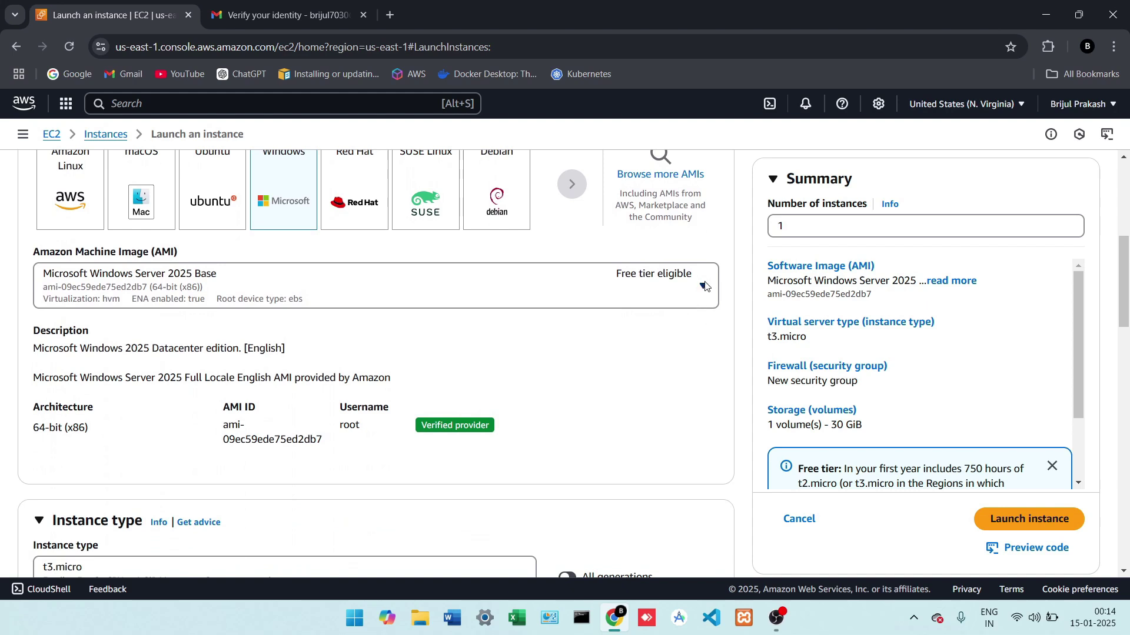
{"action": "left_click", "coordinate": [705, 287]}
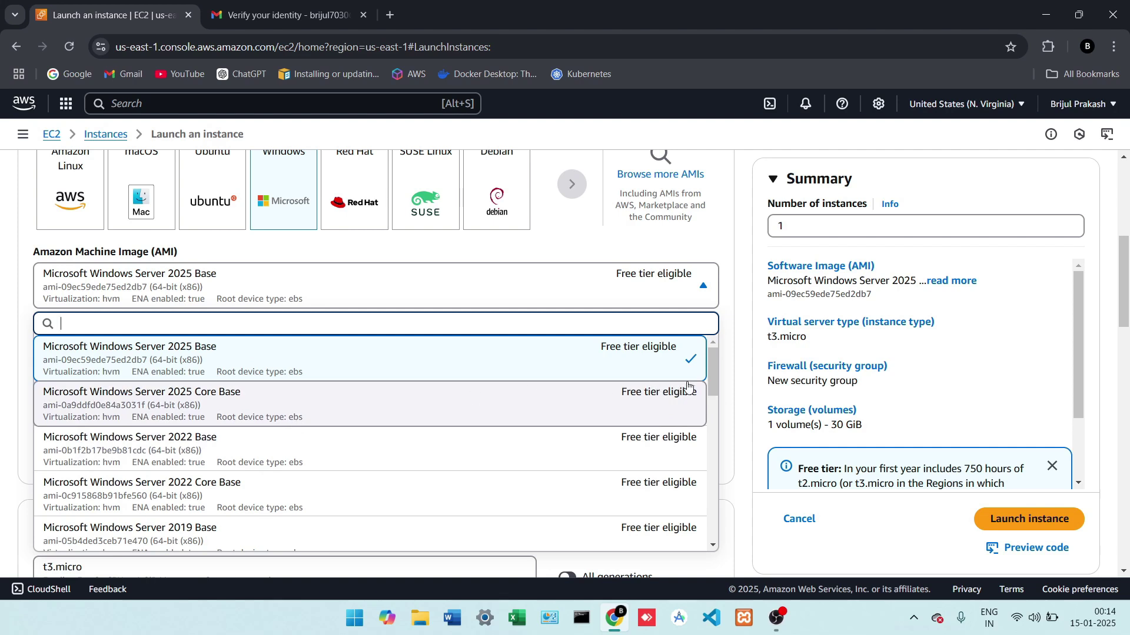
{"action": "left_click_drag", "start_coordinate": [714, 378], "coordinate": [718, 445]}
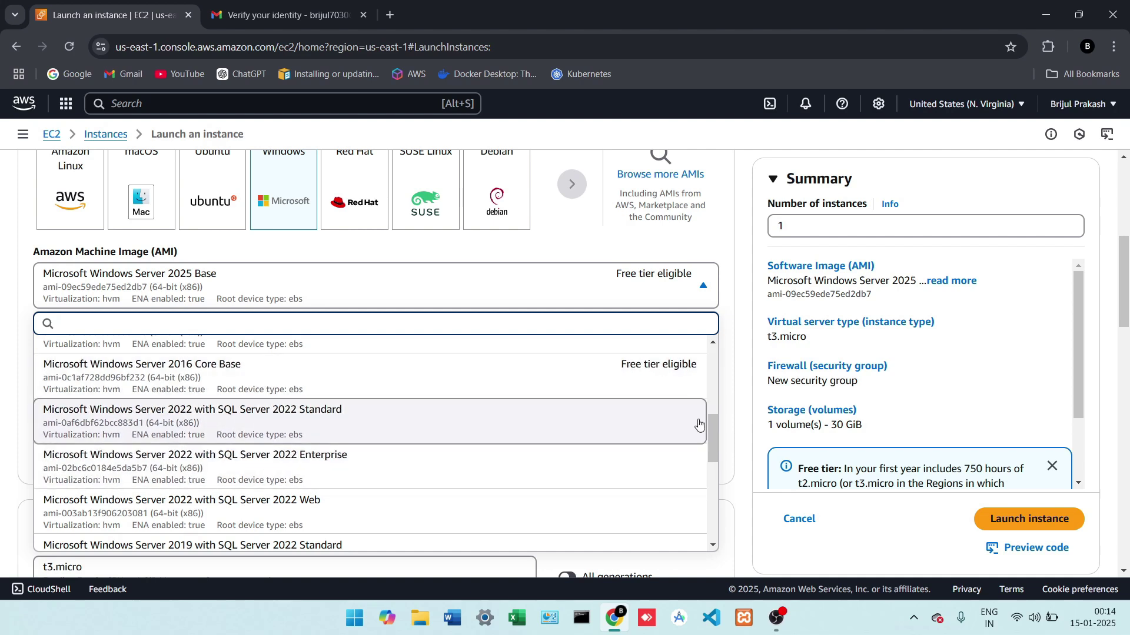
{"action": "mouse_move", "coordinate": [714, 437]}
{"action": "left_mouse_down"}
{"action": "mouse_move", "coordinate": [714, 504]}
{"action": "mouse_move", "coordinate": [730, 447]}
{"action": "left_mouse_up"}
{"action": "scroll", "coordinate": [647, 447], "scroll_direction": "up", "scroll_amount": 5}
{"action": "left_click", "coordinate": [659, 398]}
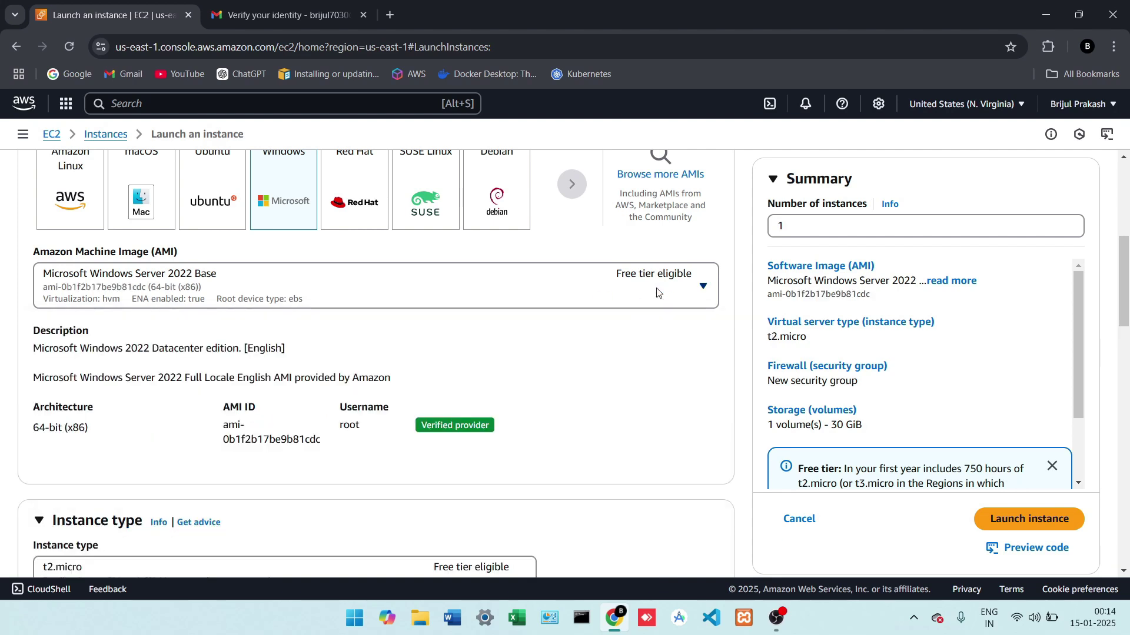
Step: Scroll down to the Key pair section and begin creating a new key pair
{"action": "left_click_drag", "start_coordinate": [1125, 265], "coordinate": [1125, 303]}
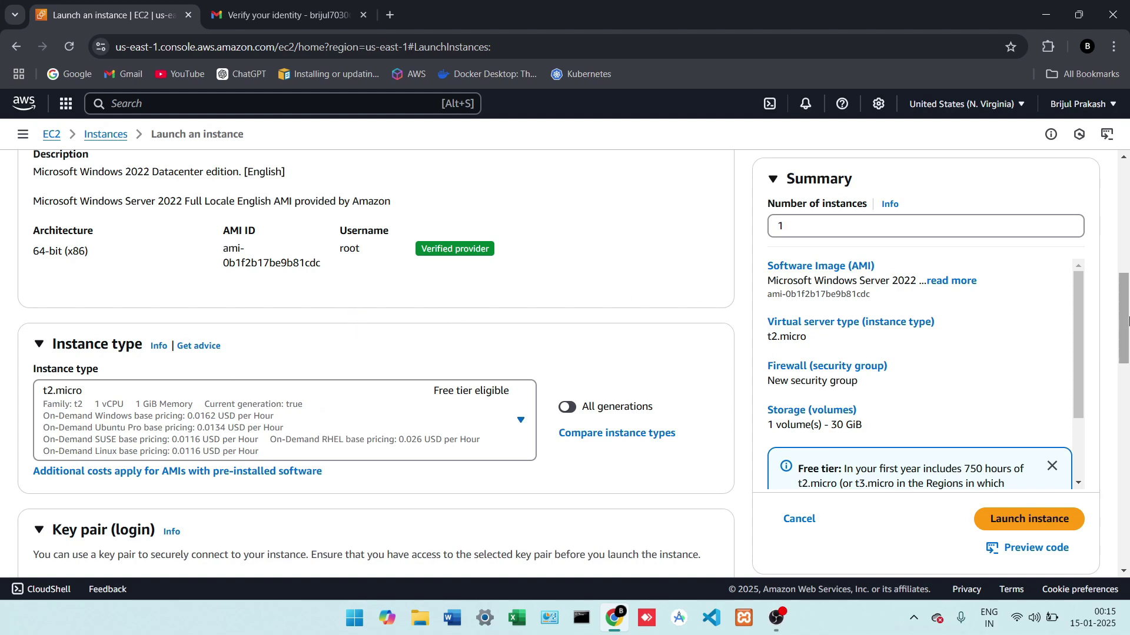
{"action": "scroll", "coordinate": [232, 366], "scroll_direction": "down", "scroll_amount": 3}
{"action": "scroll", "coordinate": [231, 366], "scroll_direction": "up", "scroll_amount": 2}
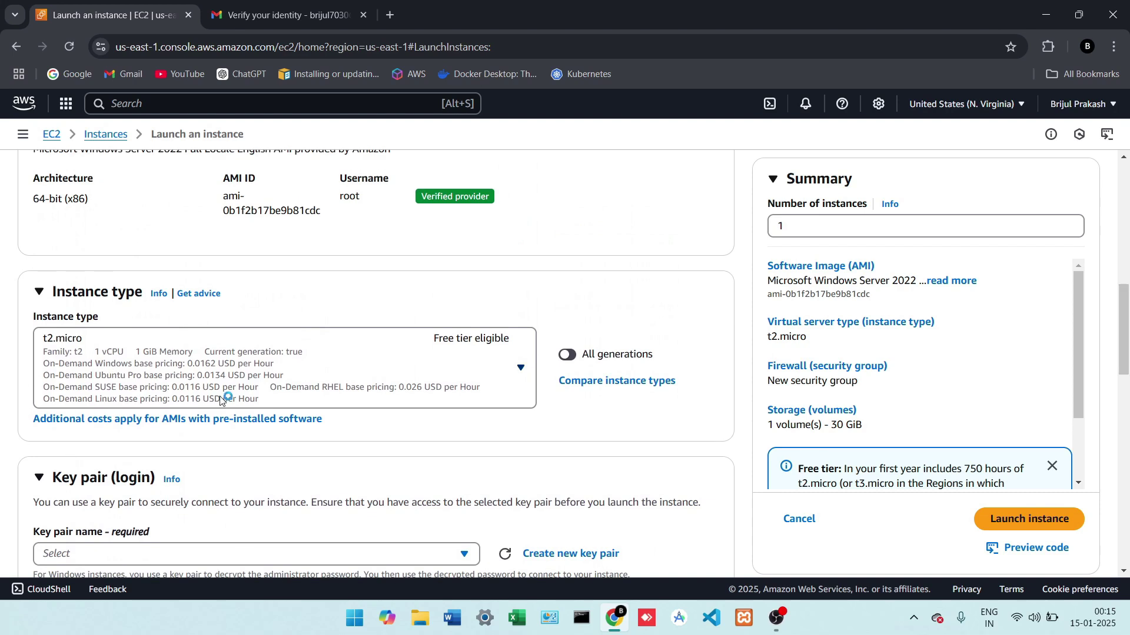
{"action": "scroll", "coordinate": [1128, 380], "scroll_direction": "down", "scroll_amount": 3}
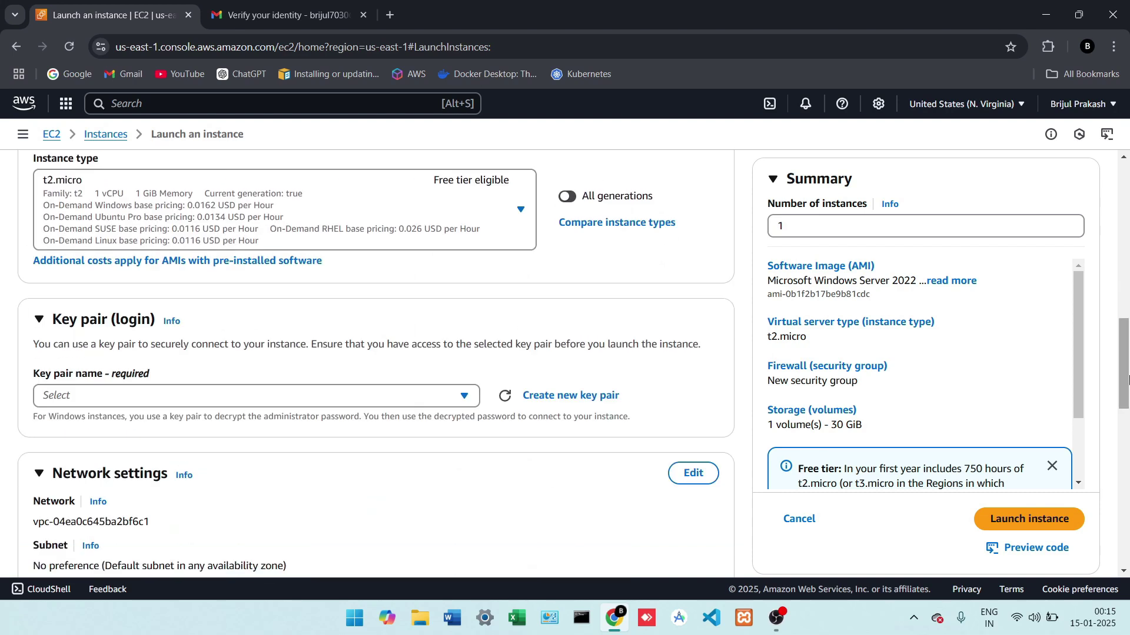
{"action": "scroll", "coordinate": [478, 331], "scroll_direction": "down", "scroll_amount": 1}
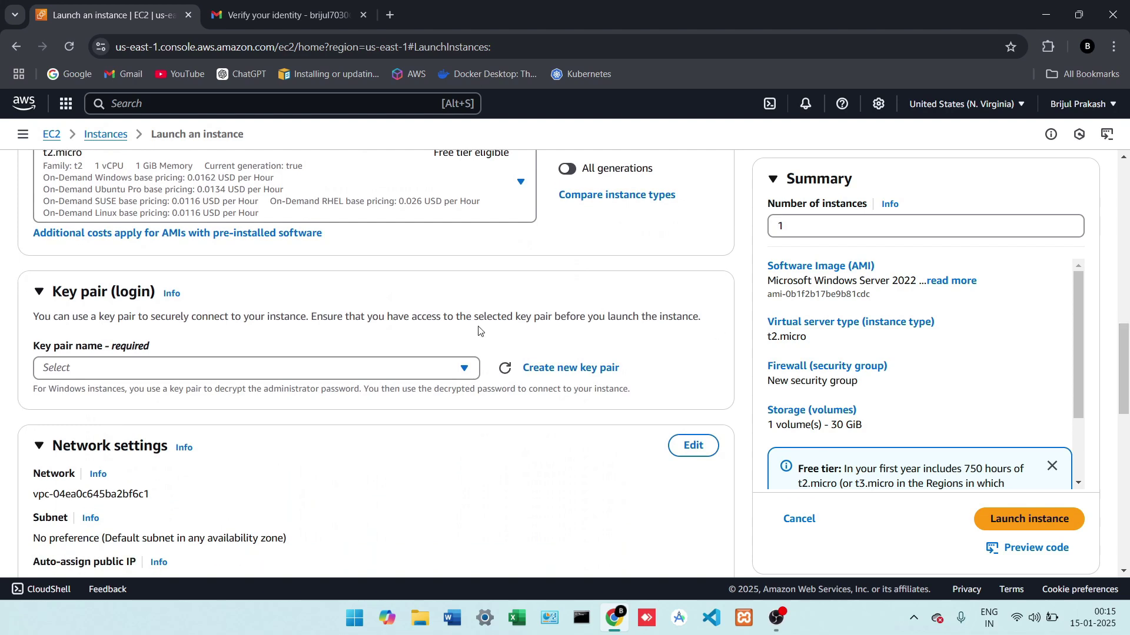
{"action": "left_click", "coordinate": [591, 369]}
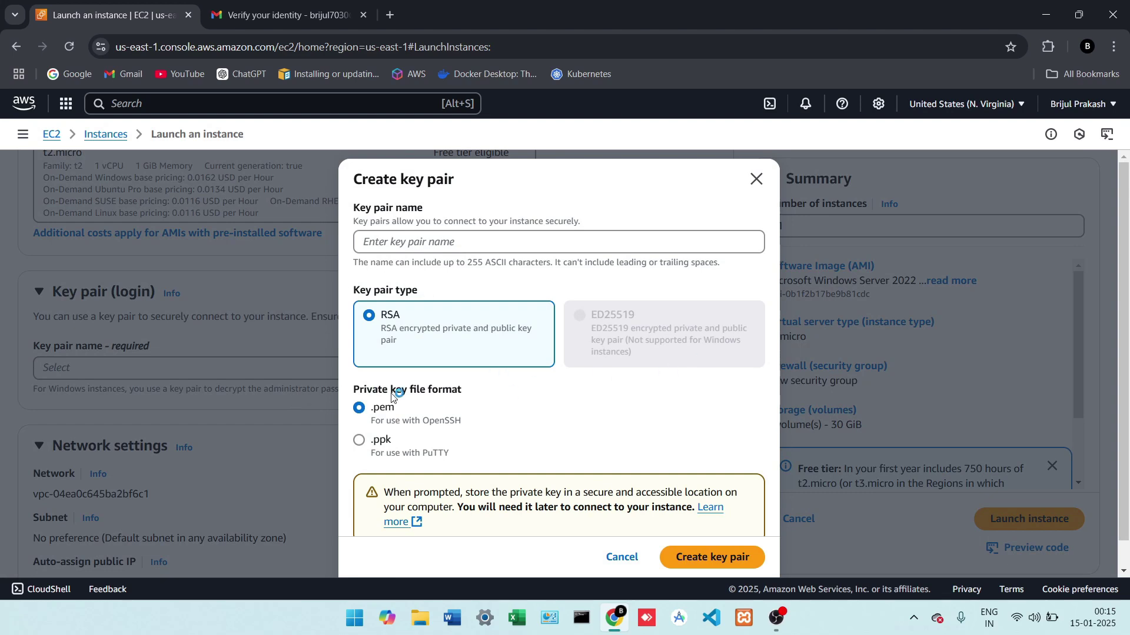
Step: Create the RSA .pem key pair windowsserver and download its windowsserver.pem file
{"action": "left_click", "coordinate": [710, 558]}
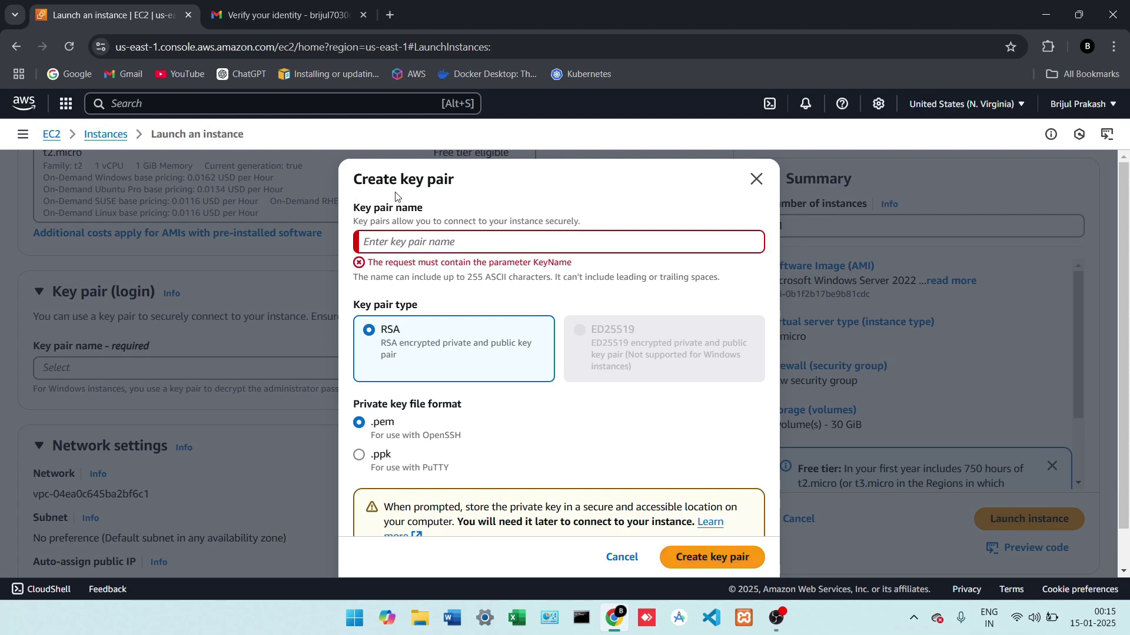
{"action": "left_click", "coordinate": [413, 247]}
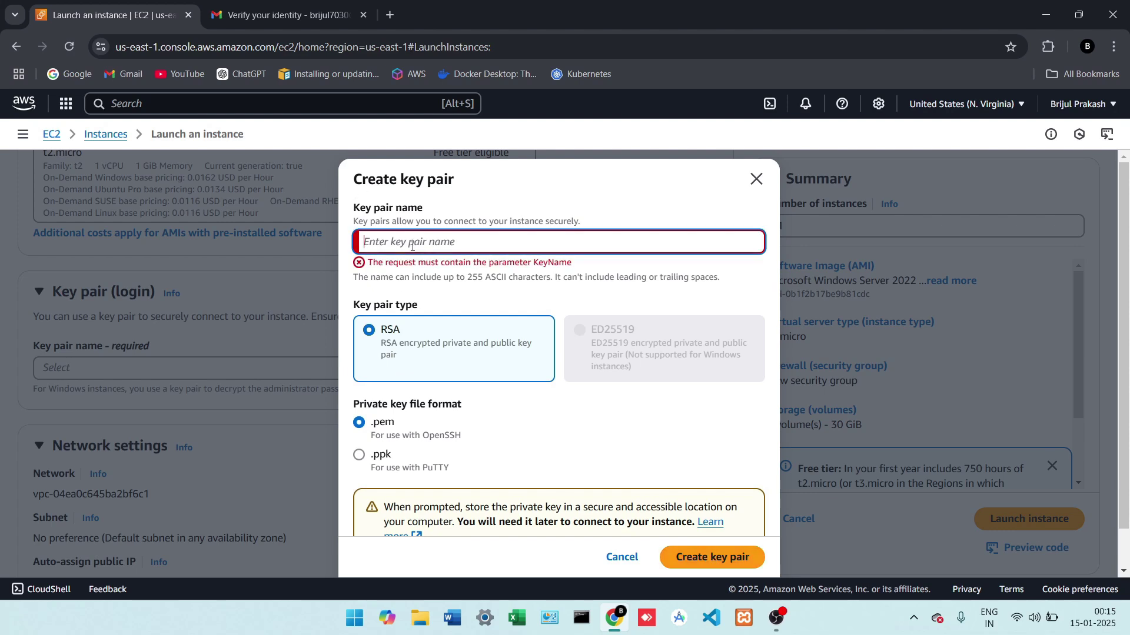
{"action": "type", "text": "windowsserver"}
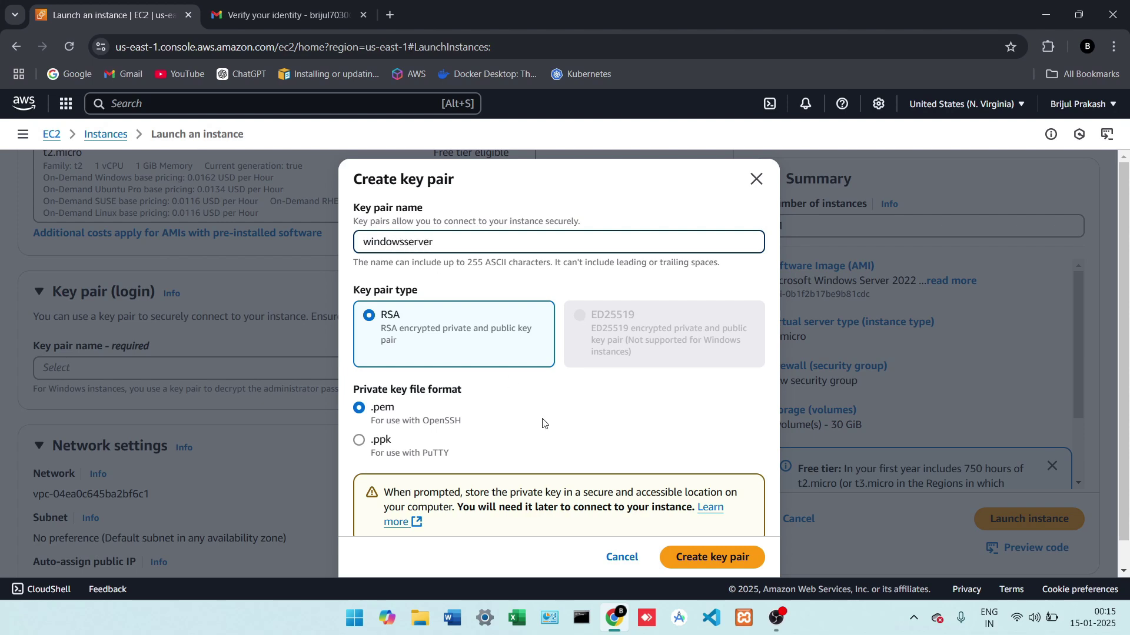
{"action": "left_click", "coordinate": [713, 566]}
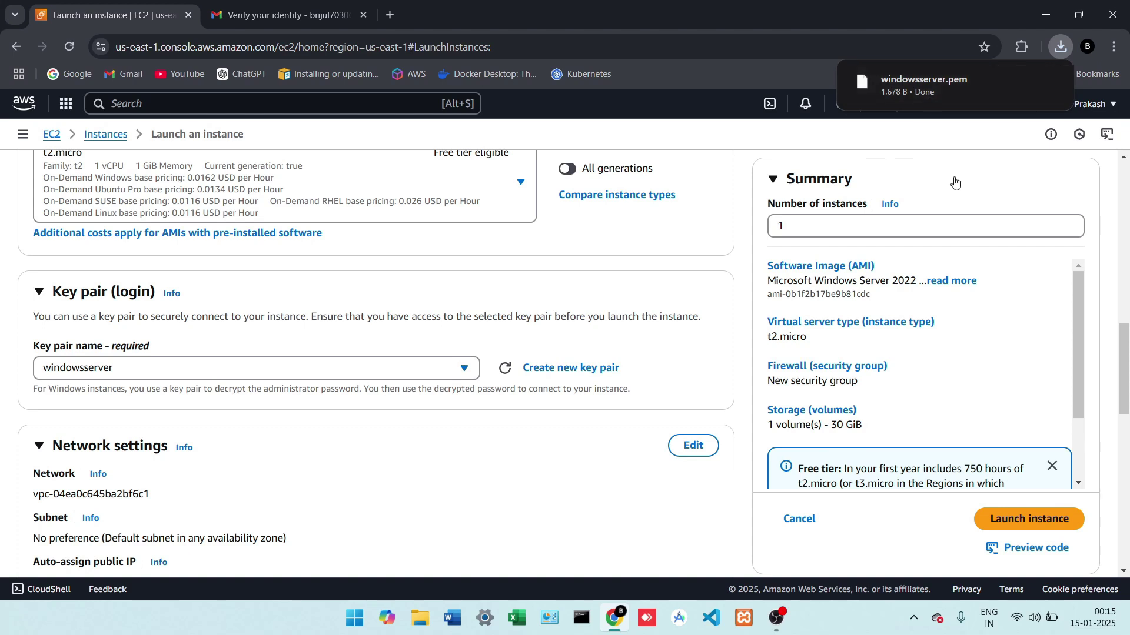
Step: Note the 30 GB free-tier storage limit and launch the t2.micro Windows Server 2022 instance
{"action": "left_click_drag", "start_coordinate": [1126, 376], "coordinate": [1127, 433]}
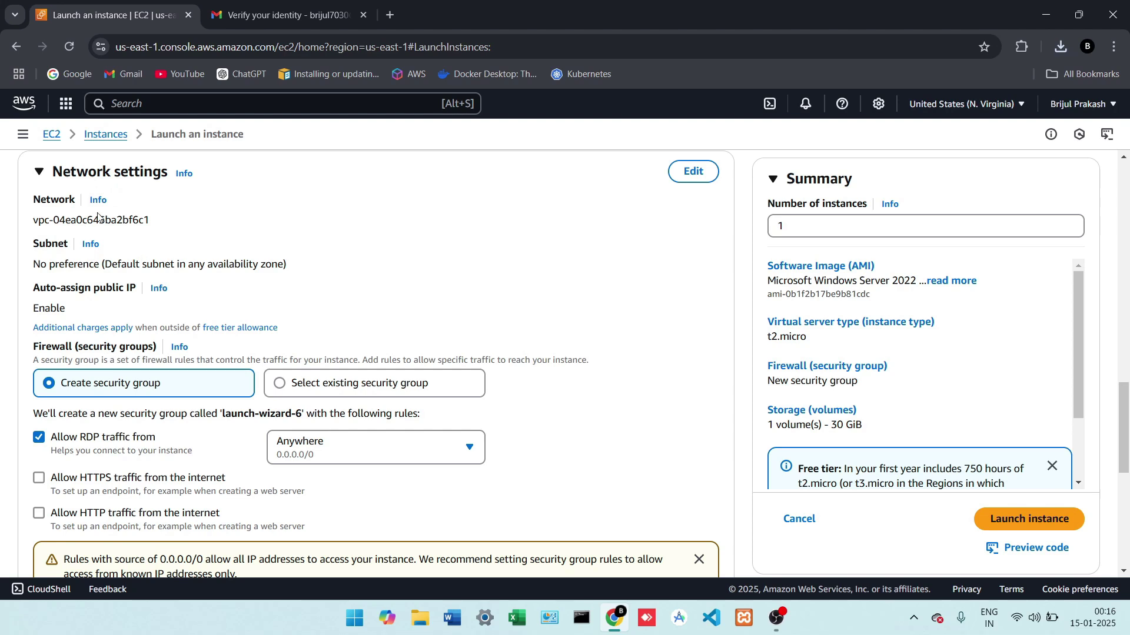
{"action": "left_click_drag", "start_coordinate": [1127, 434], "coordinate": [1127, 505]}
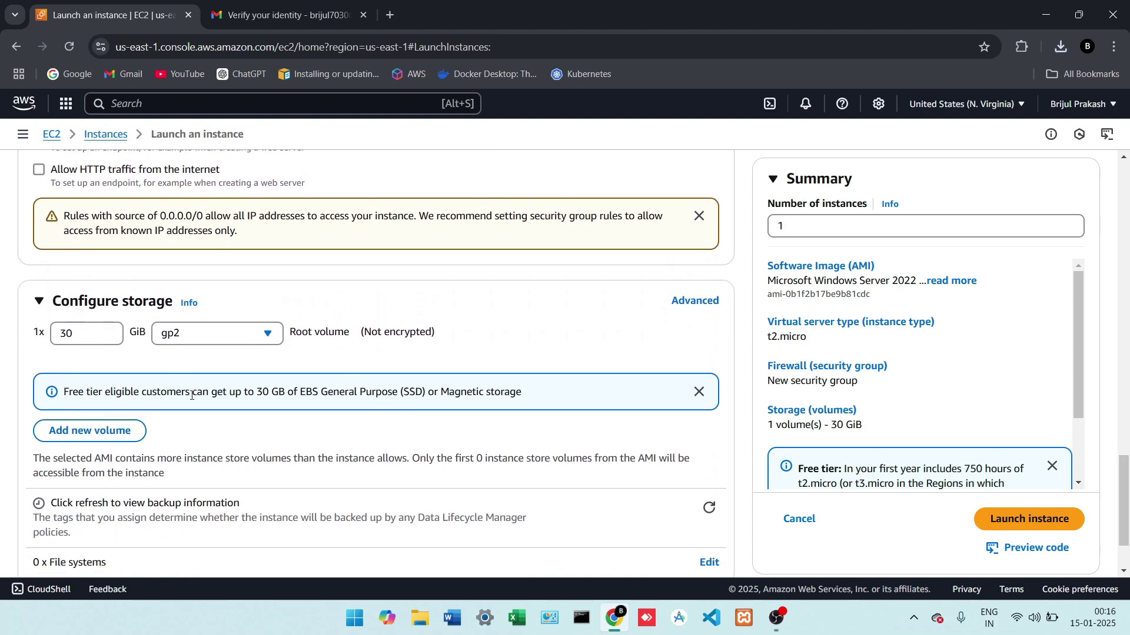
{"action": "left_click_drag", "start_coordinate": [64, 392], "coordinate": [296, 396]}
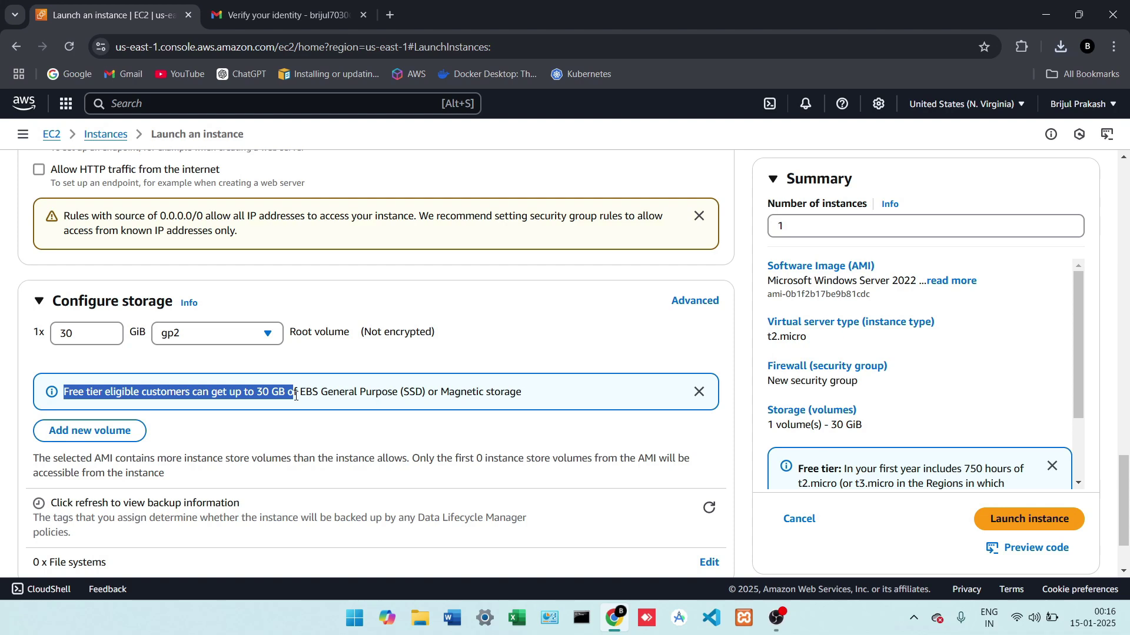
{"action": "left_click_drag", "start_coordinate": [1125, 485], "coordinate": [1125, 503]}
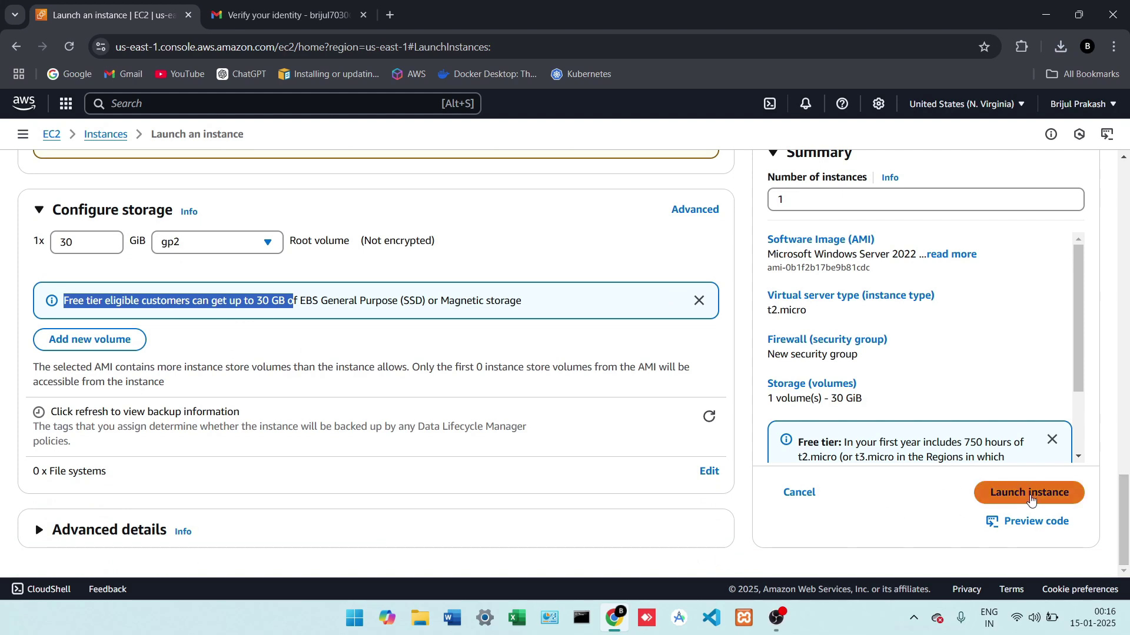
{"action": "left_click", "coordinate": [1031, 494]}
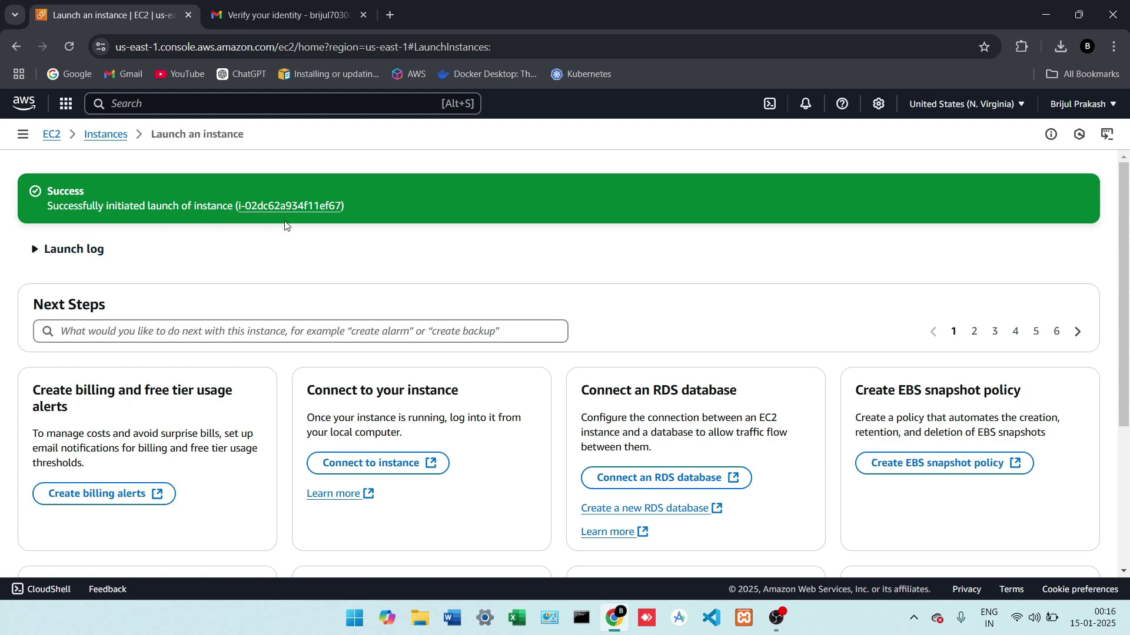
Step: Open instance i-02dc62a934f11ef67 from the success banner and view its Running summary
{"action": "left_click", "coordinate": [297, 212]}
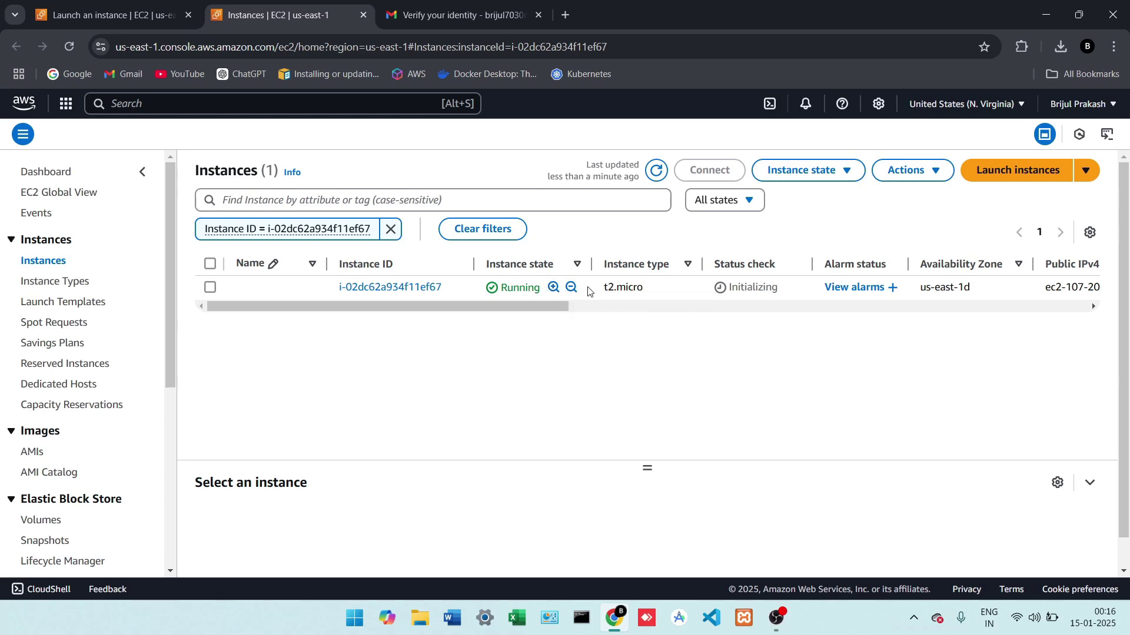
{"action": "left_click", "coordinate": [390, 287]}
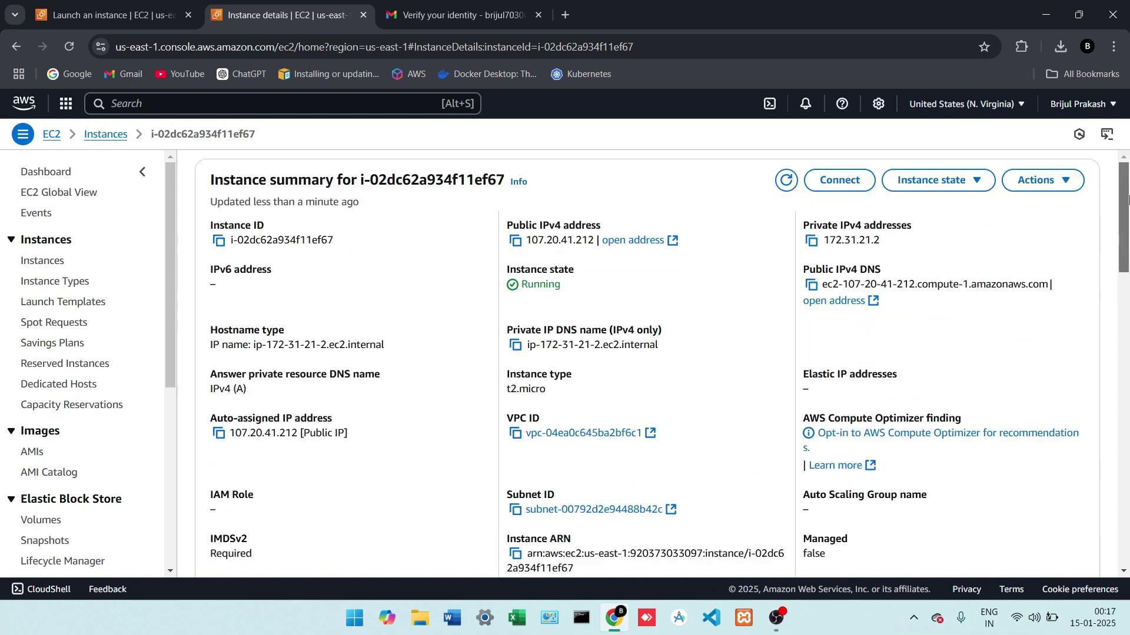
Step: Try Get password on the RDP client tab, find it unavailable, and go back to the EC2 Dashboard
{"action": "left_click", "coordinate": [857, 191]}
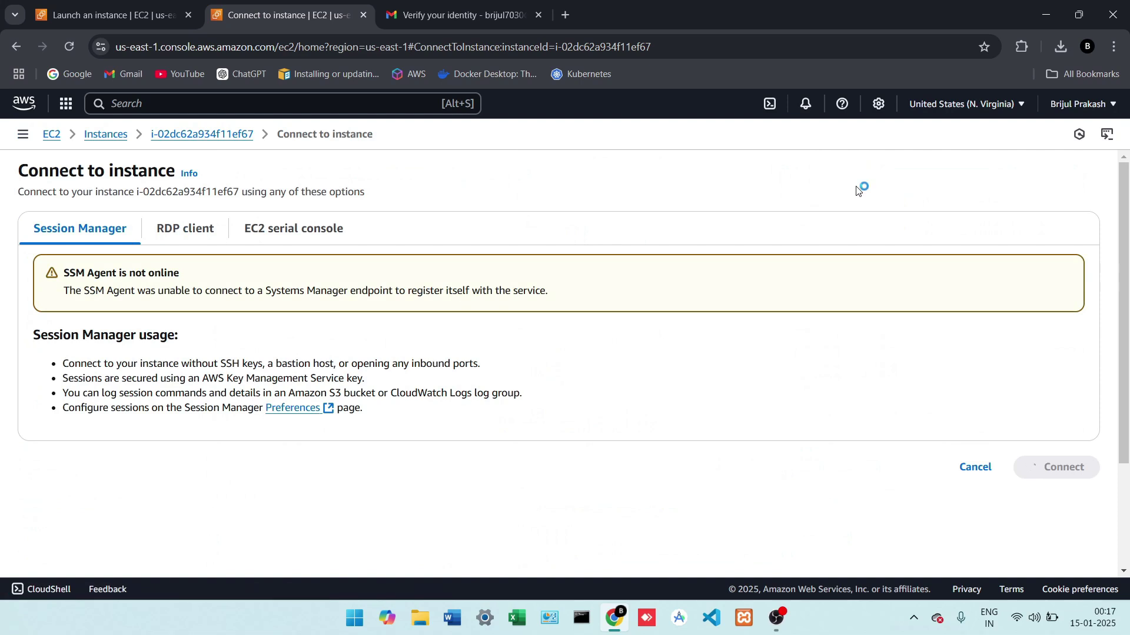
{"action": "left_click", "coordinate": [187, 234]}
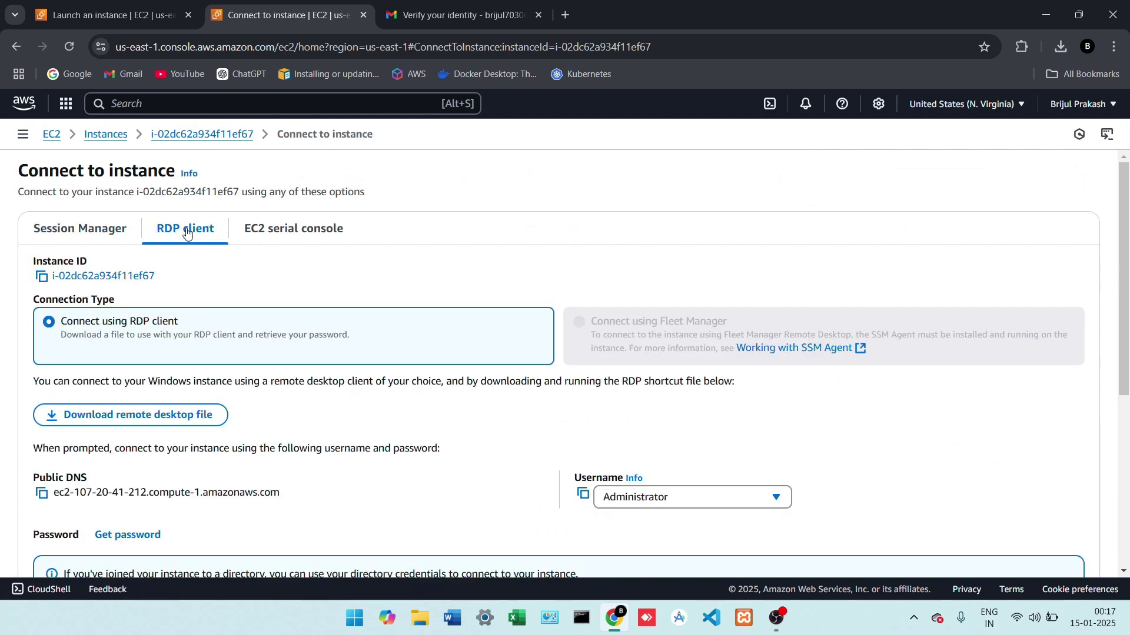
{"action": "left_click_drag", "start_coordinate": [1125, 229], "coordinate": [1129, 327]}
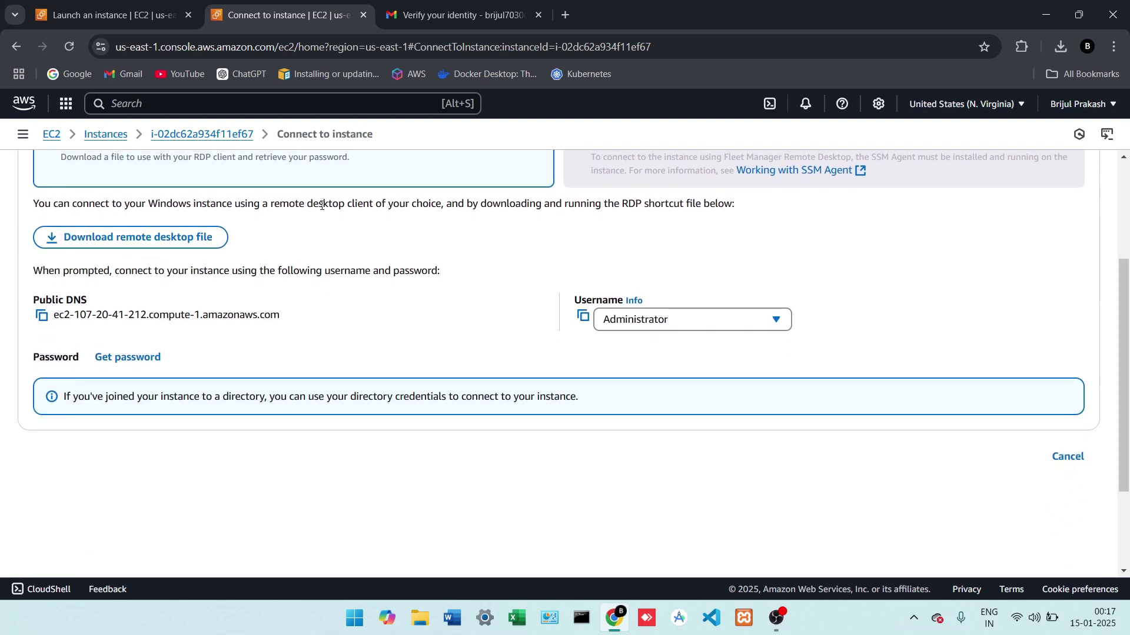
{"action": "left_click", "coordinate": [143, 368]}
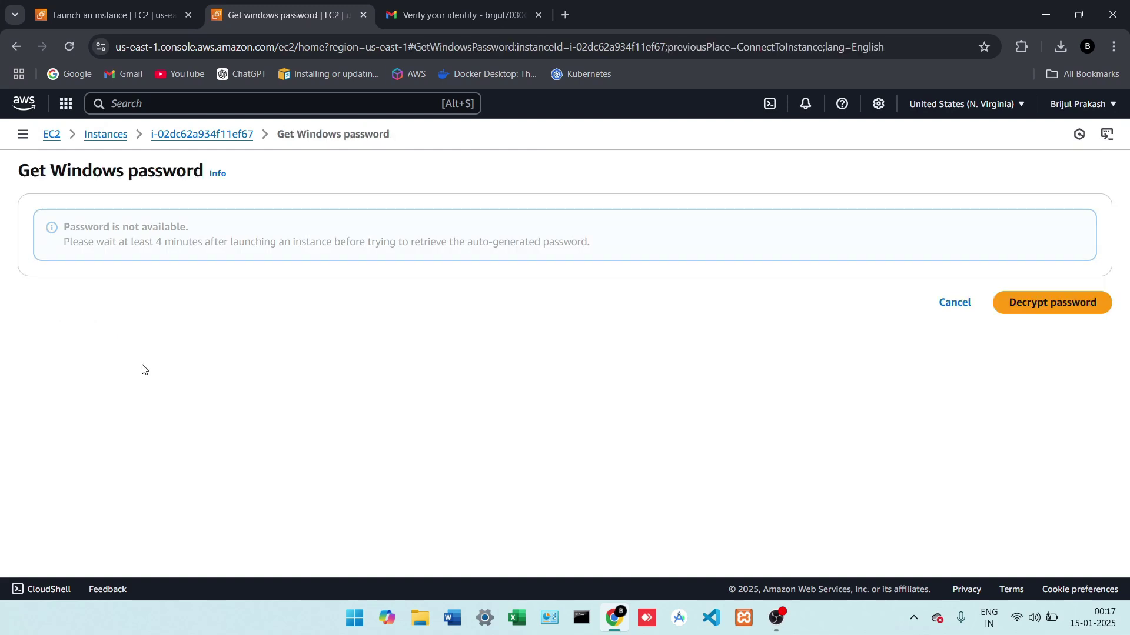
{"action": "left_click_drag", "start_coordinate": [74, 233], "coordinate": [179, 241]}
{"action": "left_click", "coordinate": [179, 241]}
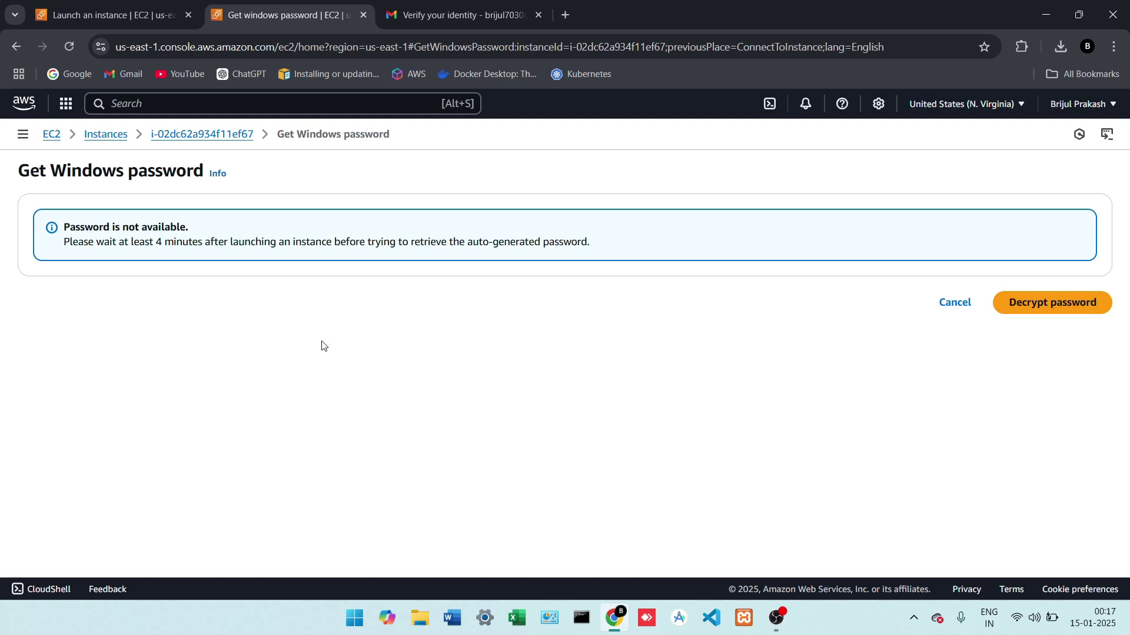
{"action": "left_click", "coordinate": [956, 304]}
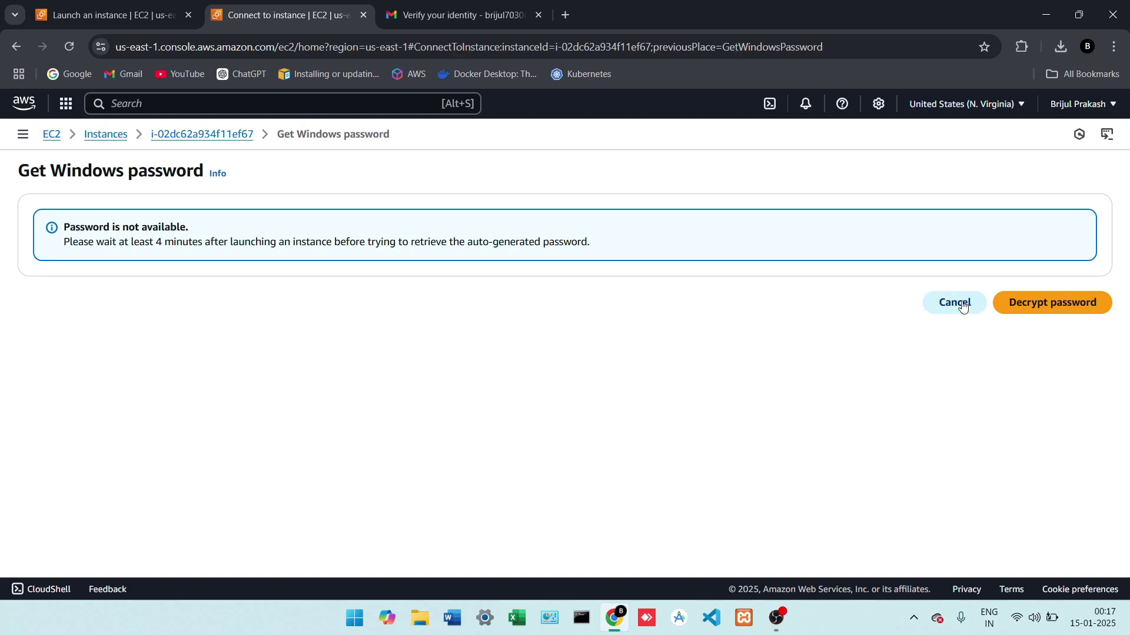
{"action": "left_click", "coordinate": [52, 140]}
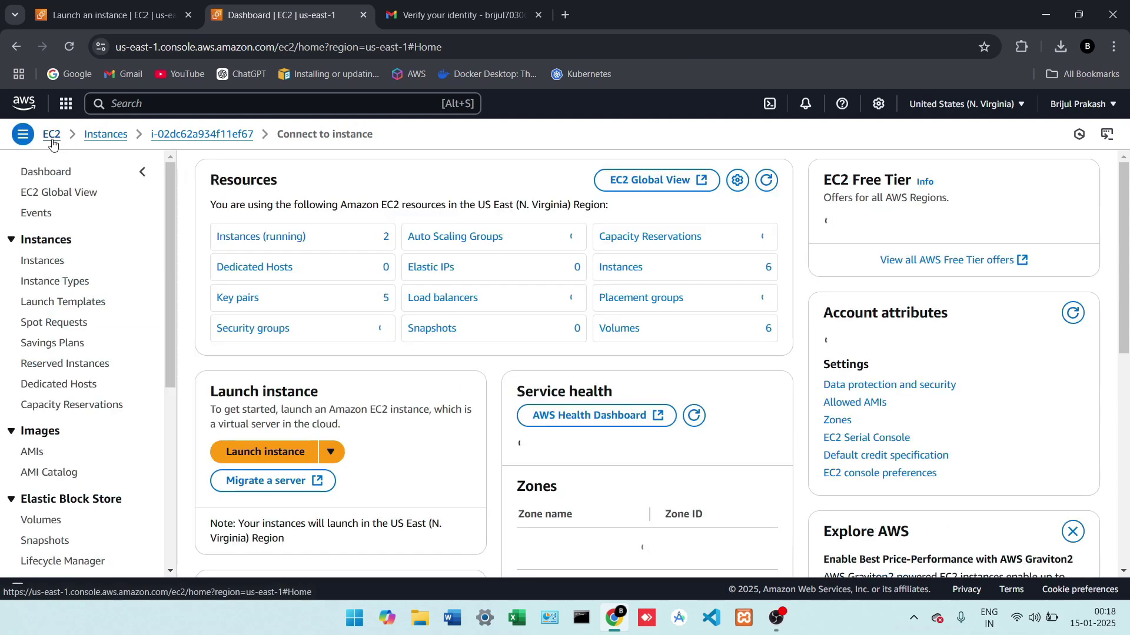
Step: Open the Instances list and start, then abandon, editing instance names
{"action": "left_click", "coordinate": [38, 261]}
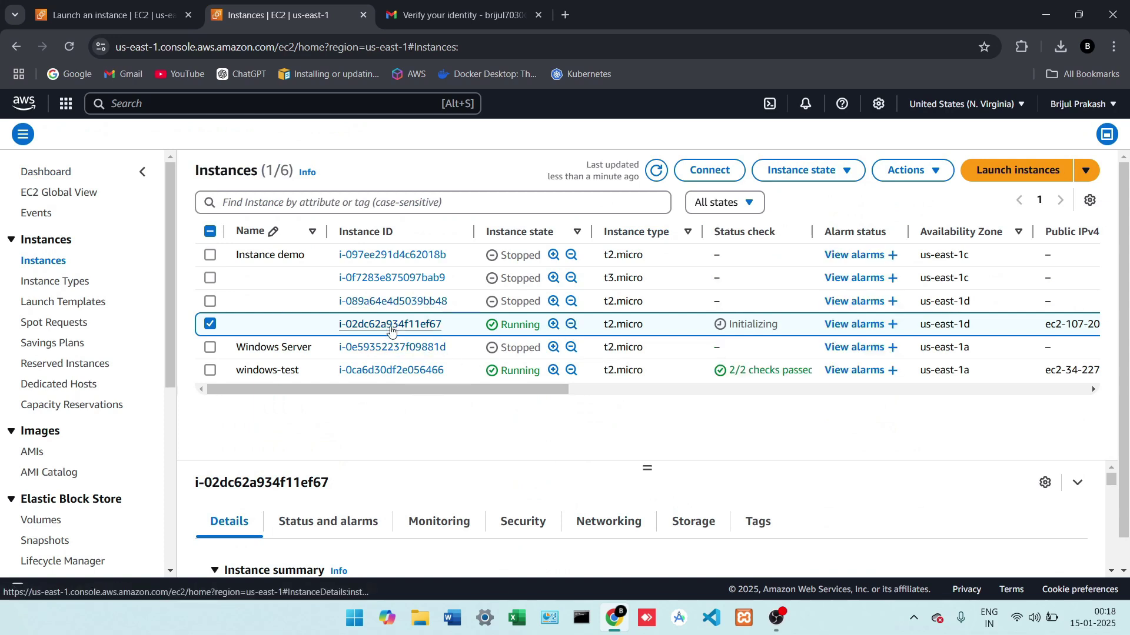
{"action": "left_click", "coordinate": [312, 325]}
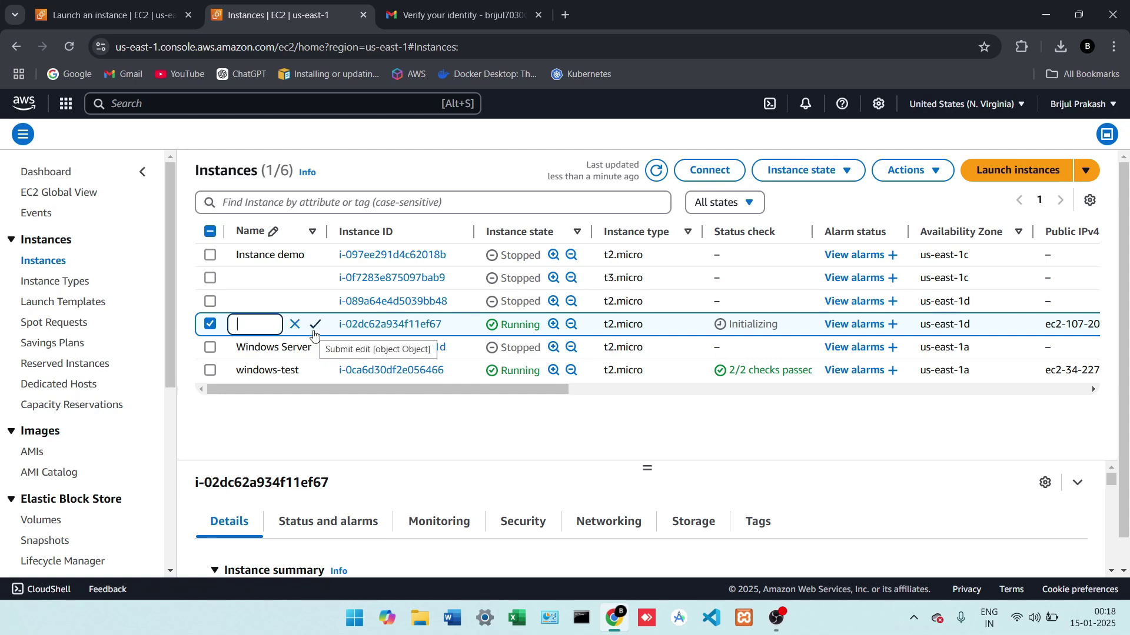
{"action": "type", "text": "Win"}
{"action": "left_click", "coordinate": [315, 327]}
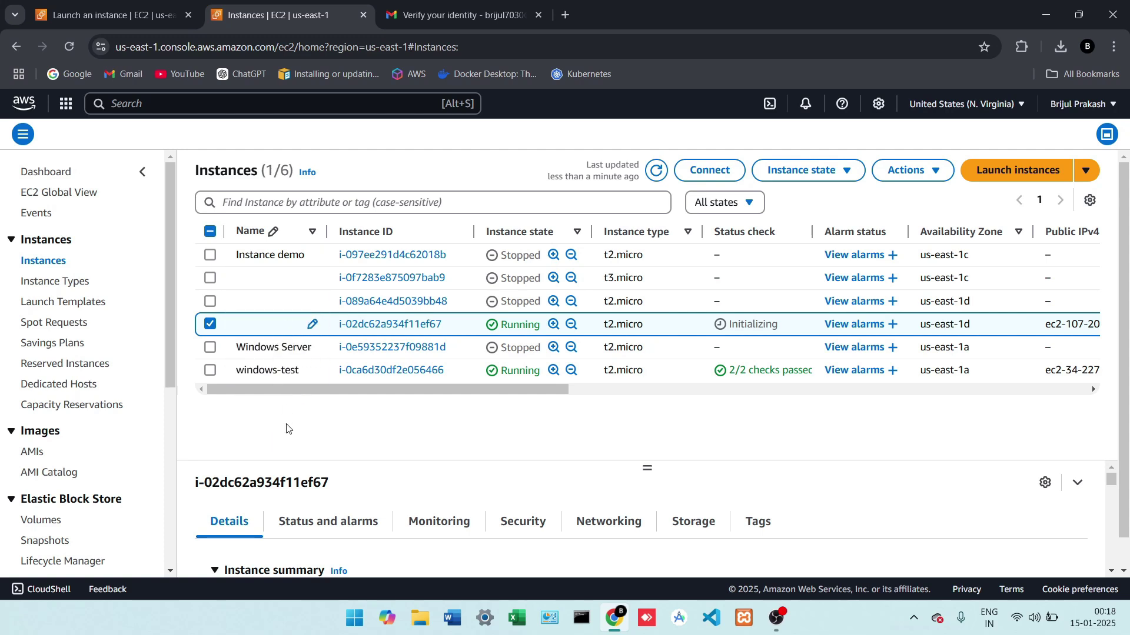
{"action": "left_click", "coordinate": [292, 349]}
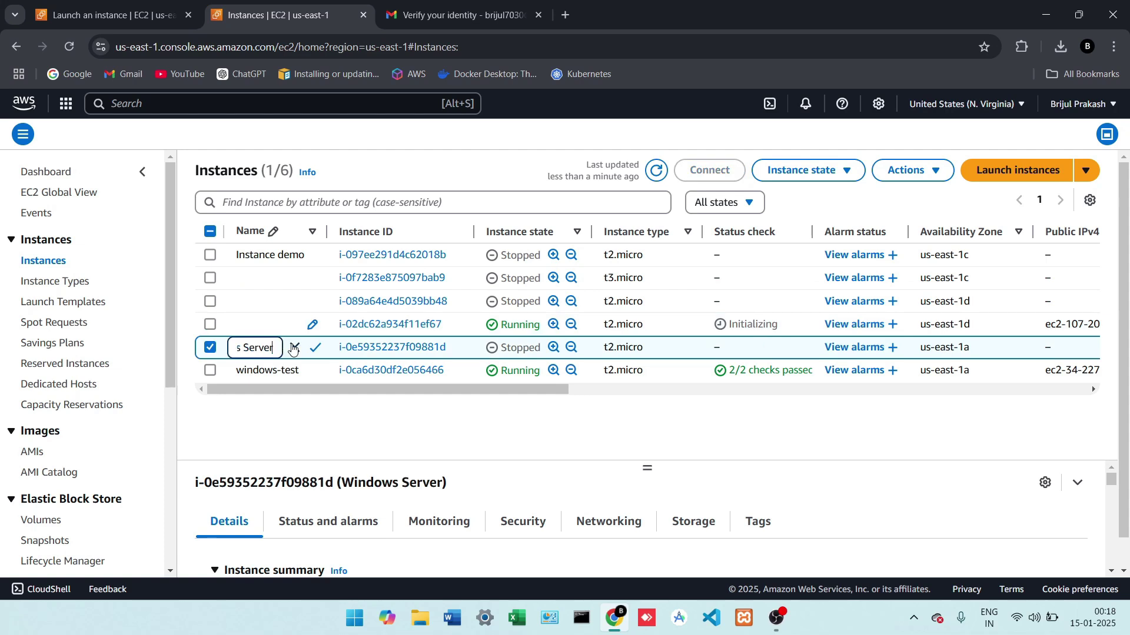
{"action": "left_click", "coordinate": [311, 419]}
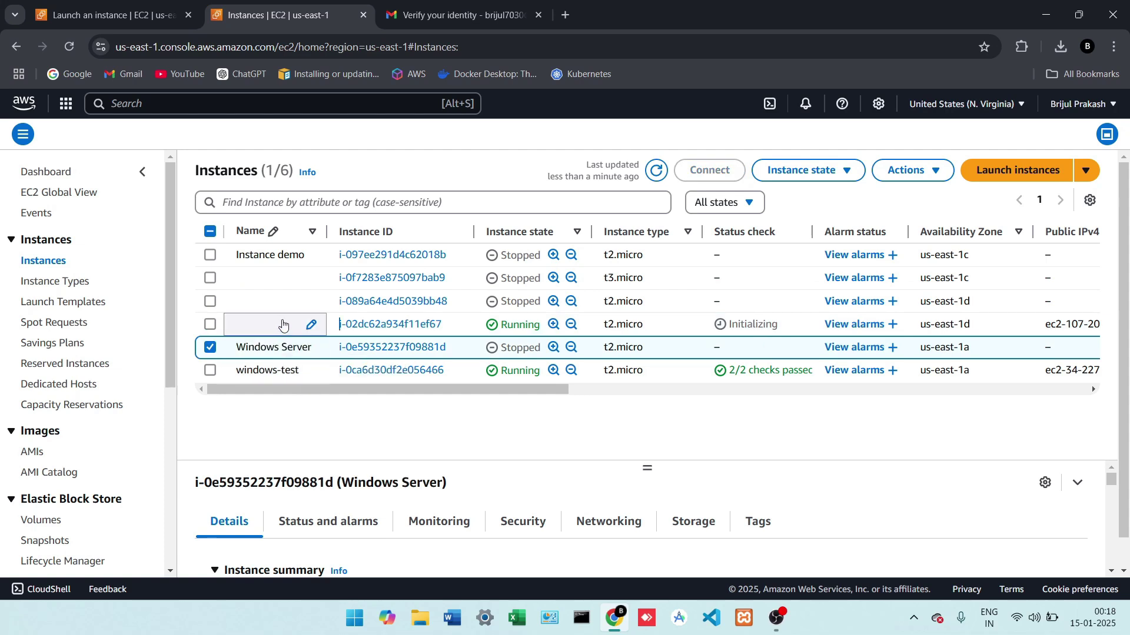
Step: Name the new instance Win and open its summary details
{"action": "left_click", "coordinate": [283, 325]}
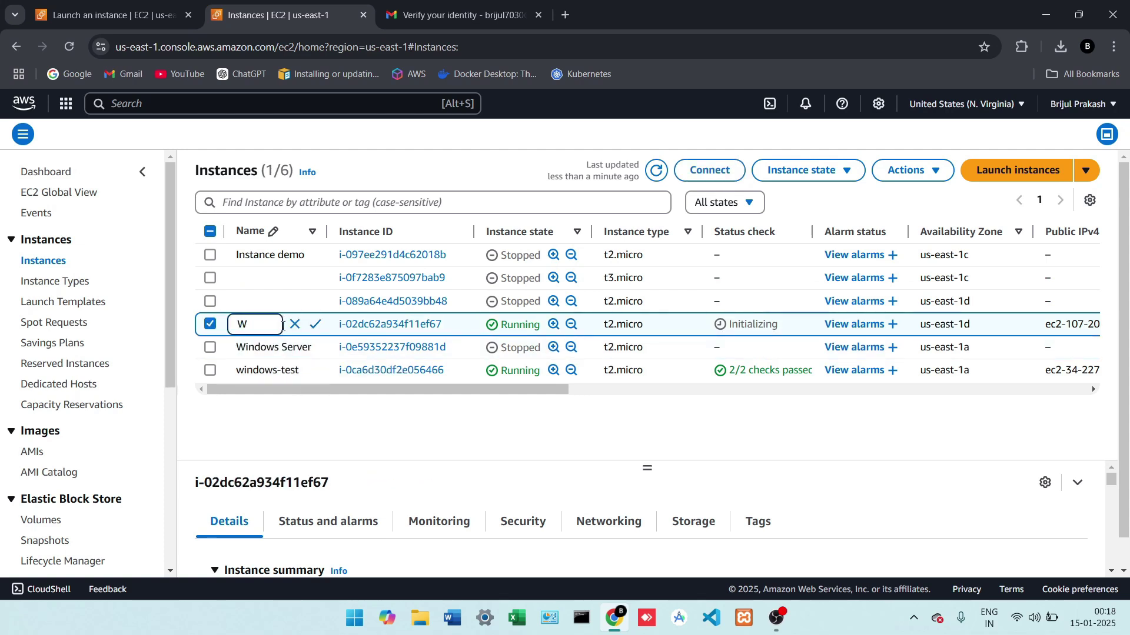
{"action": "type", "text": "Win"}
{"action": "left_click", "coordinate": [315, 326]}
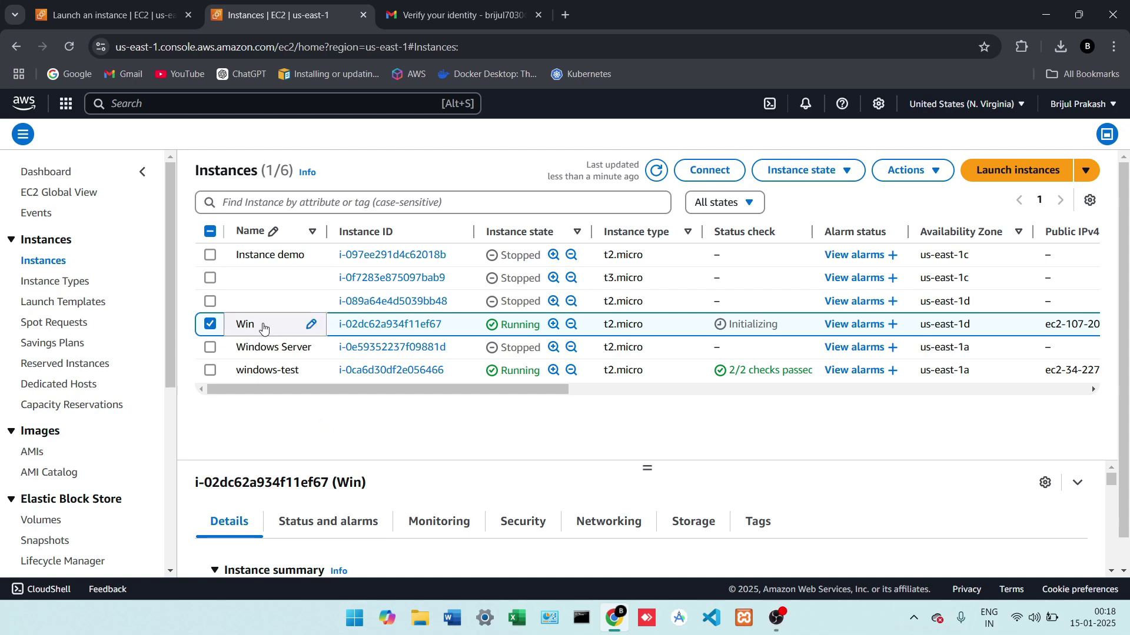
{"action": "left_click", "coordinate": [417, 325]}
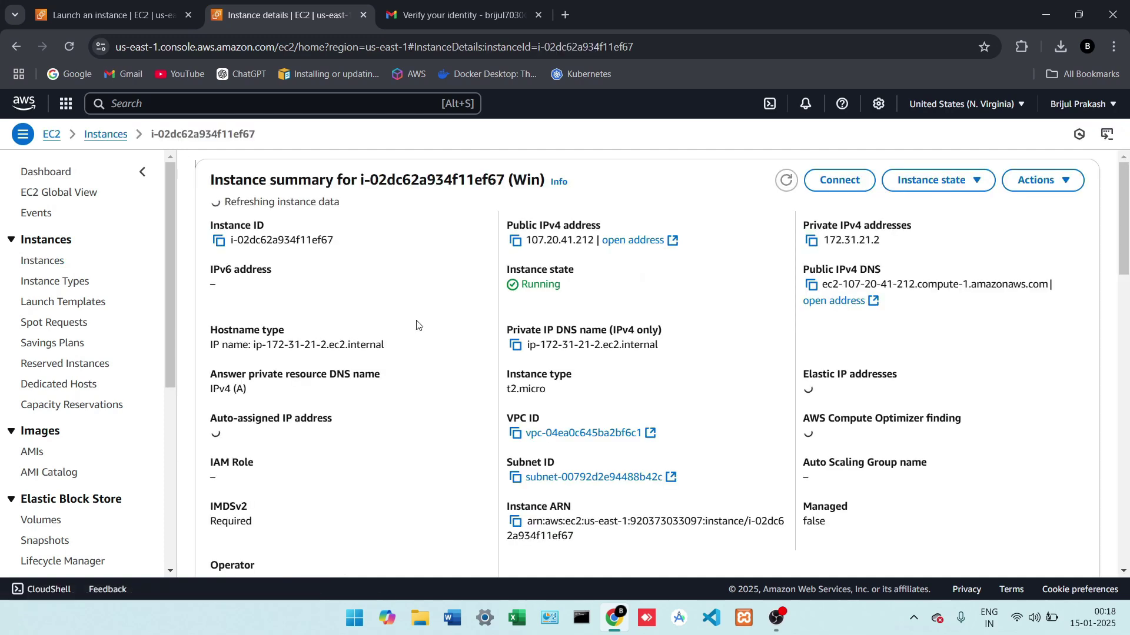
Step: Decrypt the Win instance's RDP Administrator password using windowsserver.pem from Downloads
{"action": "left_click", "coordinate": [834, 187]}
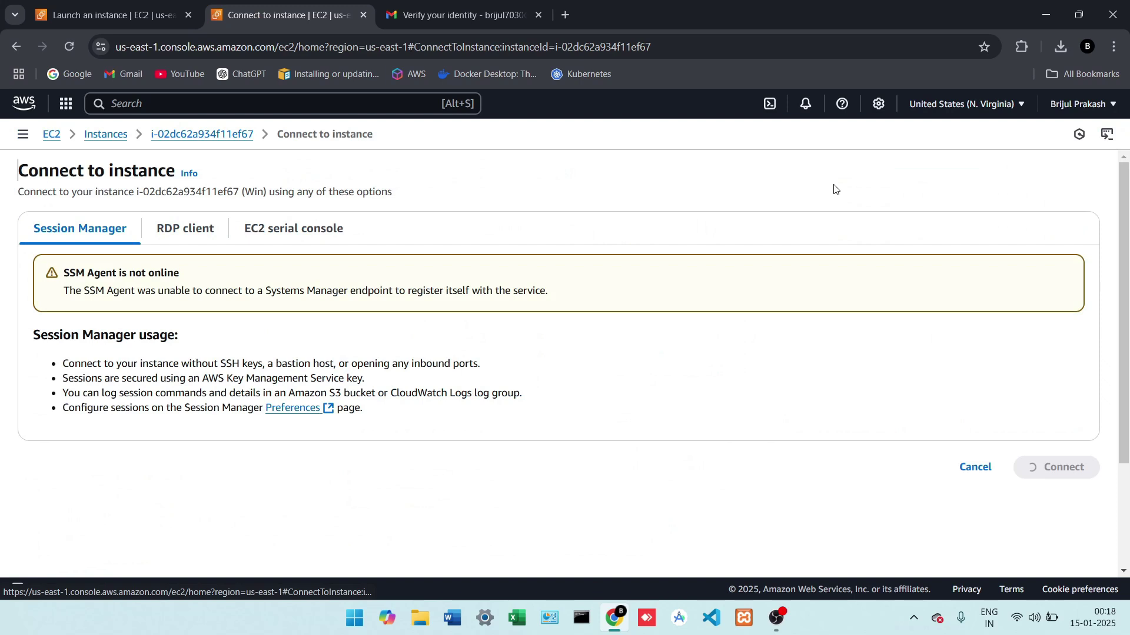
{"action": "left_click", "coordinate": [196, 238]}
{"action": "left_click_drag", "start_coordinate": [1124, 323], "coordinate": [1128, 453]}
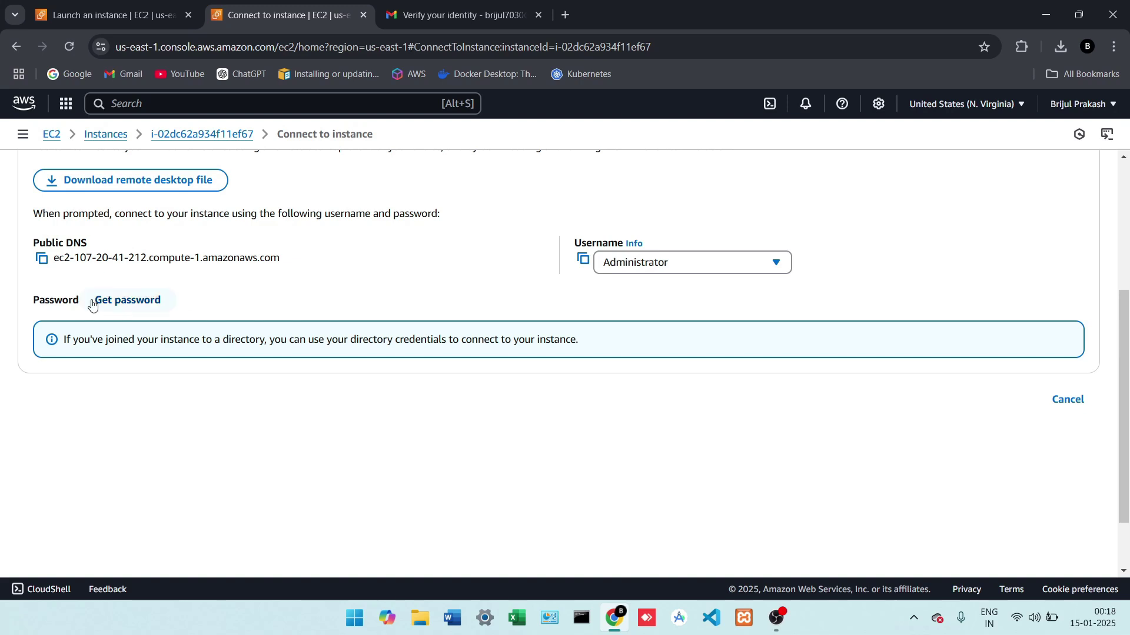
{"action": "left_click", "coordinate": [110, 310]}
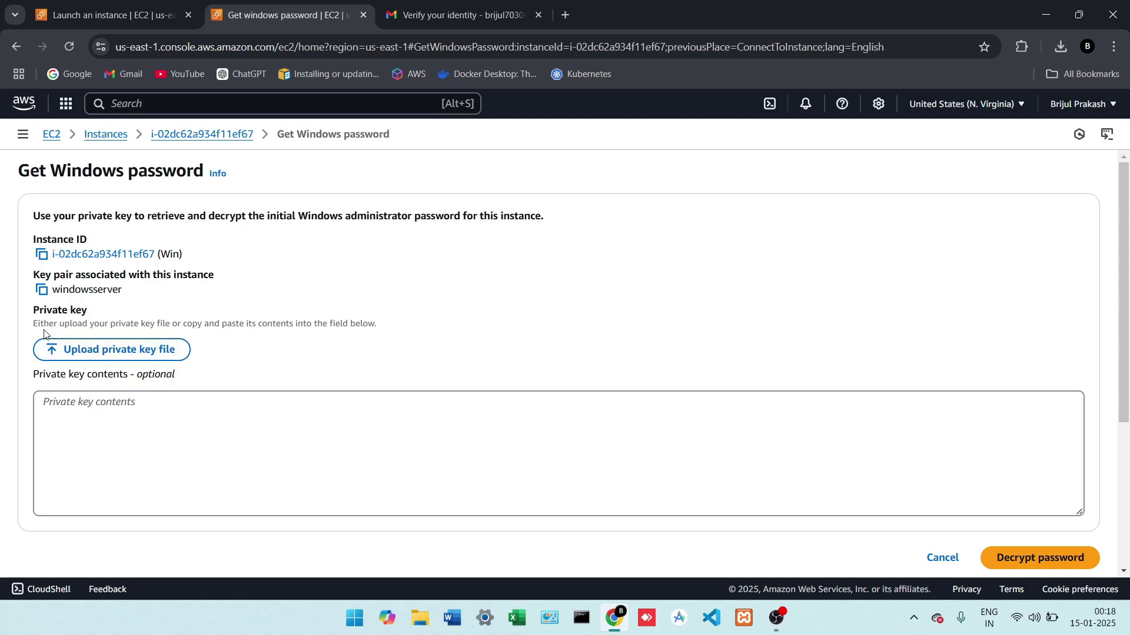
{"action": "left_click", "coordinate": [114, 349]}
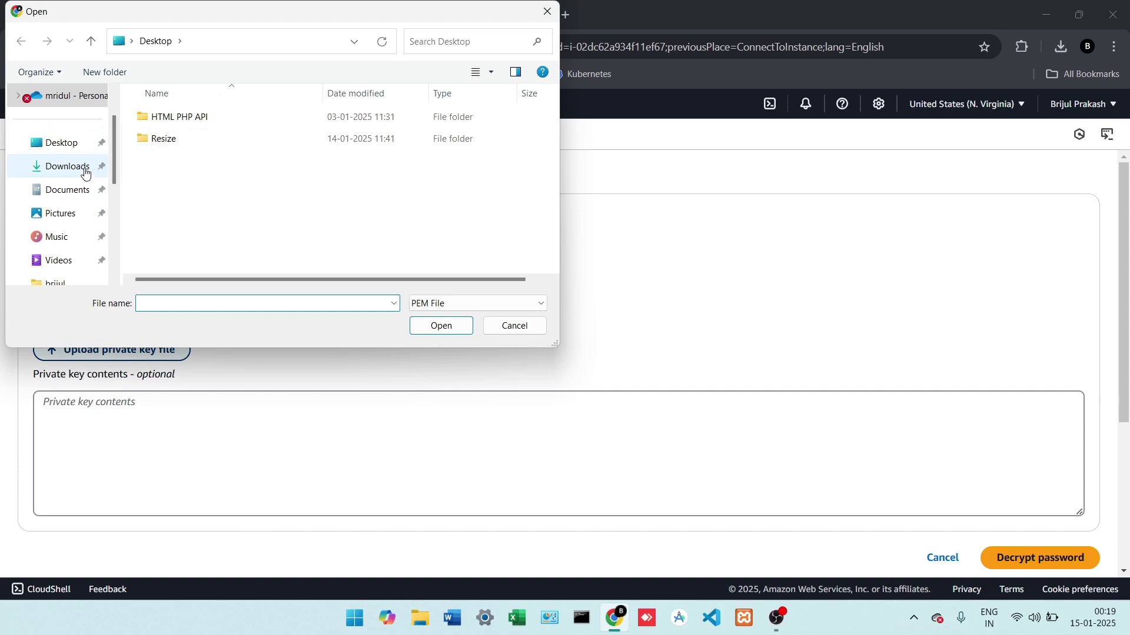
{"action": "left_click", "coordinate": [85, 177]}
{"action": "left_click", "coordinate": [191, 164]}
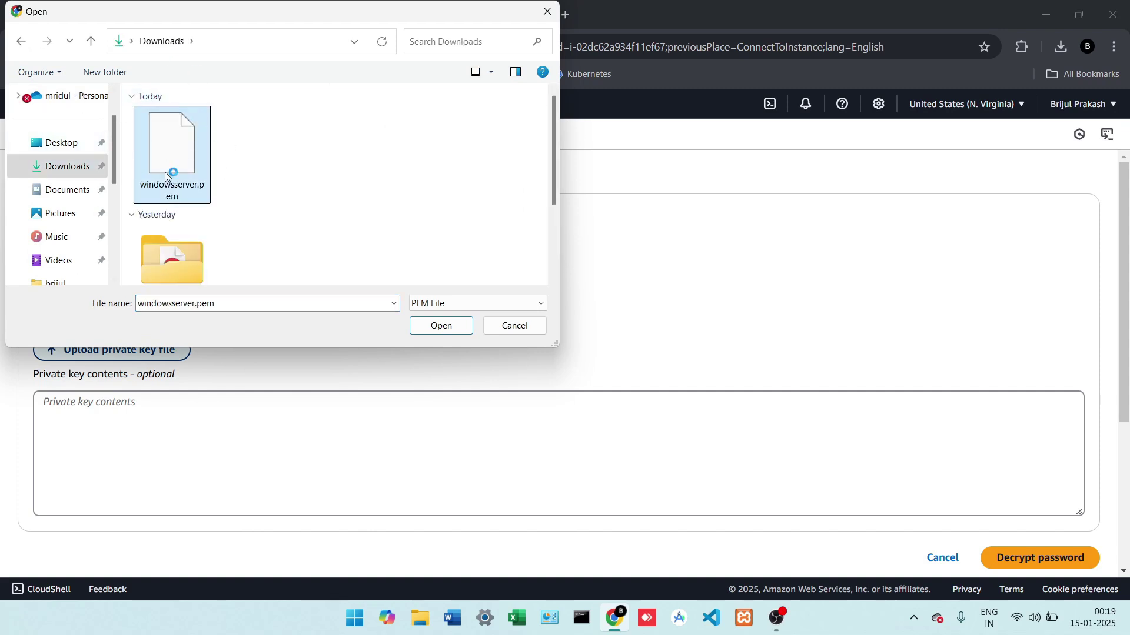
{"action": "left_click", "coordinate": [432, 325]}
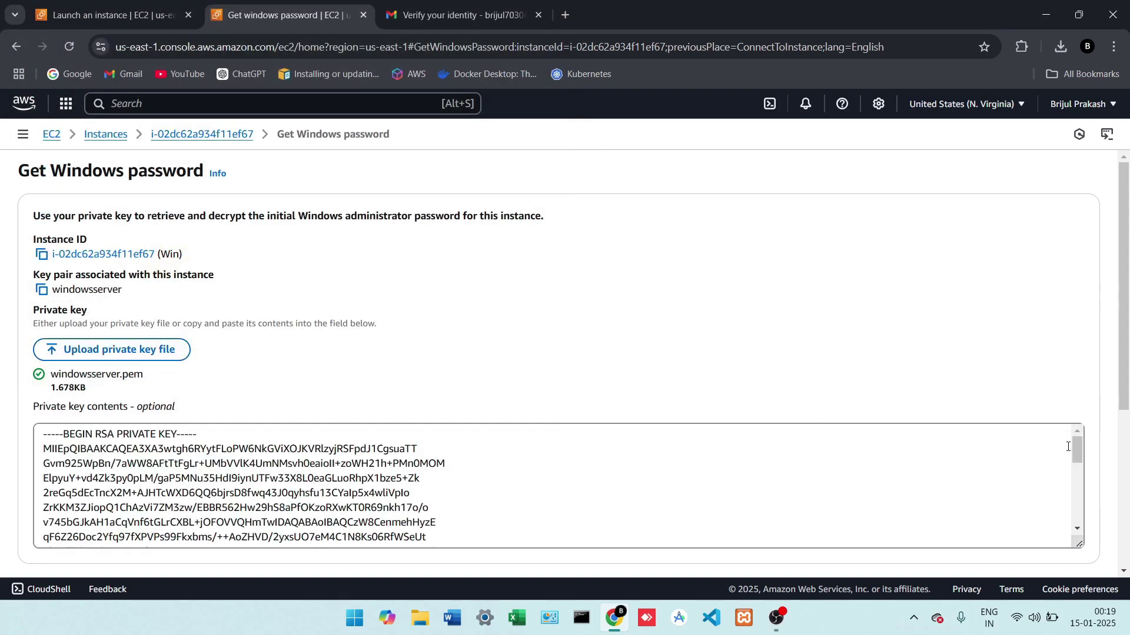
{"action": "left_click_drag", "start_coordinate": [1073, 450], "coordinate": [1106, 448]}
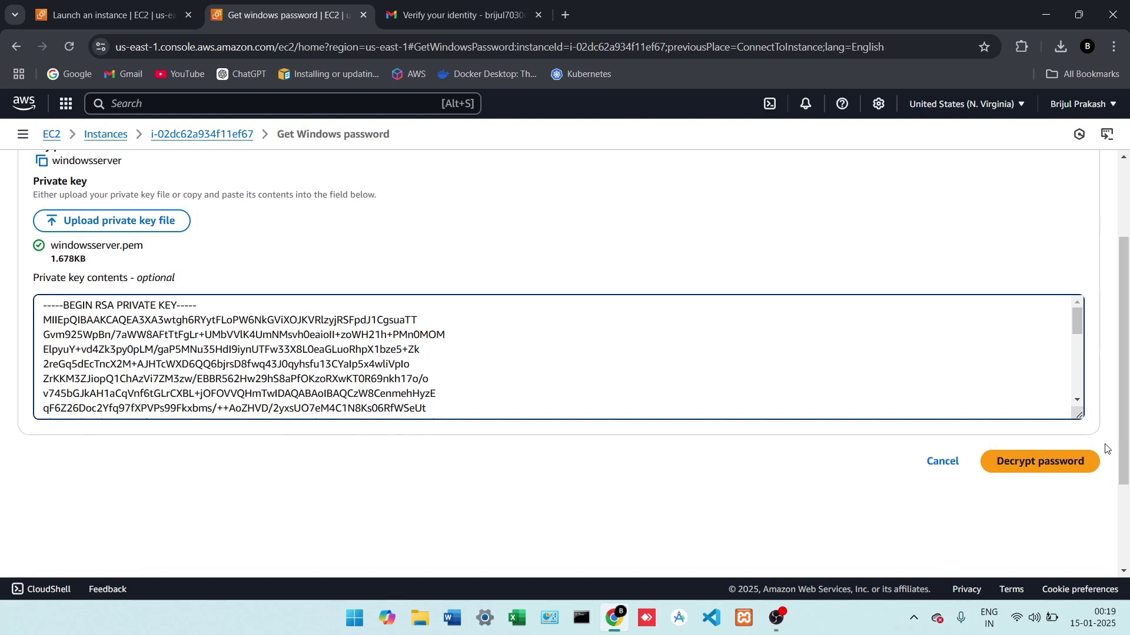
{"action": "left_click", "coordinate": [1062, 468]}
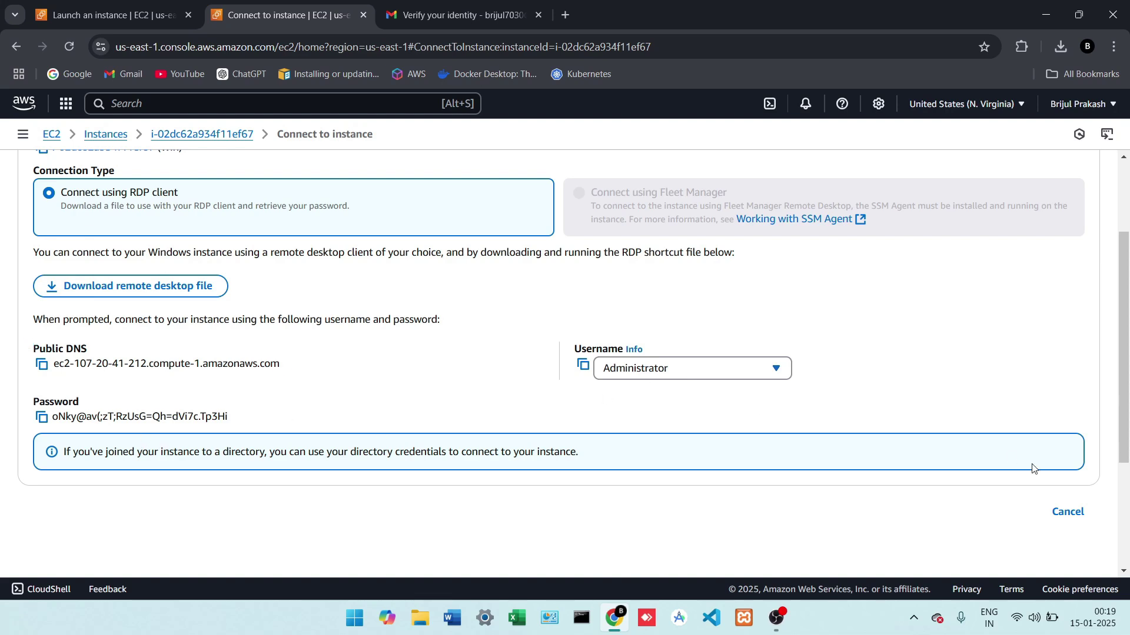
Step: Copy the decrypted password and paste it into a new browser tab for later use
{"action": "left_click", "coordinate": [41, 417]}
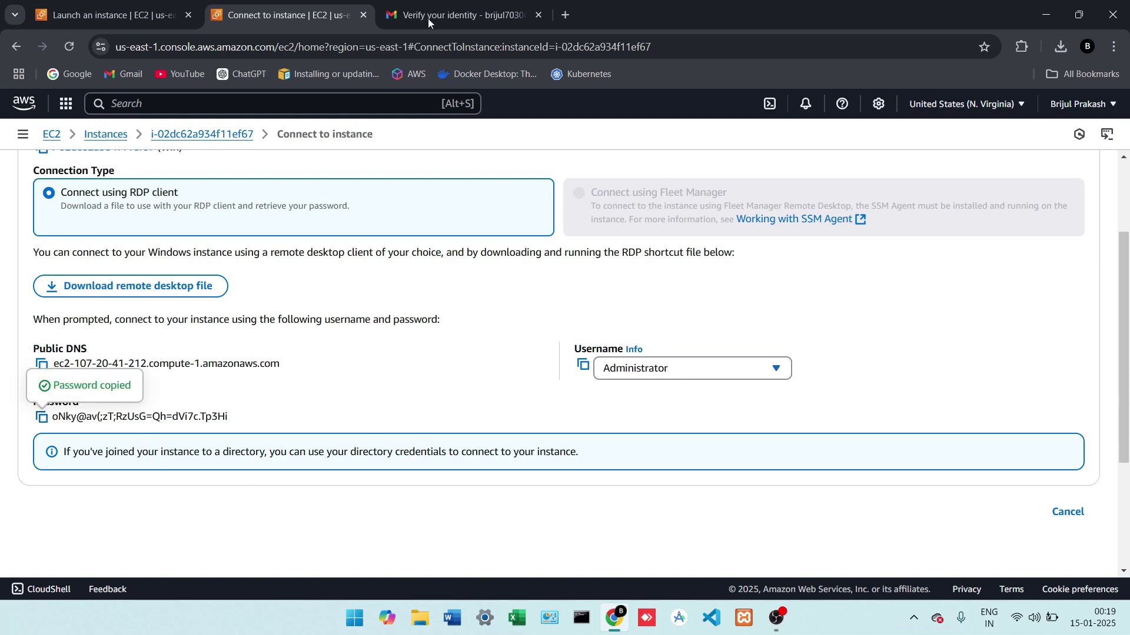
{"action": "left_click", "coordinate": [566, 15]}
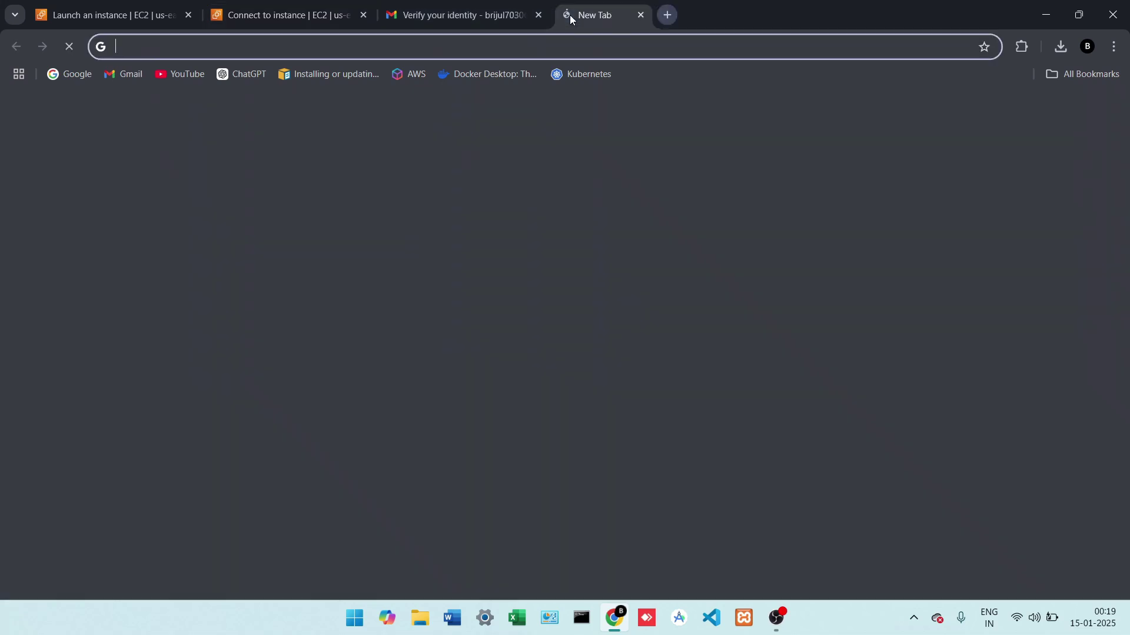
{"action": "key", "text": "ctrl+v"}
{"action": "left_click", "coordinate": [406, 201]}
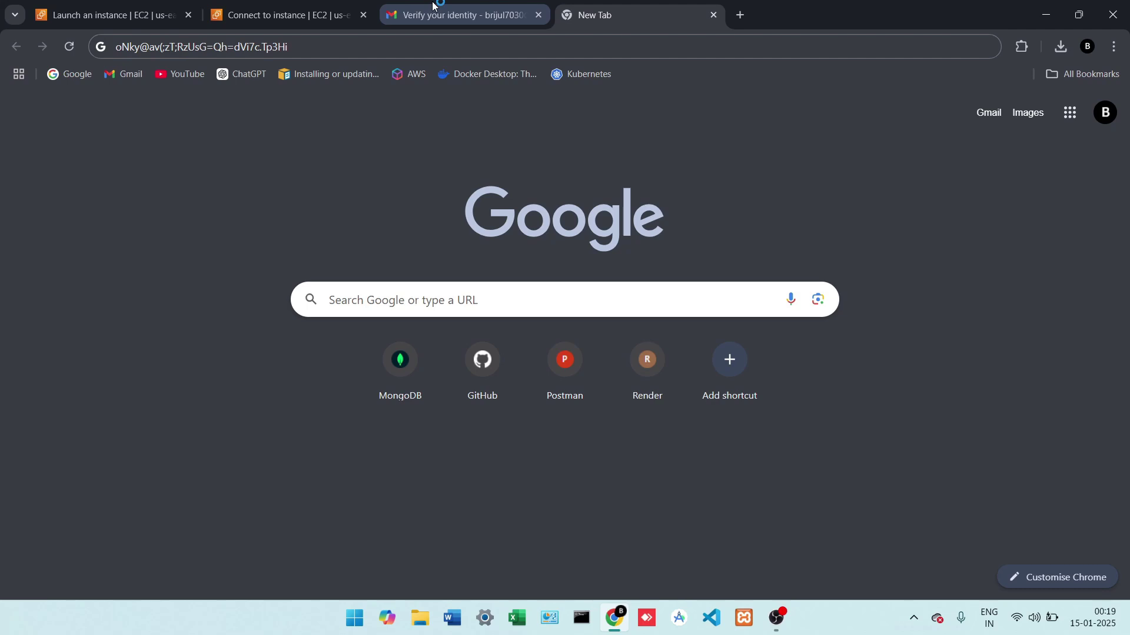
Step: Copy the Win instance's public IPv4 address 107.20.41.212 from its details page
{"action": "left_click", "coordinate": [268, 8]}
{"action": "scroll", "coordinate": [1126, 233], "scroll_direction": "up", "scroll_amount": 3}
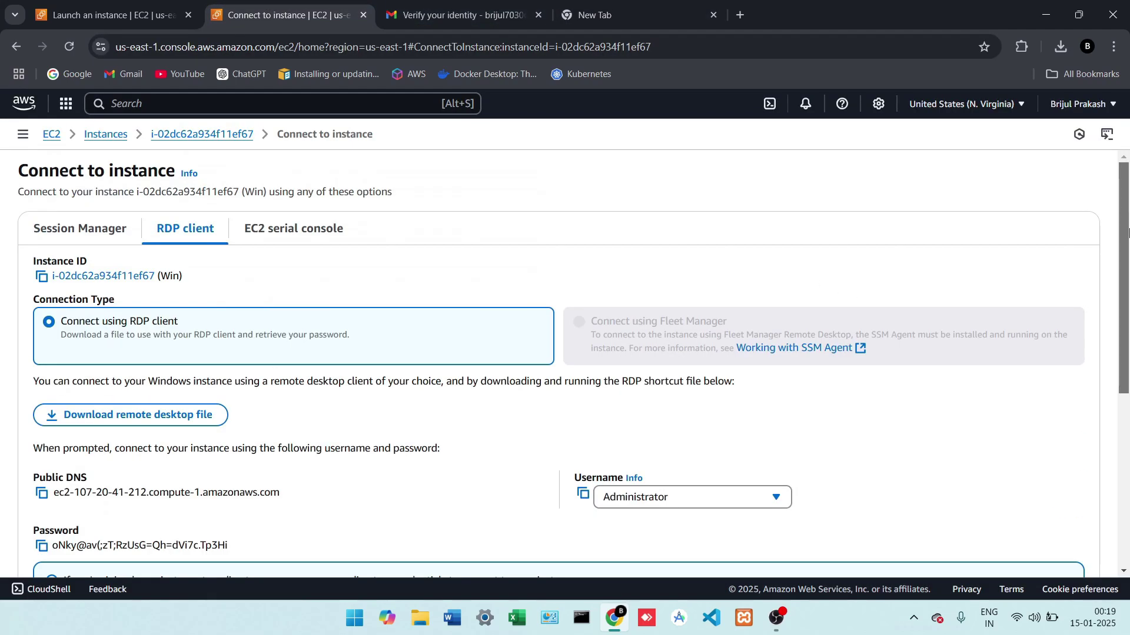
{"action": "left_click", "coordinate": [105, 228]}
{"action": "left_click", "coordinate": [107, 137]}
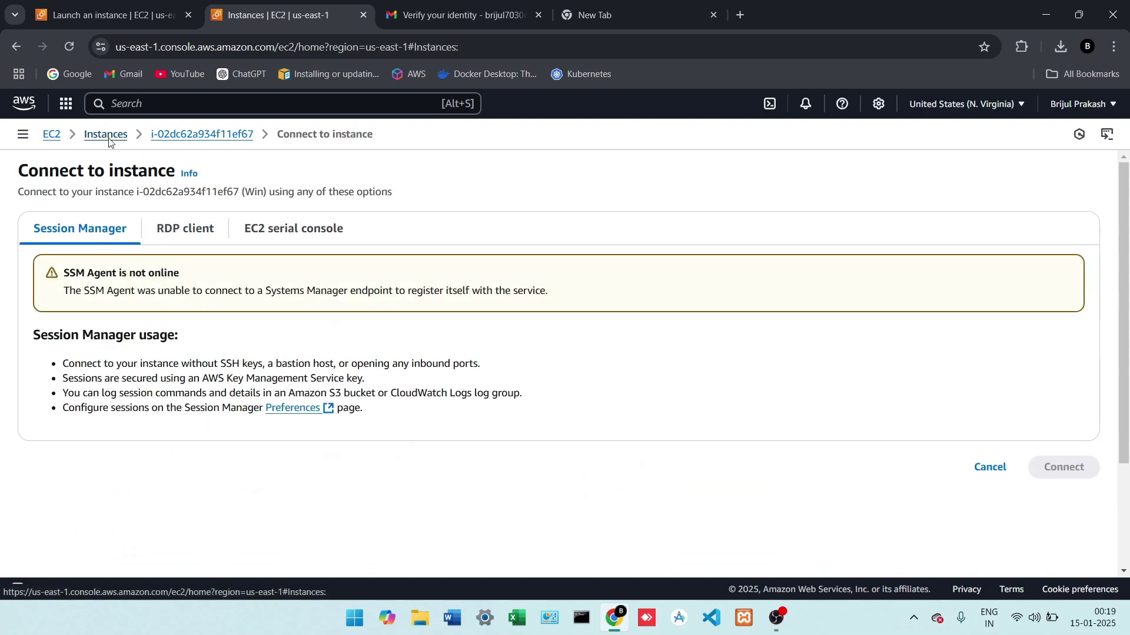
{"action": "left_click", "coordinate": [407, 255]}
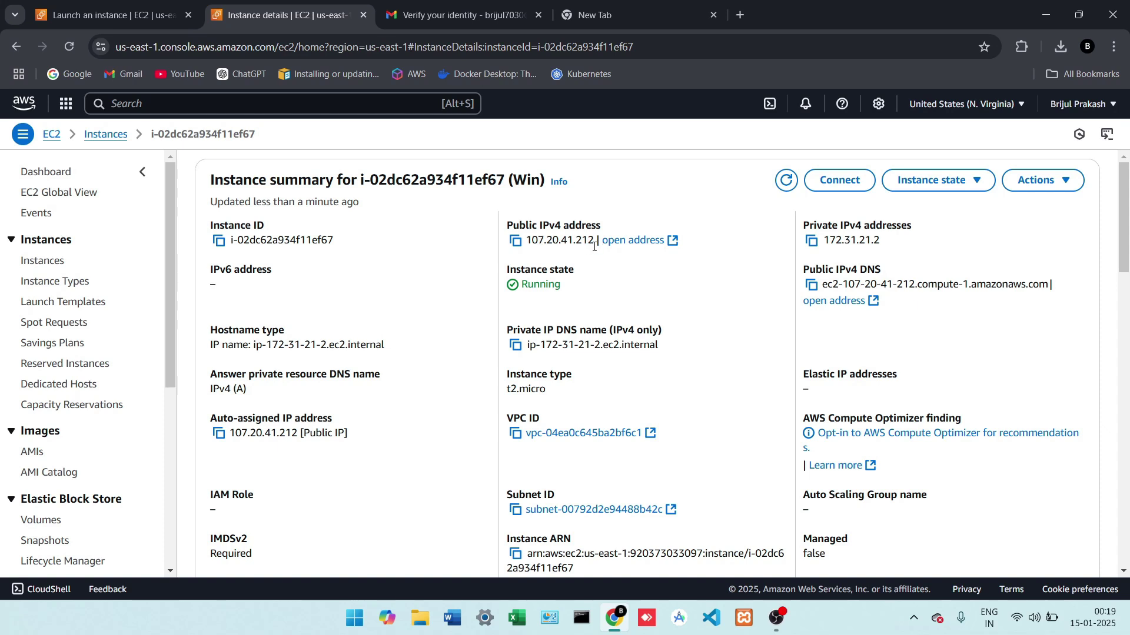
{"action": "left_click", "coordinate": [516, 242]}
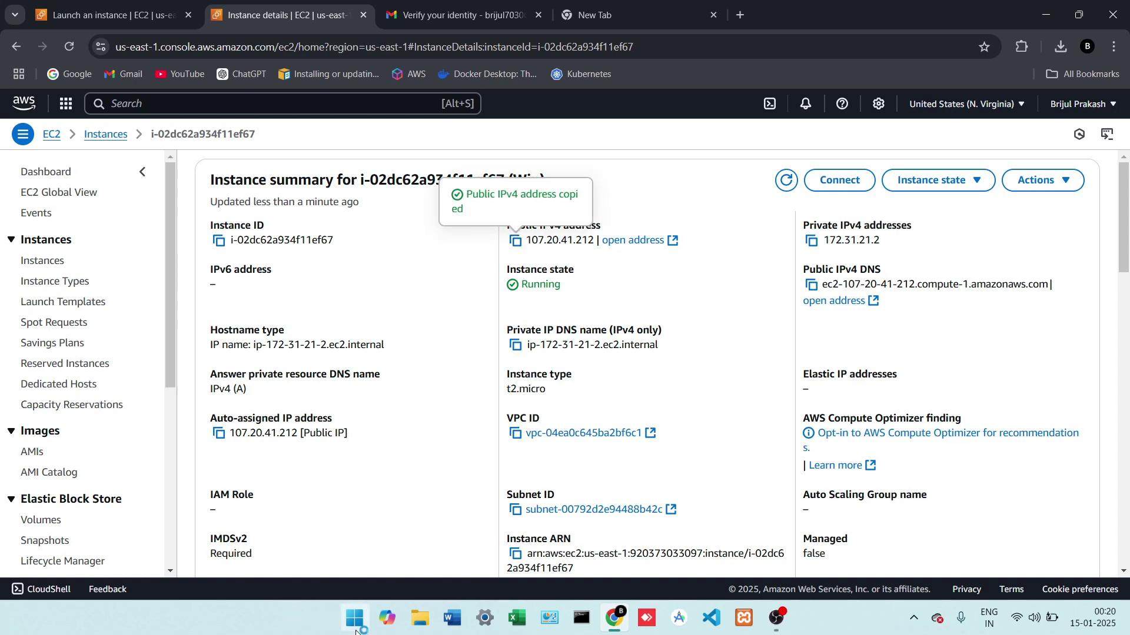
Step: Launch Remote Desktop Connection and connect to the pasted address 107.20.41.212
{"action": "left_click", "coordinate": [356, 629]}
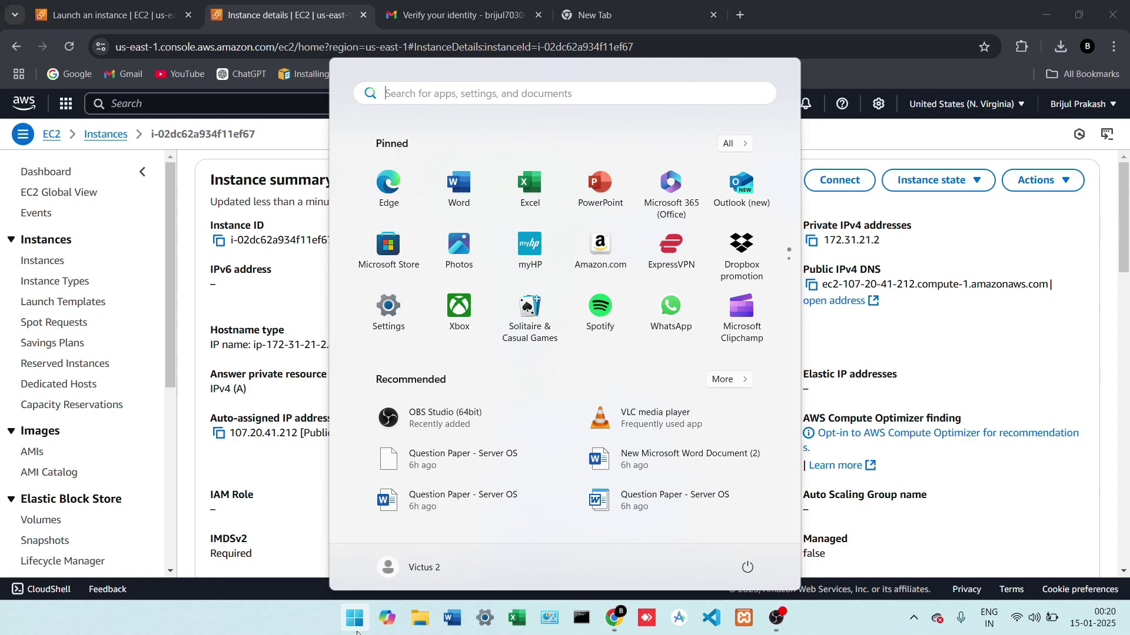
{"action": "type", "text": "remote"}
{"action": "key", "text": "Return"}
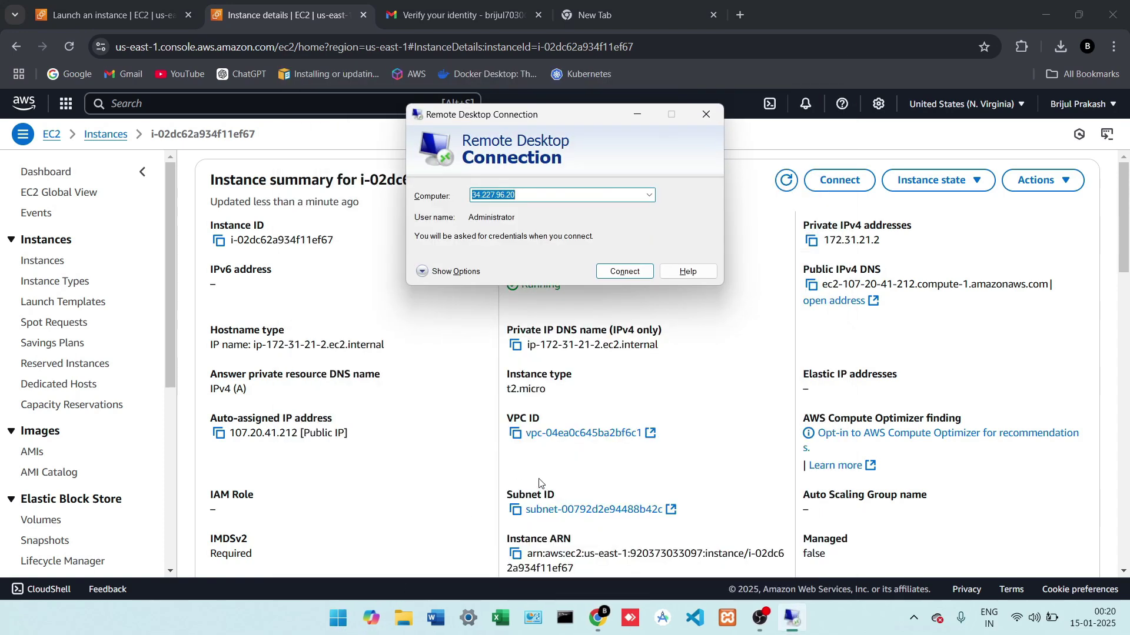
{"action": "key", "text": "ctrl+v"}
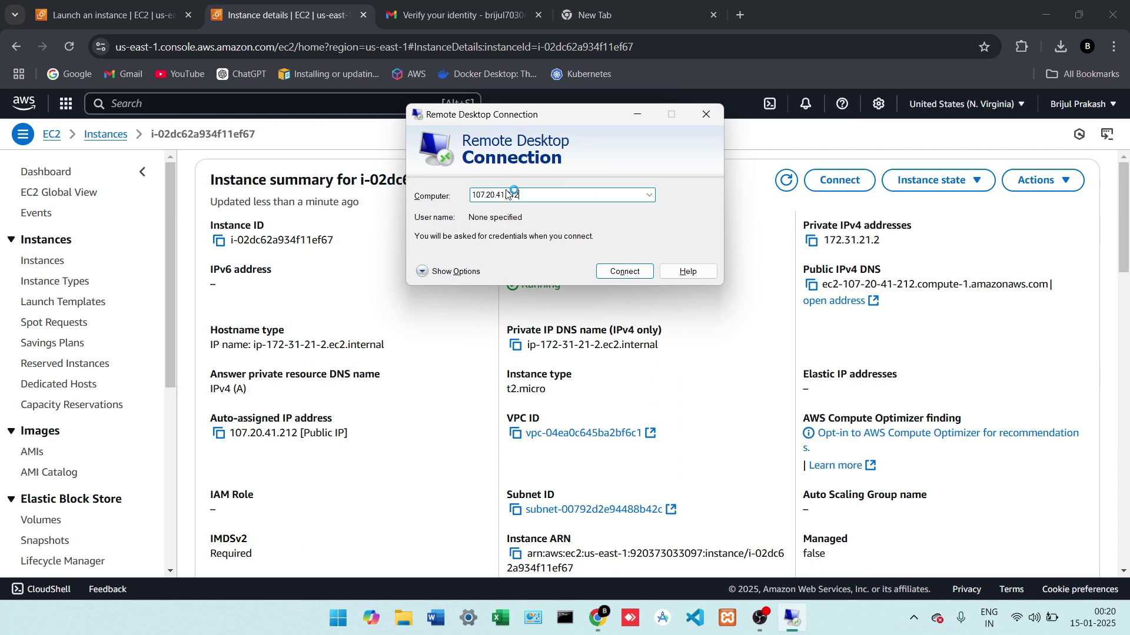
{"action": "left_click_drag", "start_coordinate": [583, 114], "coordinate": [853, 163]}
{"action": "left_click", "coordinate": [898, 316]}
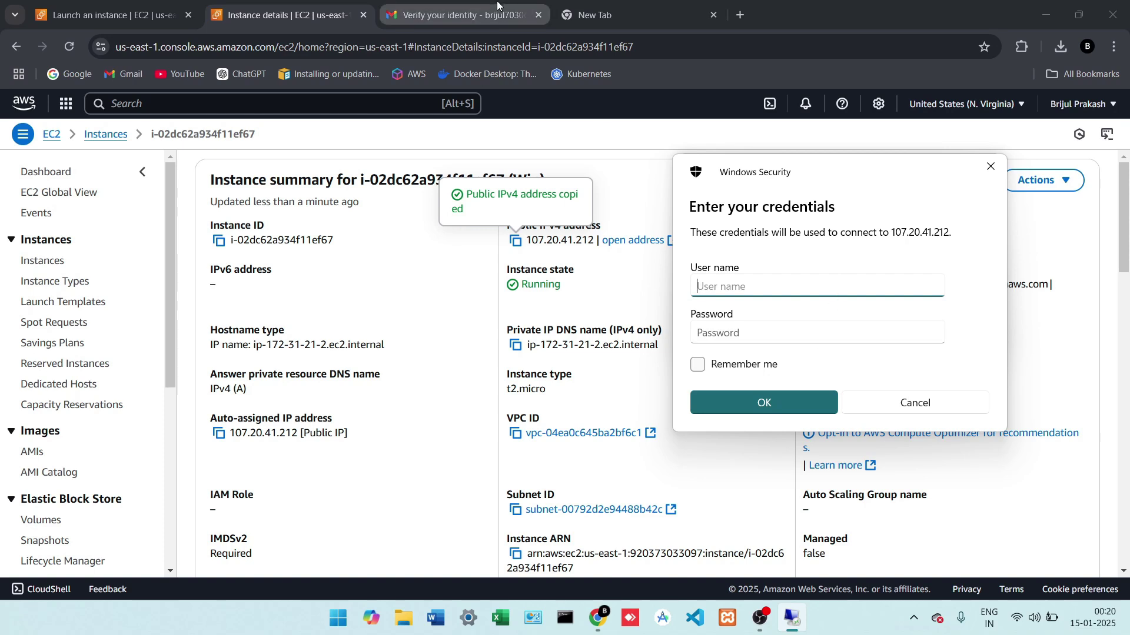
Step: Log in as administrator with the saved decrypted password and accept the certificate warning
{"action": "type", "text": "ad"}
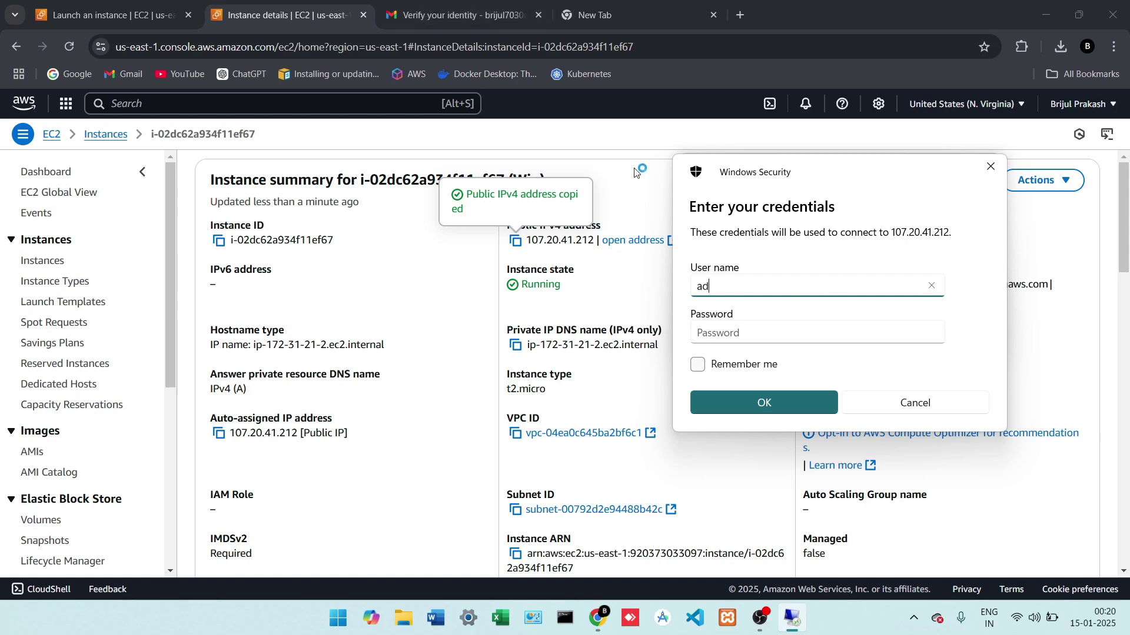
{"action": "type", "text": "ministrator"}
{"action": "left_click", "coordinate": [696, 324]}
{"action": "left_click", "coordinate": [638, 5]}
{"action": "left_click", "coordinate": [616, 43]}
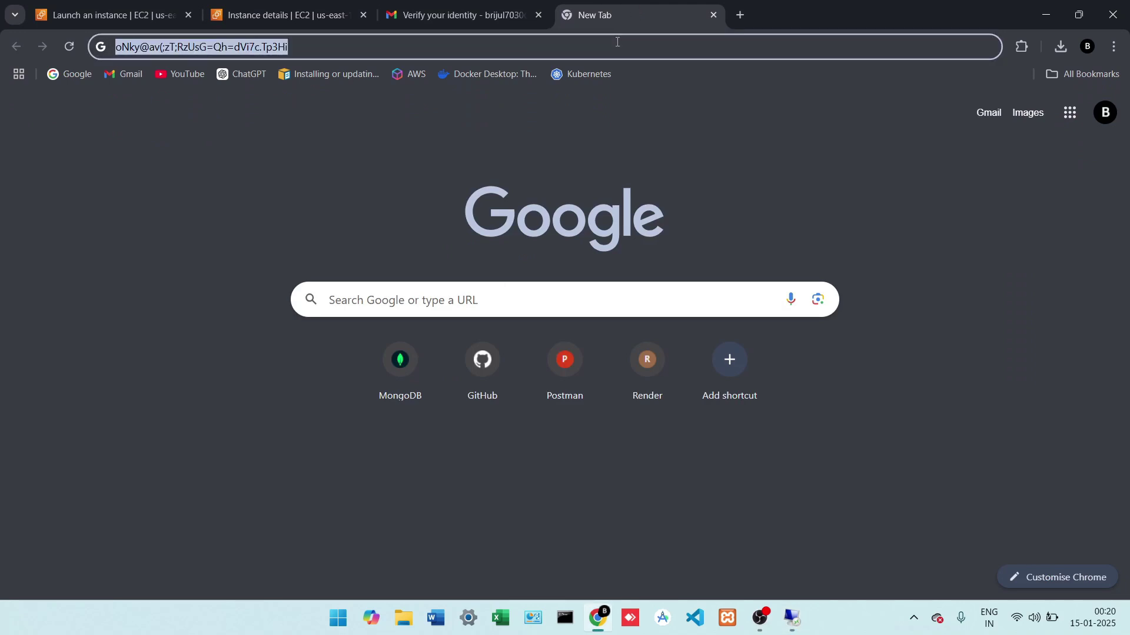
{"action": "left_click_drag", "start_coordinate": [581, 3], "coordinate": [433, 7]}
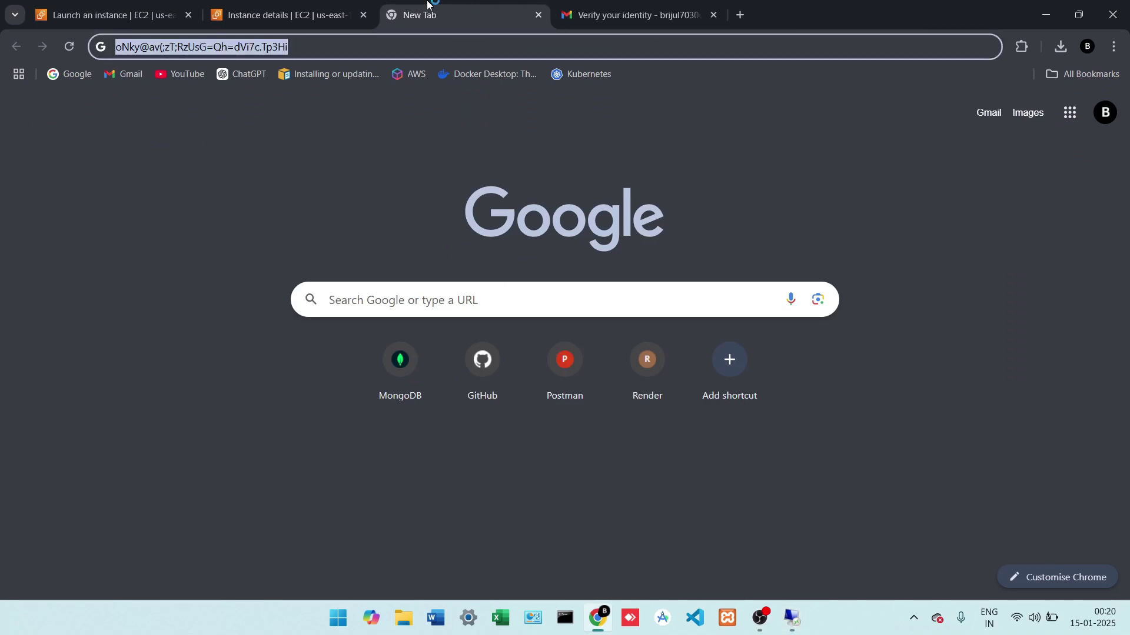
{"action": "left_click", "coordinate": [284, 7]}
{"action": "left_click", "coordinate": [97, 8]}
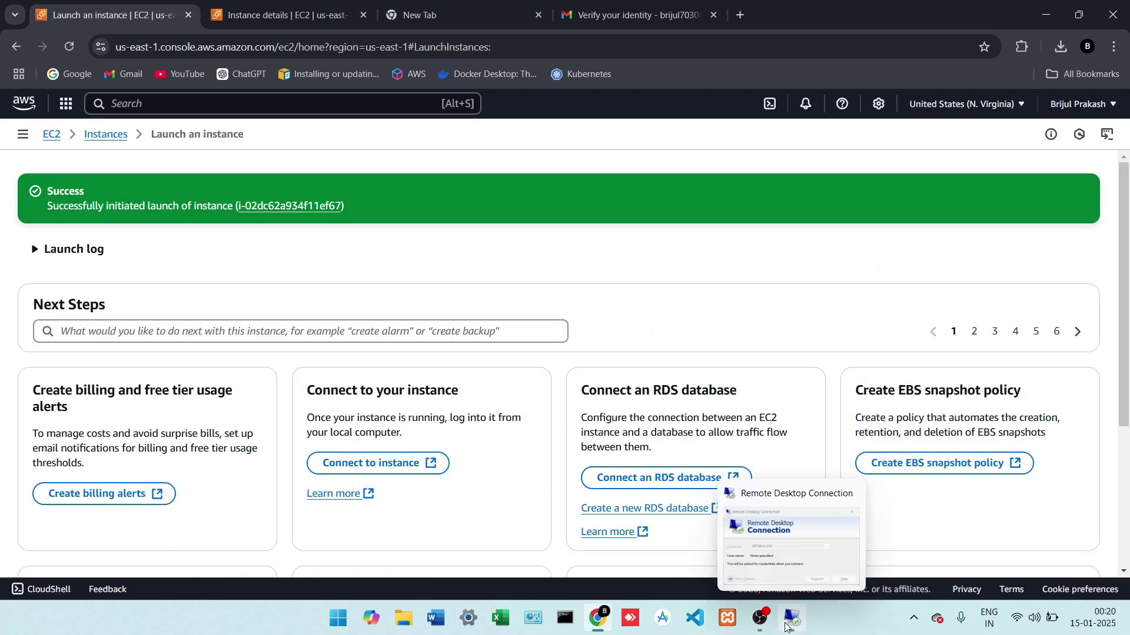
{"action": "left_click", "coordinate": [787, 627]}
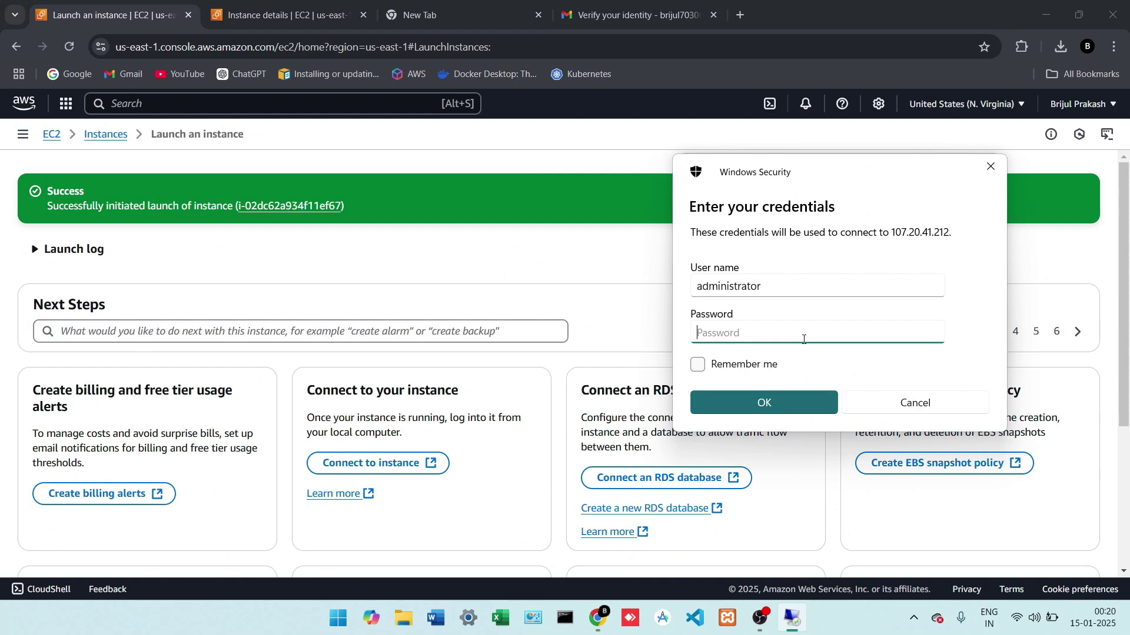
{"action": "key", "text": "ctrl+v"}
{"action": "left_click", "coordinate": [777, 405]}
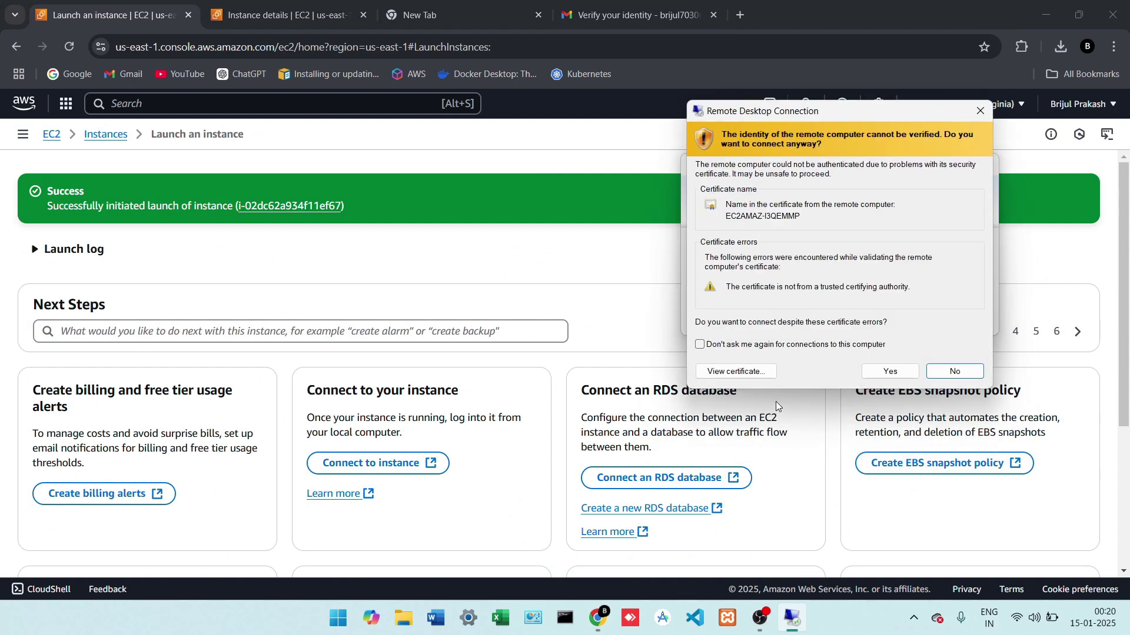
{"action": "left_click", "coordinate": [894, 371]}
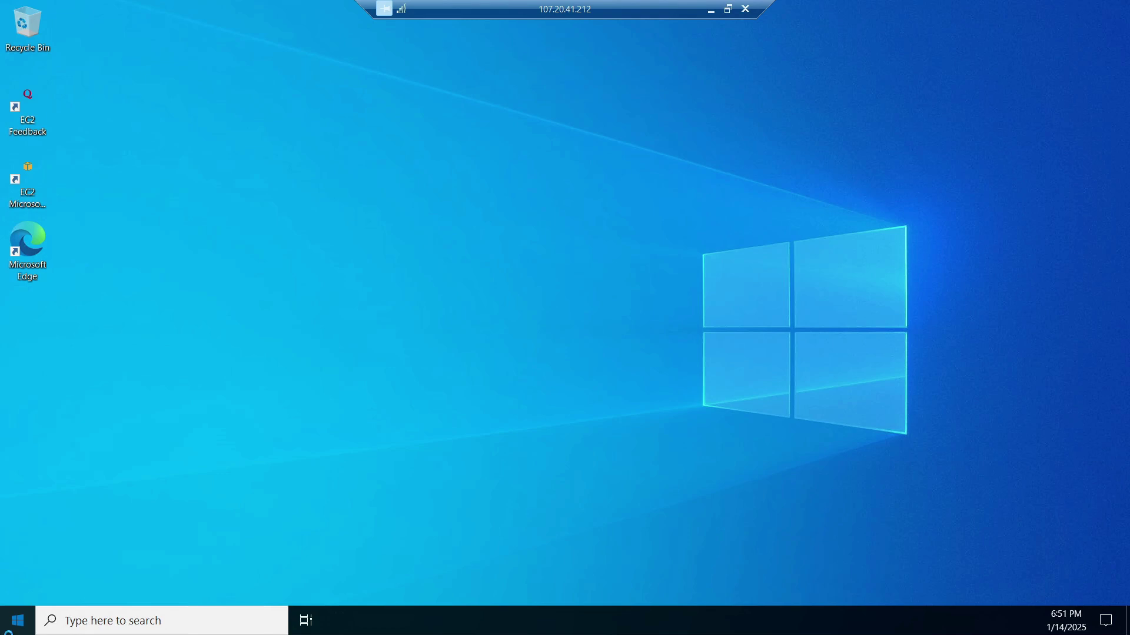
Step: Open Settings > System > About on the remote Windows Server
{"action": "left_click", "coordinate": [8, 632]}
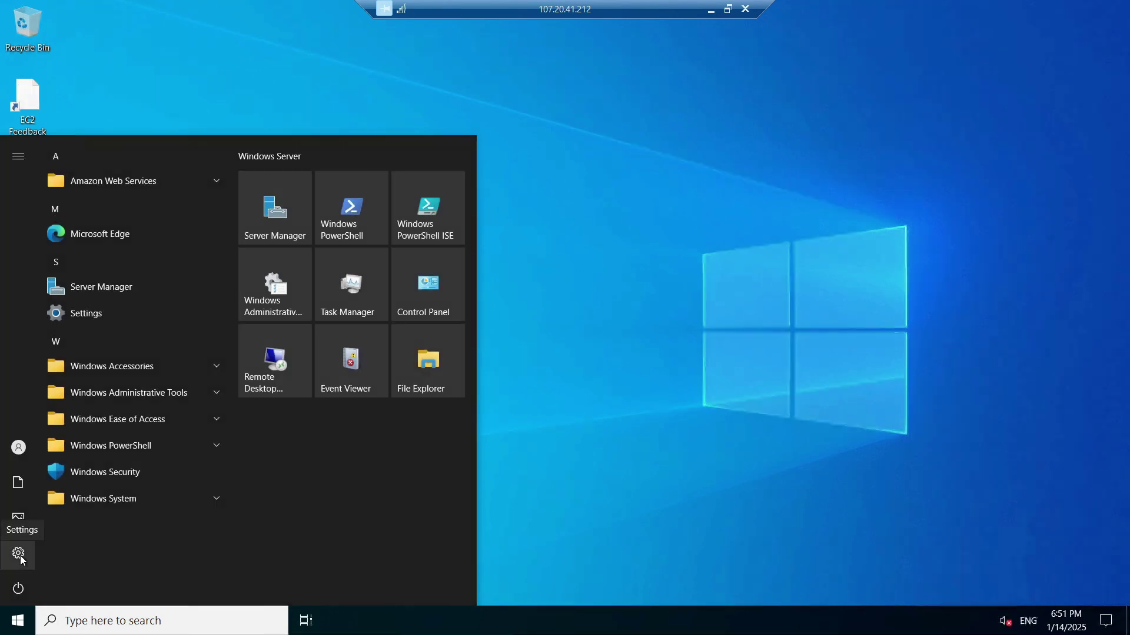
{"action": "left_click", "coordinate": [18, 555]}
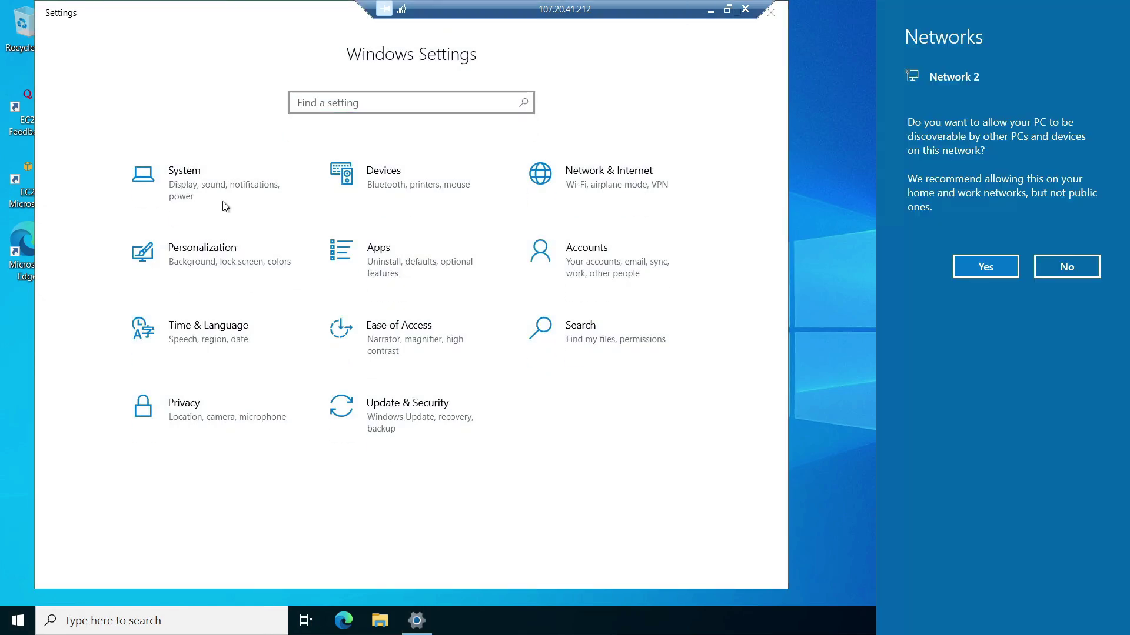
{"action": "left_click", "coordinate": [222, 201]}
{"action": "left_click", "coordinate": [241, 191]}
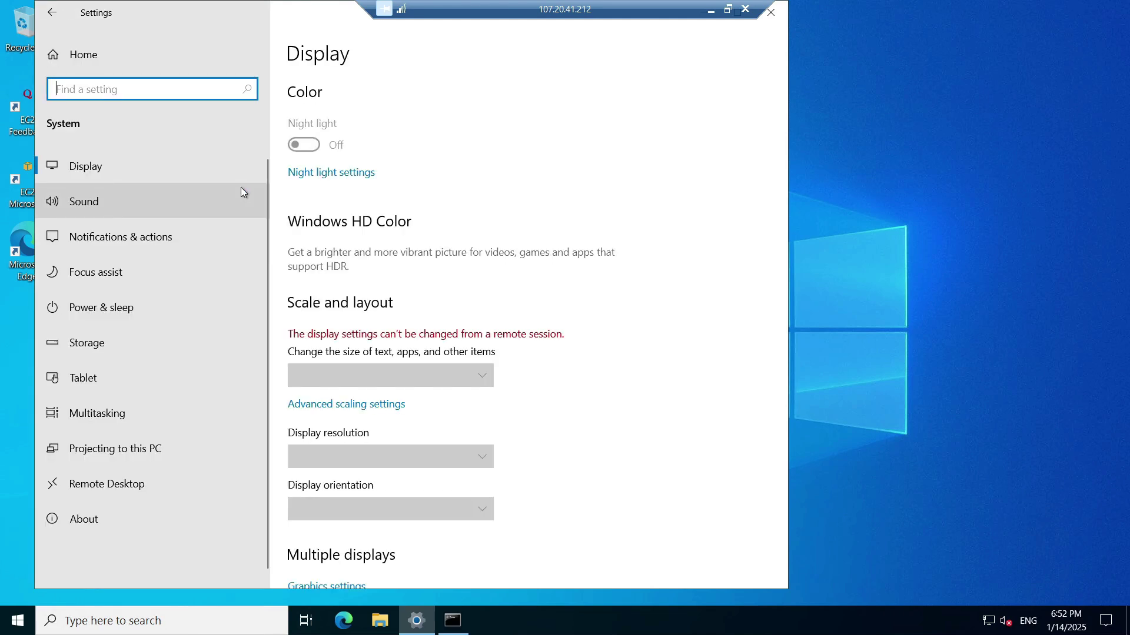
{"action": "left_click", "coordinate": [130, 518]}
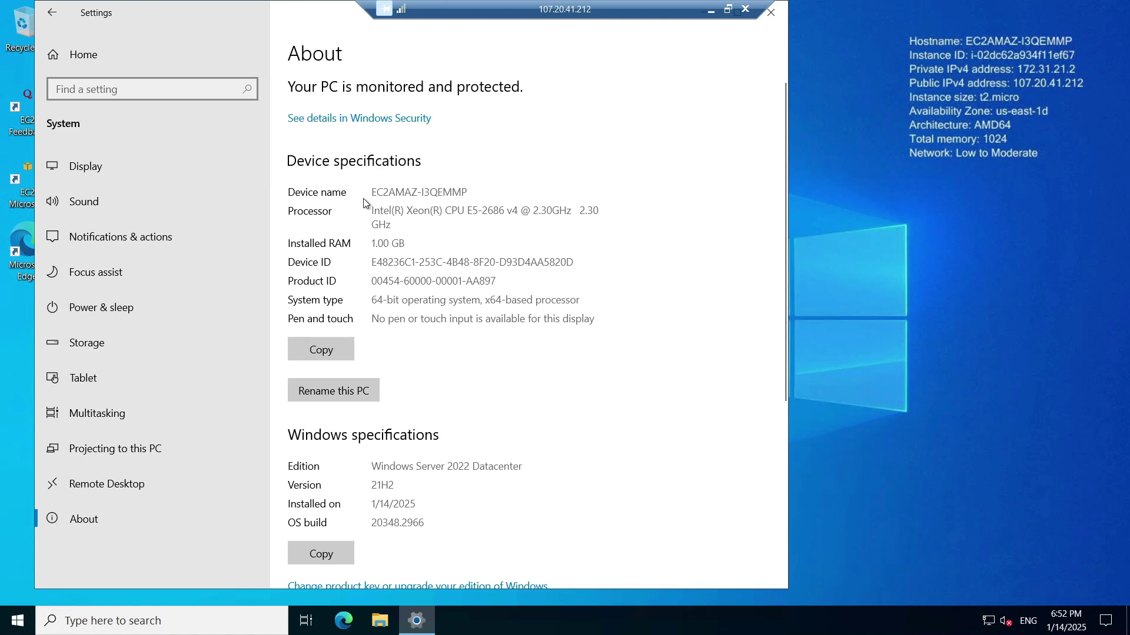
Step: Review the server specs in a resized RDP window, then restore full screen and close the session
{"action": "left_click", "coordinate": [728, 10]}
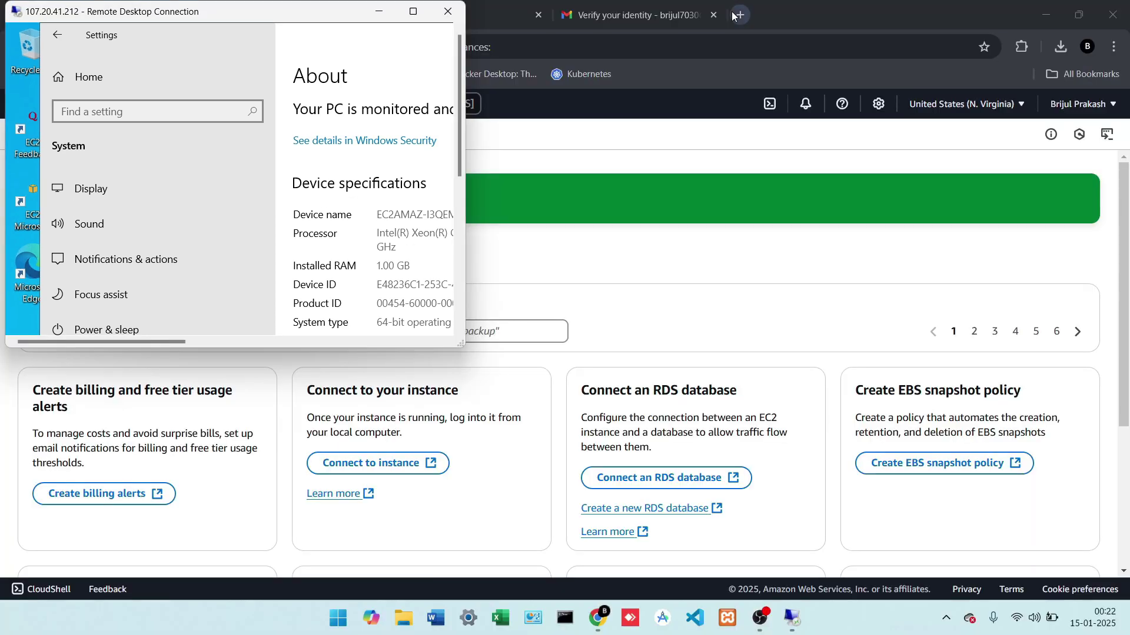
{"action": "left_click_drag", "start_coordinate": [464, 178], "coordinate": [728, 383]}
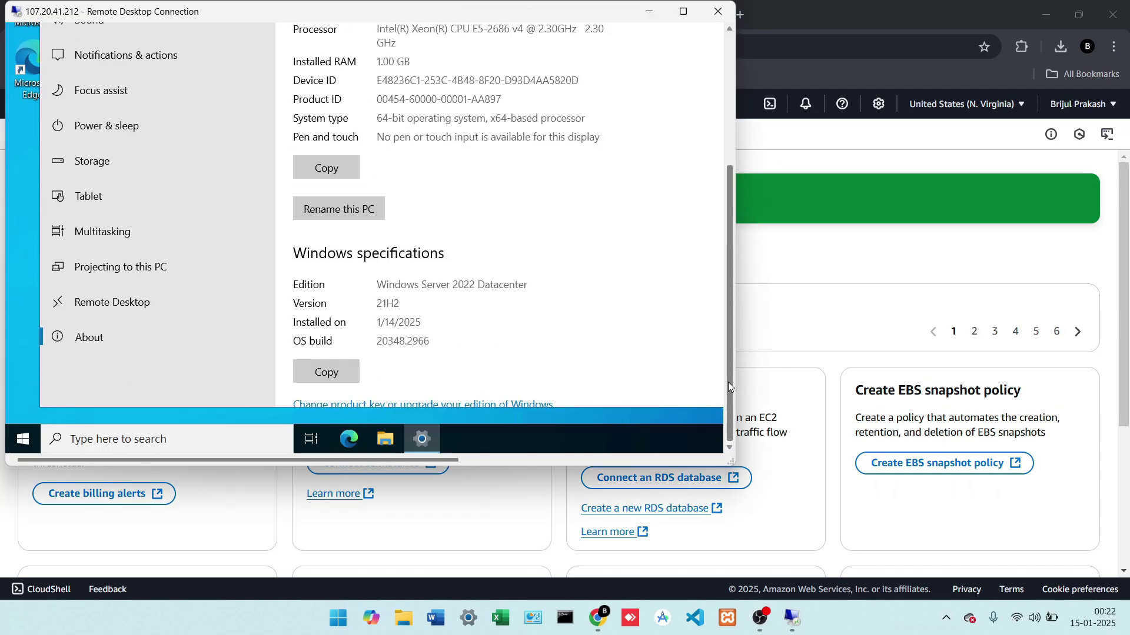
{"action": "left_click", "coordinate": [21, 449]}
{"action": "left_click", "coordinate": [728, 156]}
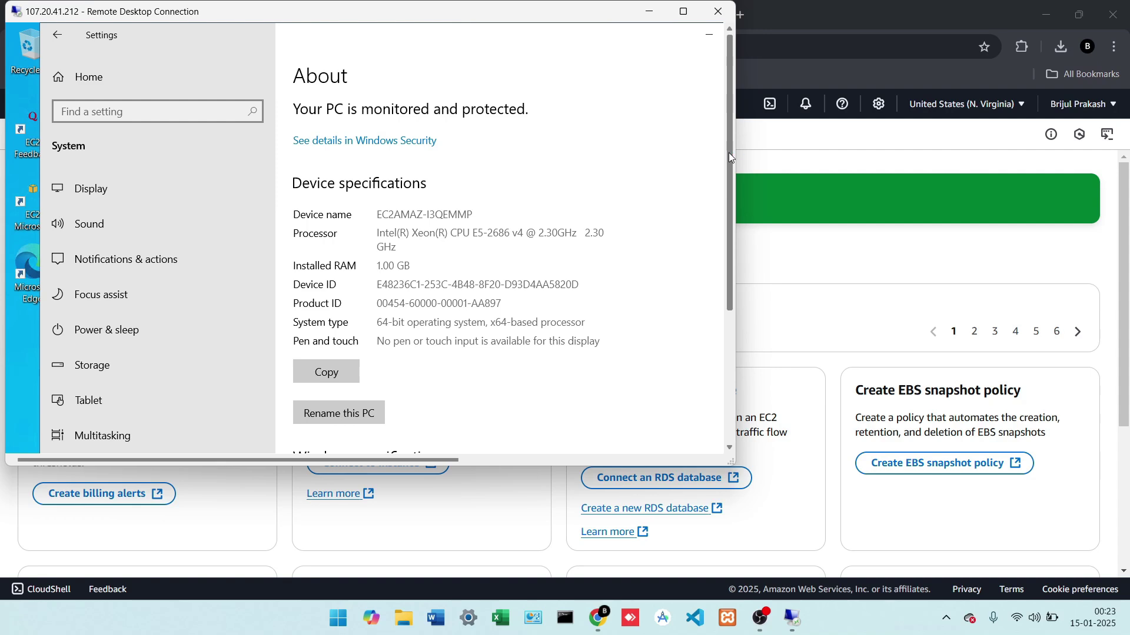
{"action": "left_click_drag", "start_coordinate": [728, 153], "coordinate": [718, 227]}
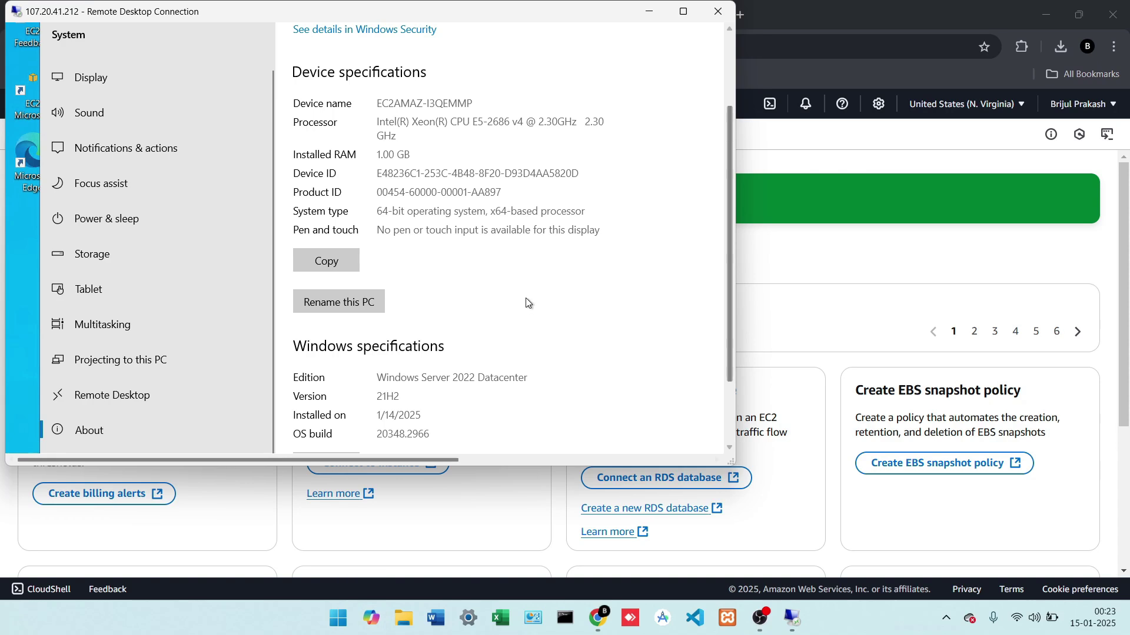
{"action": "left_click", "coordinate": [683, 11]}
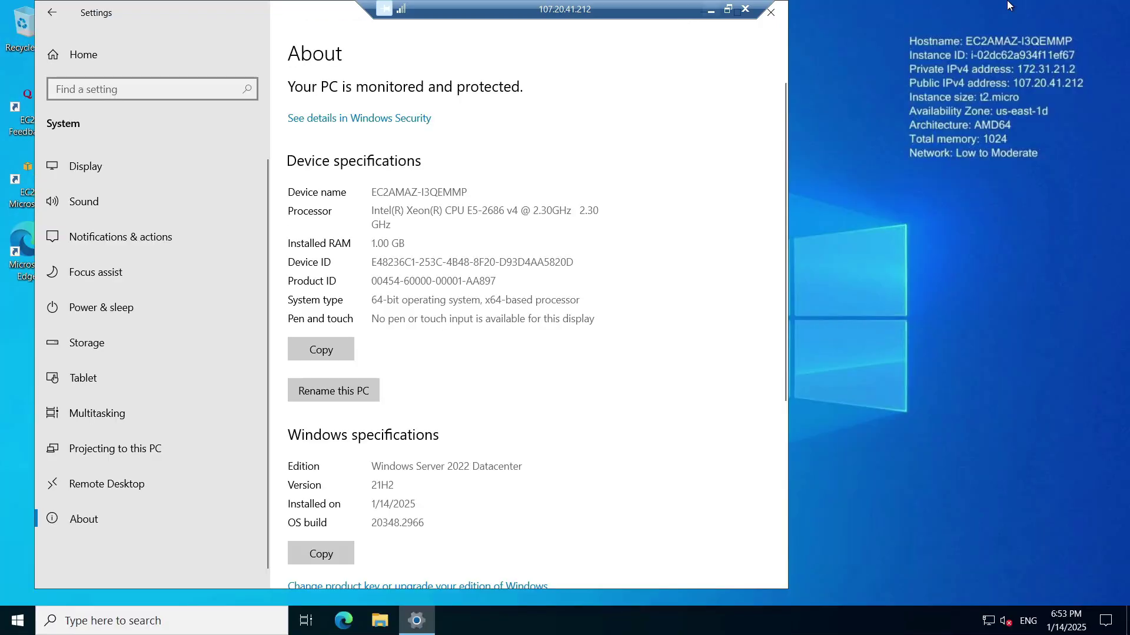
{"action": "left_click", "coordinate": [747, 11]}
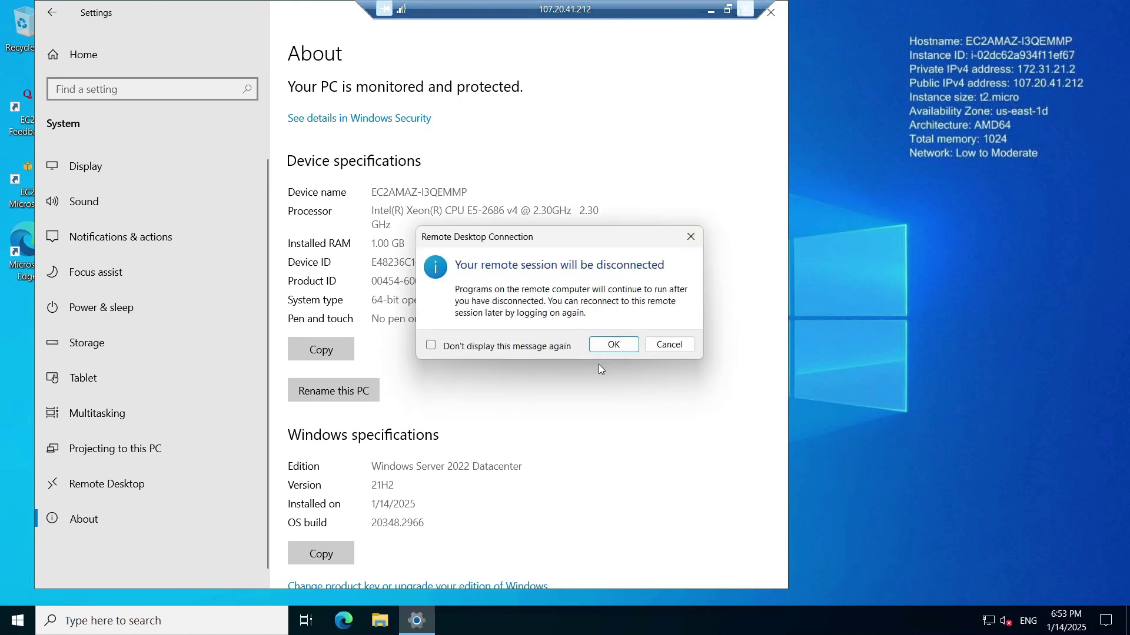
Step: Confirm the disconnect and switch back to the instance details tab in Chrome
{"action": "left_click", "coordinate": [613, 345]}
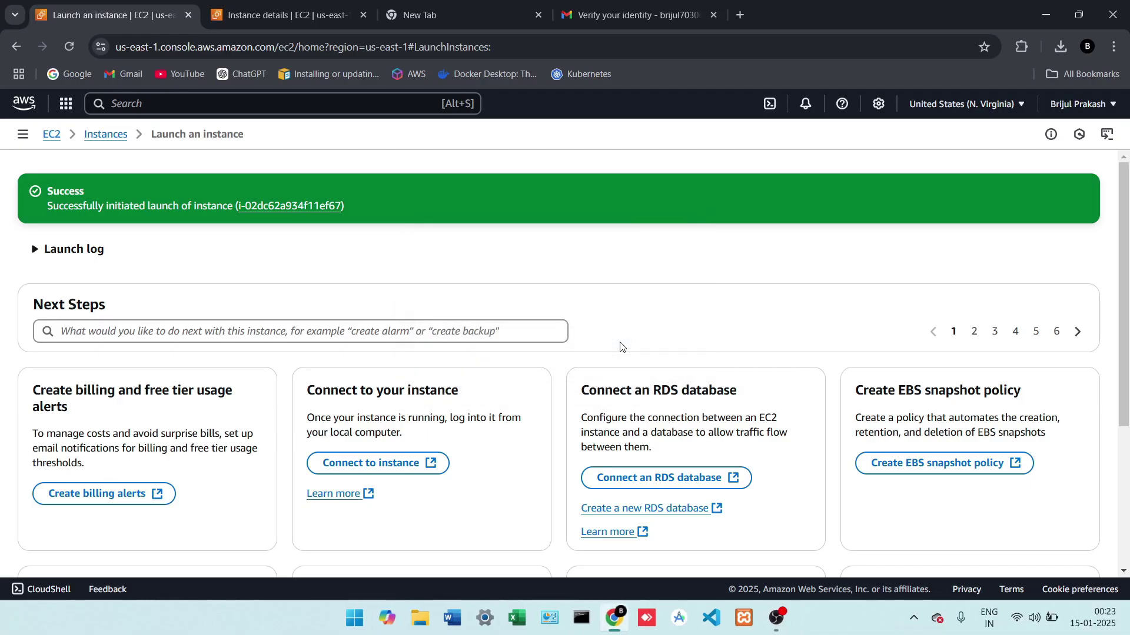
{"action": "left_click", "coordinate": [305, 5]}
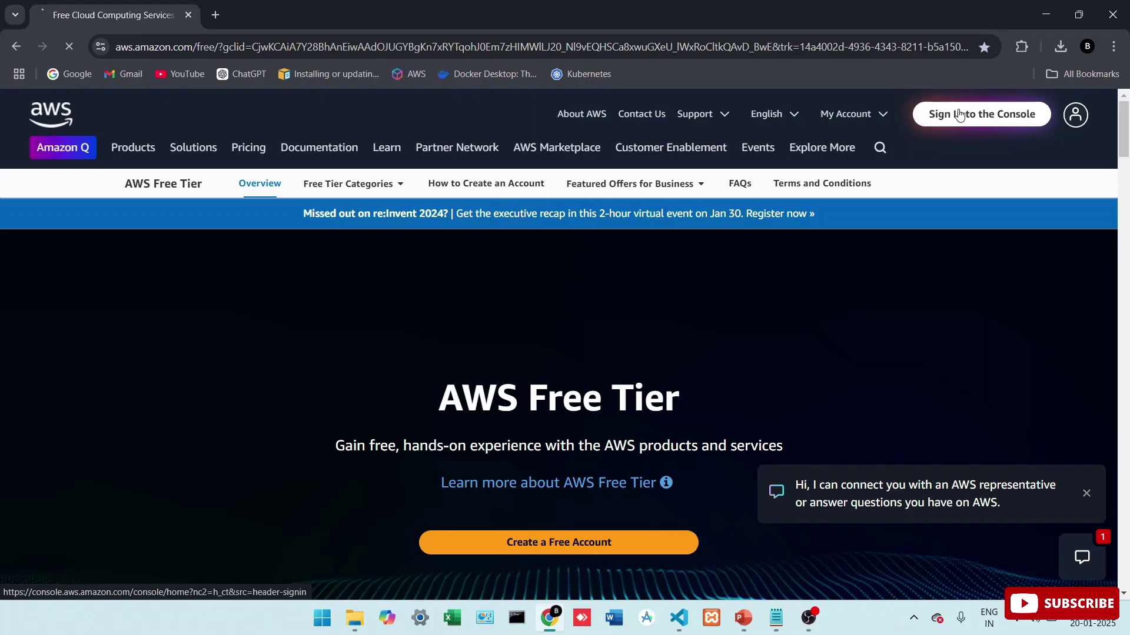
Step: Exit the serverless architecture slideshow to return to the DynamoDB console
{"action": "left_click", "coordinate": [957, 114]}
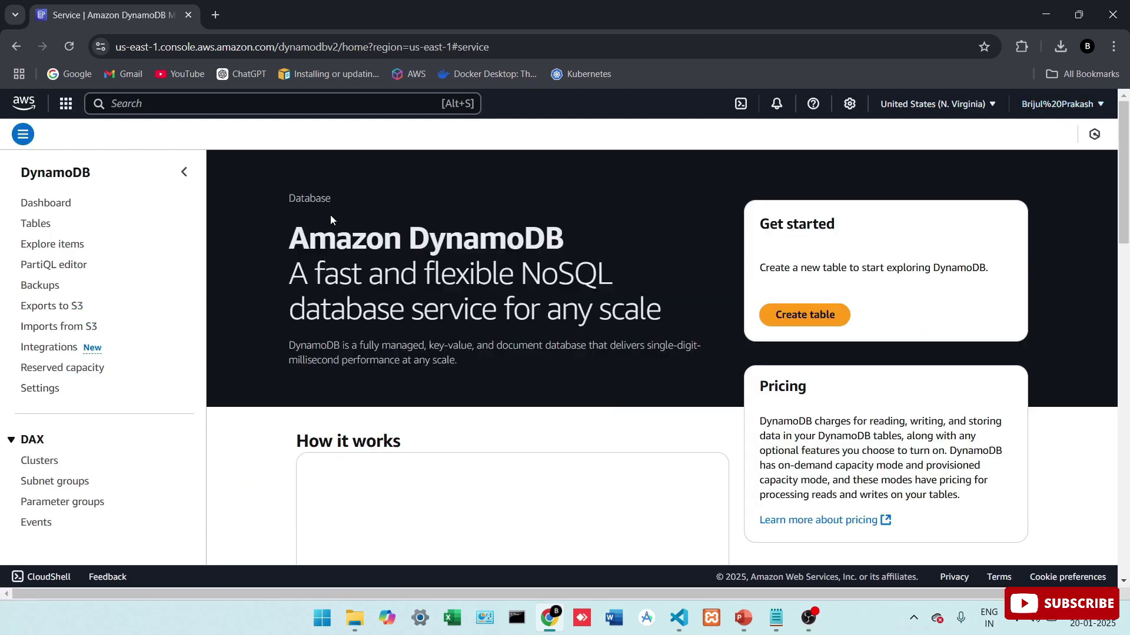
Step: Start a new DynamoDB table named StudentData with partition key ID
{"action": "left_click", "coordinate": [812, 318]}
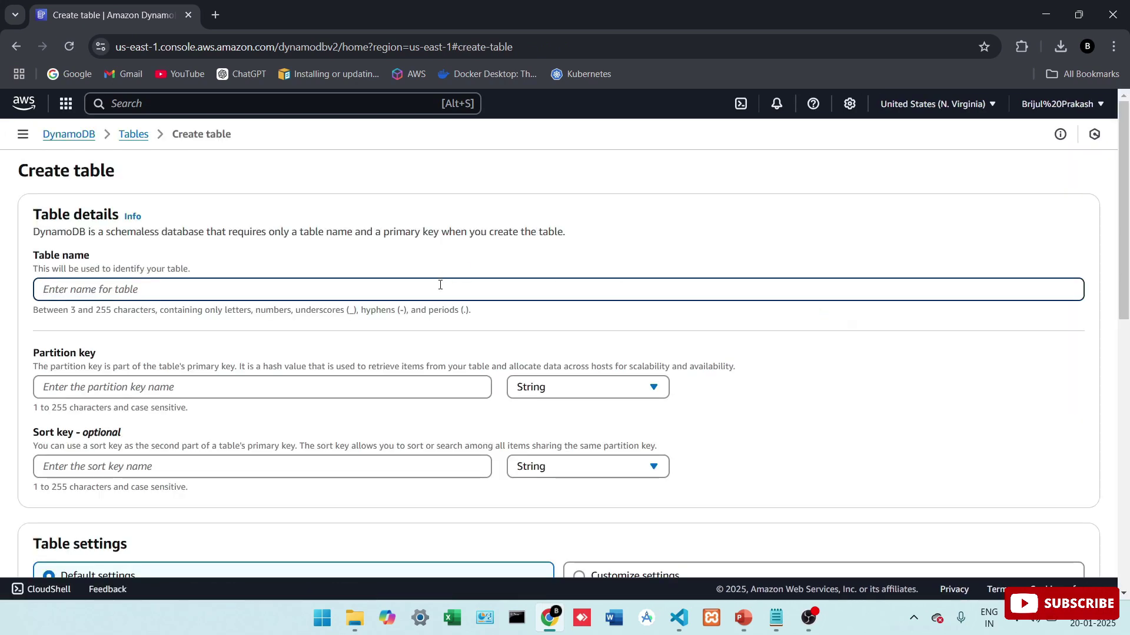
{"action": "type", "text": "Studen"}
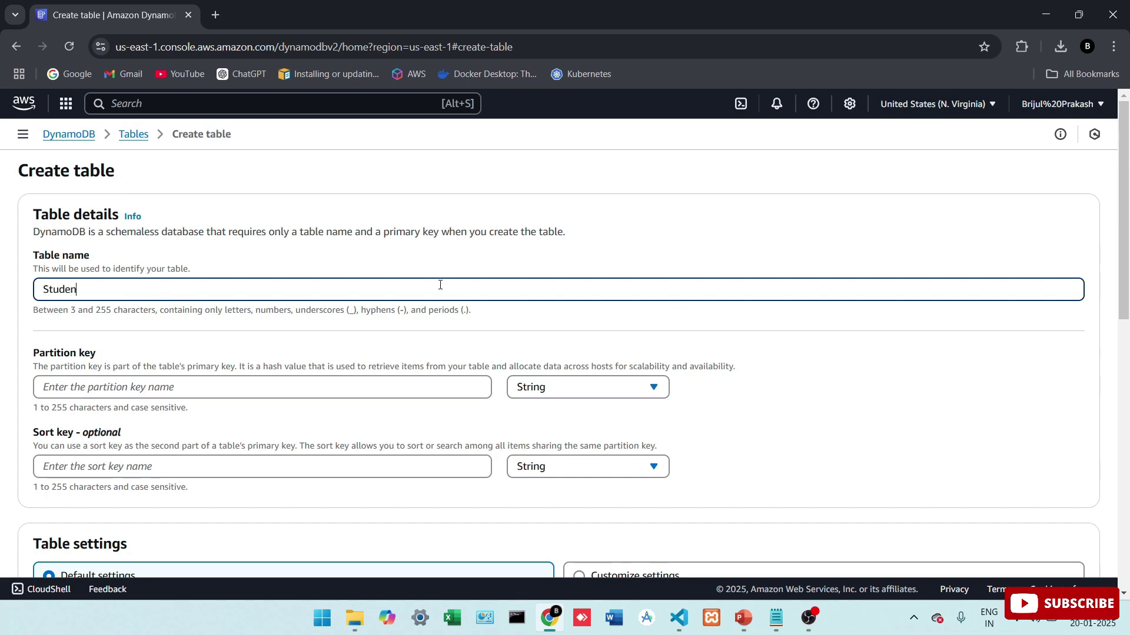
{"action": "type", "text": "tData"}
{"action": "left_click", "coordinate": [412, 384]}
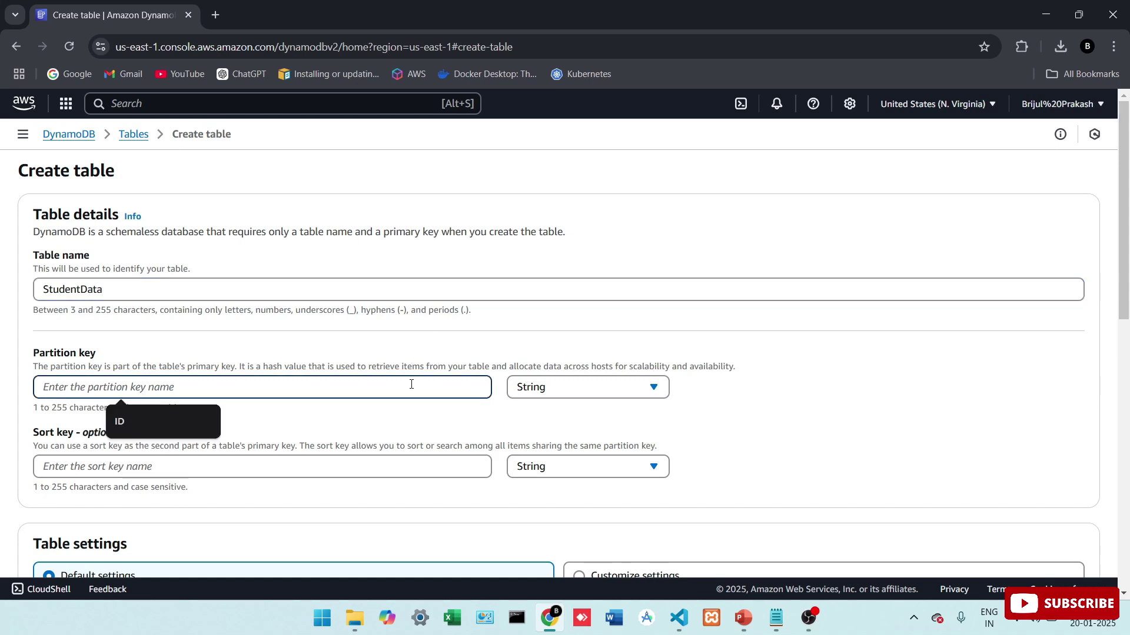
{"action": "type", "text": "ID"}
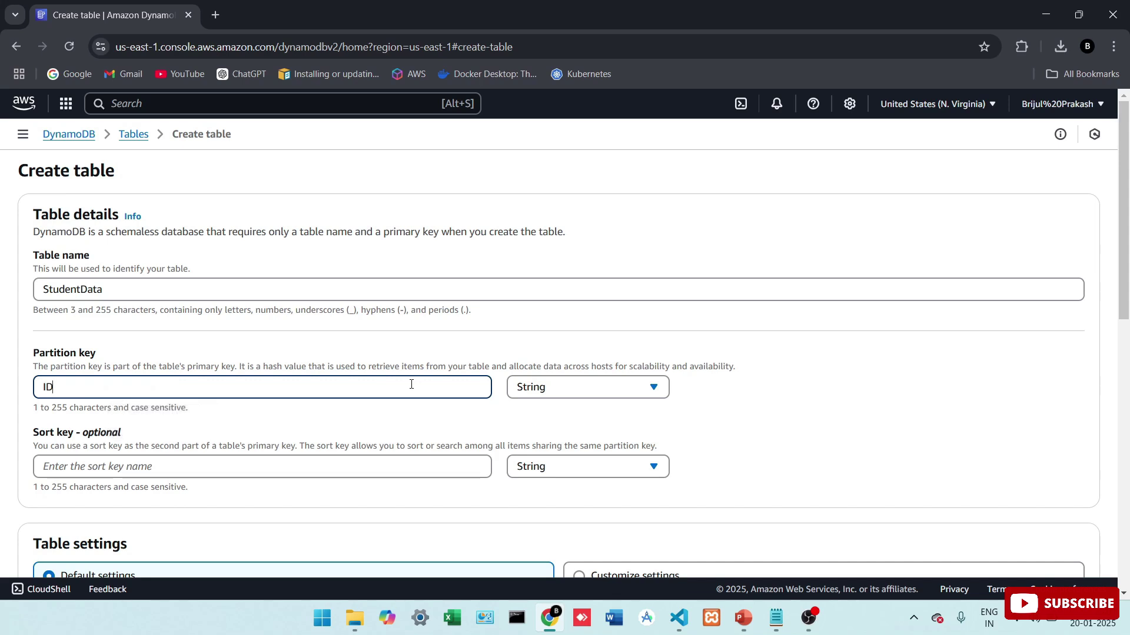
{"action": "key", "text": "BackSpace"}
{"action": "key", "text": "BackSpace"}
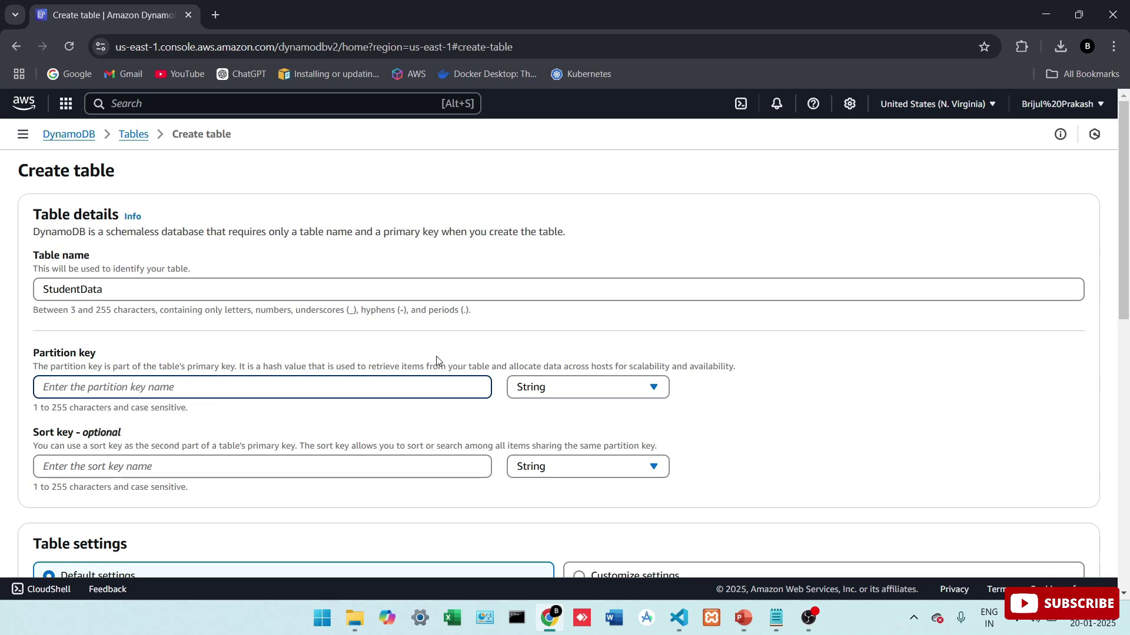
{"action": "left_click", "coordinate": [459, 341]}
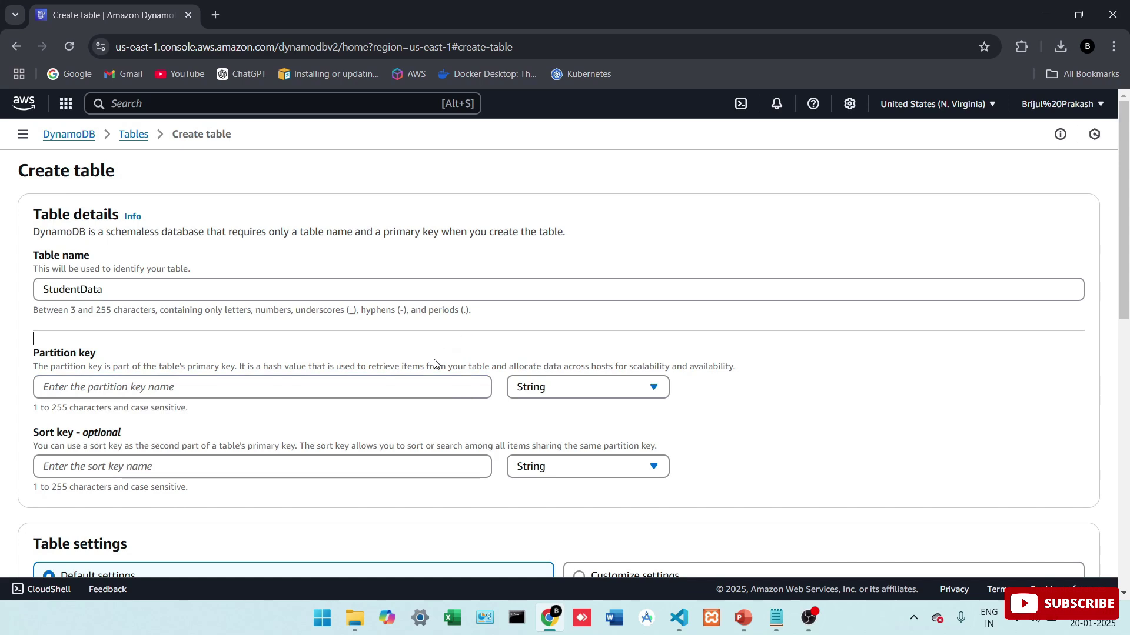
{"action": "left_click", "coordinate": [430, 381]}
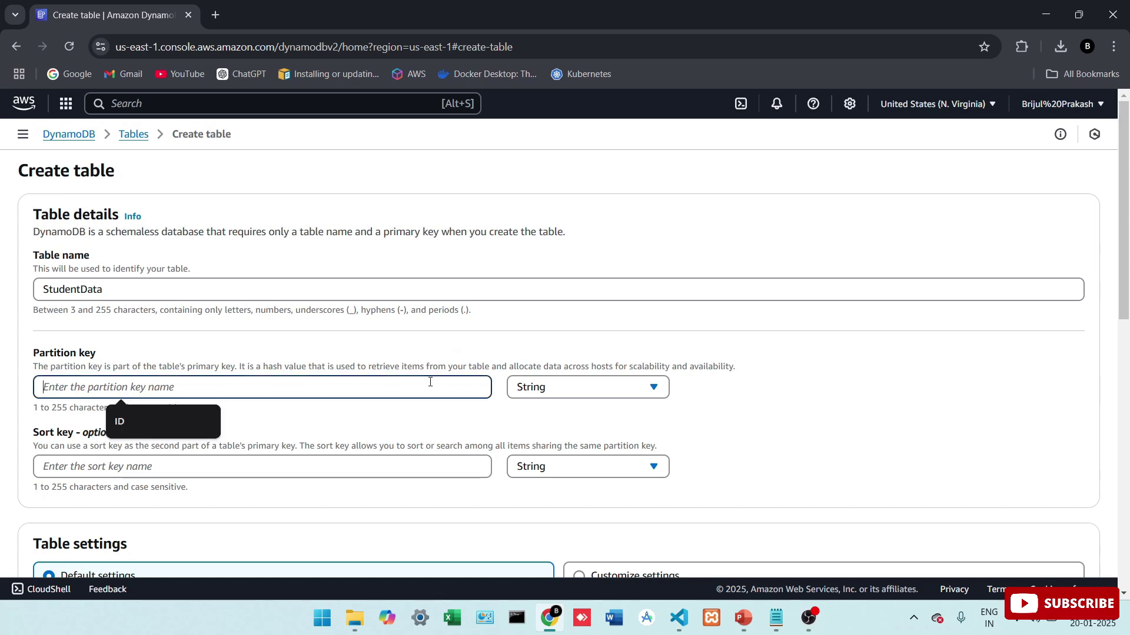
{"action": "key", "text": "BackSpace"}
{"action": "type", "text": "IS"}
{"action": "key", "text": "BackSpace"}
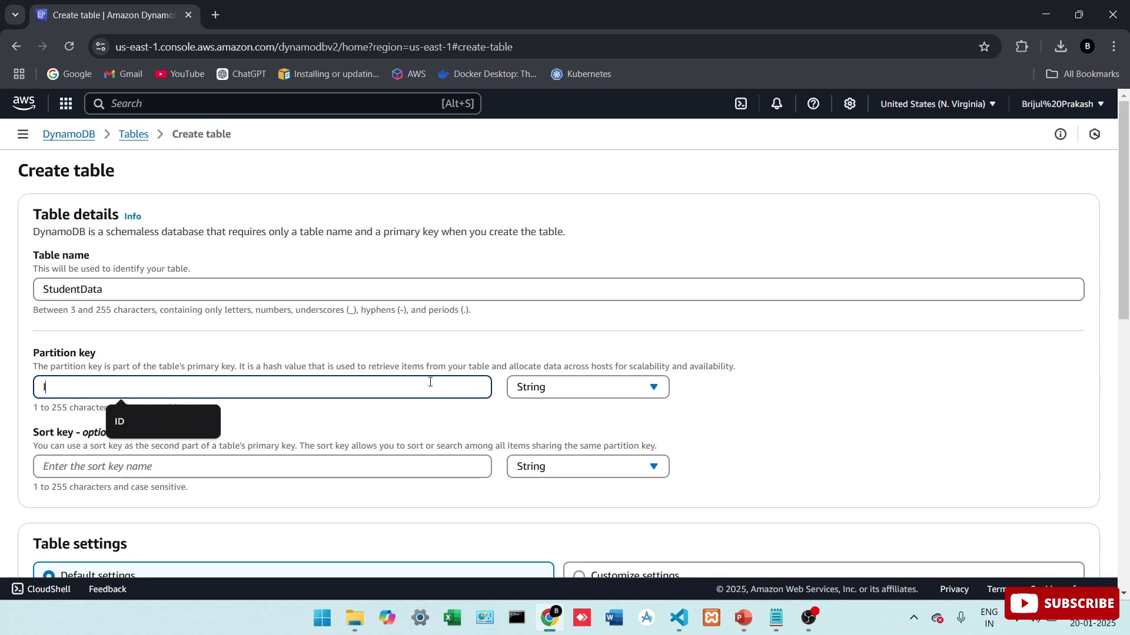
{"action": "type", "text": "D"}
{"action": "left_click", "coordinate": [489, 351]}
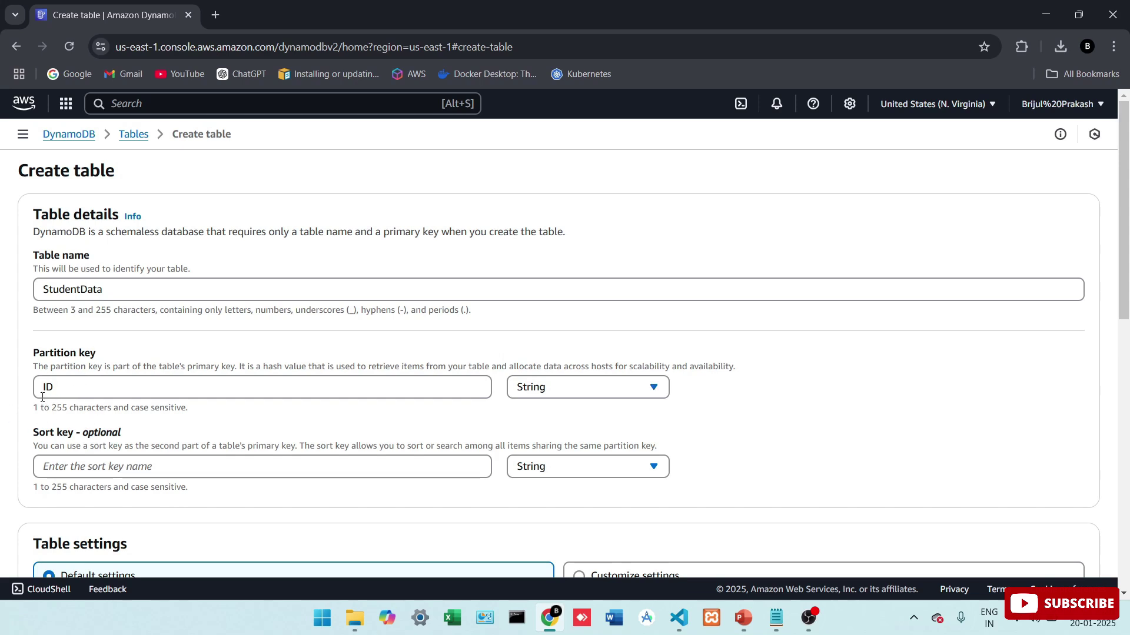
Step: Create the StudentData table with default settings and return to Console Home
{"action": "key", "text": "Tab"}
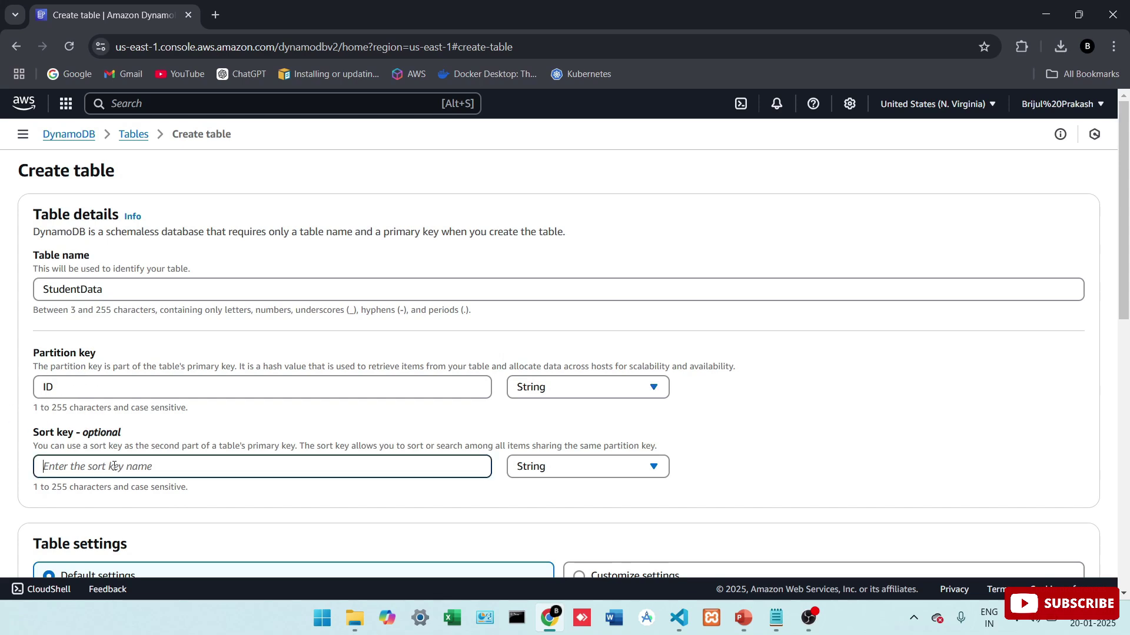
{"action": "scroll", "coordinate": [48, 386], "scroll_direction": "down", "scroll_amount": 6}
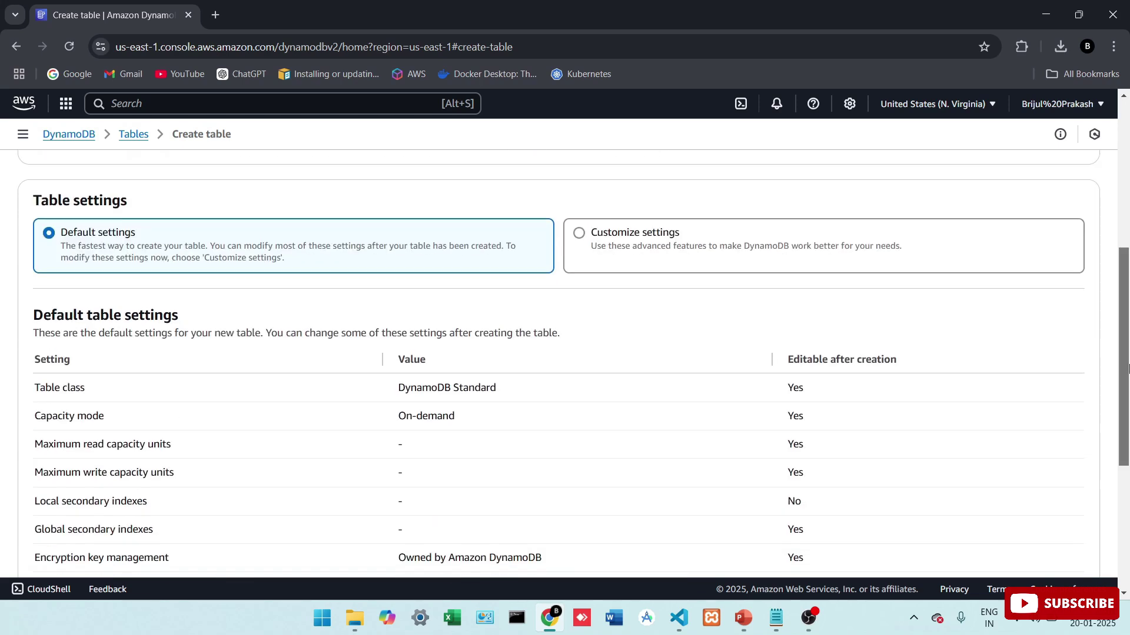
{"action": "scroll", "coordinate": [1127, 369], "scroll_direction": "down", "scroll_amount": 5}
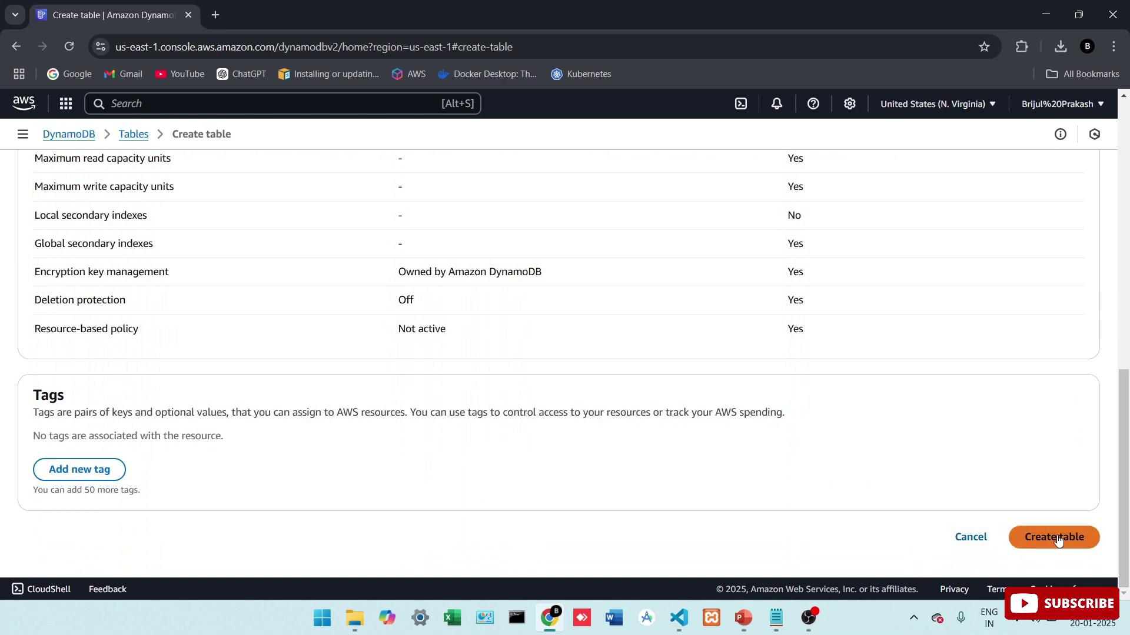
{"action": "left_click", "coordinate": [1054, 537]}
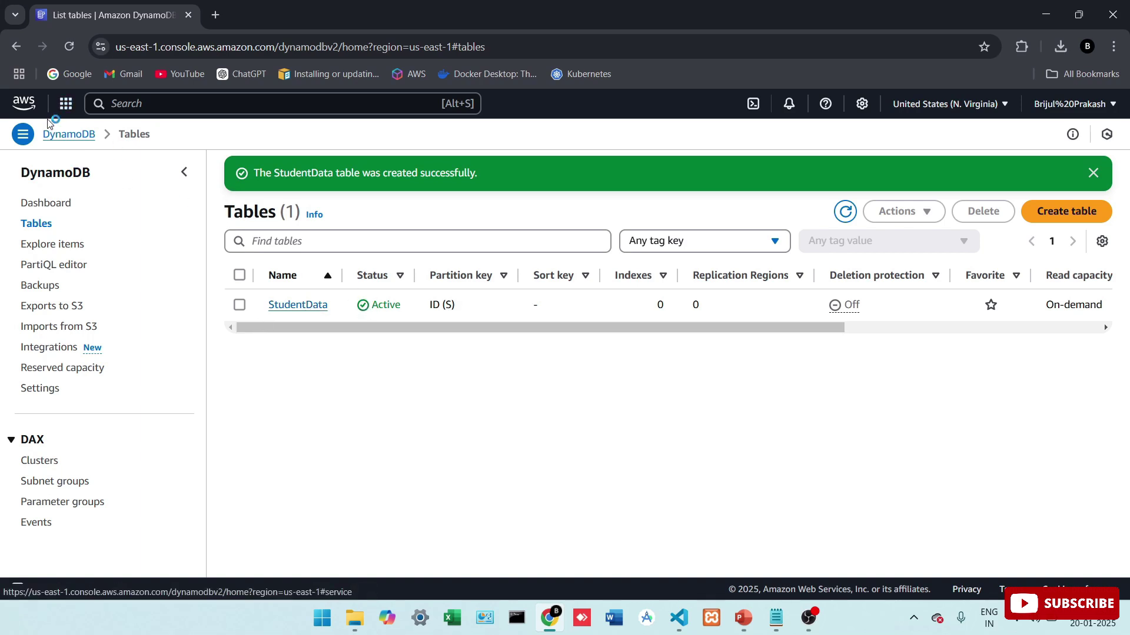
{"action": "left_click", "coordinate": [69, 135]}
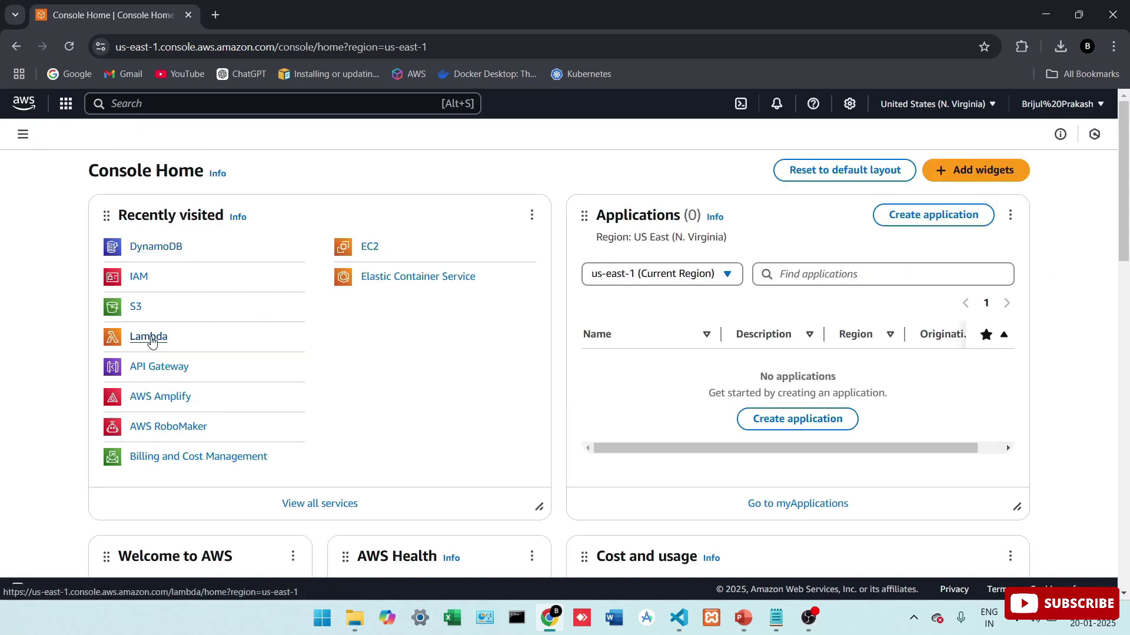
Step: Begin a new Lambda function named getstudent with the Python 3.13 runtime
{"action": "left_click", "coordinate": [148, 337]}
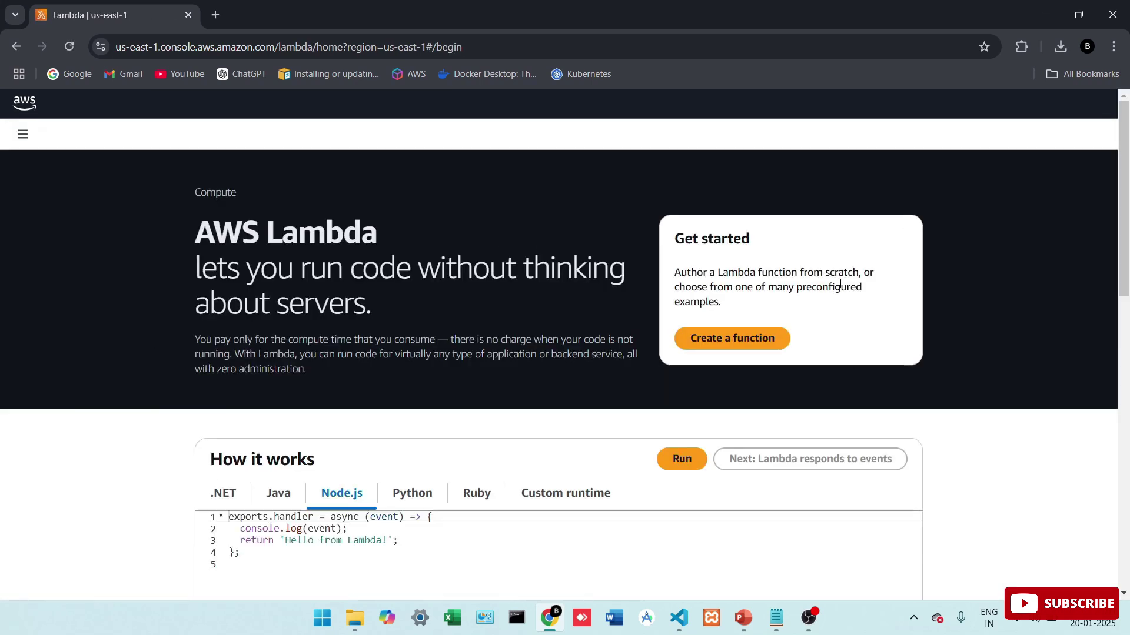
{"action": "left_click", "coordinate": [713, 348]}
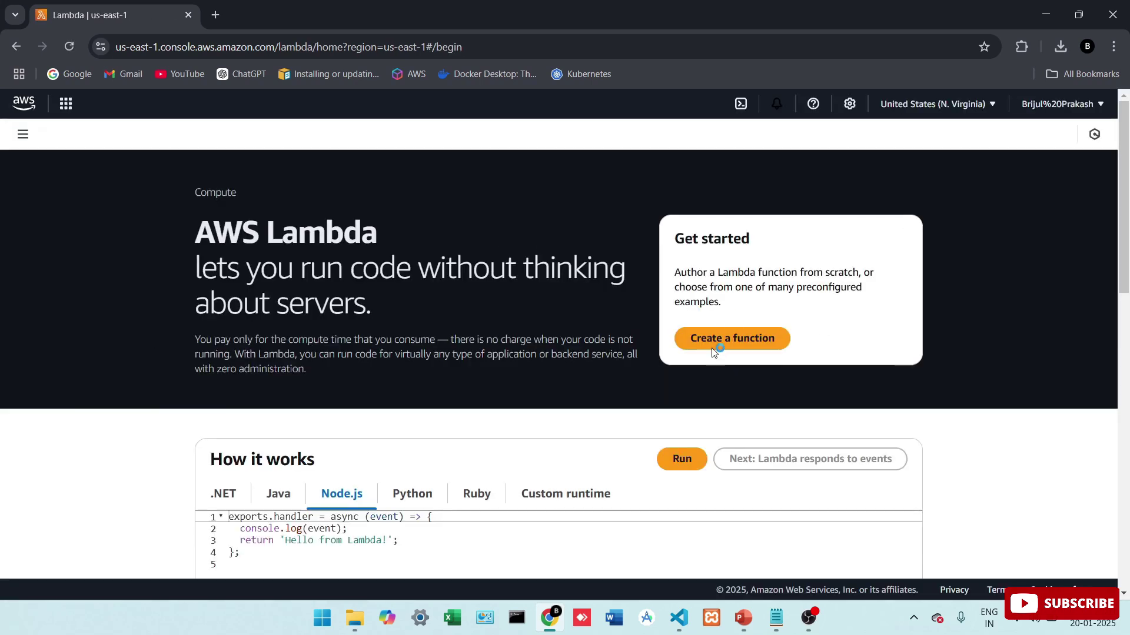
{"action": "left_click", "coordinate": [748, 336]}
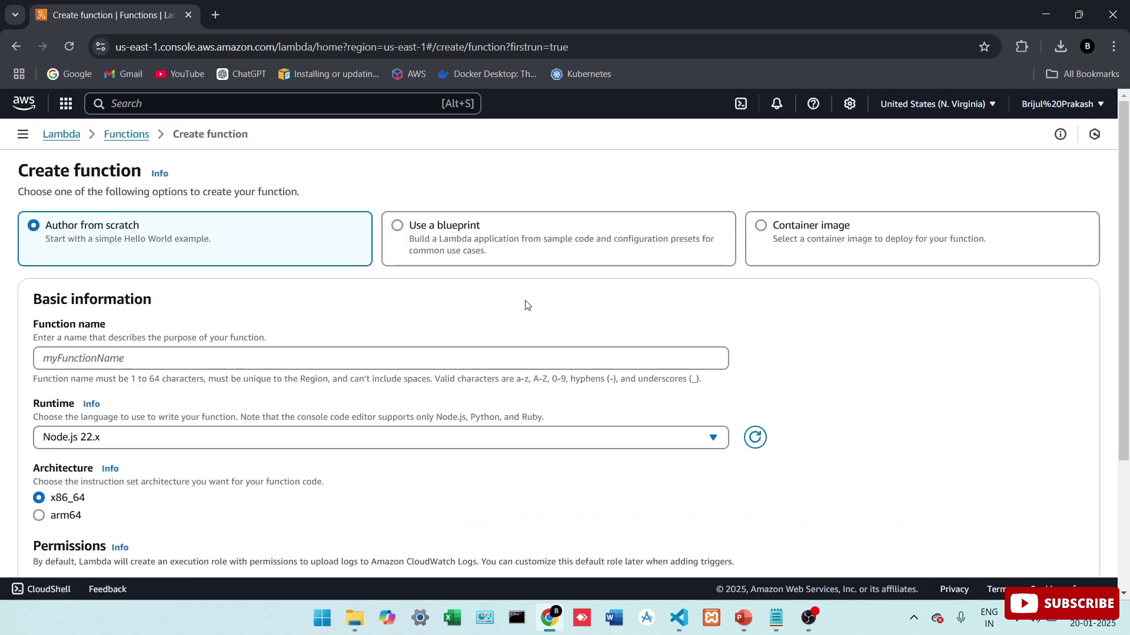
{"action": "left_click", "coordinate": [180, 364]}
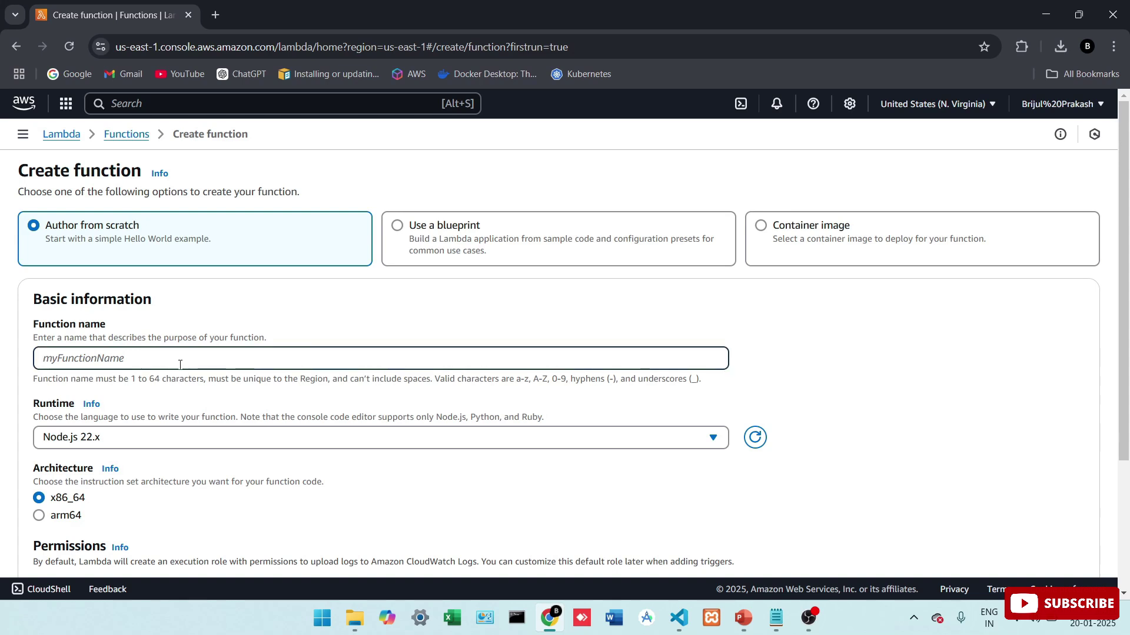
{"action": "type", "text": "getstudent"}
{"action": "left_click", "coordinate": [359, 437]}
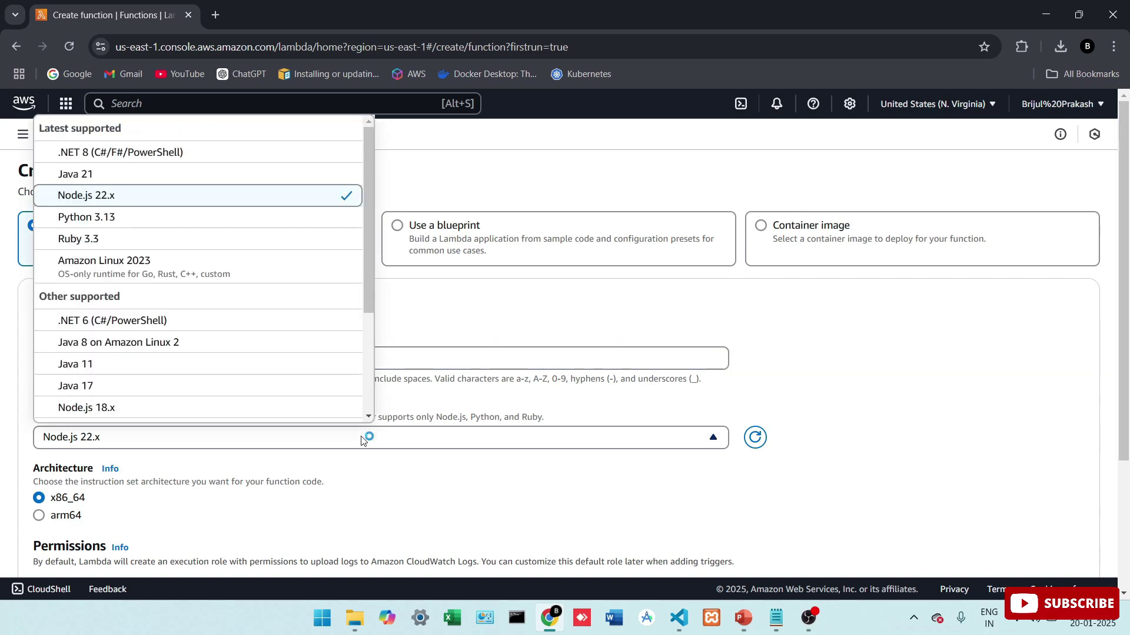
{"action": "left_click", "coordinate": [236, 211]}
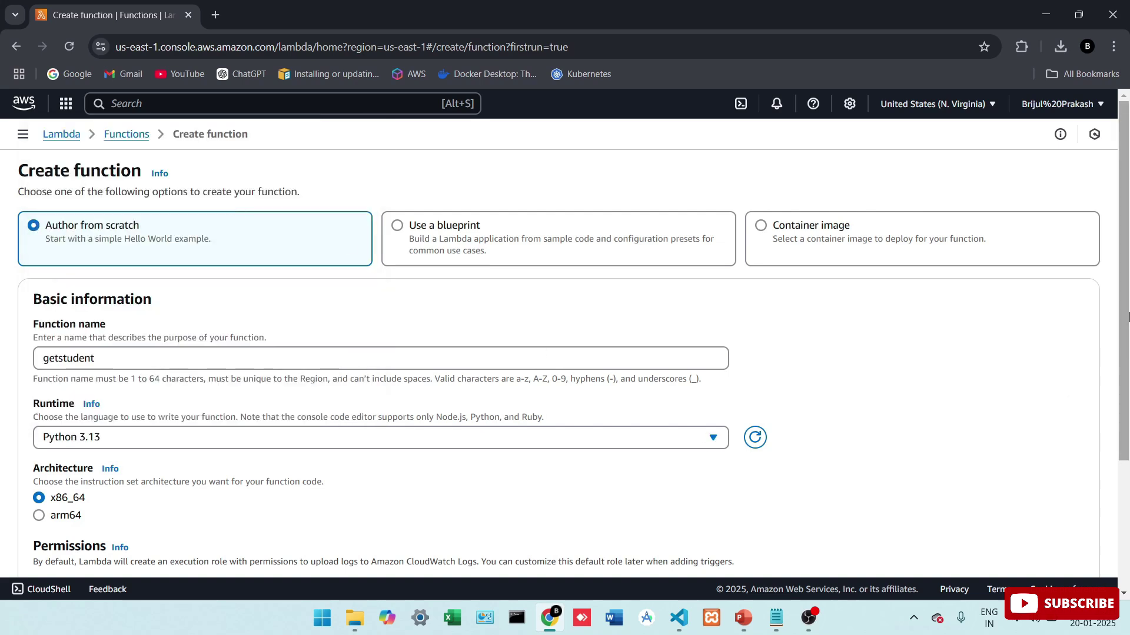
Step: Set the execution role to the existing Lambda-role-04tlv24w
{"action": "scroll", "coordinate": [1128, 408], "scroll_direction": "down", "scroll_amount": 2}
{"action": "scroll", "coordinate": [1128, 408], "scroll_direction": "down", "scroll_amount": 1}
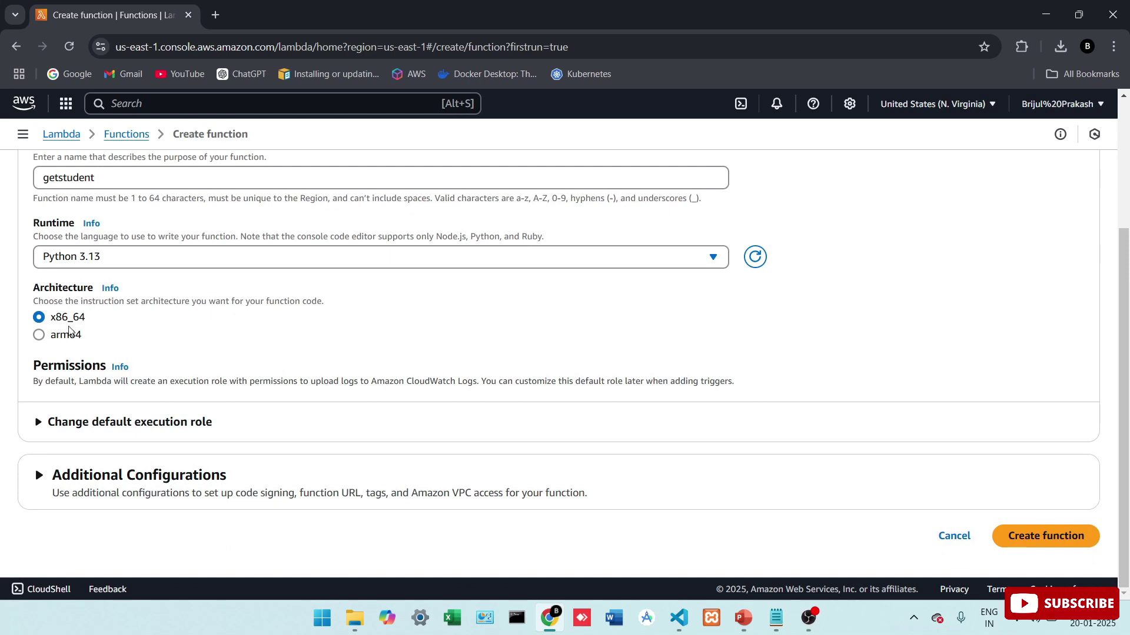
{"action": "left_click", "coordinate": [40, 423]}
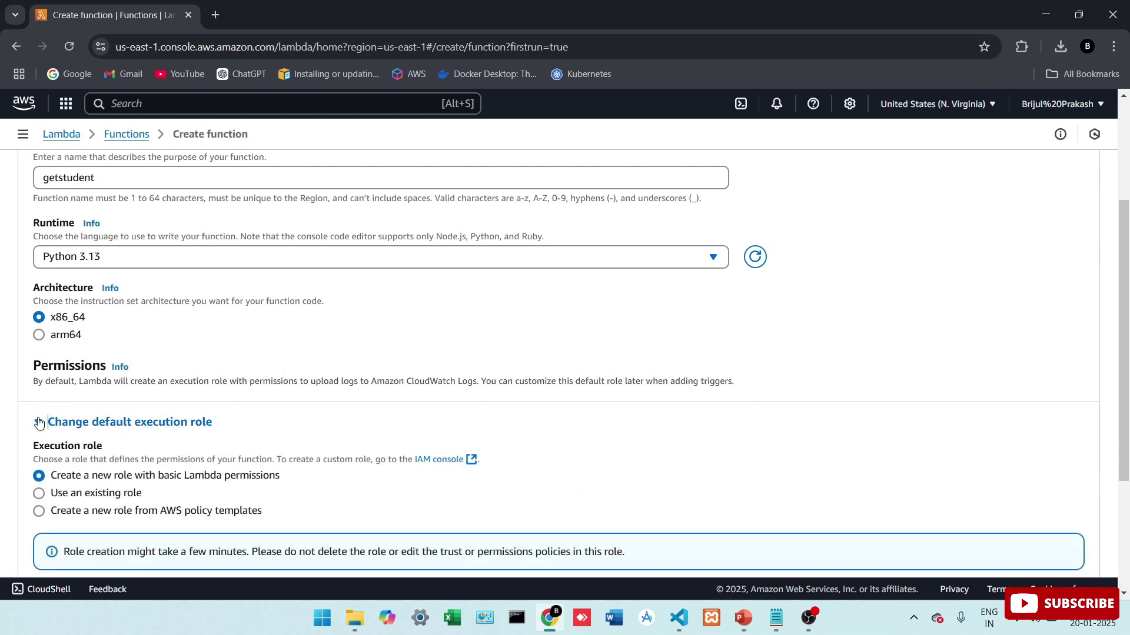
{"action": "left_click", "coordinate": [102, 497]}
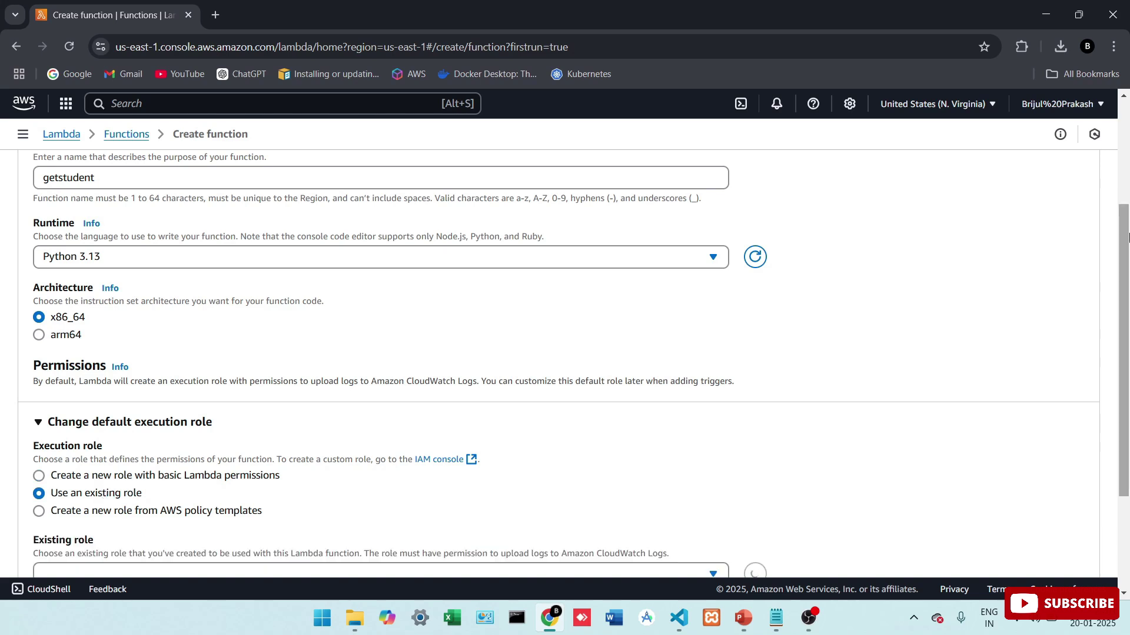
{"action": "scroll", "coordinate": [1128, 258], "scroll_direction": "down", "scroll_amount": 1}
{"action": "scroll", "coordinate": [1128, 259], "scroll_direction": "down", "scroll_amount": 2}
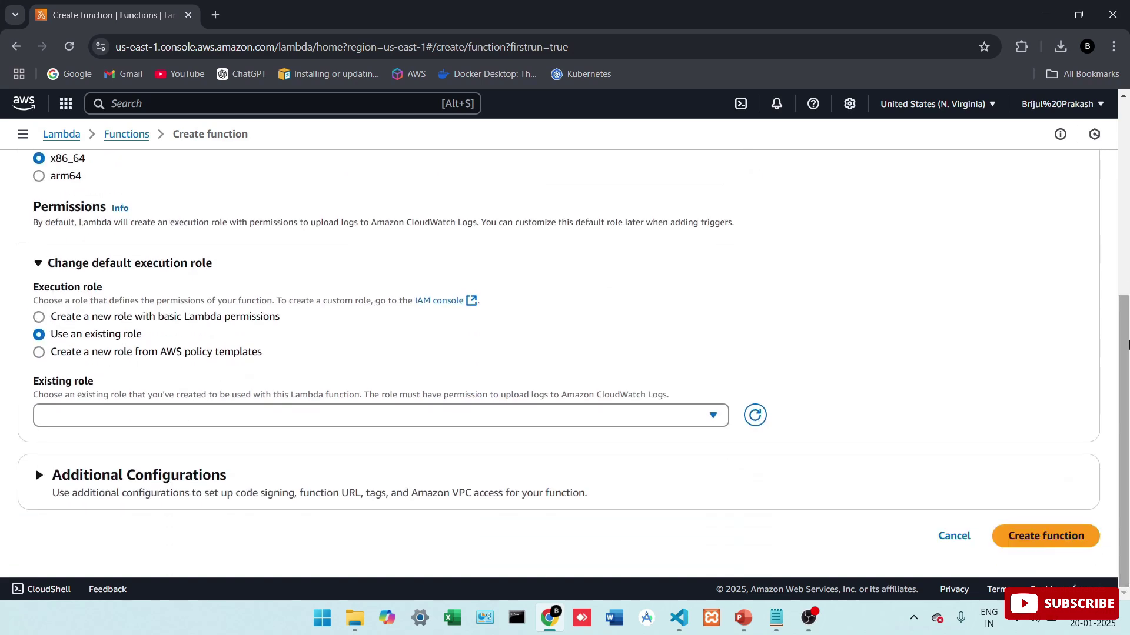
{"action": "left_click", "coordinate": [553, 421]}
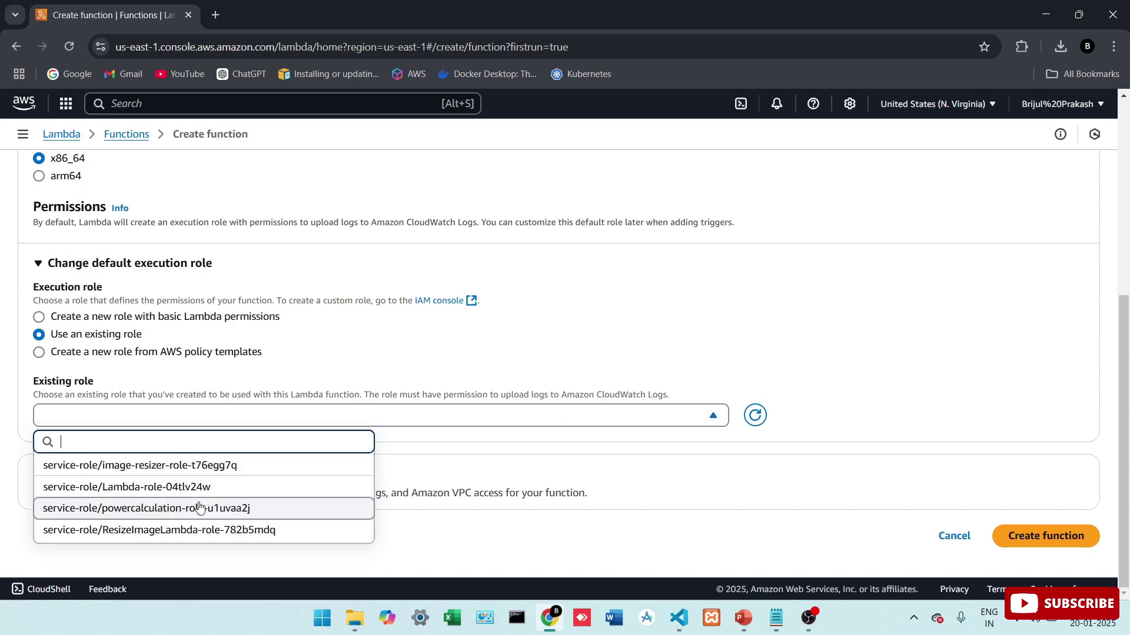
{"action": "left_click", "coordinate": [170, 487]}
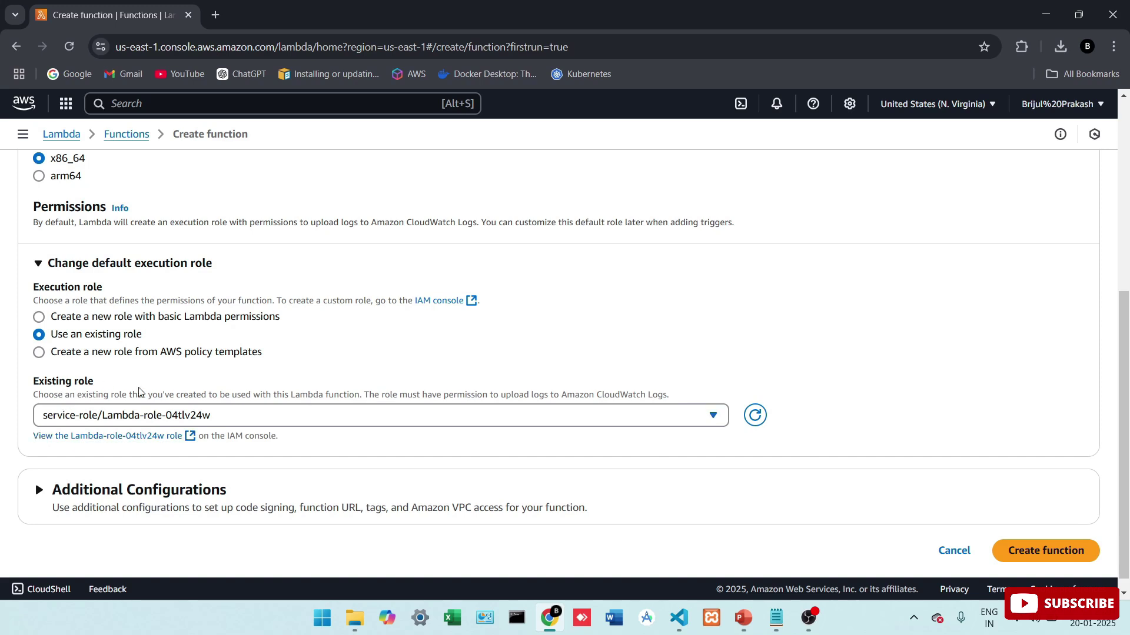
{"action": "left_click", "coordinate": [283, 418]}
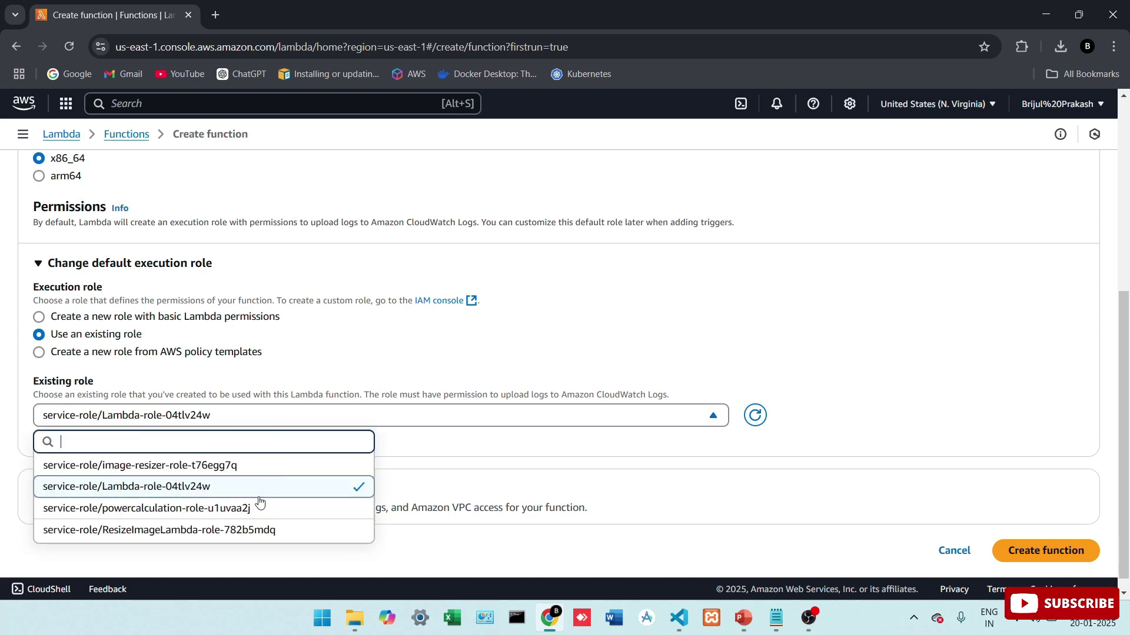
{"action": "left_click", "coordinate": [212, 489]}
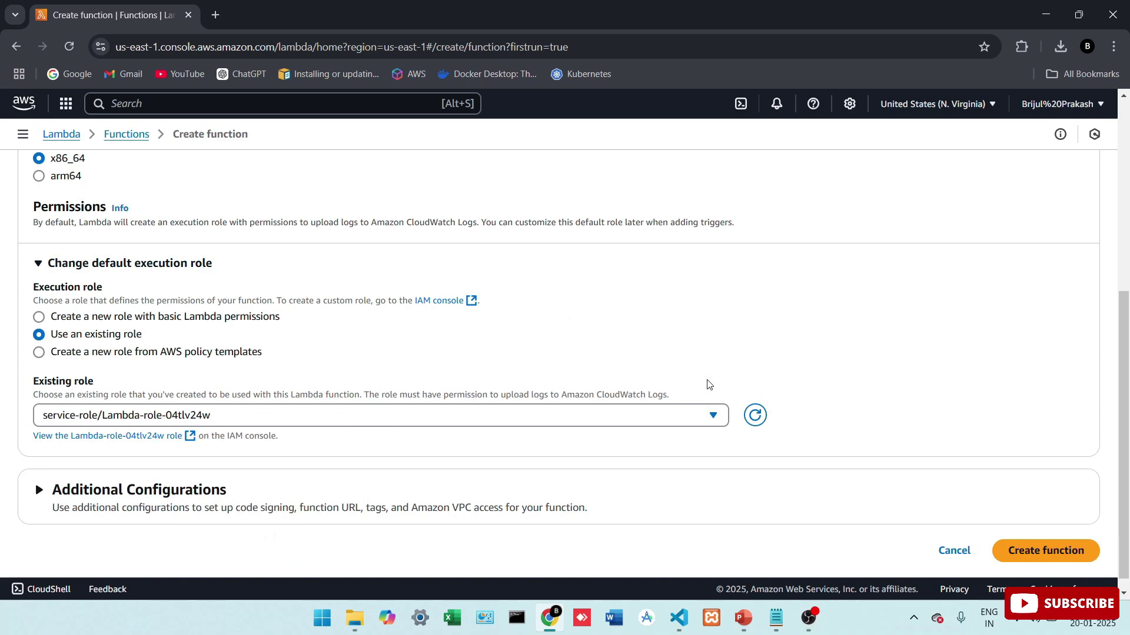
{"action": "left_click", "coordinate": [216, 15]}
Step: Open the IAM roles list in a second tab alongside the function form
{"action": "left_click", "coordinate": [99, 5]}
{"action": "key", "text": "ctrl+Tab"}
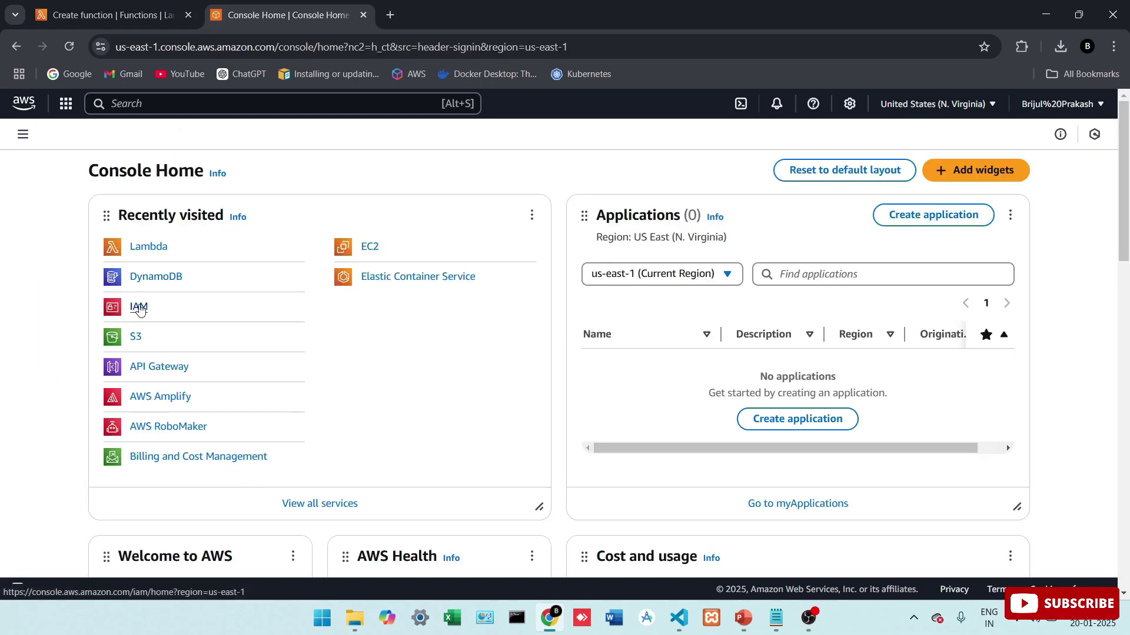
{"action": "left_click", "coordinate": [139, 307]}
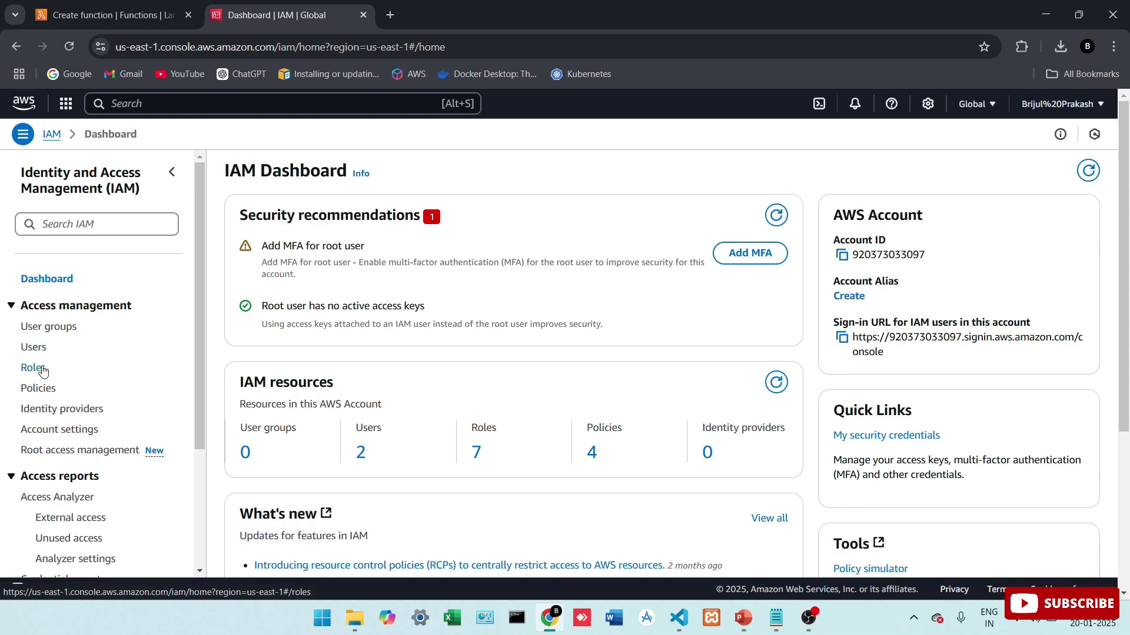
{"action": "left_click", "coordinate": [43, 370]}
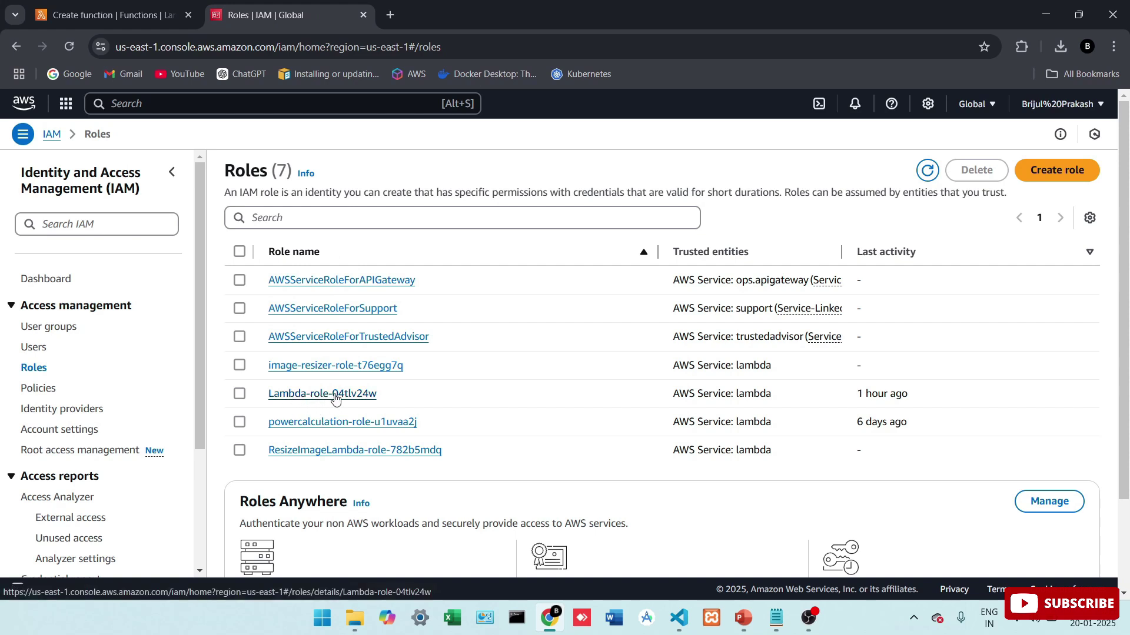
{"action": "key", "text": "ctrl+shift+Tab"}
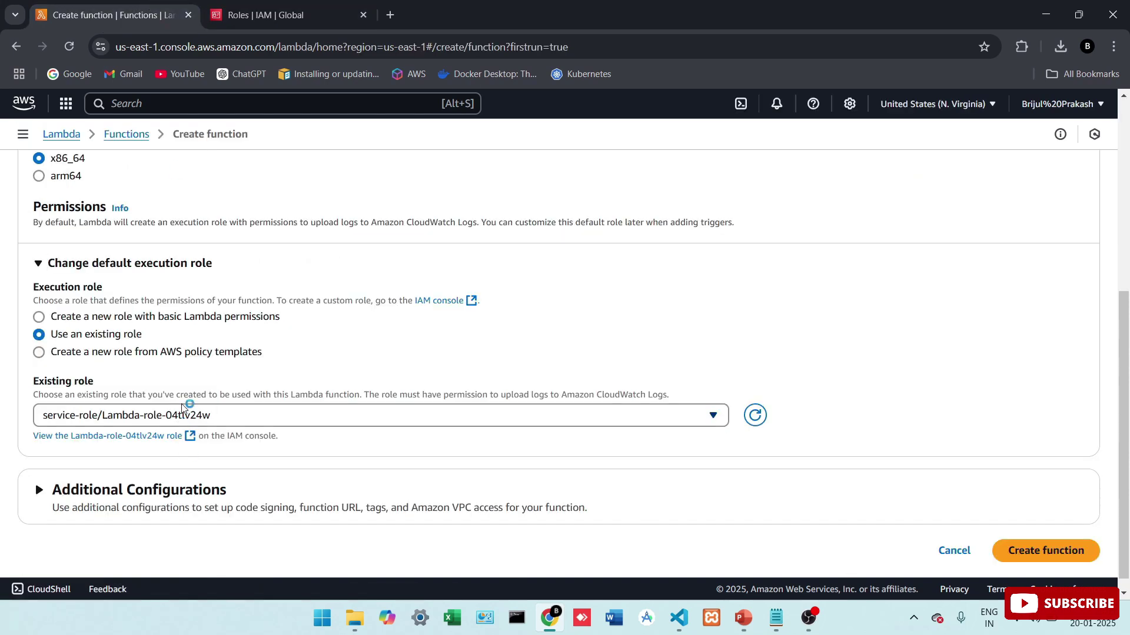
{"action": "left_click", "coordinate": [247, 11]}
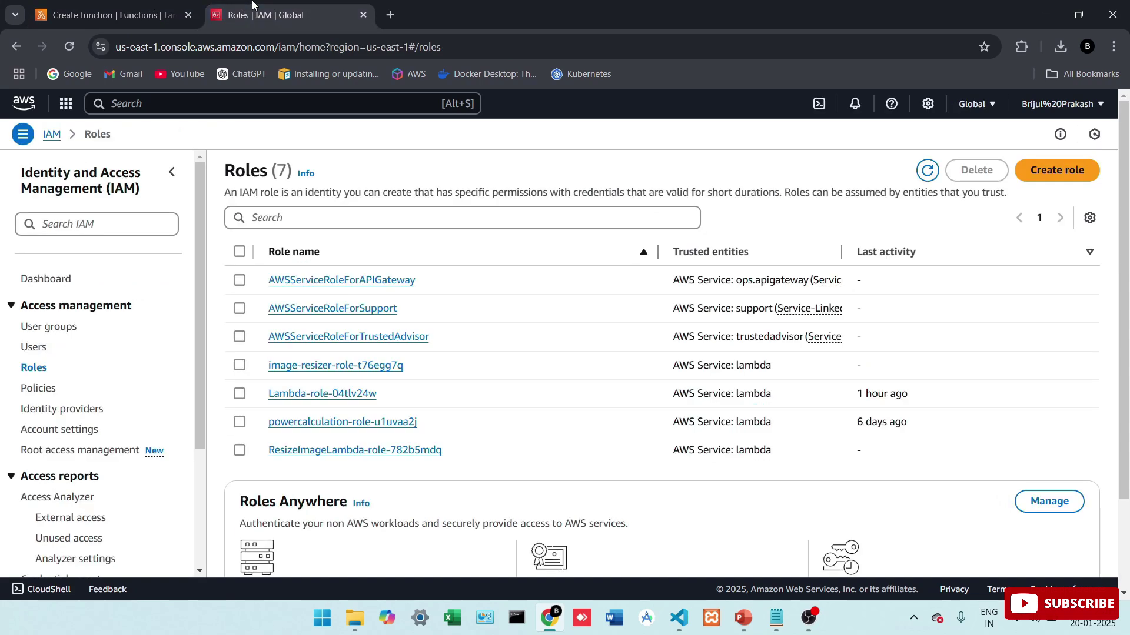
Step: Open Lambda-role-04tlv24w's permissions and show the Add permissions options
{"action": "left_click", "coordinate": [335, 394]}
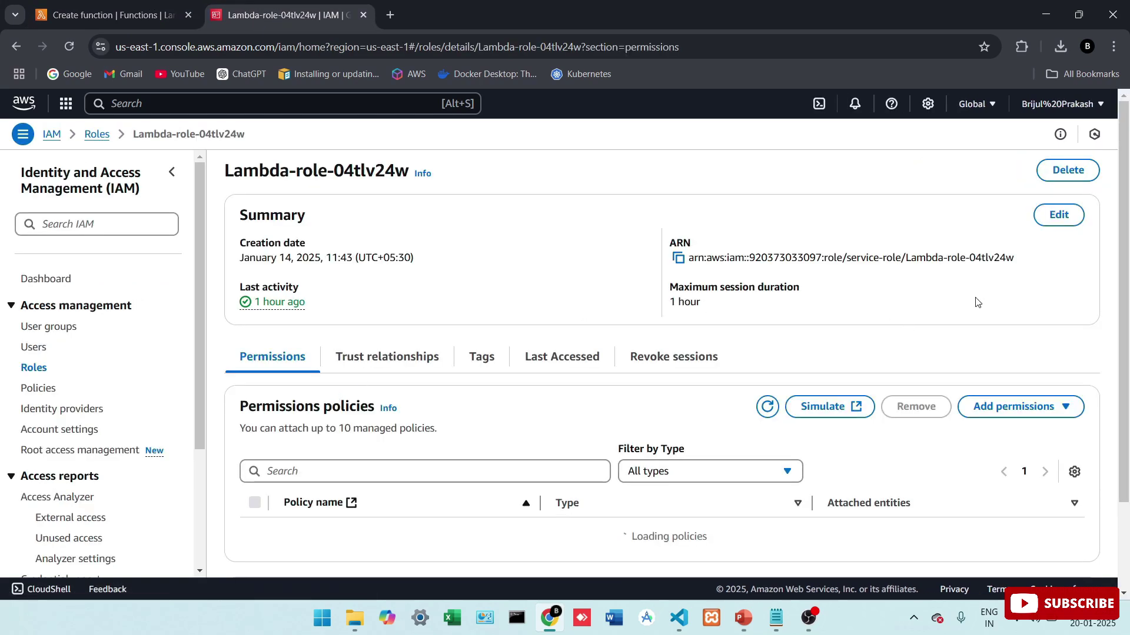
{"action": "scroll", "coordinate": [1127, 419], "scroll_direction": "down", "scroll_amount": 3}
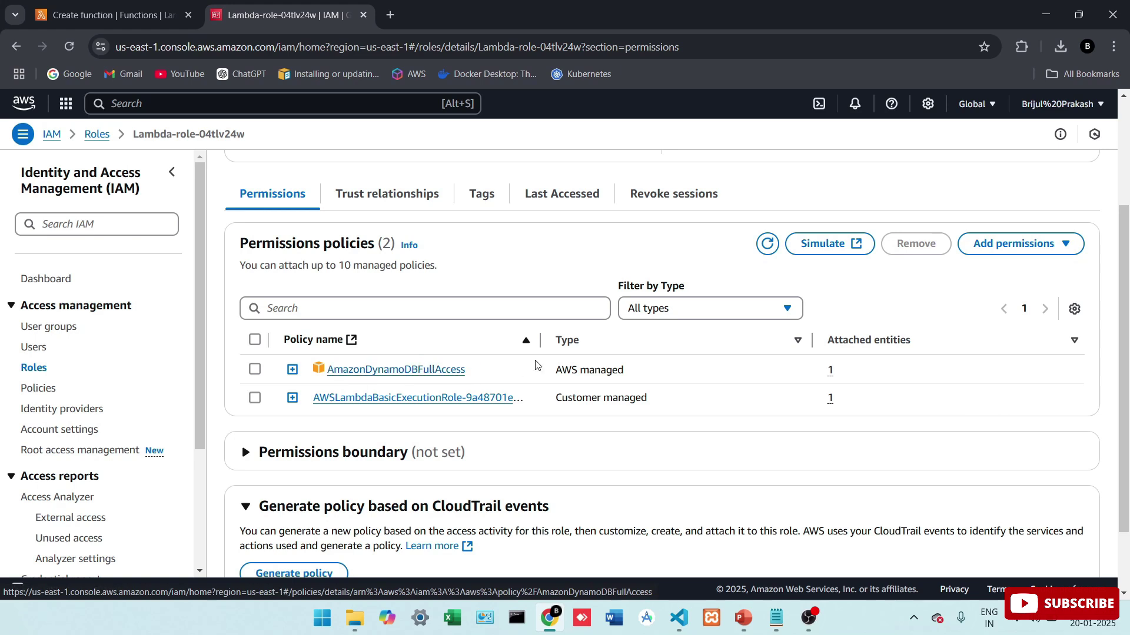
{"action": "left_click", "coordinate": [171, 10]}
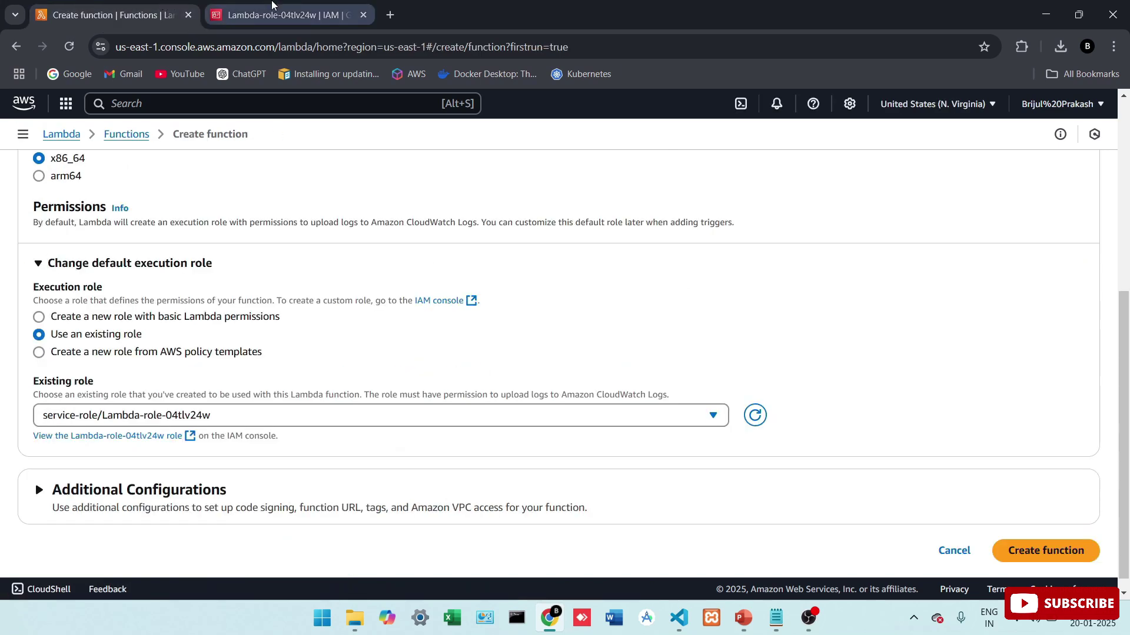
{"action": "left_click", "coordinate": [271, 5]}
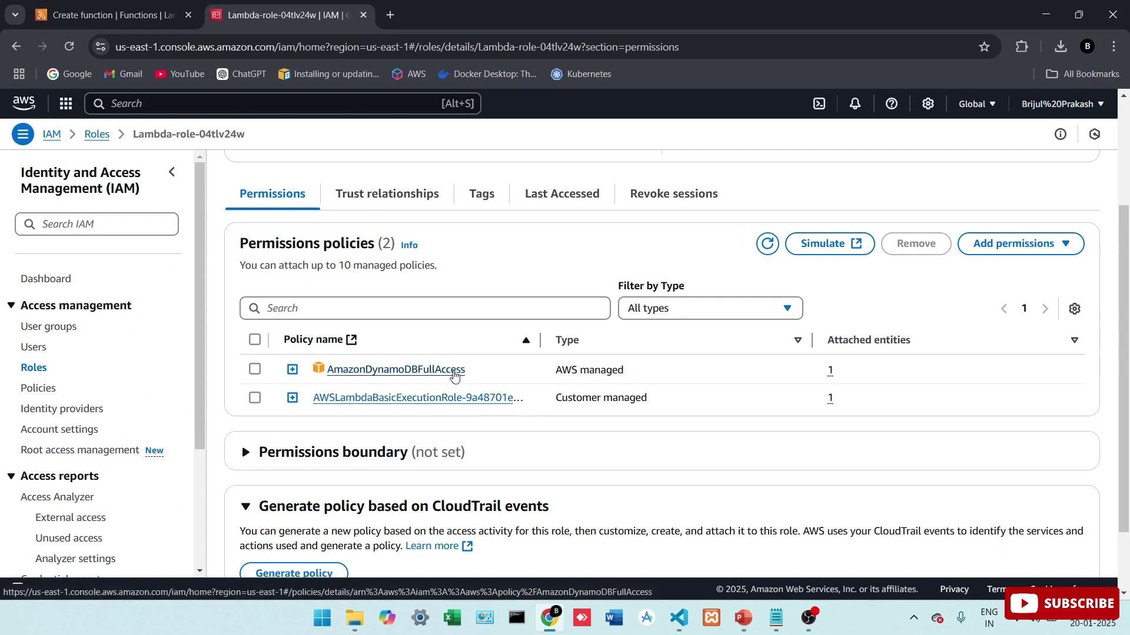
{"action": "left_click", "coordinate": [1024, 246]}
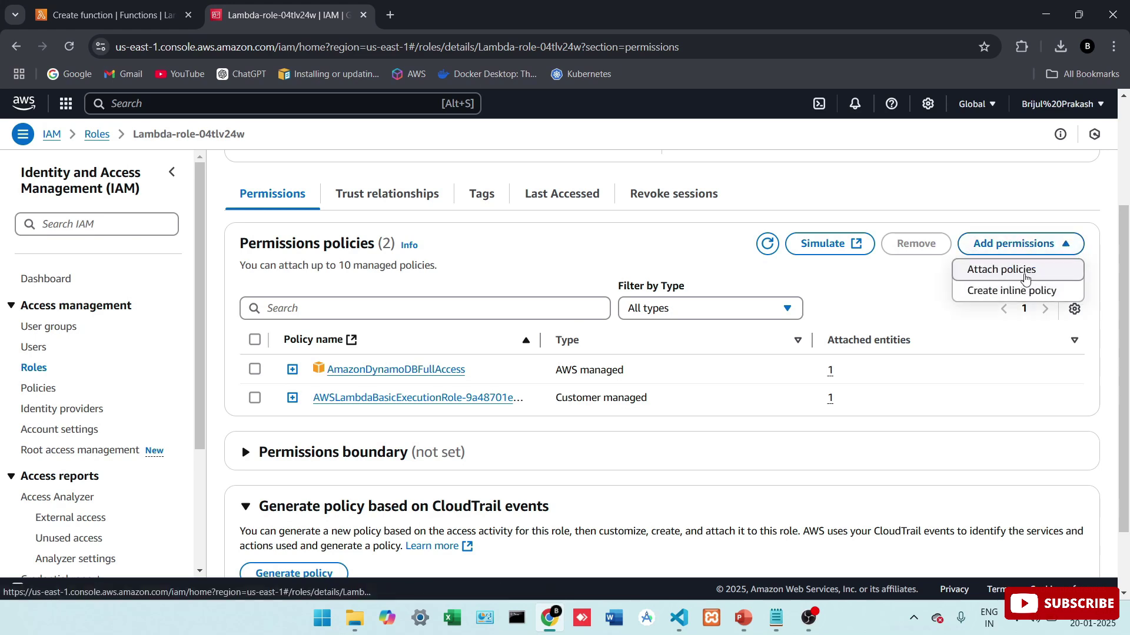
Step: Look up DynamoDB policies on the attach-policies page, then close it without adding any
{"action": "left_click", "coordinate": [1024, 275]}
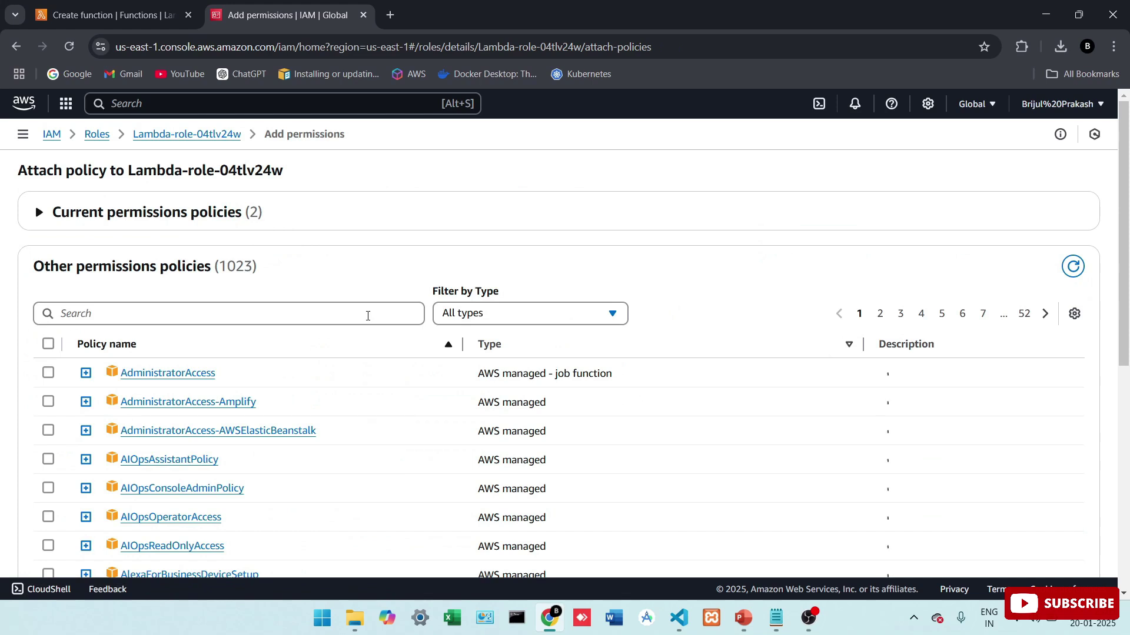
{"action": "left_click", "coordinate": [234, 309]}
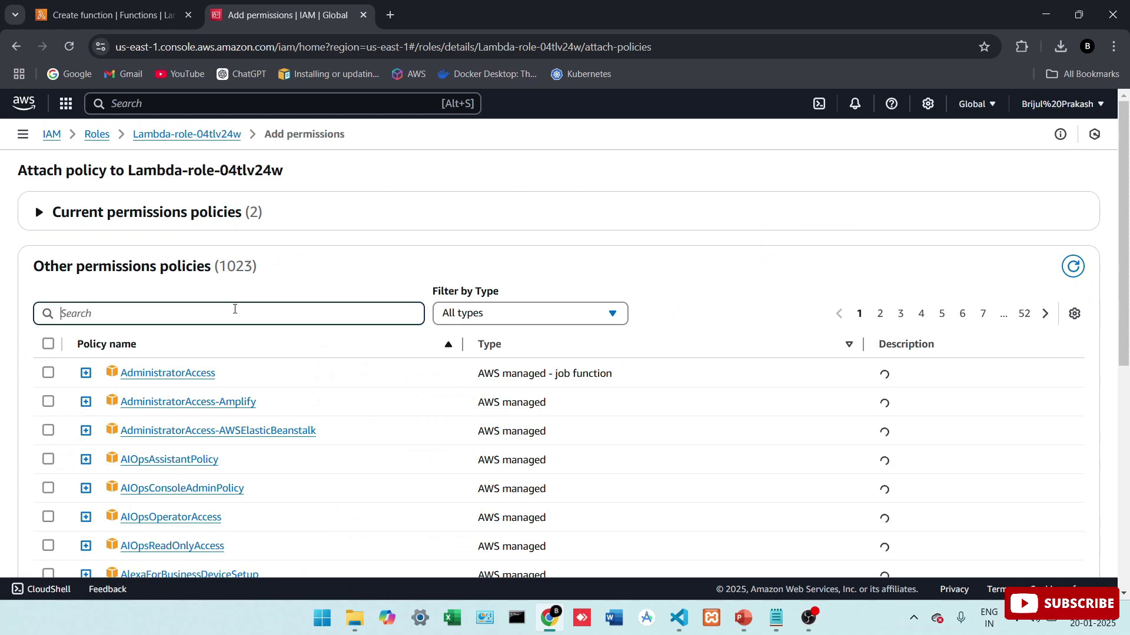
{"action": "type", "text": "dynma"}
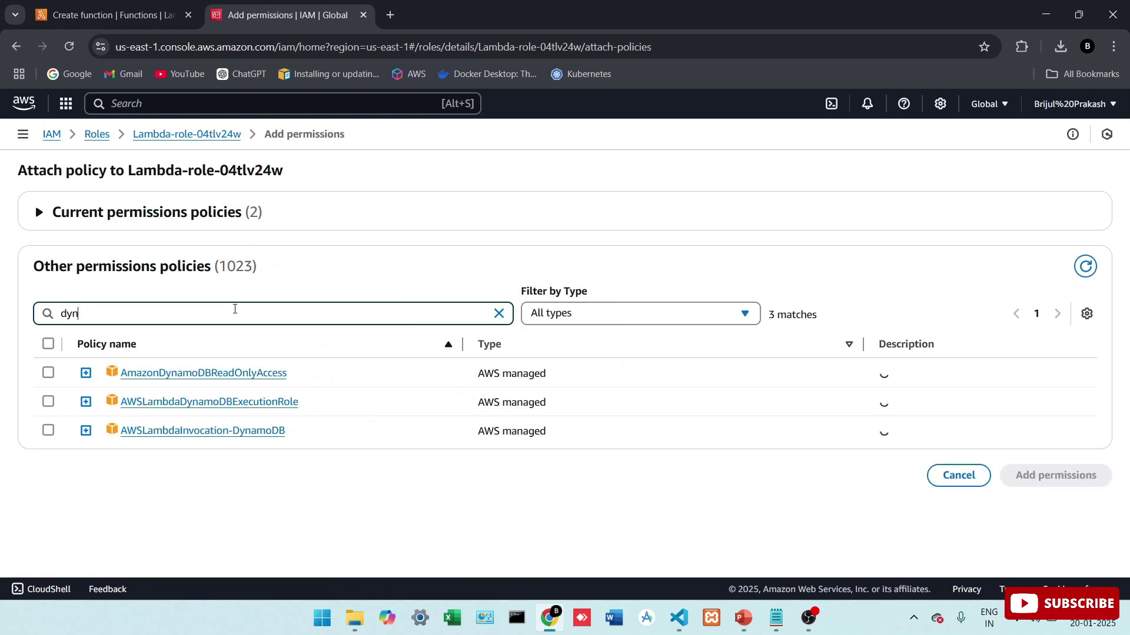
{"action": "key", "text": "BackSpace"}
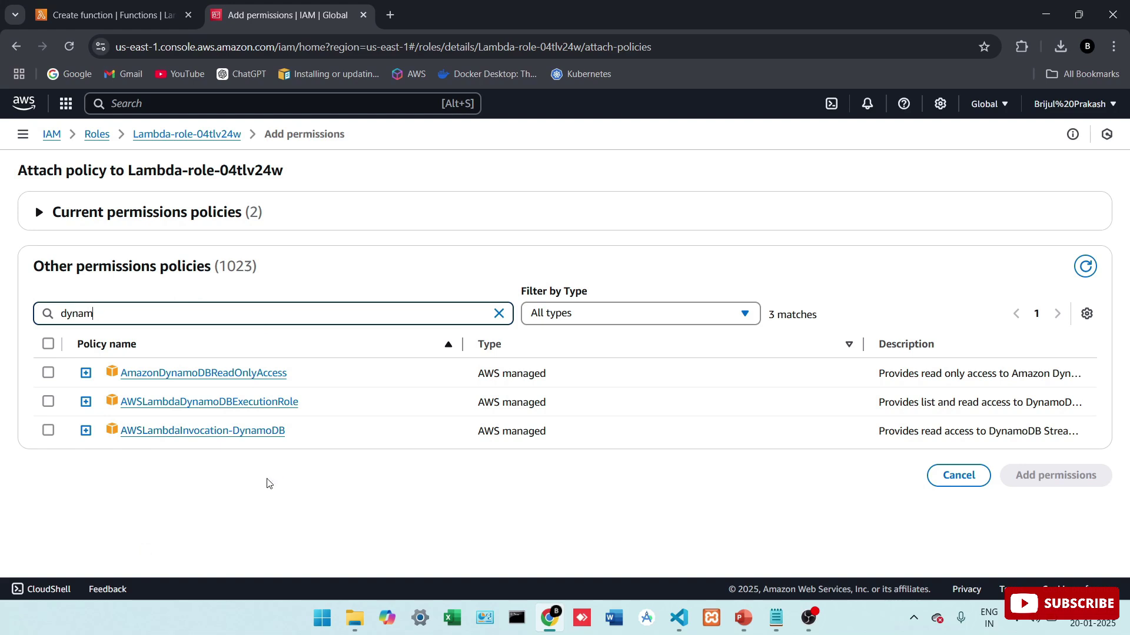
{"action": "key", "text": "BackSpace"}
{"action": "key", "text": "BackSpace"}
{"action": "key", "text": "BackSpace"}
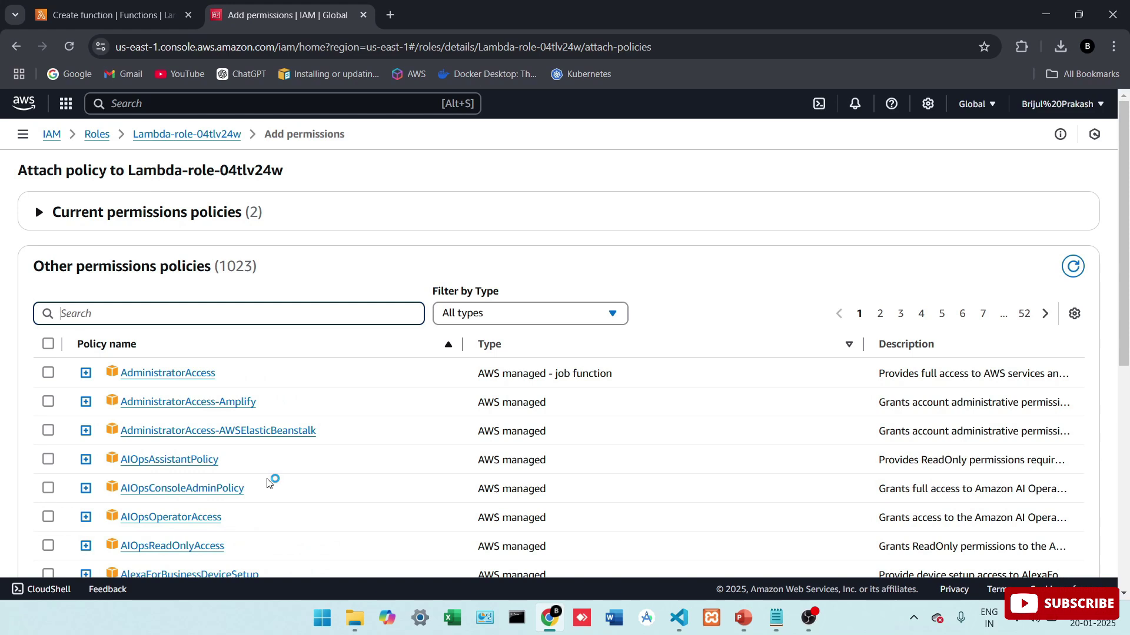
{"action": "key", "text": "ctrl+w"}
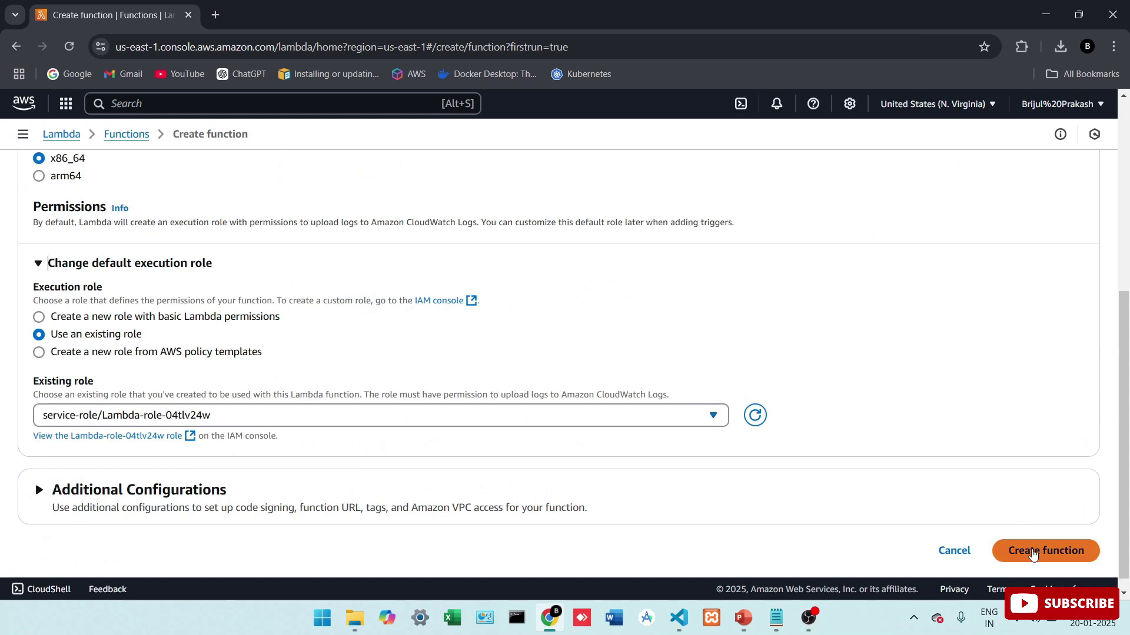
Step: Create the getstudent function with Lambda-role-04tlv24w, accepting the latest code version, and scroll to Code source
{"action": "left_click", "coordinate": [1033, 554]}
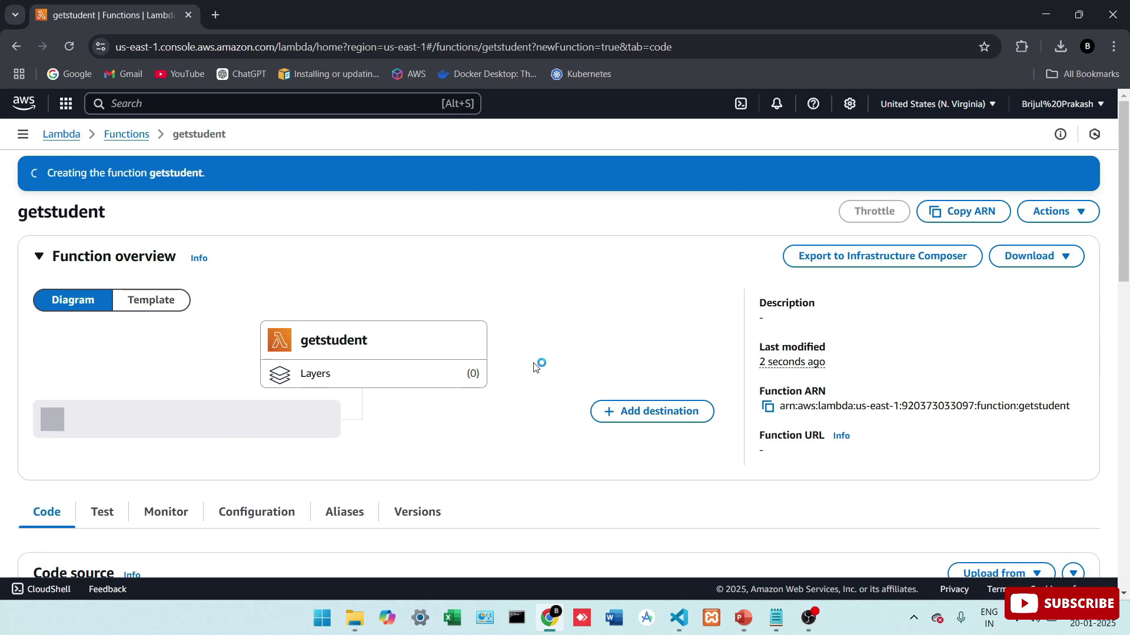
{"action": "left_click_drag", "start_coordinate": [1127, 171], "coordinate": [1127, 330]}
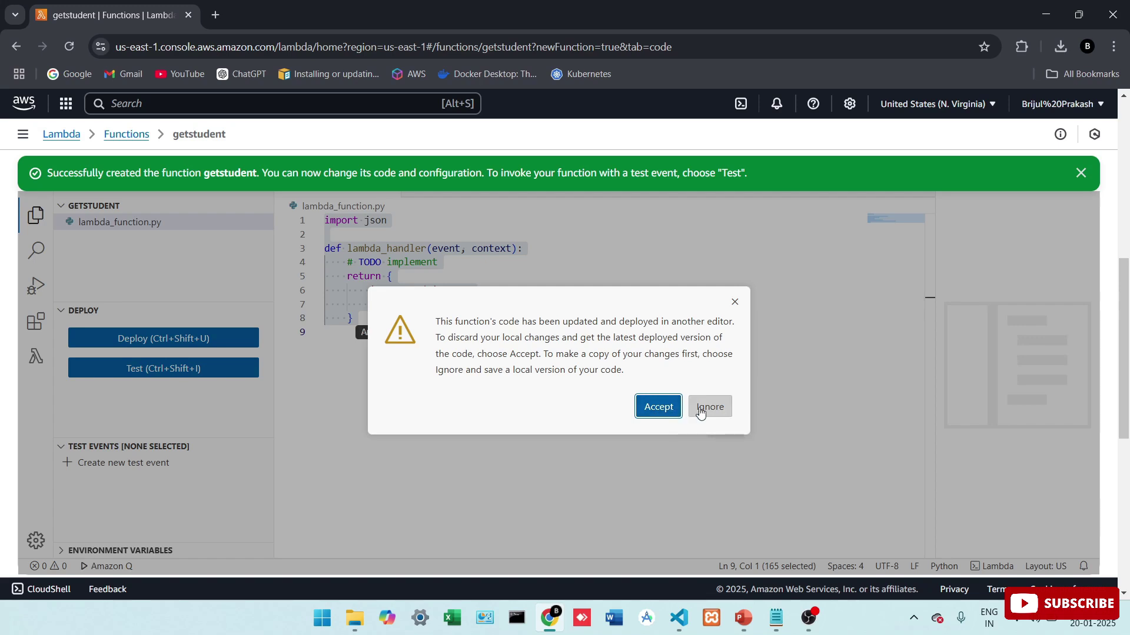
{"action": "left_click", "coordinate": [668, 408]}
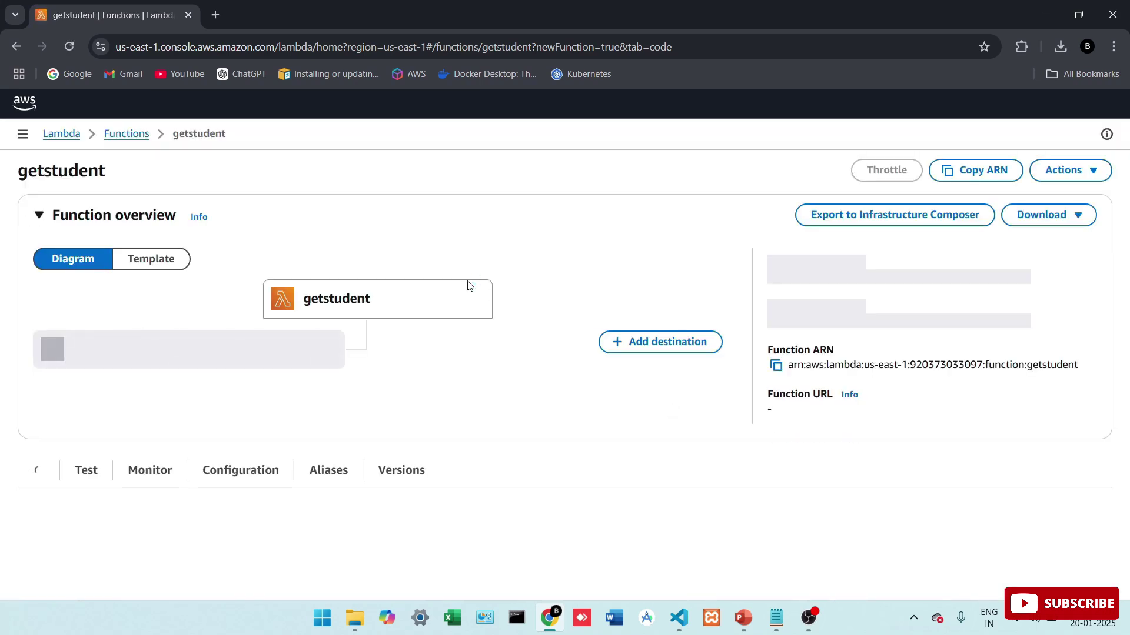
{"action": "scroll", "coordinate": [1127, 333], "scroll_direction": "down", "scroll_amount": 3}
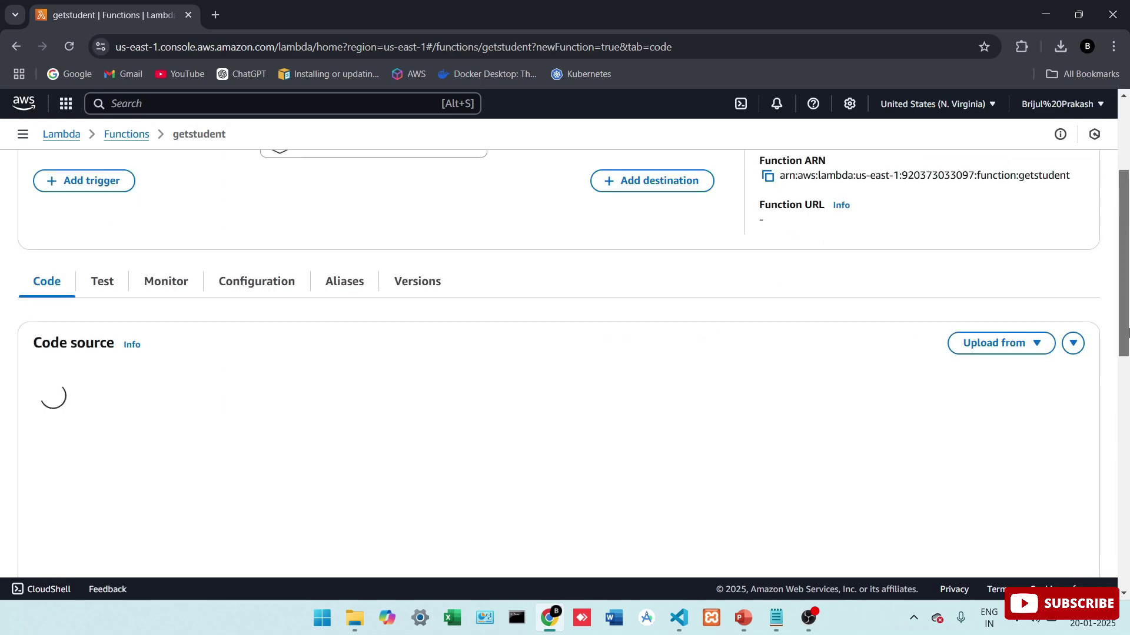
{"action": "key", "text": "alt+Tab"}
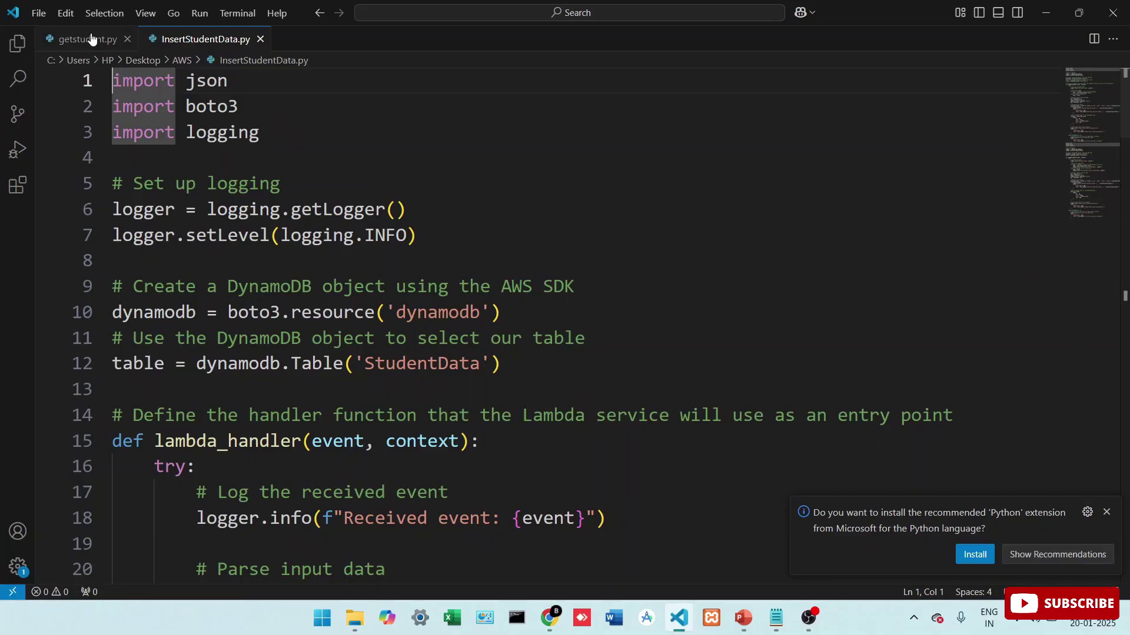
Step: Copy all the DynamoDB scan code from getstudent.py in VS Code and return to the browser
{"action": "left_click", "coordinate": [91, 39]}
{"action": "left_click", "coordinate": [334, 259]}
{"action": "key", "text": "ctrl+a"}
{"action": "key", "text": "ctrl+c"}
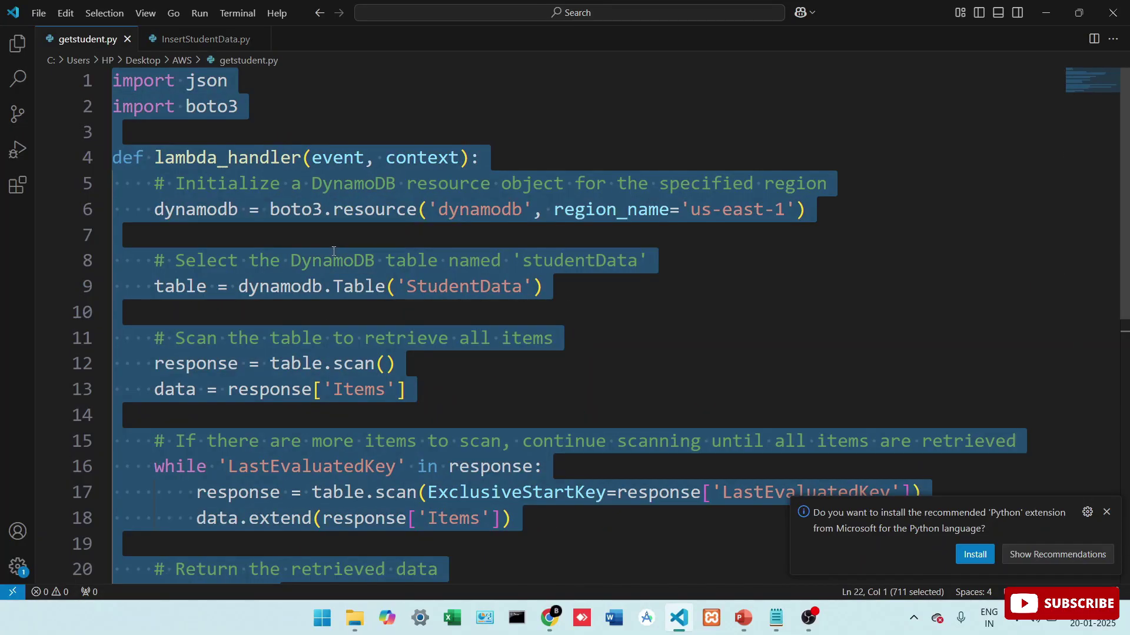
{"action": "left_click", "coordinate": [1041, 12]}
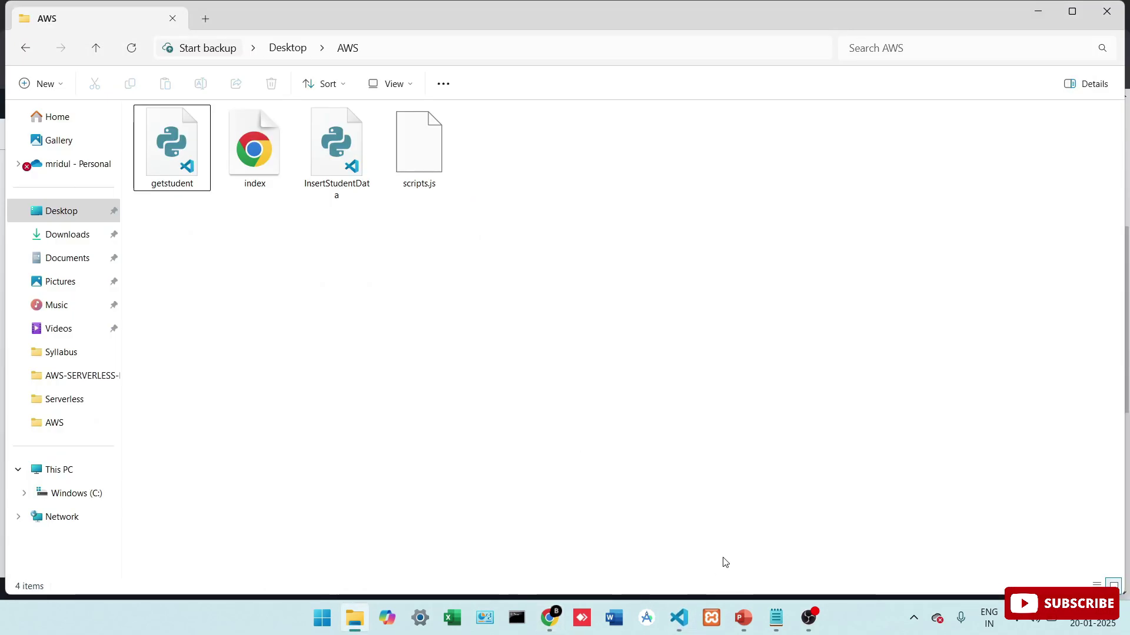
{"action": "left_click", "coordinate": [559, 617]}
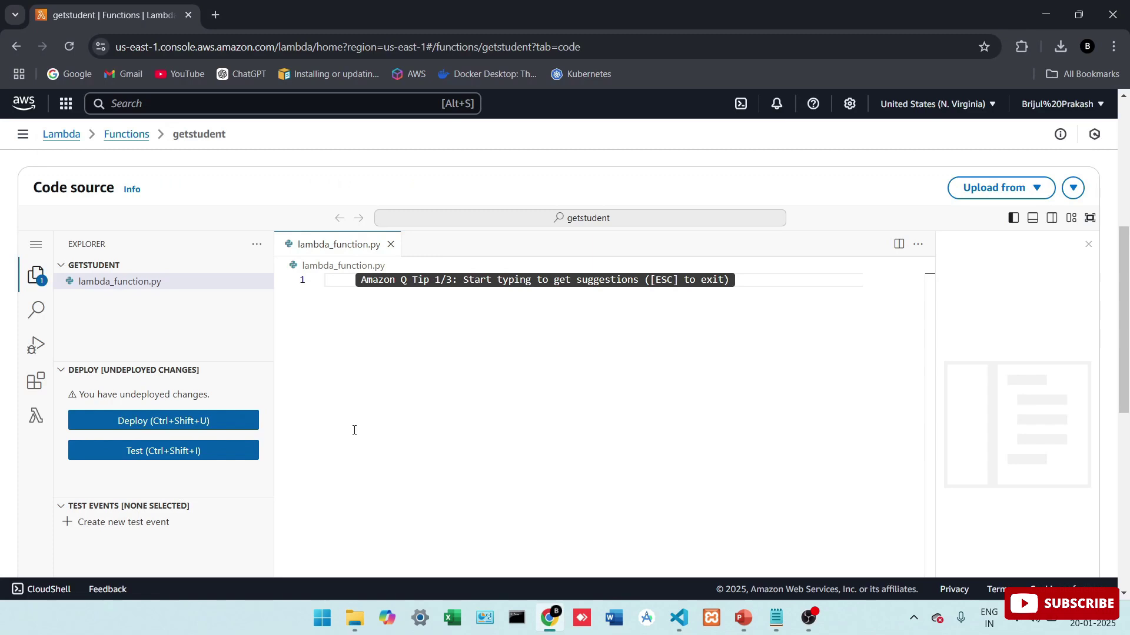
Step: Paste the StudentData scan code into getstudent's lambda_function.py and deploy it
{"action": "key", "text": "ctrl+v"}
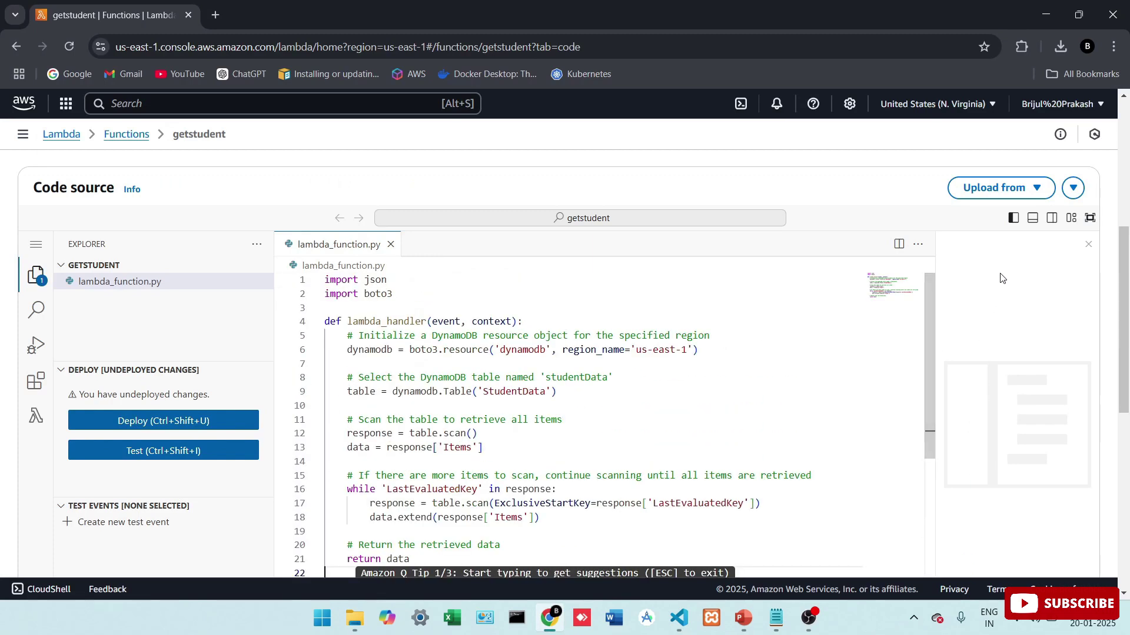
{"action": "left_click", "coordinate": [179, 421]}
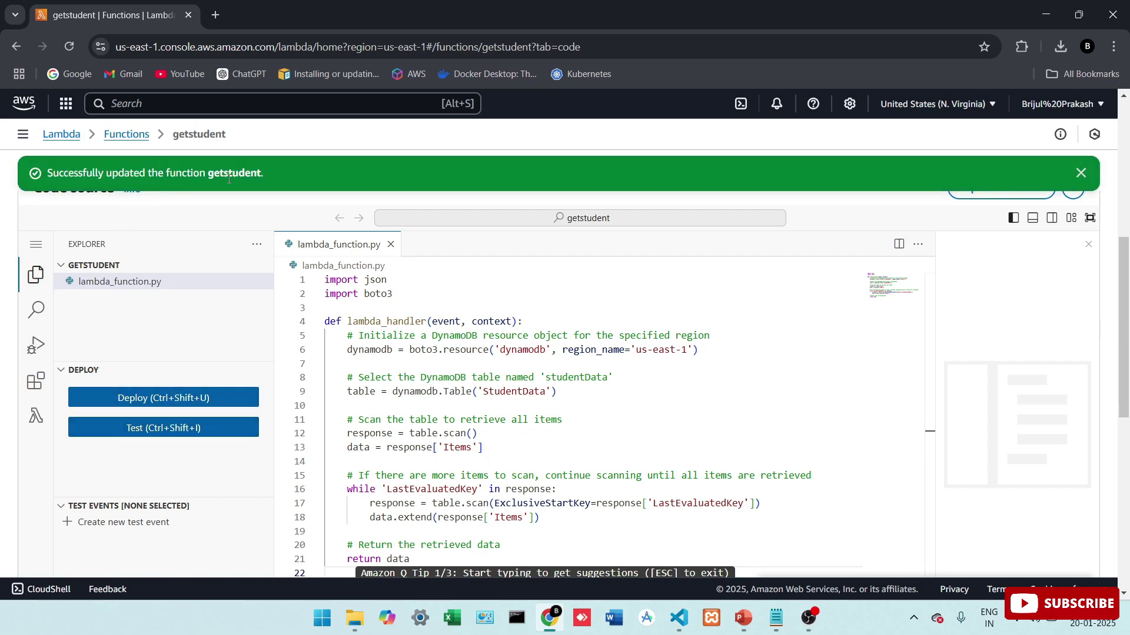
{"action": "left_click", "coordinate": [176, 428]}
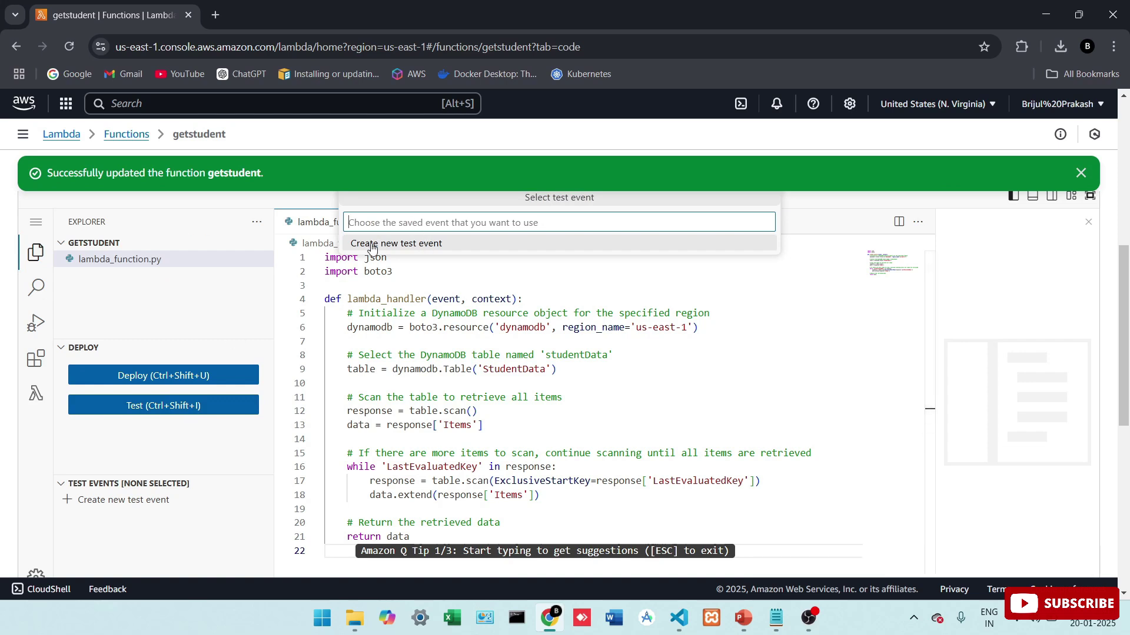
Step: Save a new test event named test1, run getstudent with it, and check the empty [] response
{"action": "left_click", "coordinate": [417, 247]}
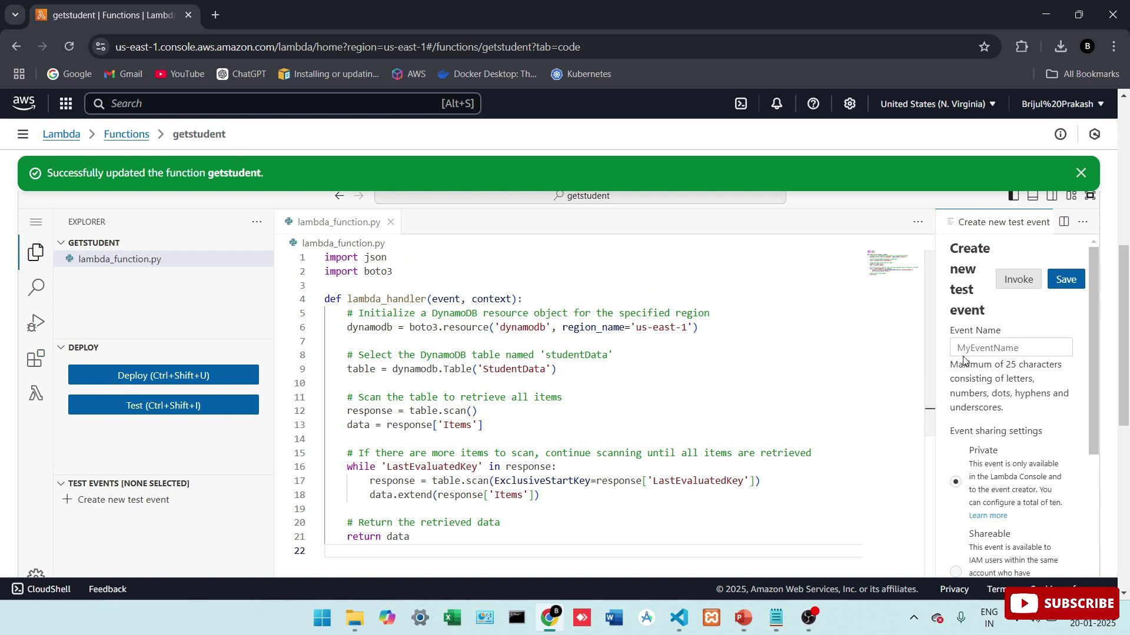
{"action": "left_click_drag", "start_coordinate": [936, 356], "coordinate": [615, 338]}
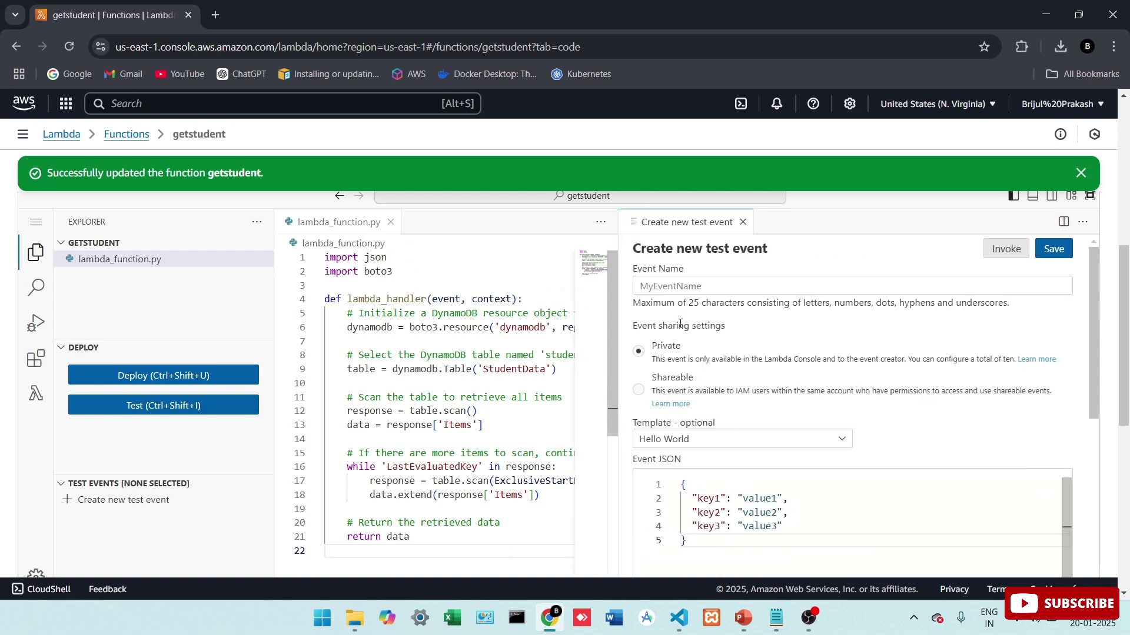
{"action": "left_click", "coordinate": [728, 289]}
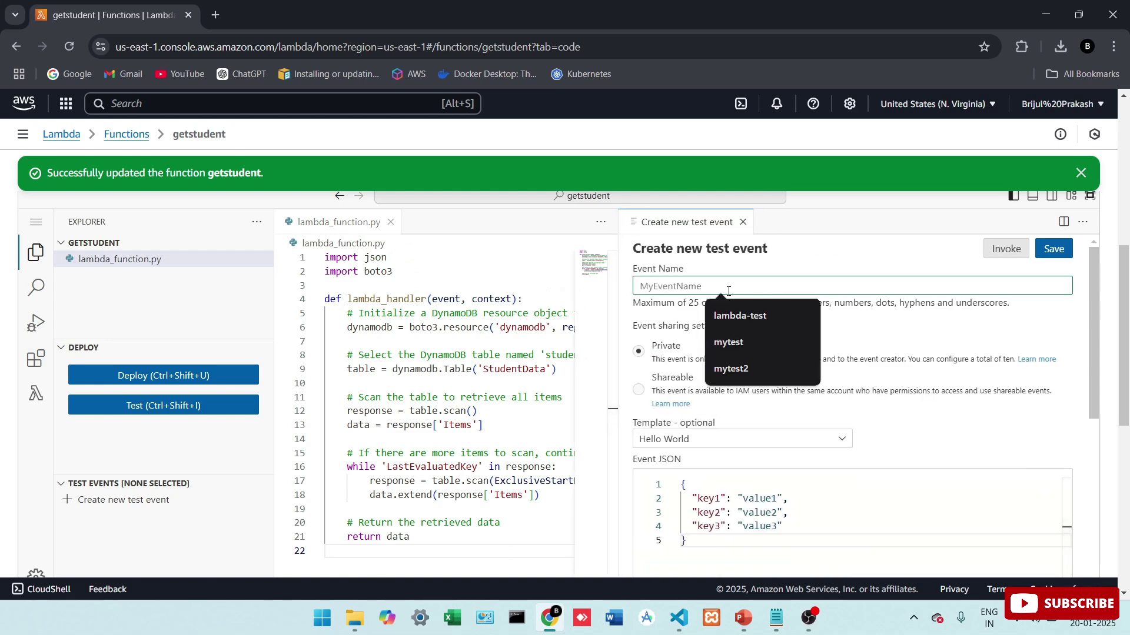
{"action": "type", "text": "test1"}
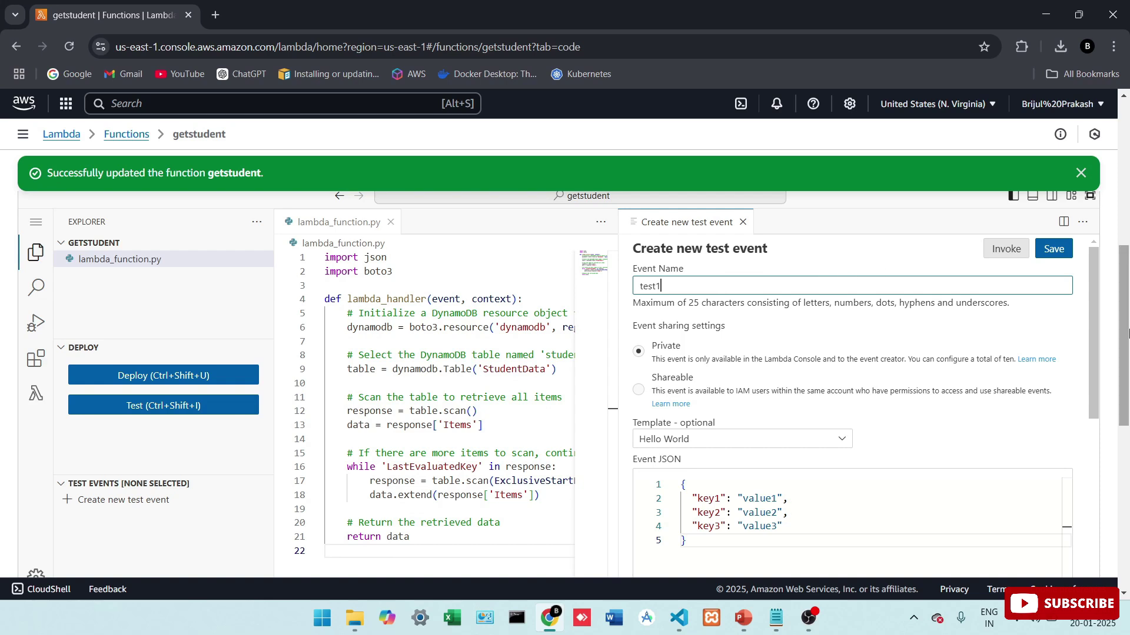
{"action": "left_click", "coordinate": [1088, 323]}
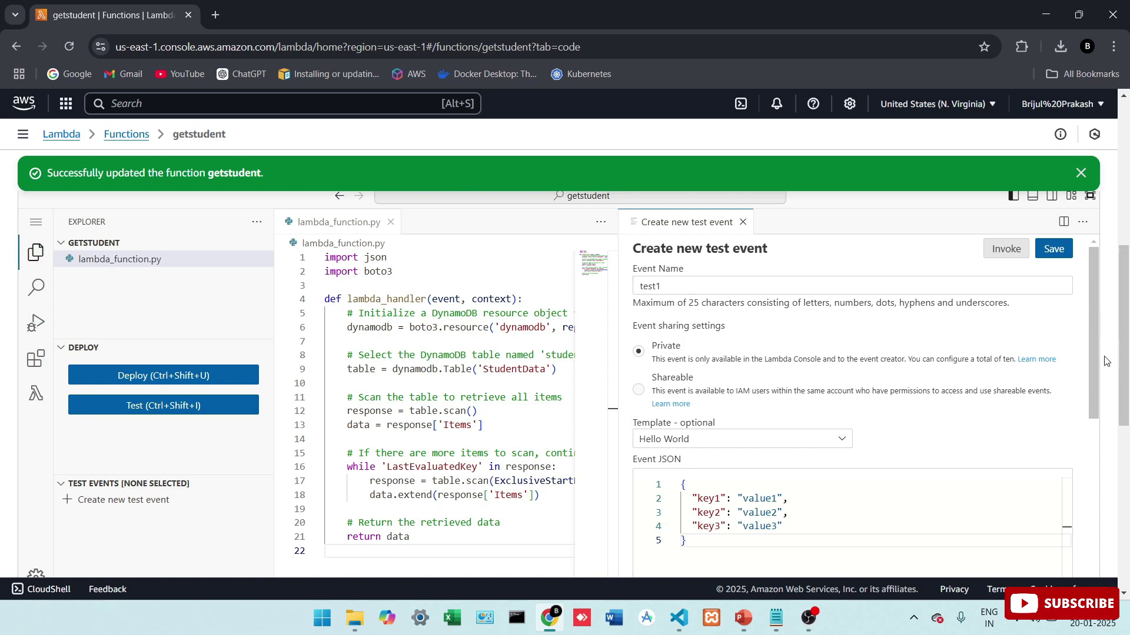
{"action": "left_click_drag", "start_coordinate": [1093, 359], "coordinate": [1093, 405]}
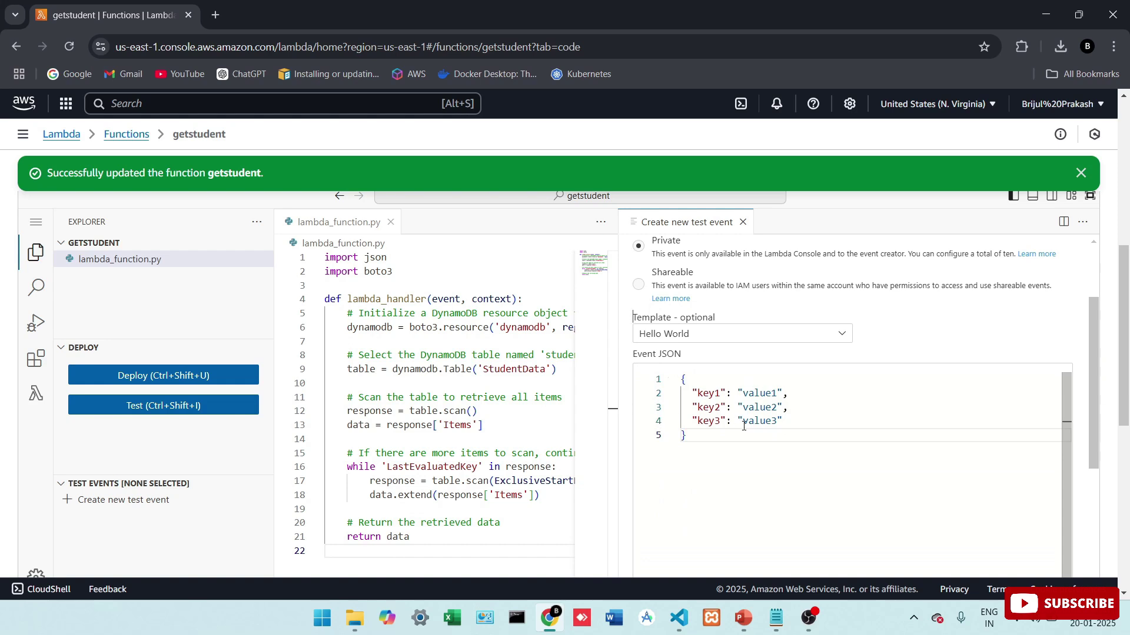
{"action": "left_click_drag", "start_coordinate": [1096, 426], "coordinate": [1114, 301]}
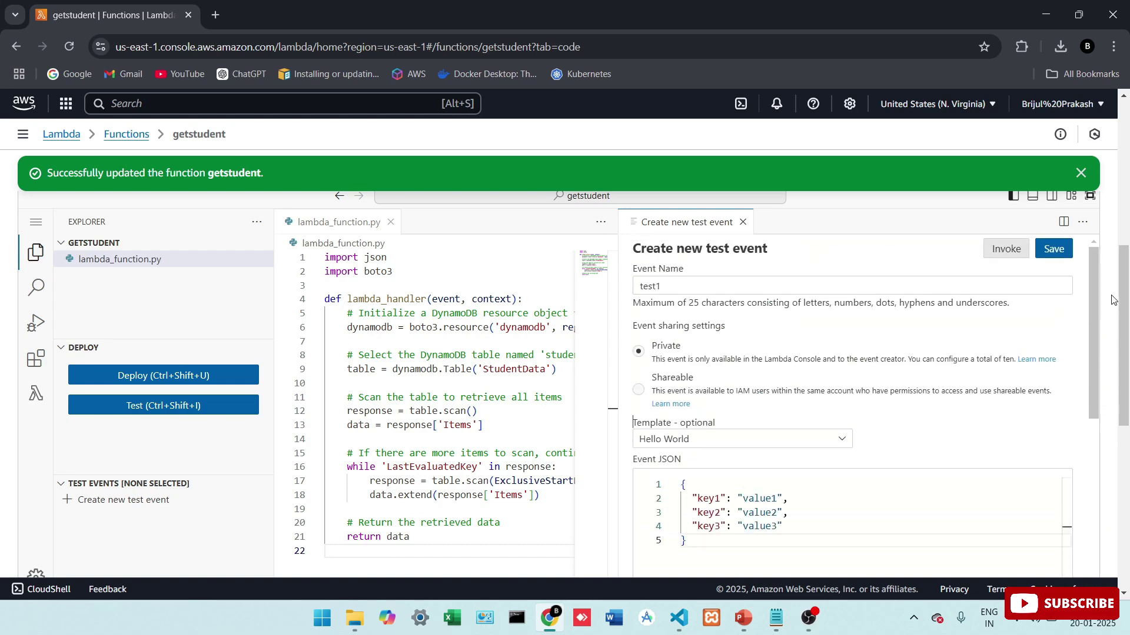
{"action": "left_click", "coordinate": [1054, 250]}
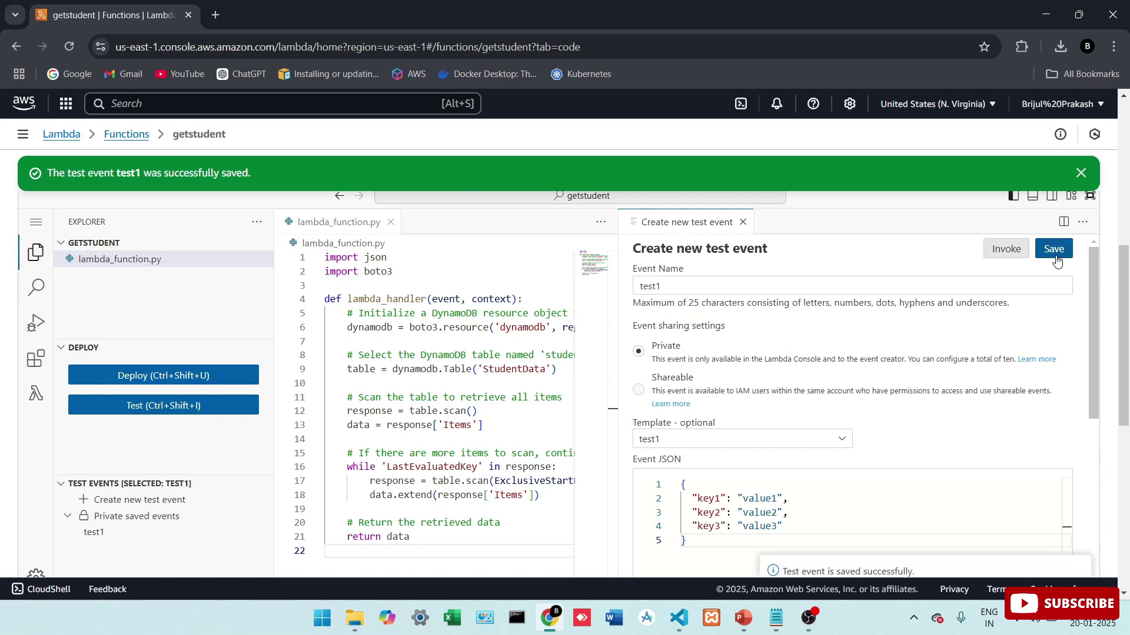
{"action": "left_click", "coordinate": [198, 406]}
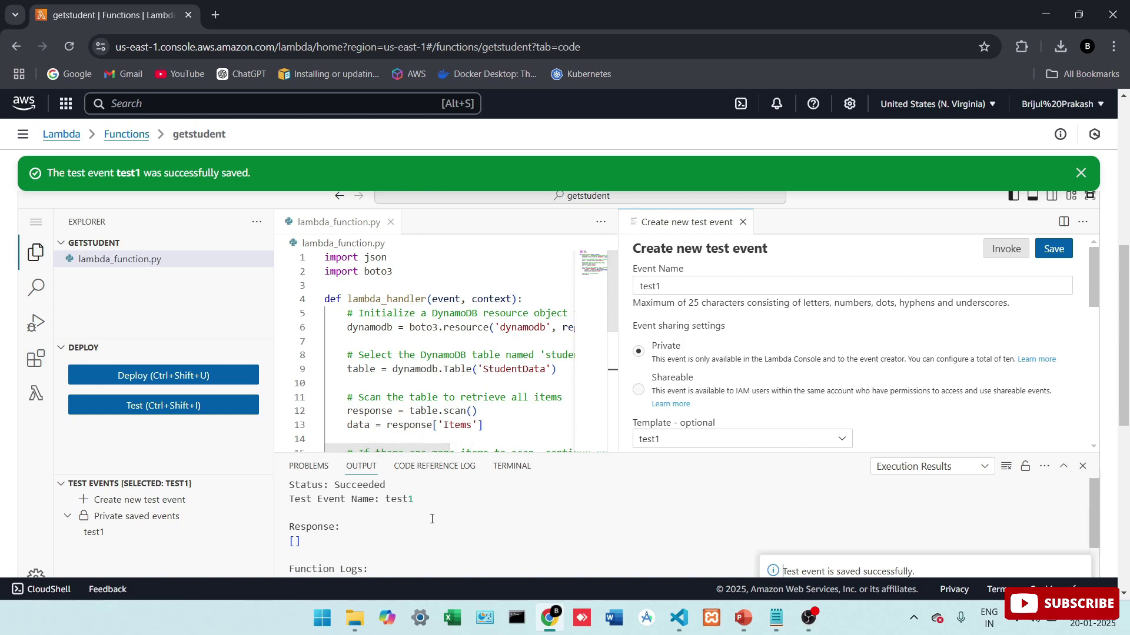
{"action": "left_click_drag", "start_coordinate": [299, 542], "coordinate": [289, 541]}
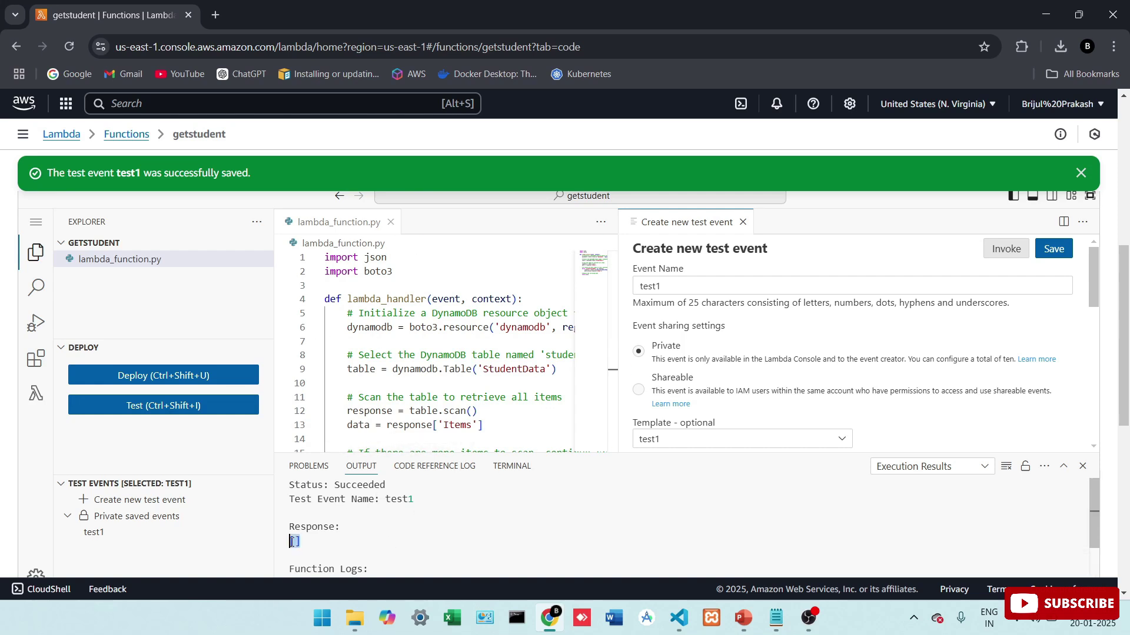
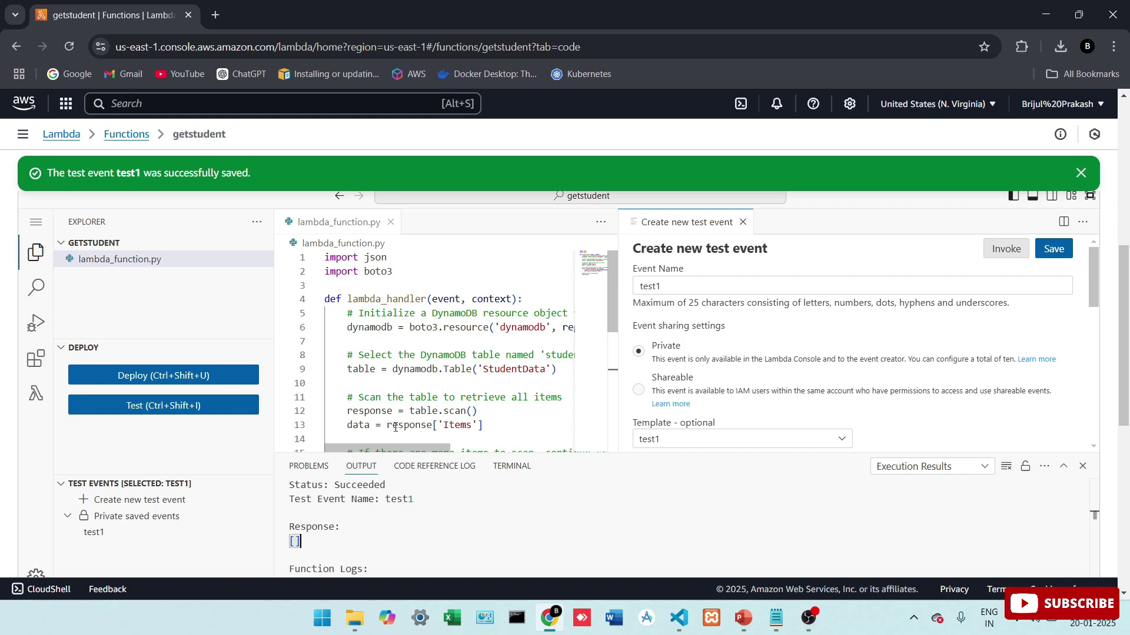
Step: Leave getstudent and go back to the Lambda Functions list via the breadcrumb
{"action": "left_click", "coordinate": [135, 134]}
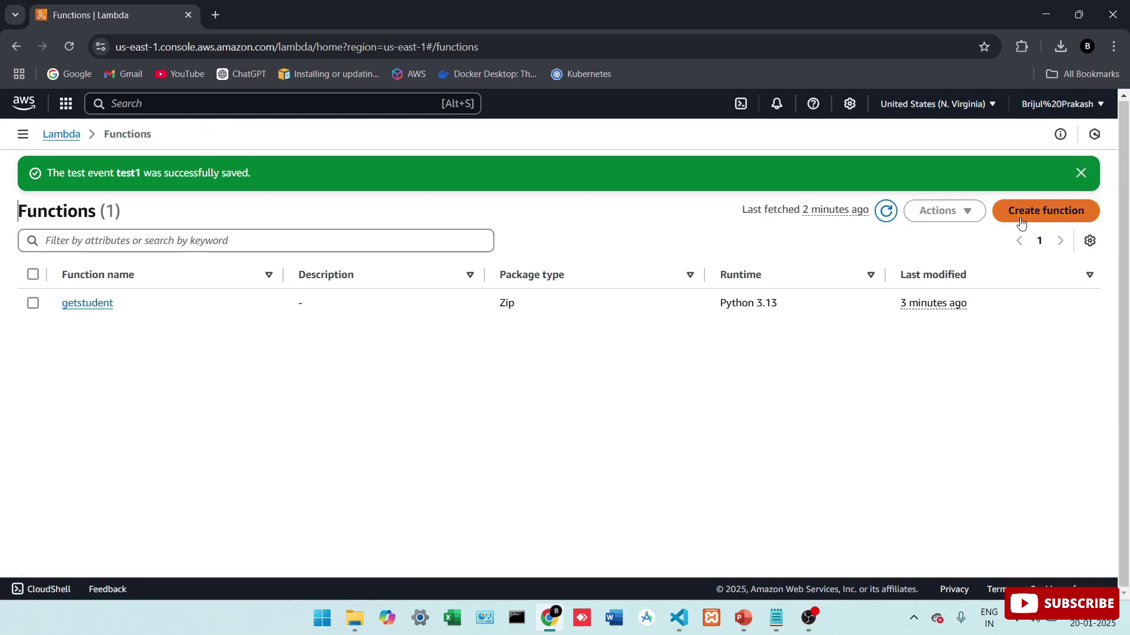
Step: Start a new Lambda function named InsertStudentData with the Python 3.13 runtime
{"action": "left_click", "coordinate": [1028, 219]}
{"action": "left_click", "coordinate": [203, 362]}
{"action": "type", "text": "InsertStudentData"}
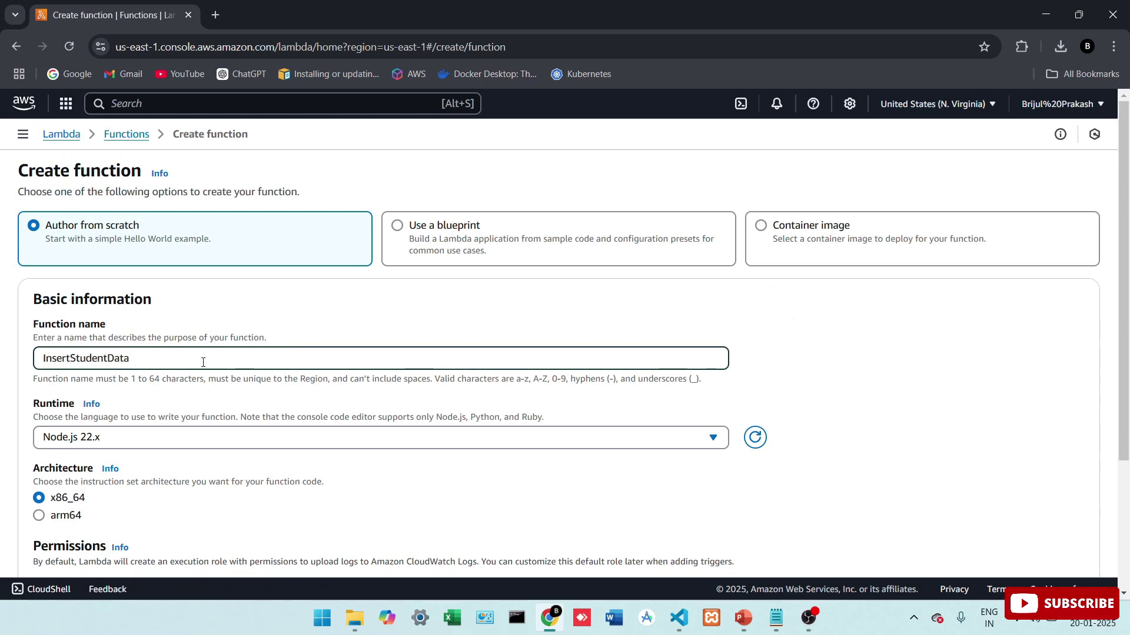
{"action": "left_click", "coordinate": [325, 436]}
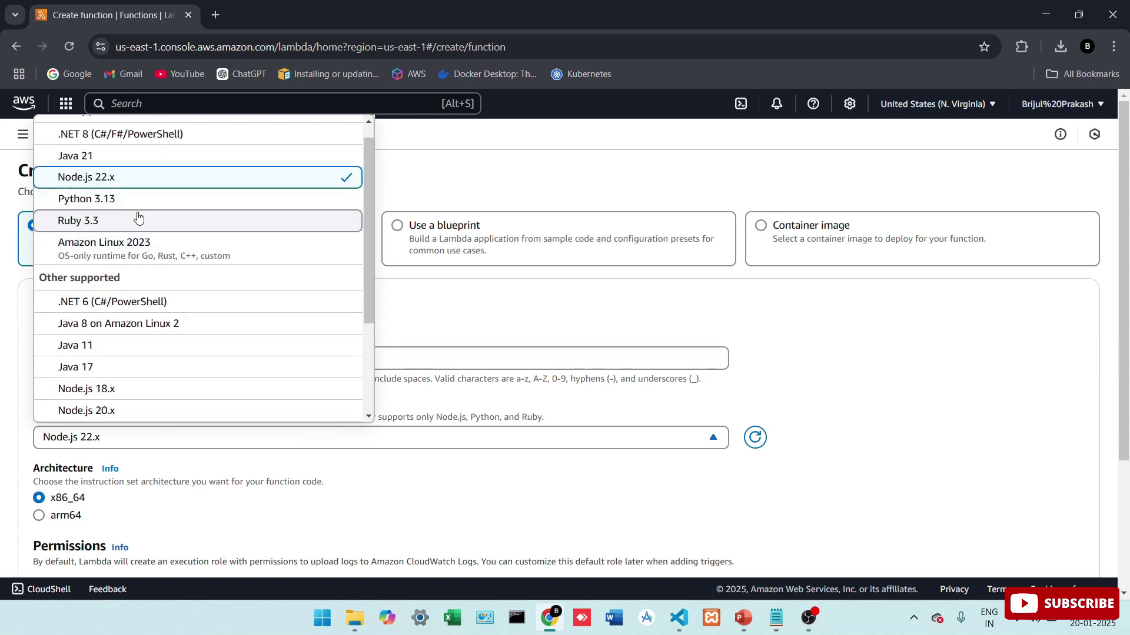
{"action": "left_click", "coordinate": [171, 198]}
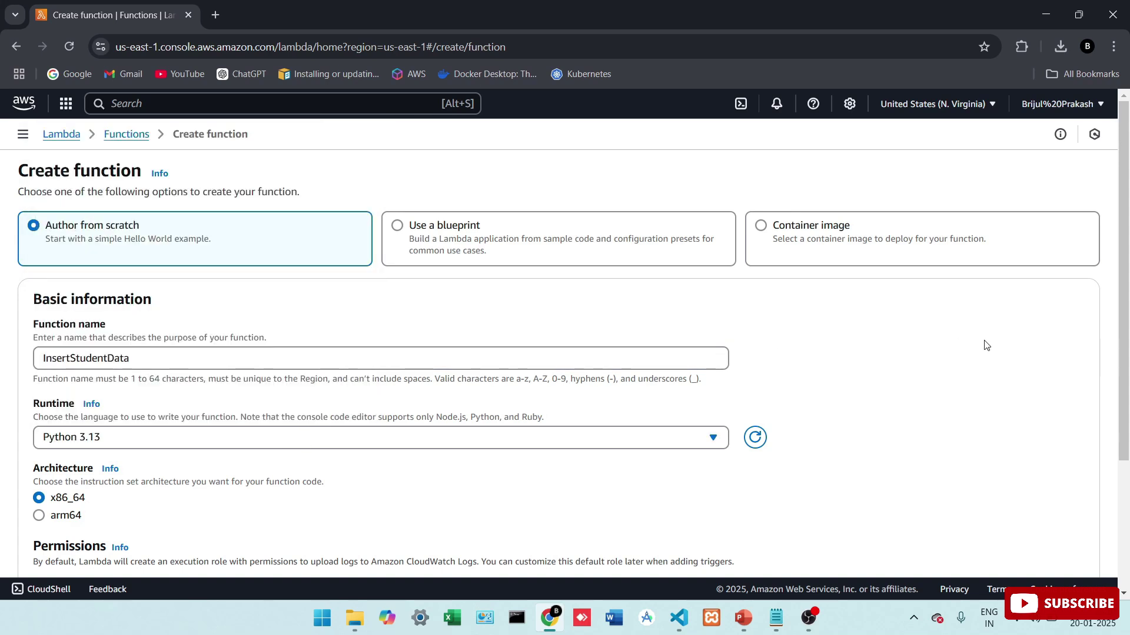
Step: Use the existing service-role/Lambda-role-04tlv24w execution role and create the function
{"action": "scroll", "coordinate": [530, 412], "scroll_direction": "down", "scroll_amount": 2}
{"action": "left_click", "coordinate": [118, 496]}
{"action": "scroll", "coordinate": [117, 497], "scroll_direction": "down", "scroll_amount": 2}
{"action": "left_click", "coordinate": [83, 494]}
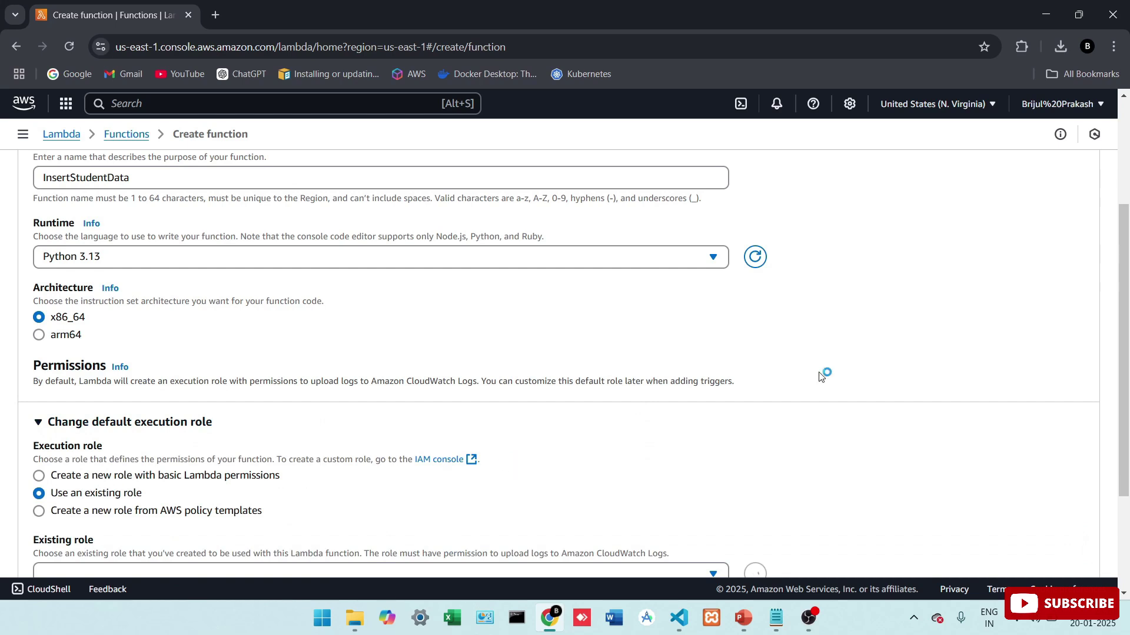
{"action": "left_click_drag", "start_coordinate": [1127, 352], "coordinate": [1128, 457]}
{"action": "left_click", "coordinate": [1011, 550]}
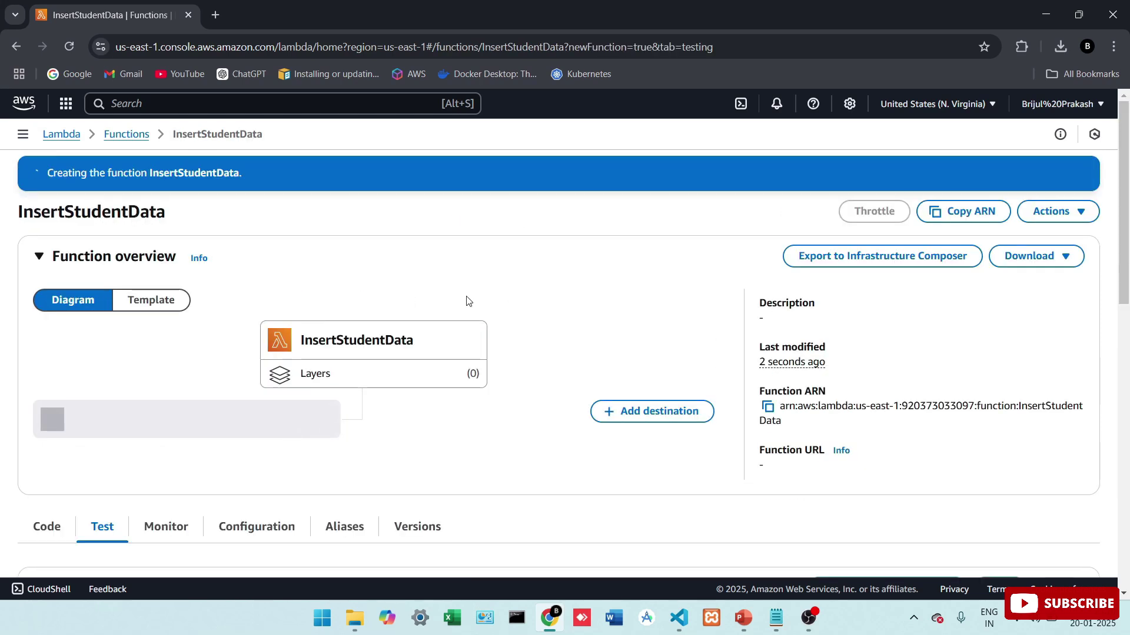
{"action": "scroll", "coordinate": [156, 406], "scroll_direction": "down", "scroll_amount": 3}
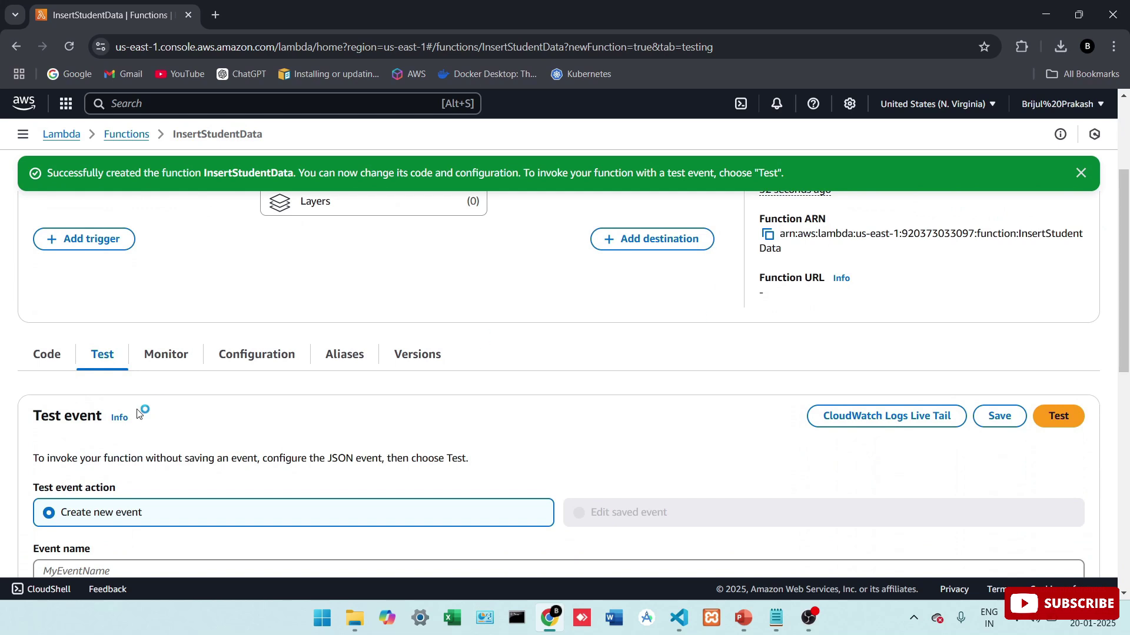
{"action": "left_click", "coordinate": [50, 372]}
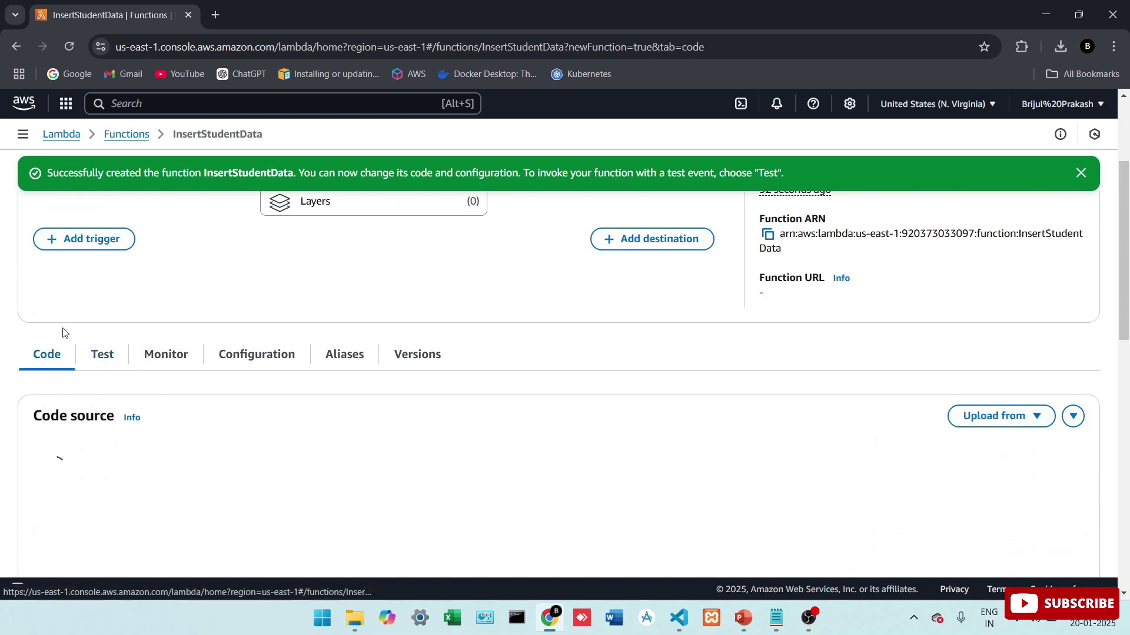
Step: Copy the local handler code and paste it into InsertStudentData's lambda_function.py, checking the StudentData table name
{"action": "left_click_drag", "start_coordinate": [1126, 300], "coordinate": [1126, 367]}
{"action": "key", "text": "alt+Tab"}
{"action": "left_click", "coordinate": [311, 298]}
{"action": "key", "text": "ctrl+a"}
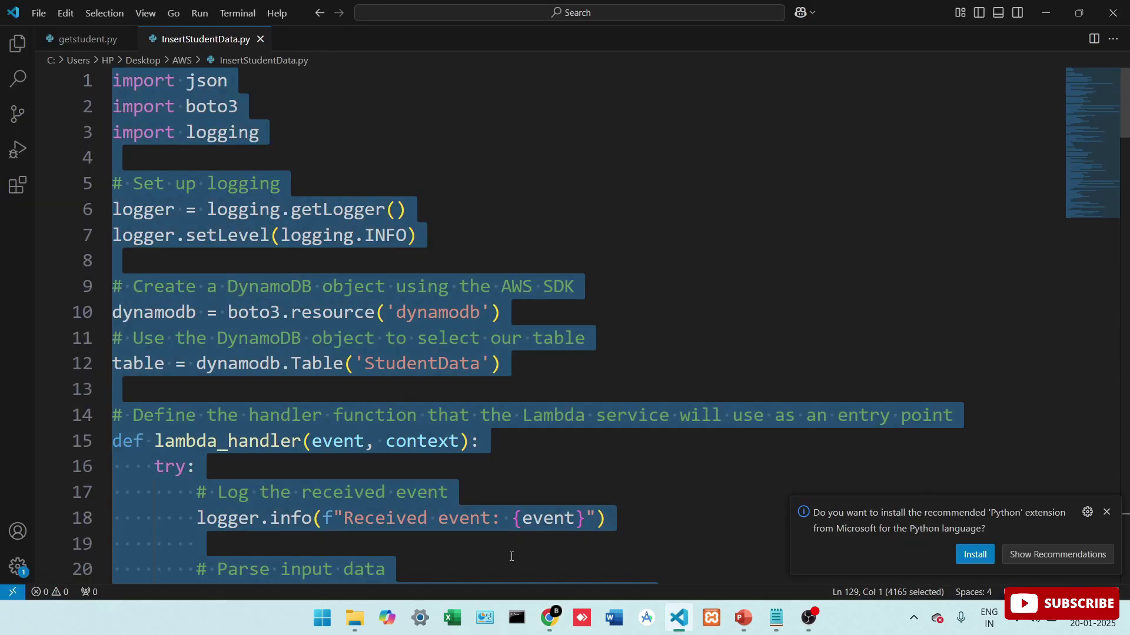
{"action": "left_click", "coordinate": [549, 618]}
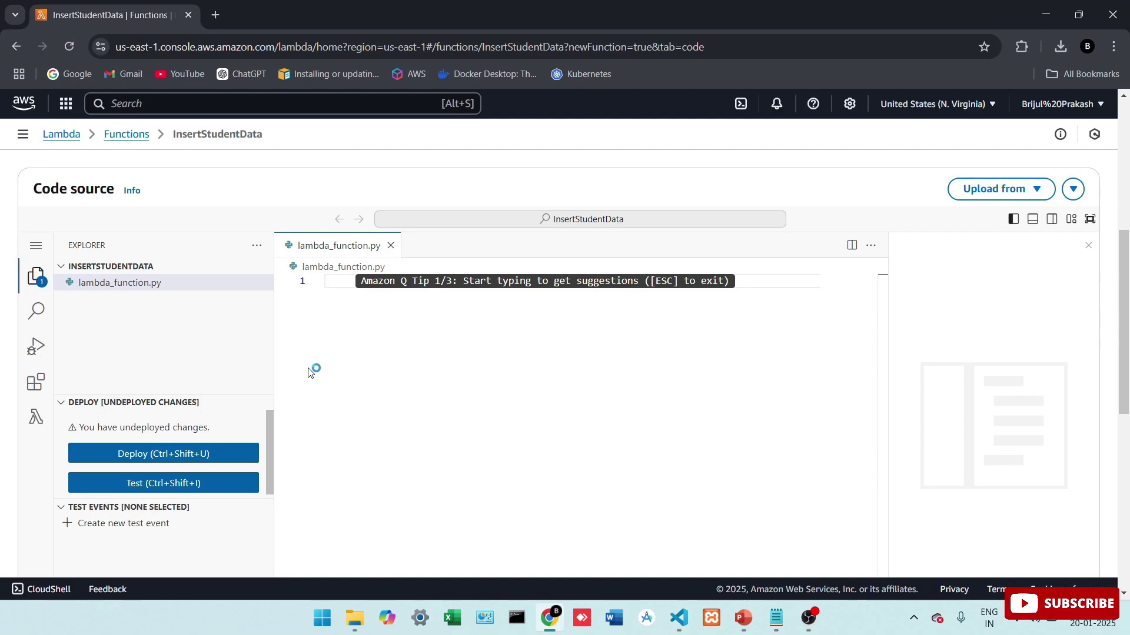
{"action": "key", "text": "ctrl+v"}
{"action": "left_click_drag", "start_coordinate": [883, 520], "coordinate": [885, 282]}
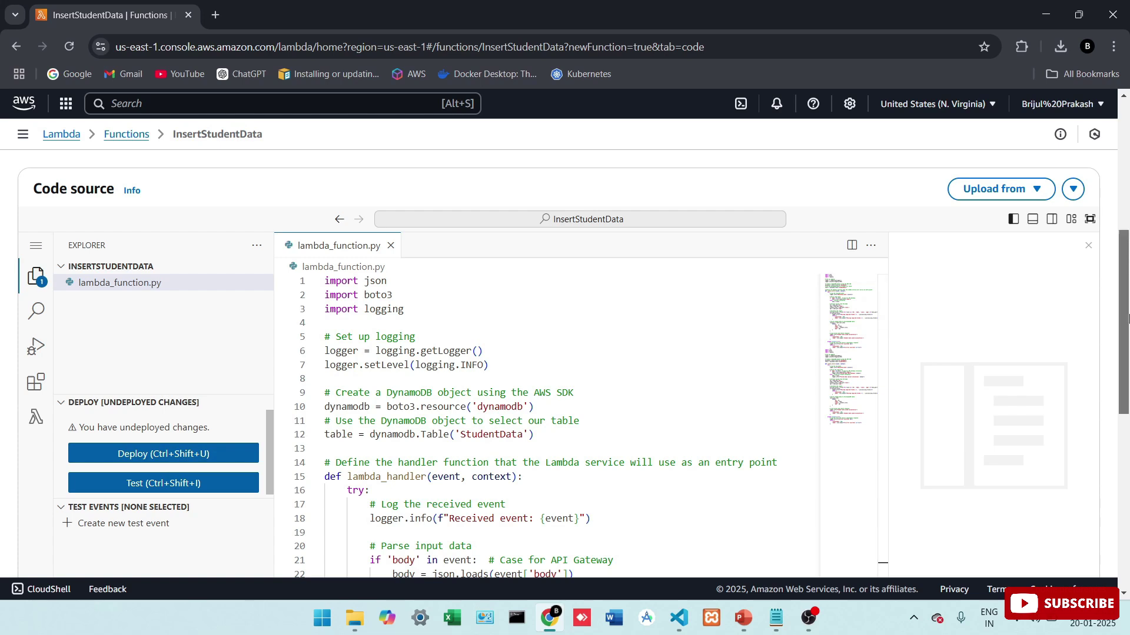
{"action": "scroll", "coordinate": [1126, 340], "scroll_direction": "down", "scroll_amount": 1}
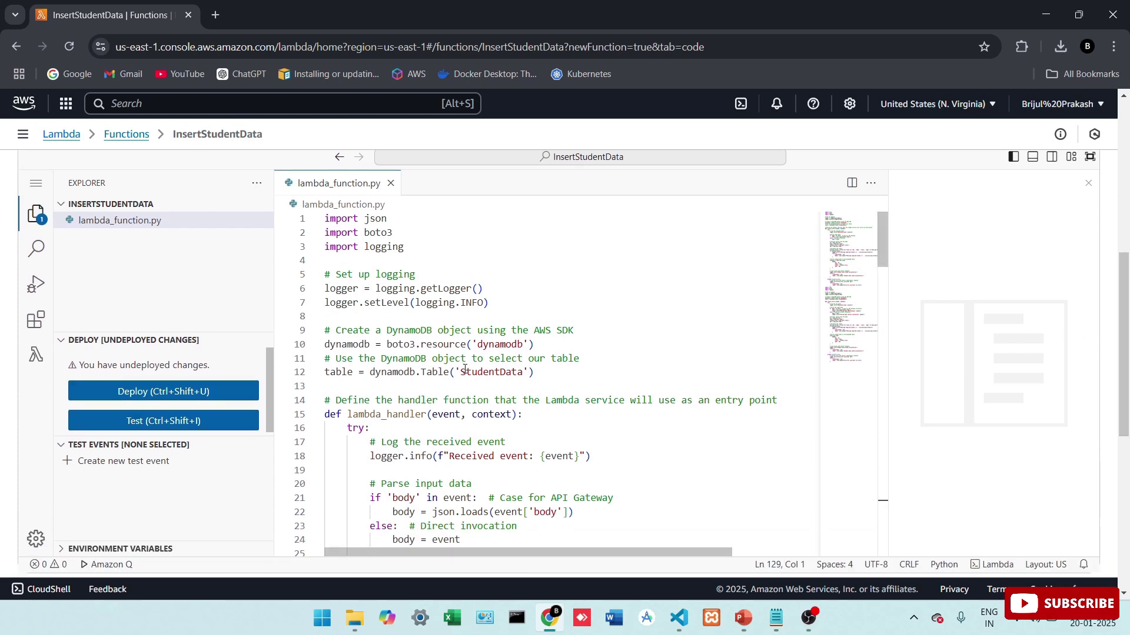
{"action": "left_click_drag", "start_coordinate": [462, 371], "coordinate": [522, 372]}
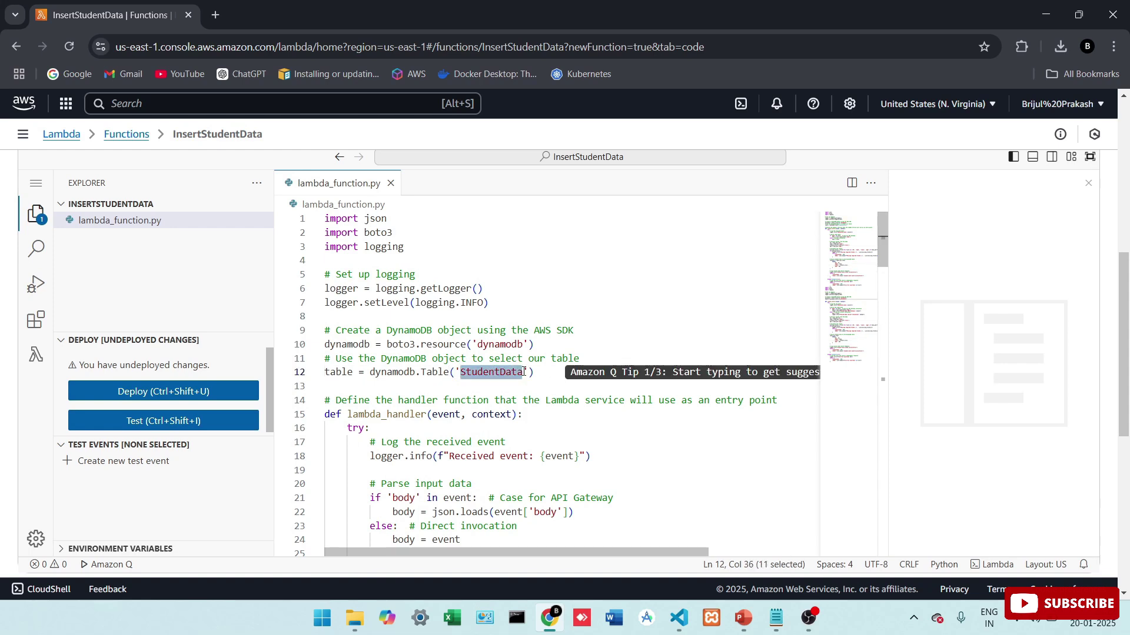
Step: In a new browser tab, sign in to the console and open the DynamoDB Tables page
{"action": "left_click", "coordinate": [215, 15]}
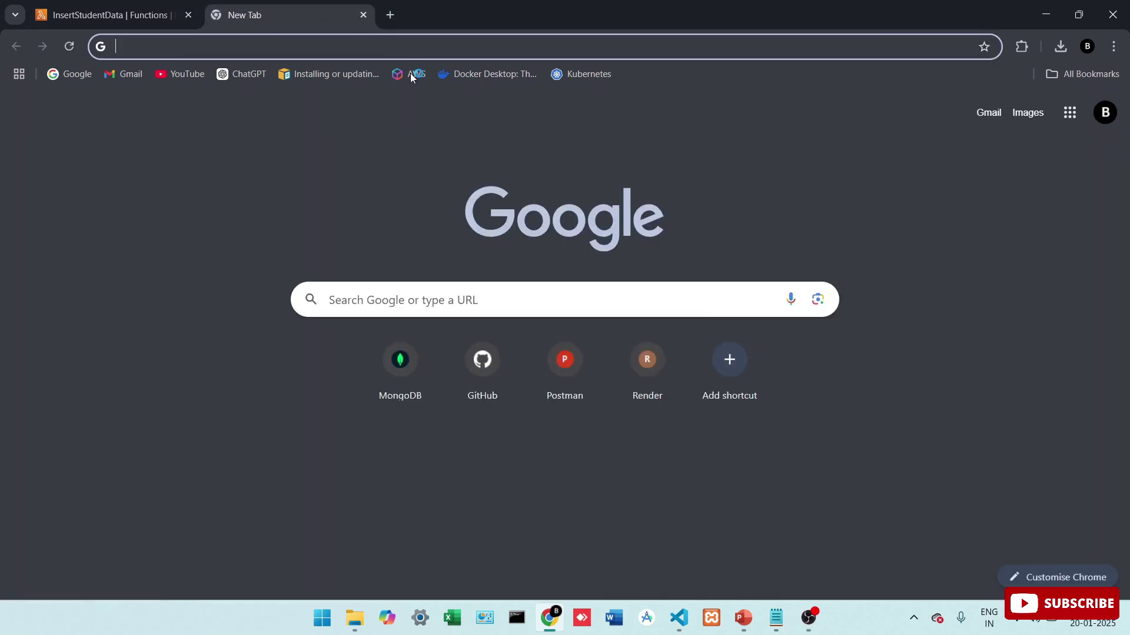
{"action": "left_click", "coordinate": [411, 73]}
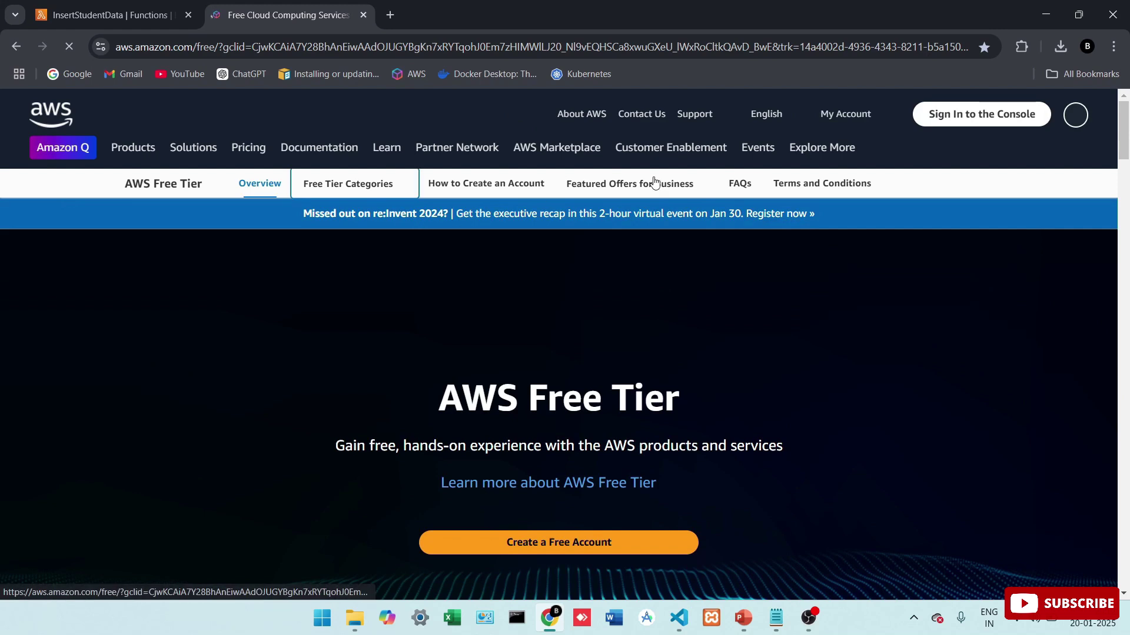
{"action": "left_click", "coordinate": [654, 183]}
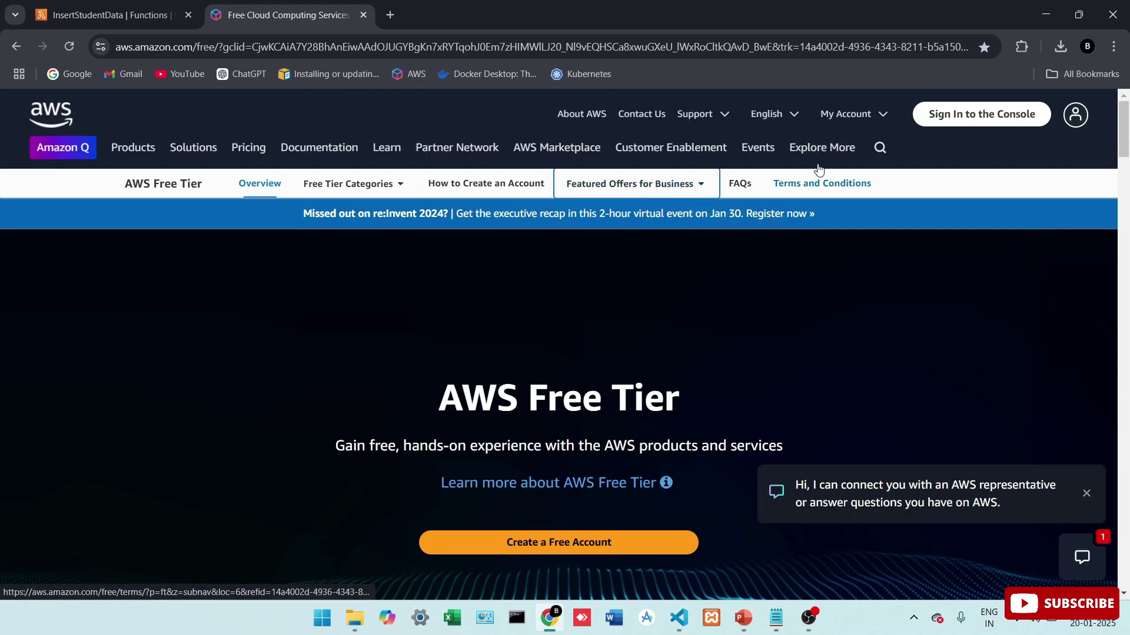
{"action": "left_click", "coordinate": [975, 116]}
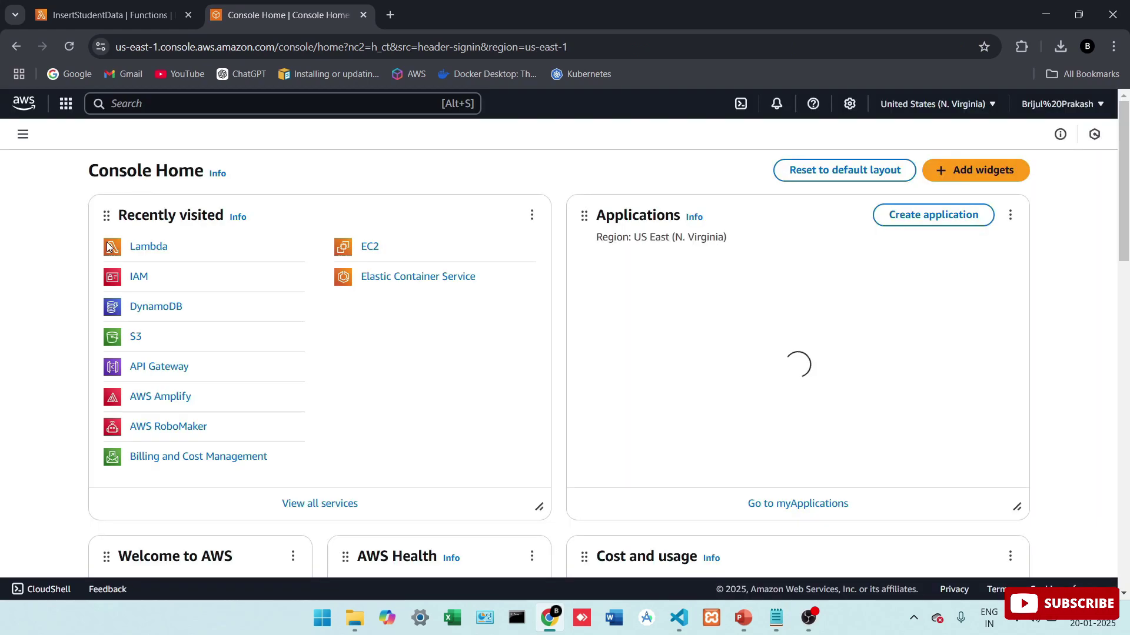
{"action": "left_click", "coordinate": [145, 308]}
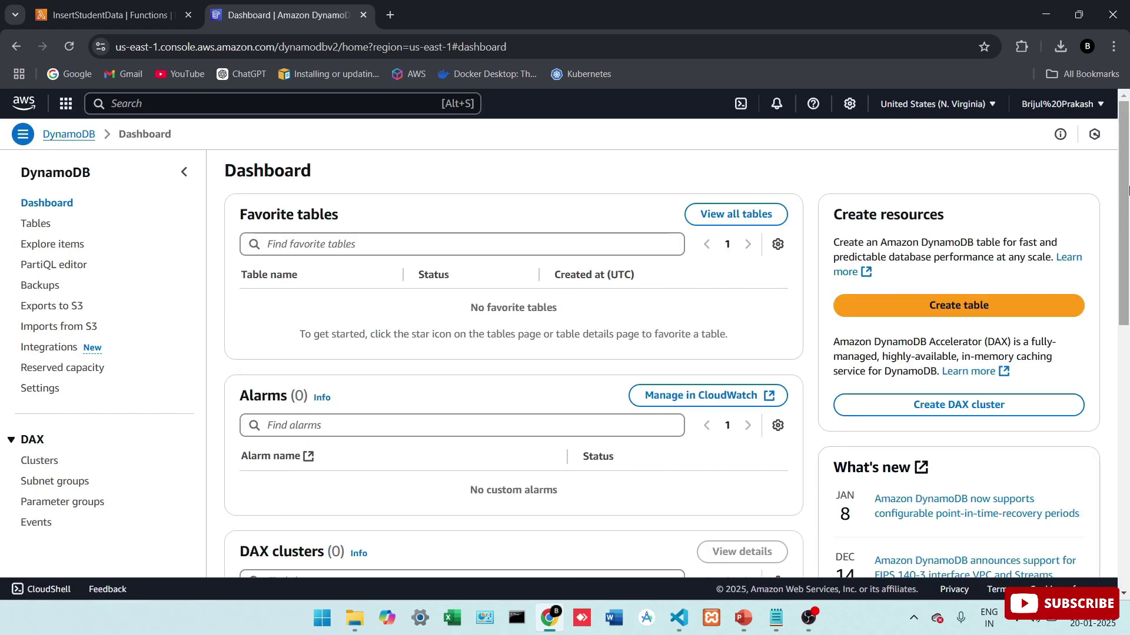
{"action": "scroll", "coordinate": [1128, 194], "scroll_direction": "down", "scroll_amount": 4}
{"action": "scroll", "coordinate": [1128, 194], "scroll_direction": "up", "scroll_amount": 4}
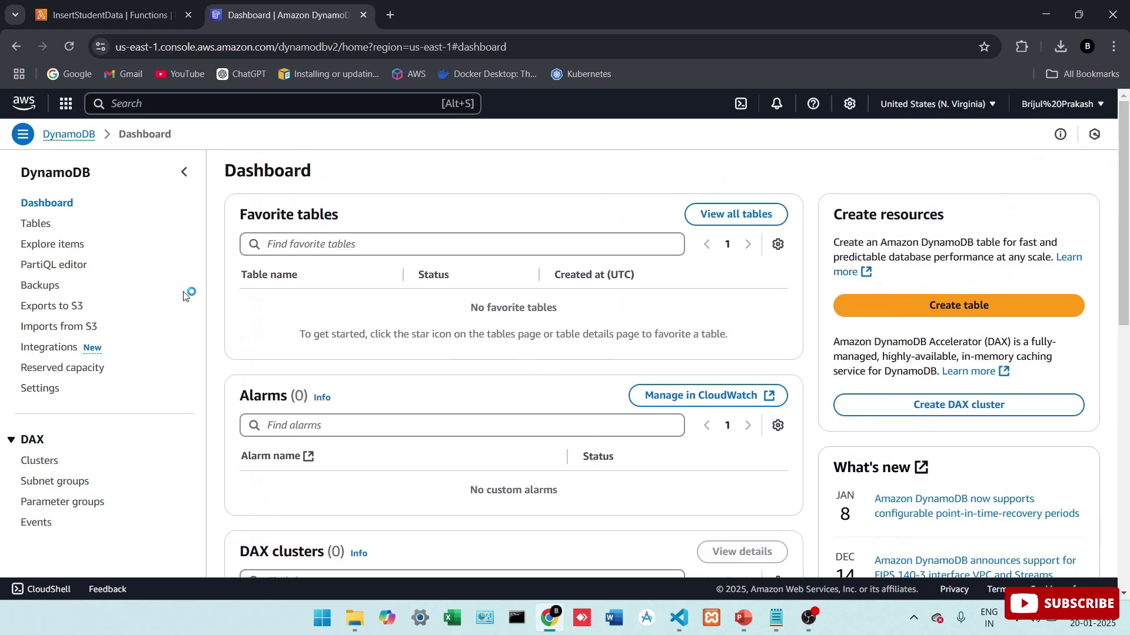
{"action": "left_click", "coordinate": [30, 225]}
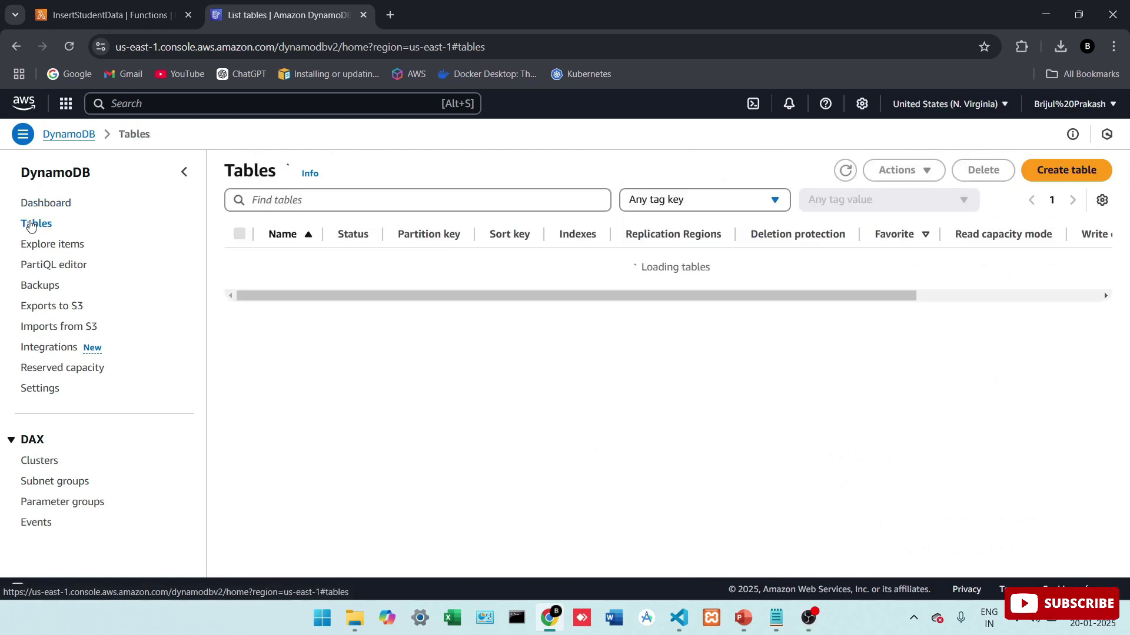
Step: Deploy the InsertStudentData code and start a new test event named test2
{"action": "left_click", "coordinate": [112, 15]}
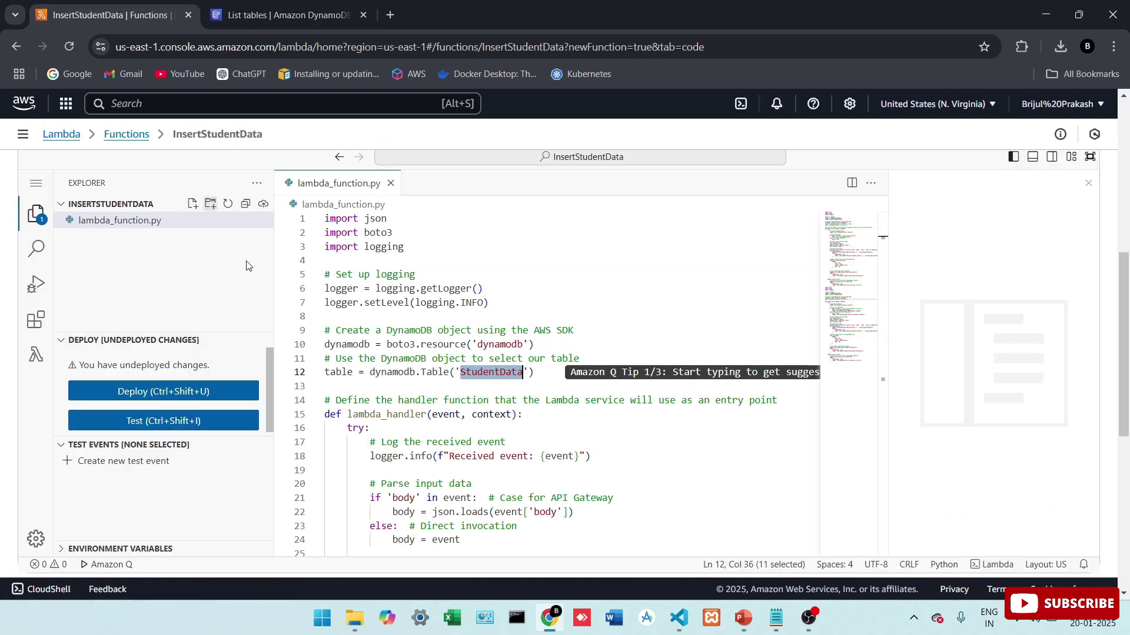
{"action": "left_click", "coordinate": [545, 403]}
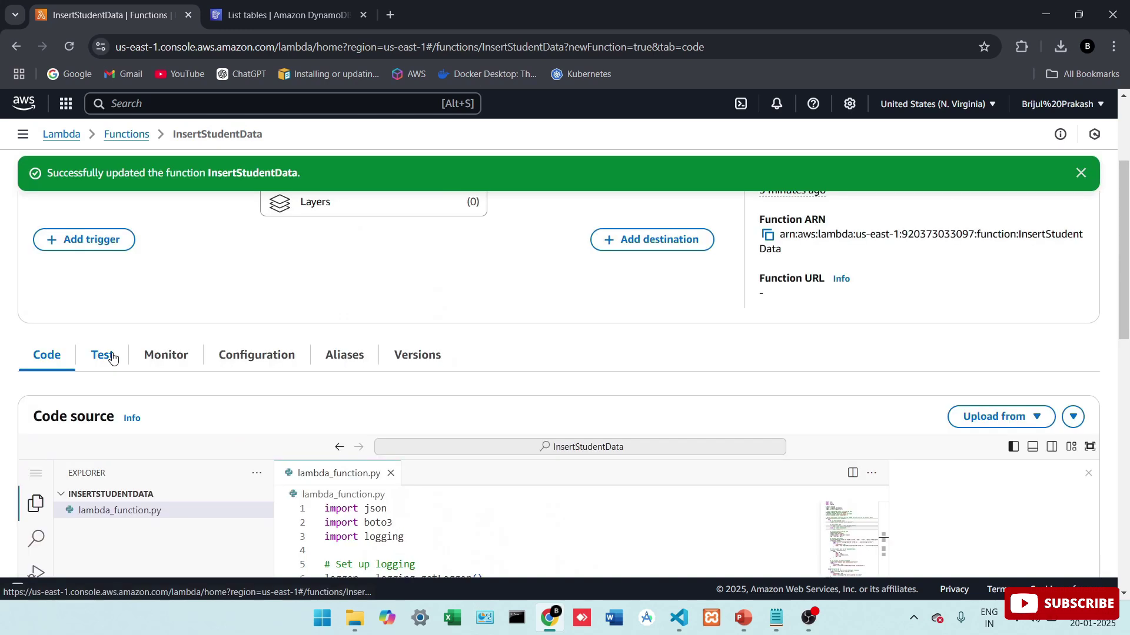
{"action": "left_click", "coordinate": [104, 354]}
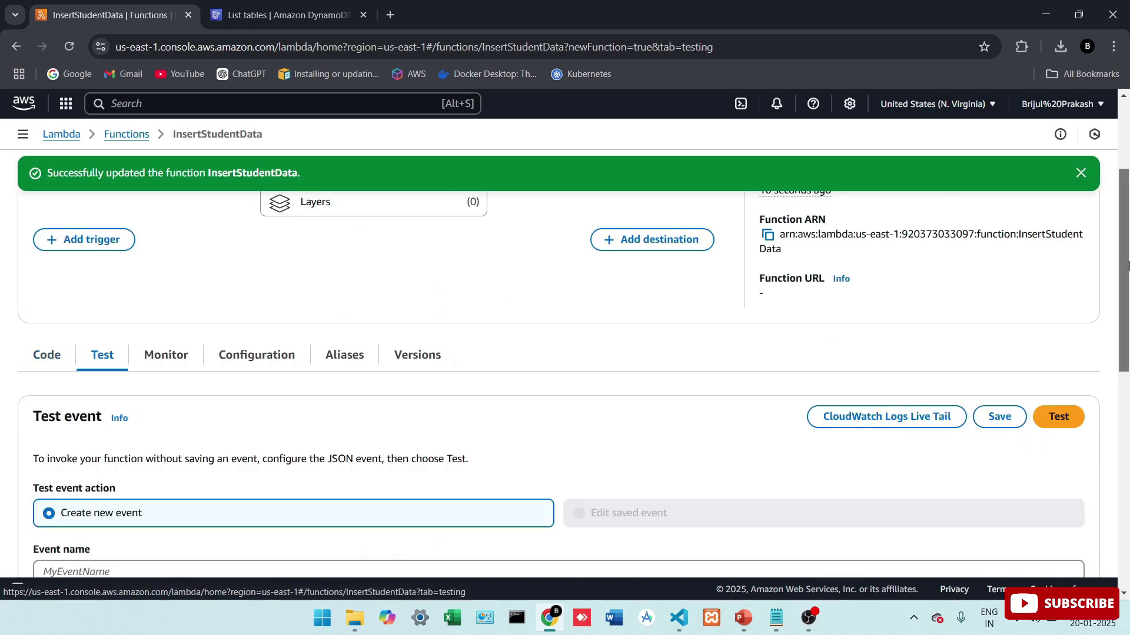
{"action": "scroll", "coordinate": [1066, 360], "scroll_direction": "down", "scroll_amount": 4}
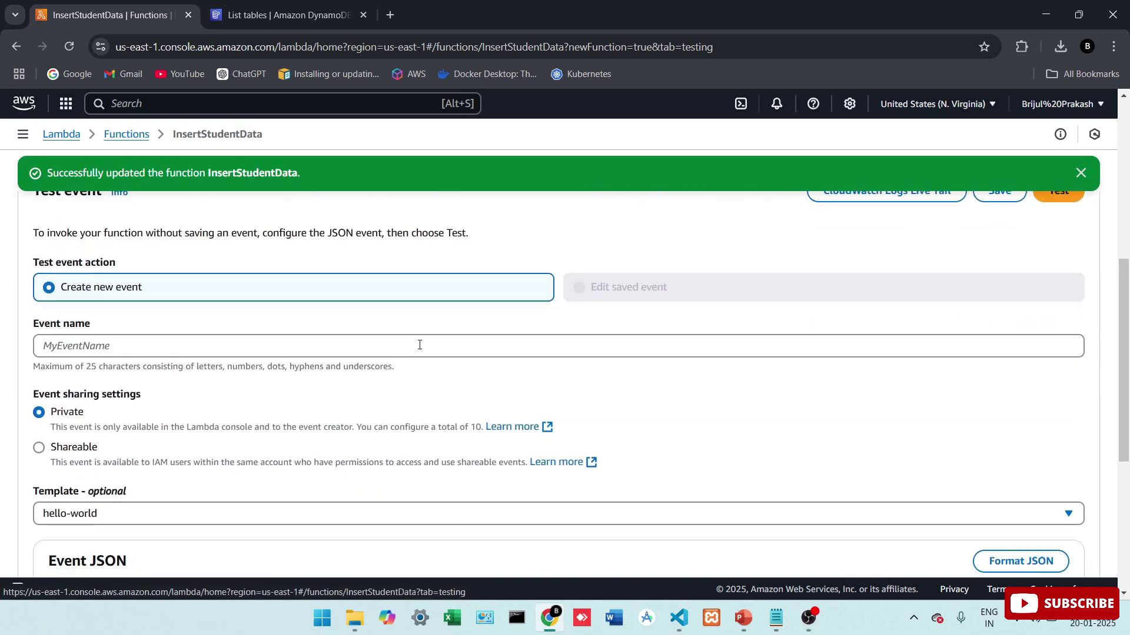
{"action": "left_click", "coordinate": [131, 345]}
{"action": "type", "text": "test2"}
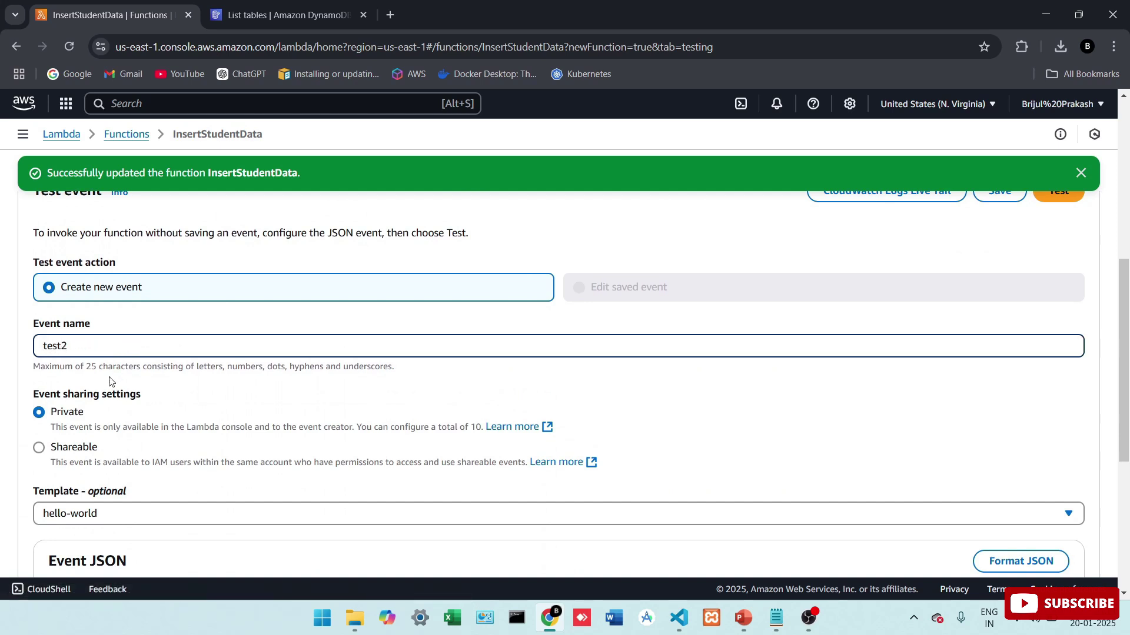
{"action": "left_click_drag", "start_coordinate": [1127, 285], "coordinate": [1127, 351]}
{"action": "left_click_drag", "start_coordinate": [193, 455], "coordinate": [84, 430]}
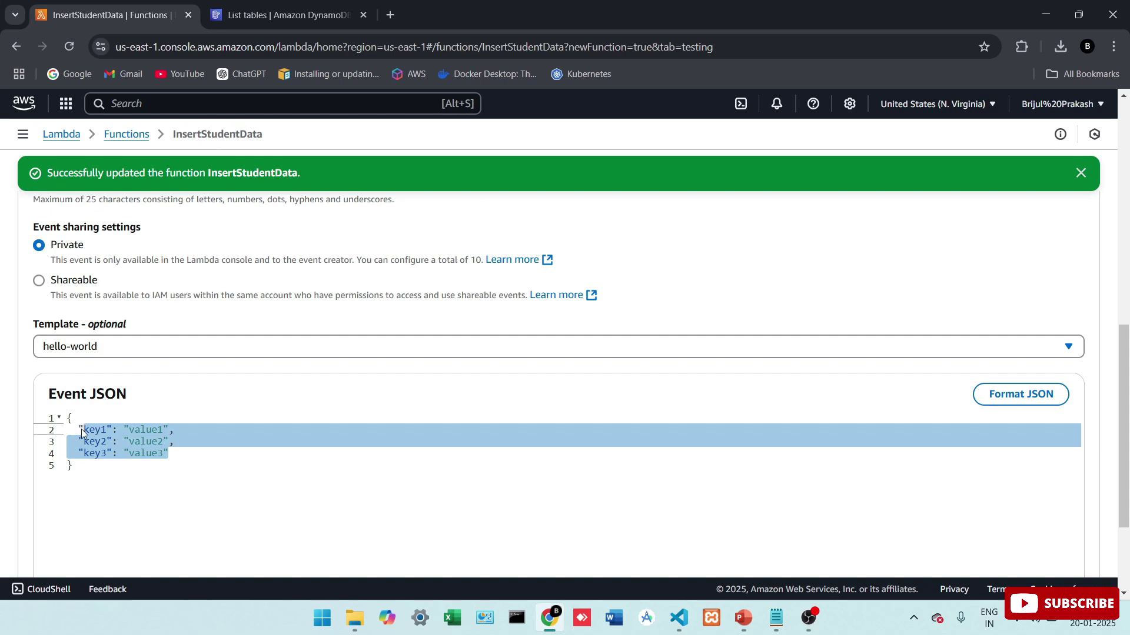
{"action": "left_click", "coordinate": [258, 479]}
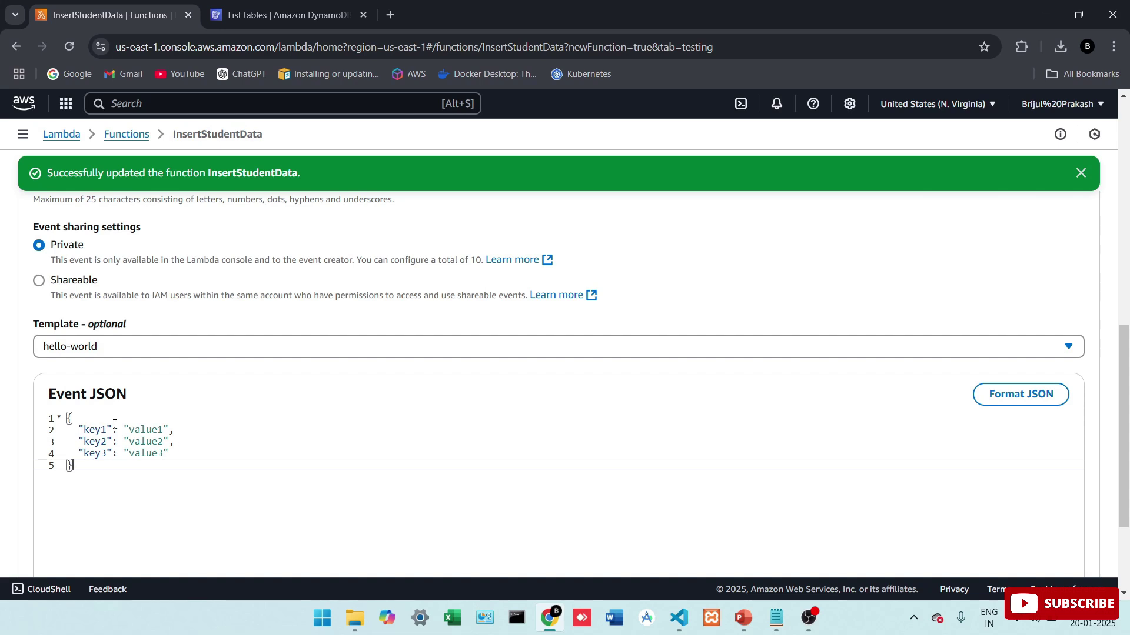
{"action": "left_click", "coordinate": [776, 618]}
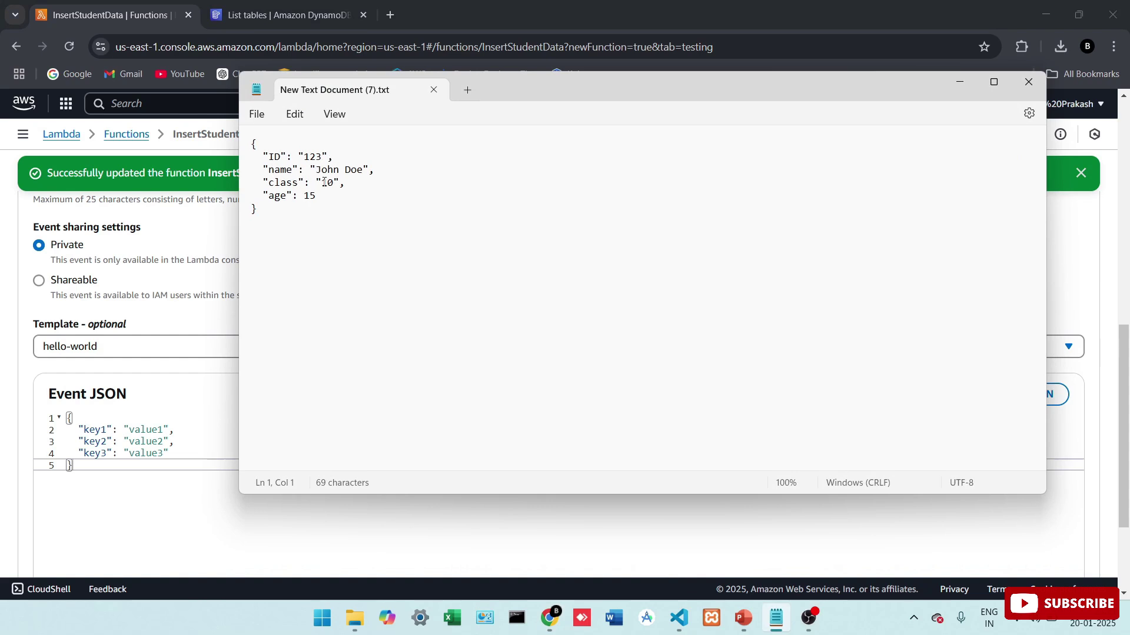
Step: Replace the event JSON with the student record, setting ID to "1" and entering a new student name
{"action": "left_click_drag", "start_coordinate": [271, 225], "coordinate": [238, 143]}
{"action": "key", "text": "ctrl+c"}
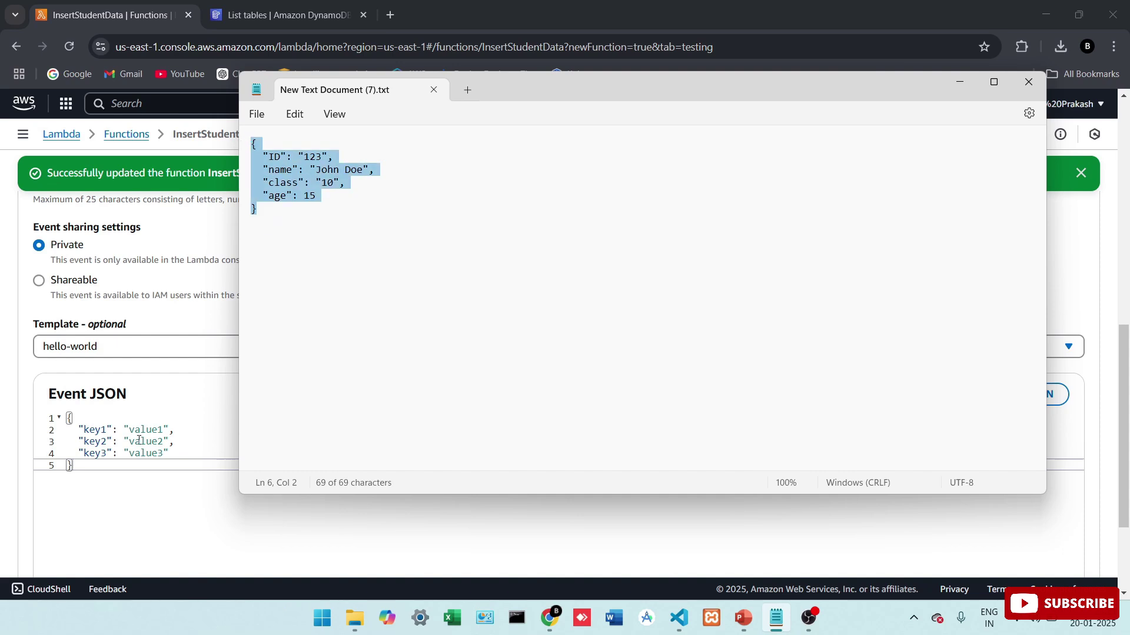
{"action": "left_click", "coordinate": [108, 482]}
{"action": "left_click_drag", "start_coordinate": [107, 481], "coordinate": [64, 401]}
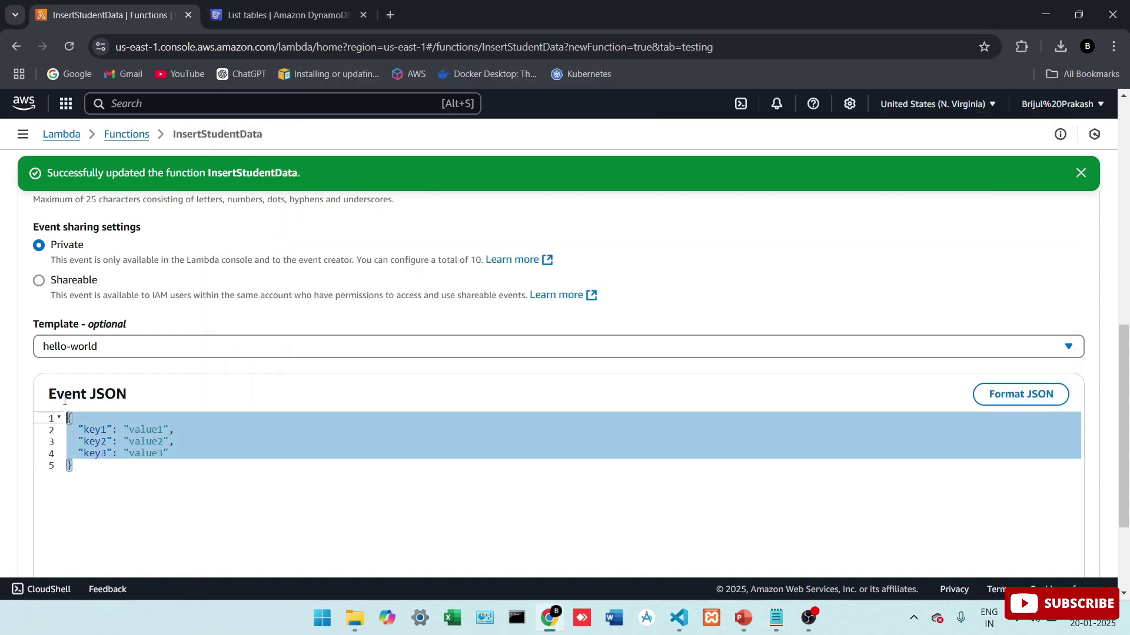
{"action": "key", "text": "ctrl+v"}
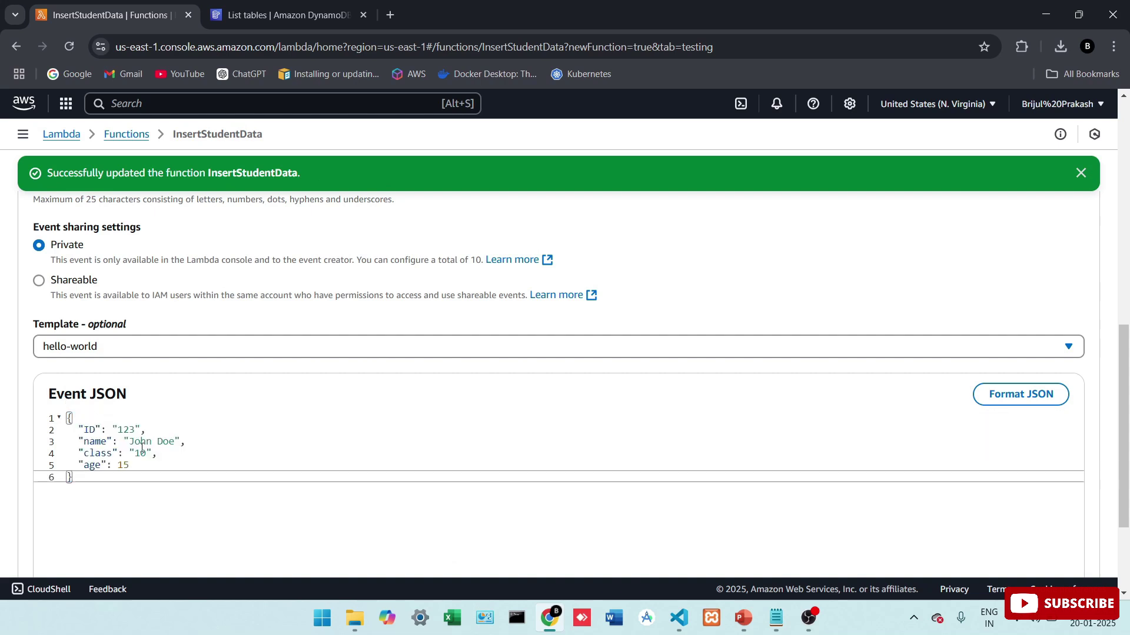
{"action": "left_click", "coordinate": [132, 430]}
{"action": "key", "text": "BackSpace"}
{"action": "key", "text": "BackSpace"}
{"action": "left_click", "coordinate": [174, 441]}
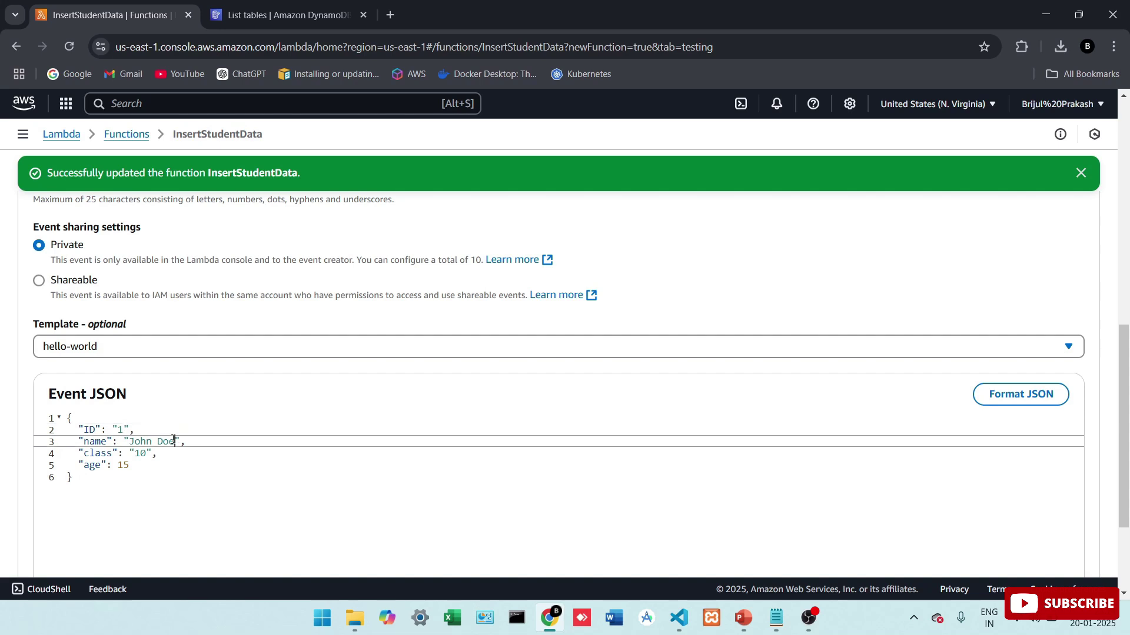
{"action": "key", "text": "BackSpace"}
{"action": "key", "text": "BackSpace"}
{"action": "key", "text": "BackSpace"}
{"action": "type", "text": "Angel"}
{"action": "scroll", "coordinate": [170, 449], "scroll_direction": "up", "scroll_amount": 8}
Step: Run the test and view the status 200 'Student data saved successfully!' result details
{"action": "left_click", "coordinate": [1057, 427]}
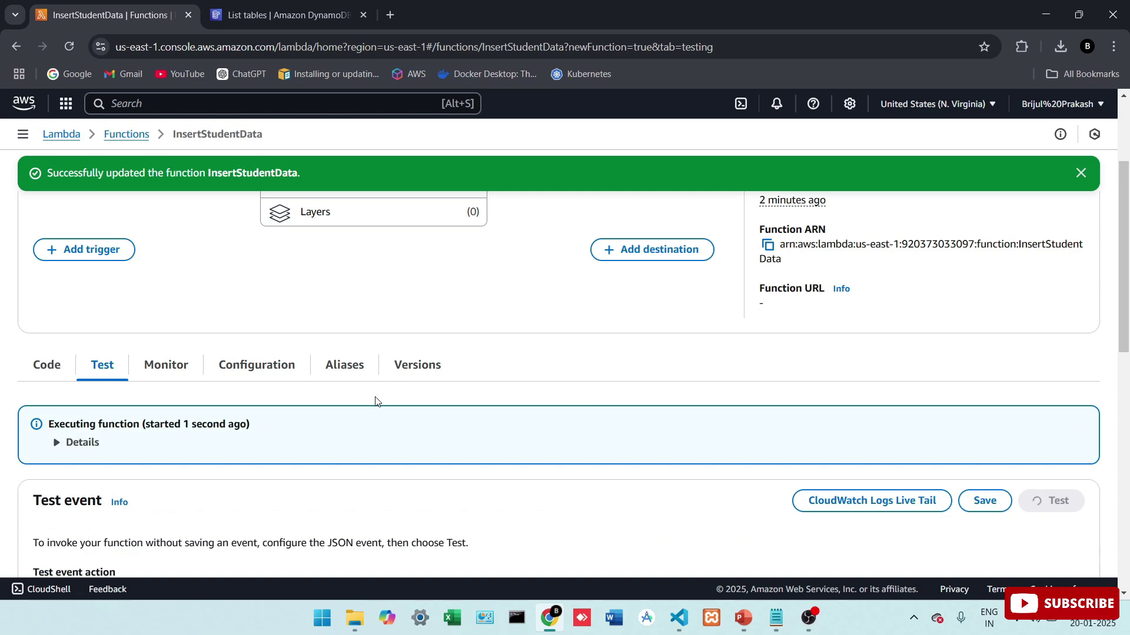
{"action": "left_click", "coordinate": [59, 449]}
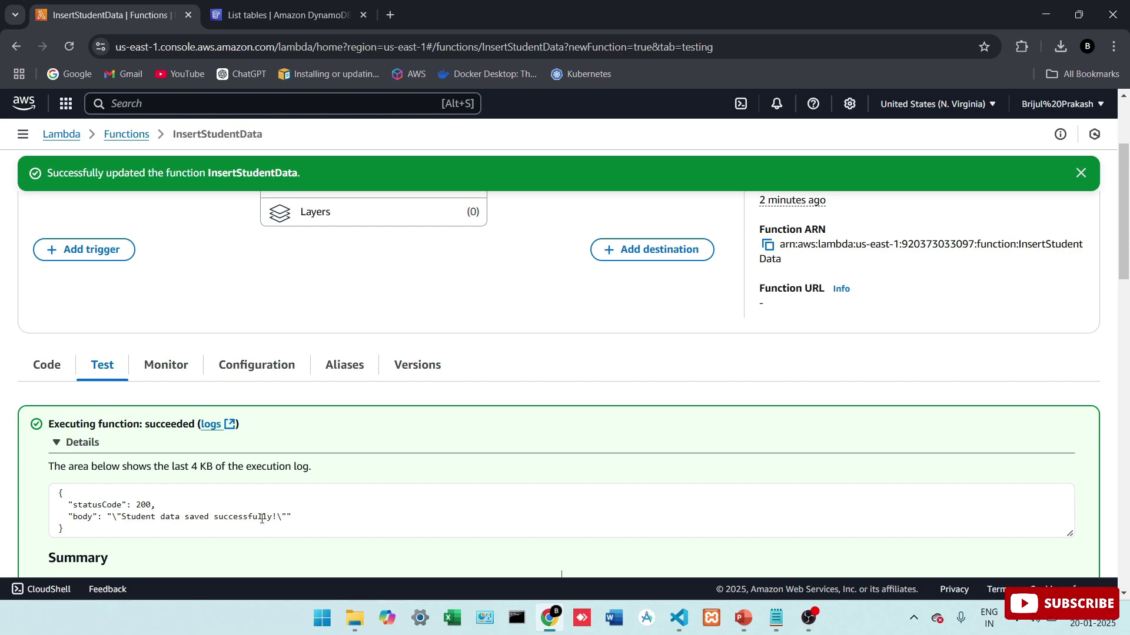
{"action": "left_click_drag", "start_coordinate": [1124, 250], "coordinate": [1124, 209]}
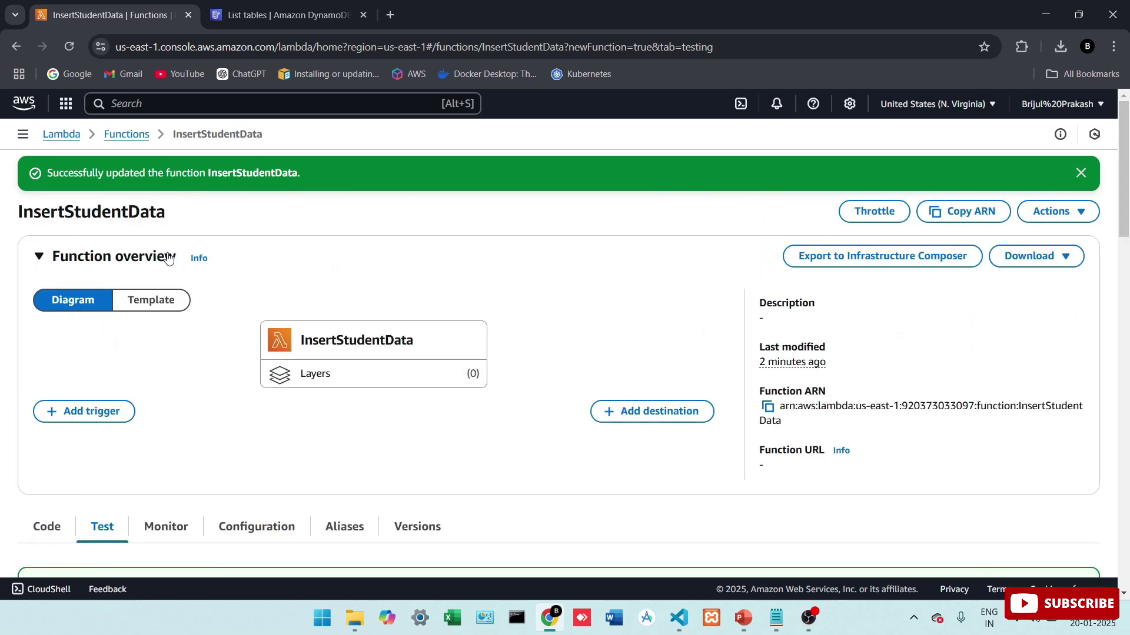
Step: Scan the StudentData table in the DynamoDB tab to confirm the ID 1 item, then go to Console Home
{"action": "left_click", "coordinate": [126, 134]}
{"action": "key", "text": "ctrl+Tab"}
{"action": "left_click", "coordinate": [302, 266]}
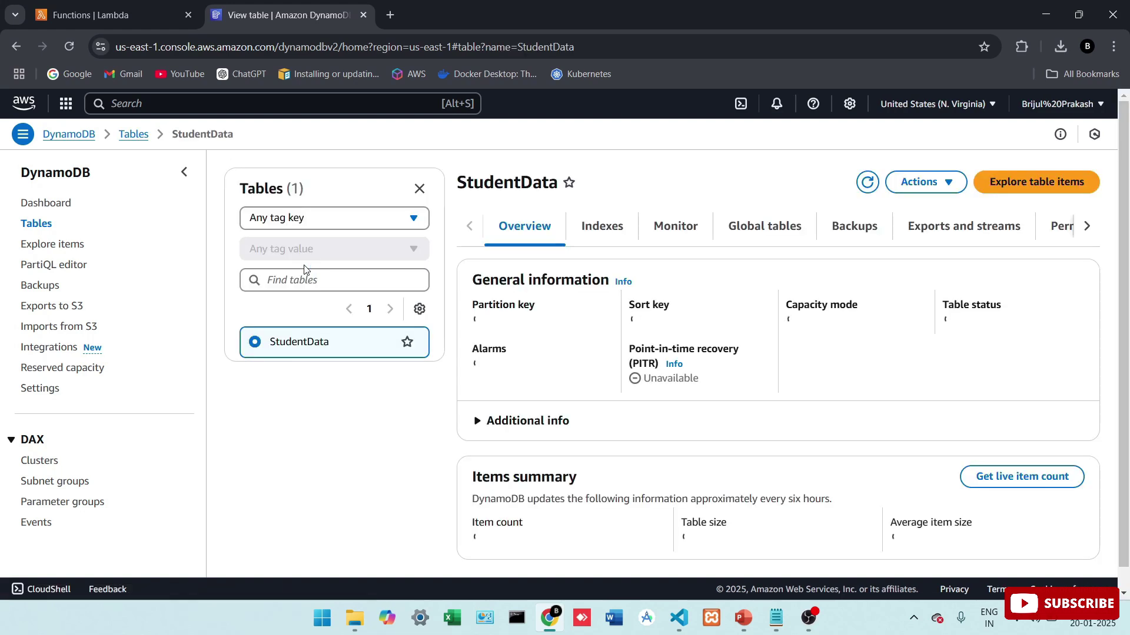
{"action": "scroll", "coordinate": [1127, 481], "scroll_direction": "down", "scroll_amount": 2}
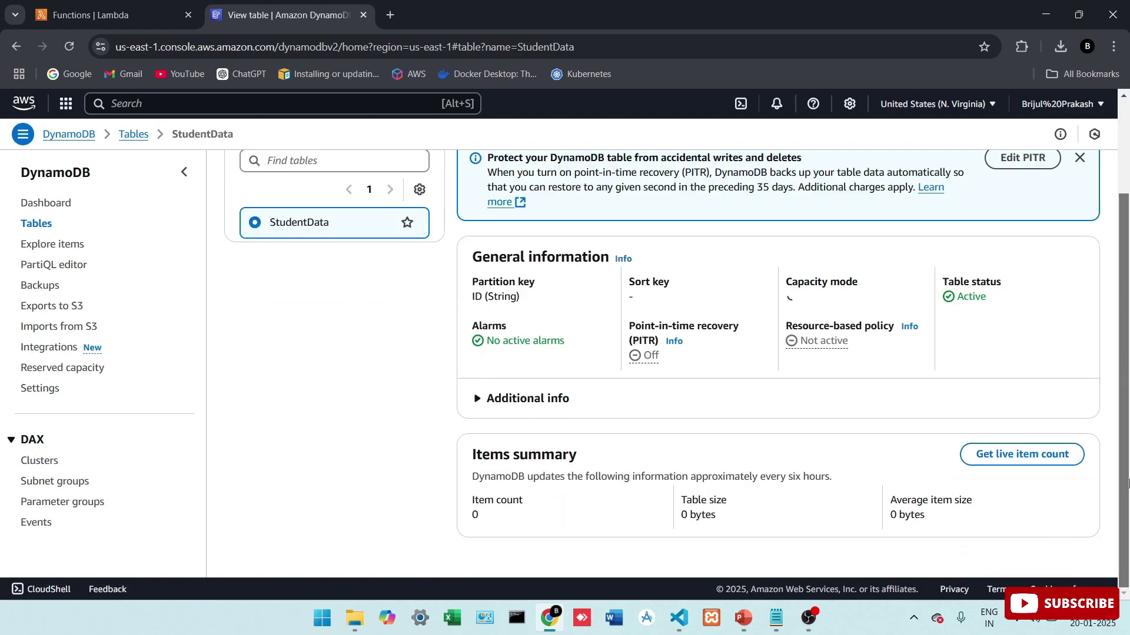
{"action": "scroll", "coordinate": [1127, 481], "scroll_direction": "up", "scroll_amount": 2}
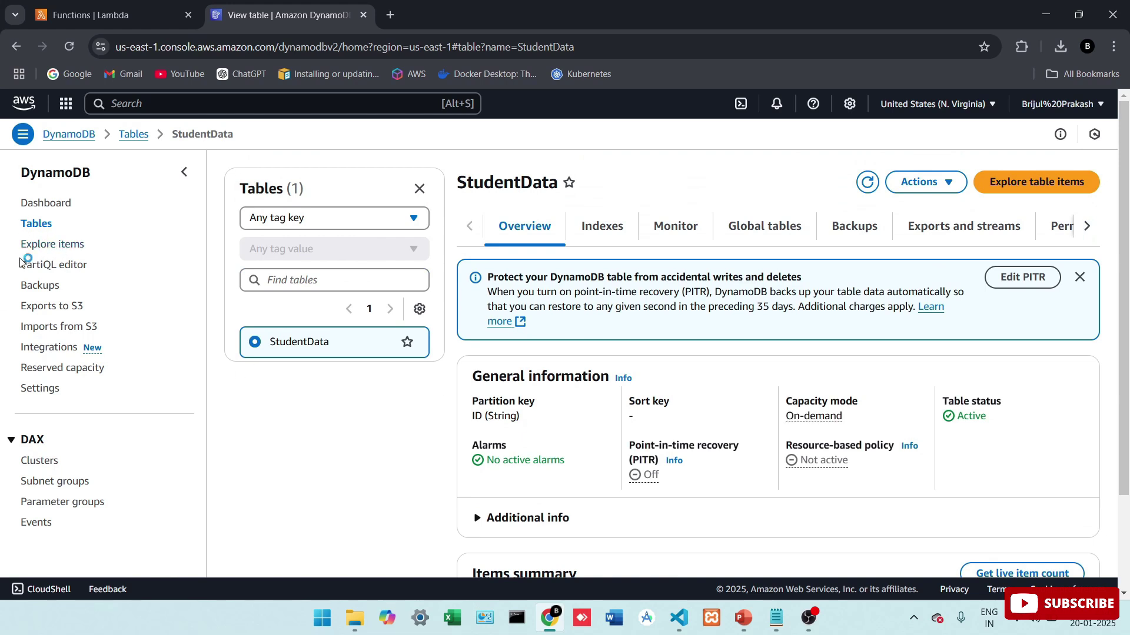
{"action": "left_click", "coordinate": [63, 253]}
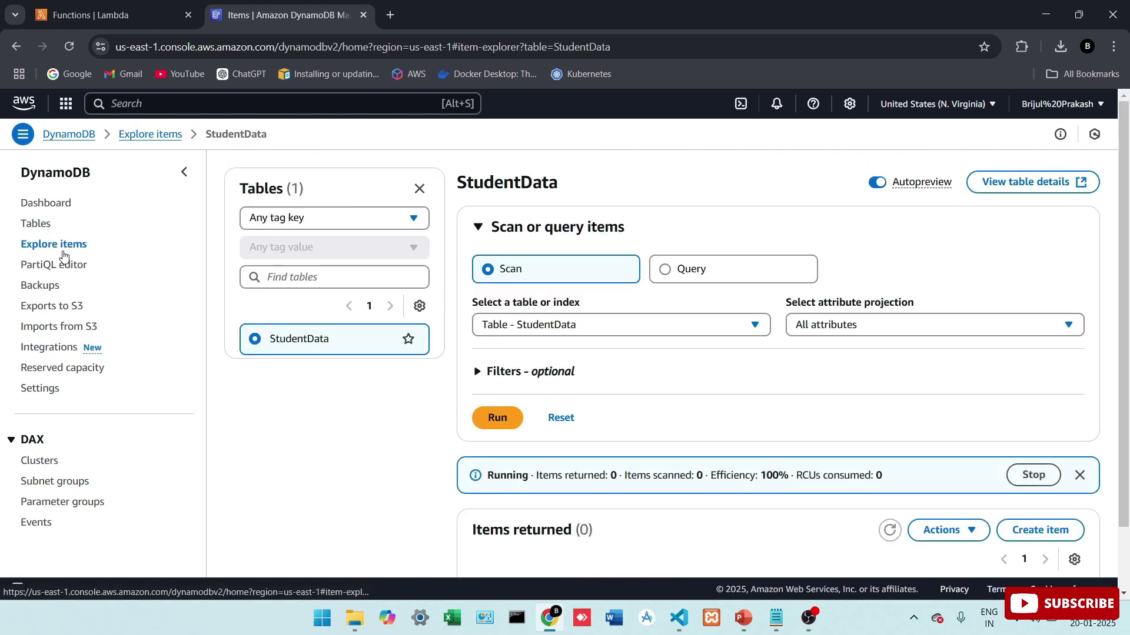
{"action": "scroll", "coordinate": [1128, 400], "scroll_direction": "down", "scroll_amount": 2}
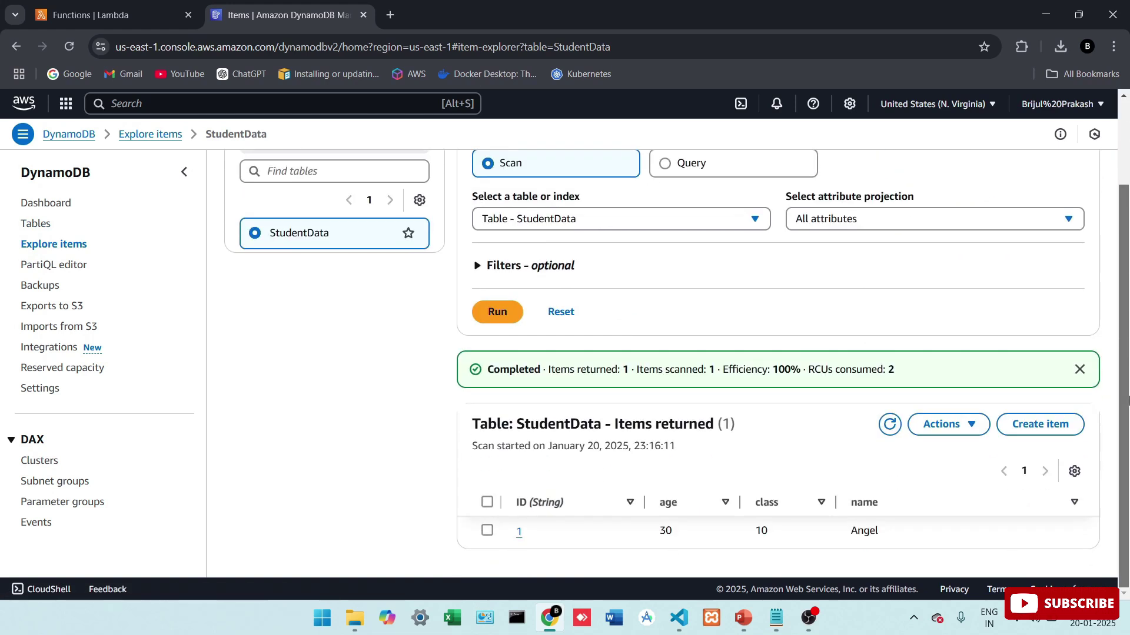
{"action": "left_click", "coordinate": [522, 533]}
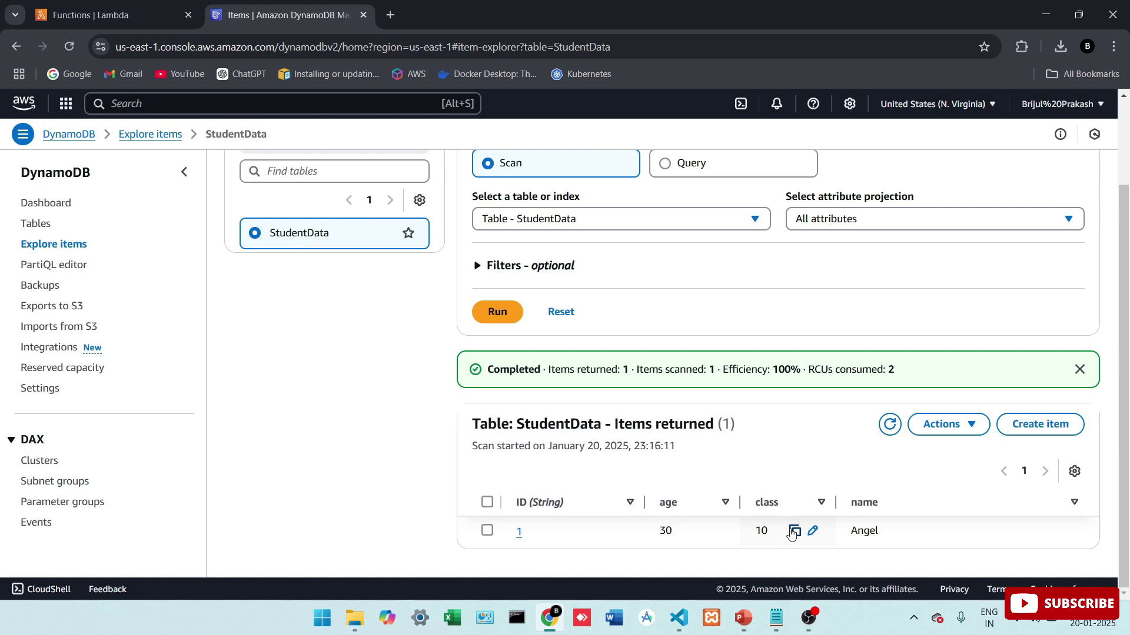
{"action": "left_click", "coordinate": [24, 102]}
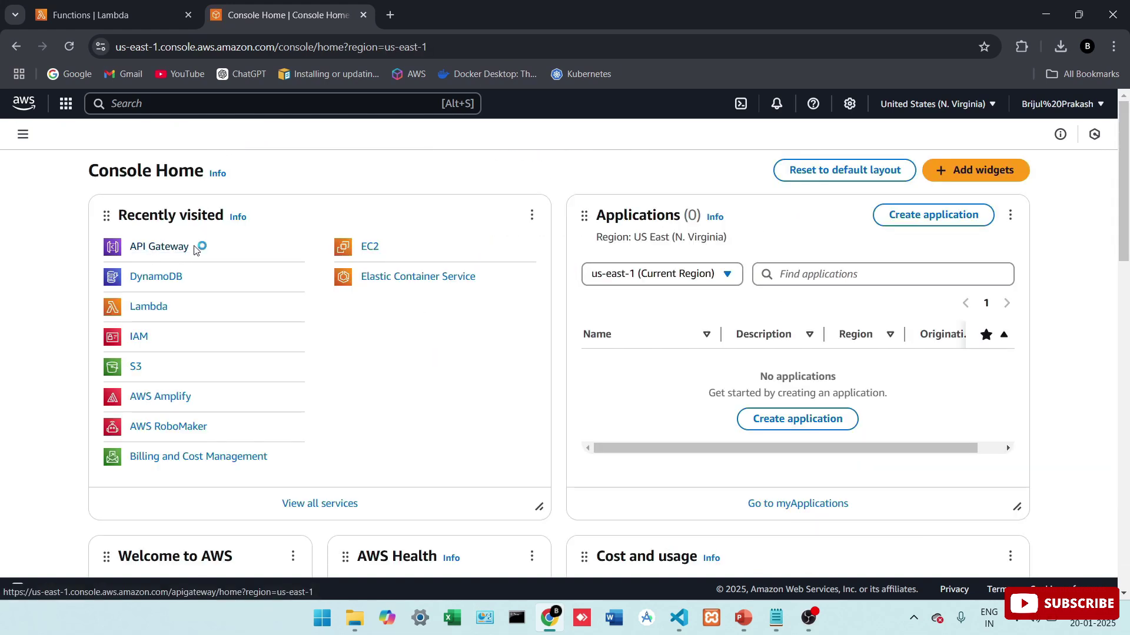
Step: Open API Gateway and choose Build for a new REST API
{"action": "left_click", "coordinate": [154, 248]}
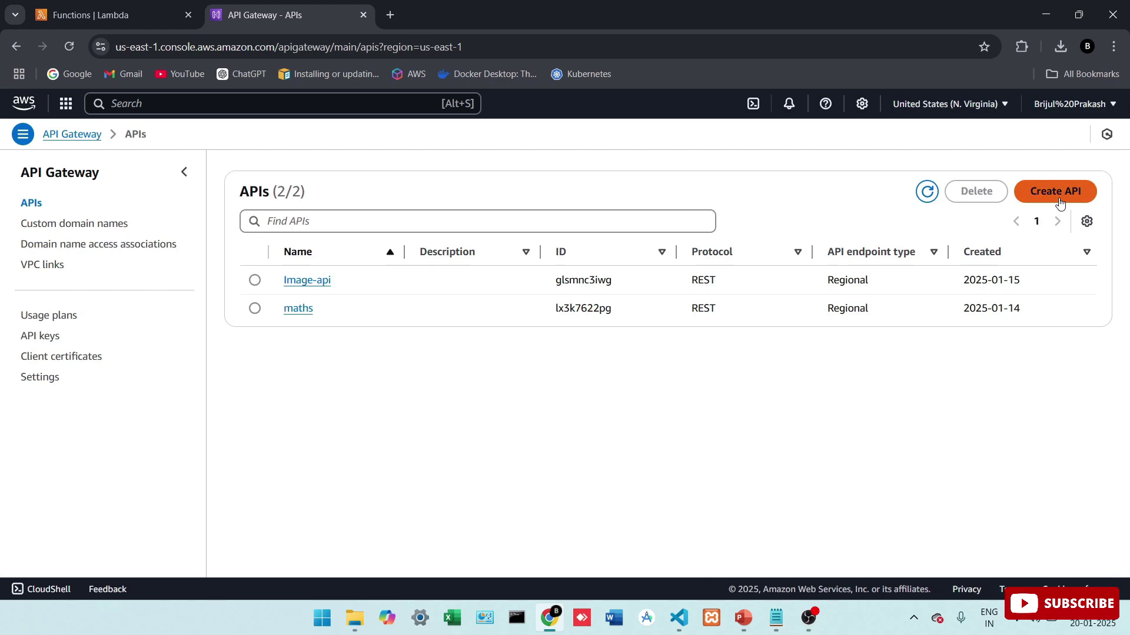
{"action": "left_click", "coordinate": [1060, 203]}
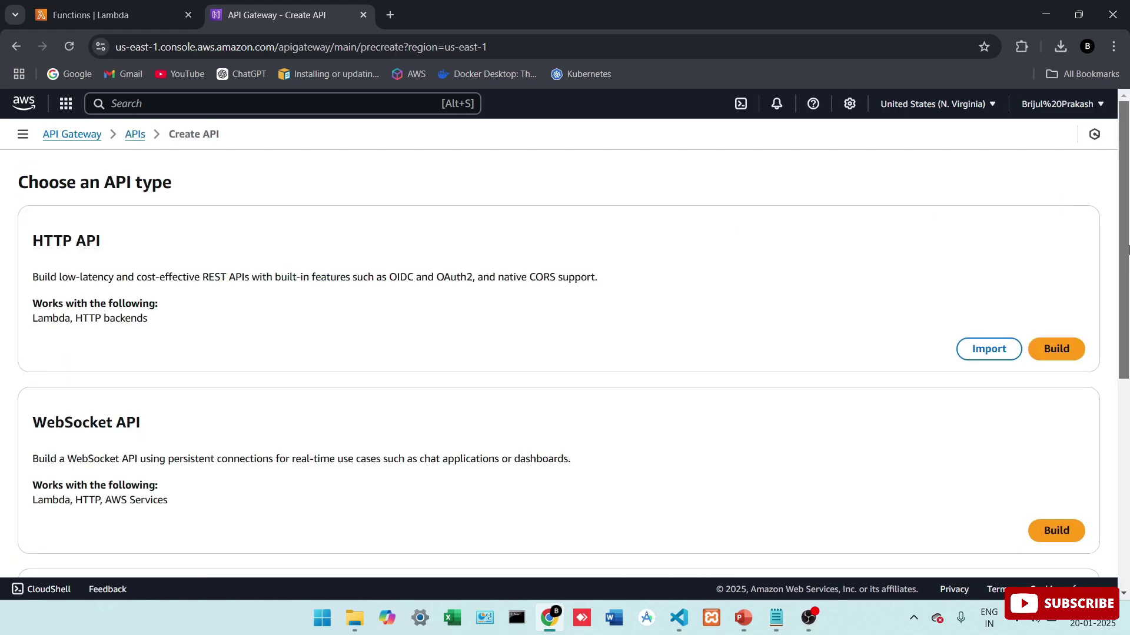
{"action": "scroll", "coordinate": [1126, 250], "scroll_direction": "down", "scroll_amount": 4}
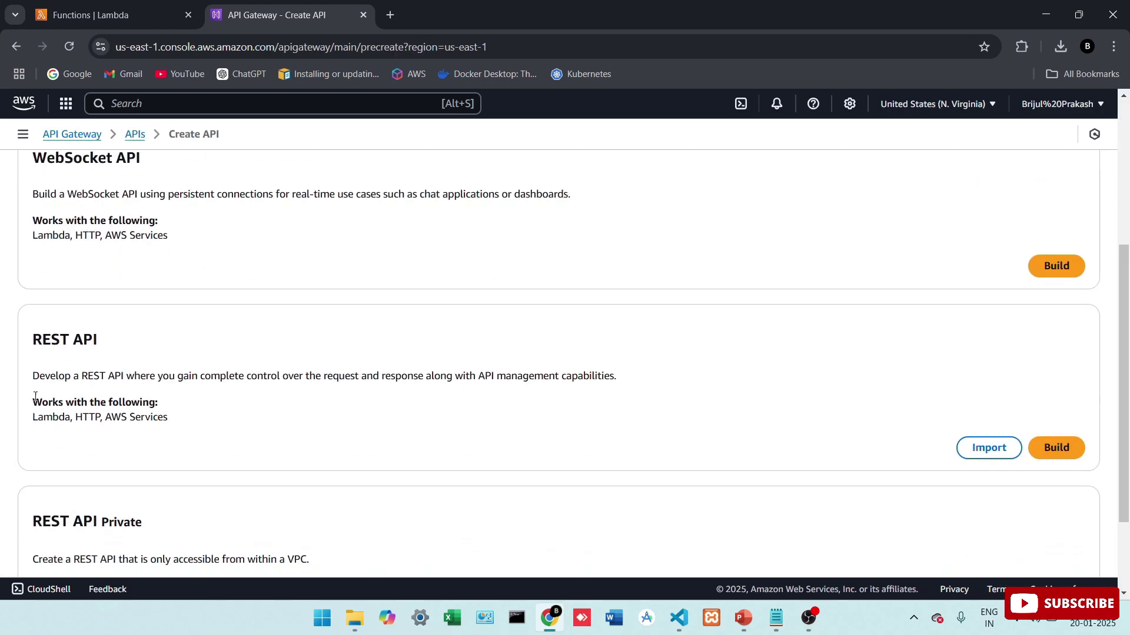
{"action": "left_click", "coordinate": [1069, 455]}
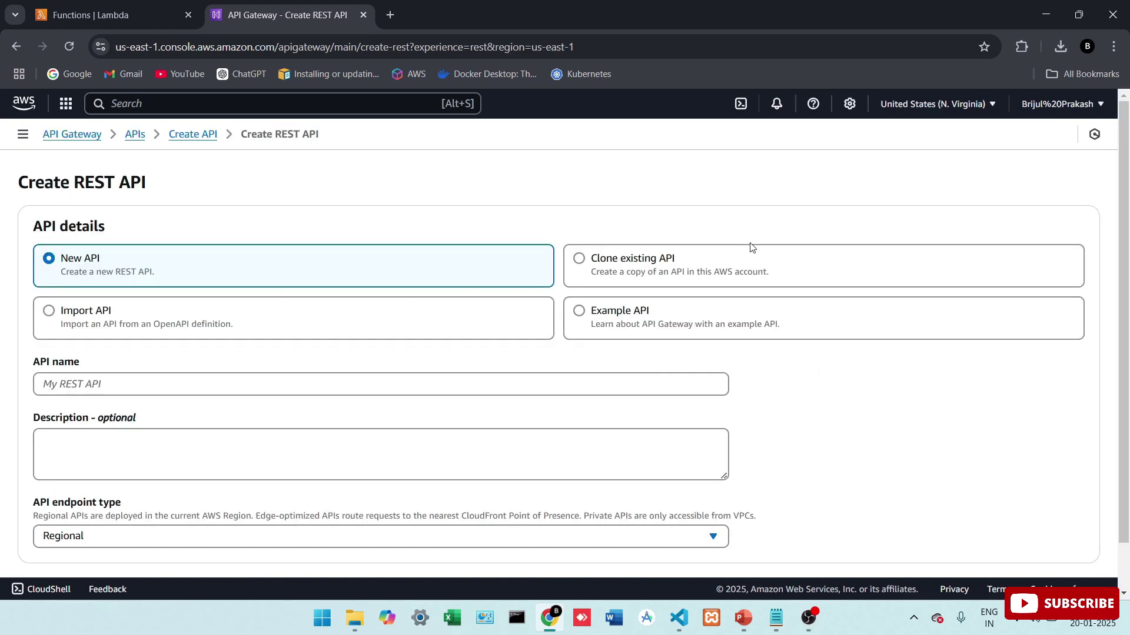
Step: Name the REST API Student, set its endpoint type to Edge-optimized, and create it
{"action": "left_click", "coordinate": [242, 393]}
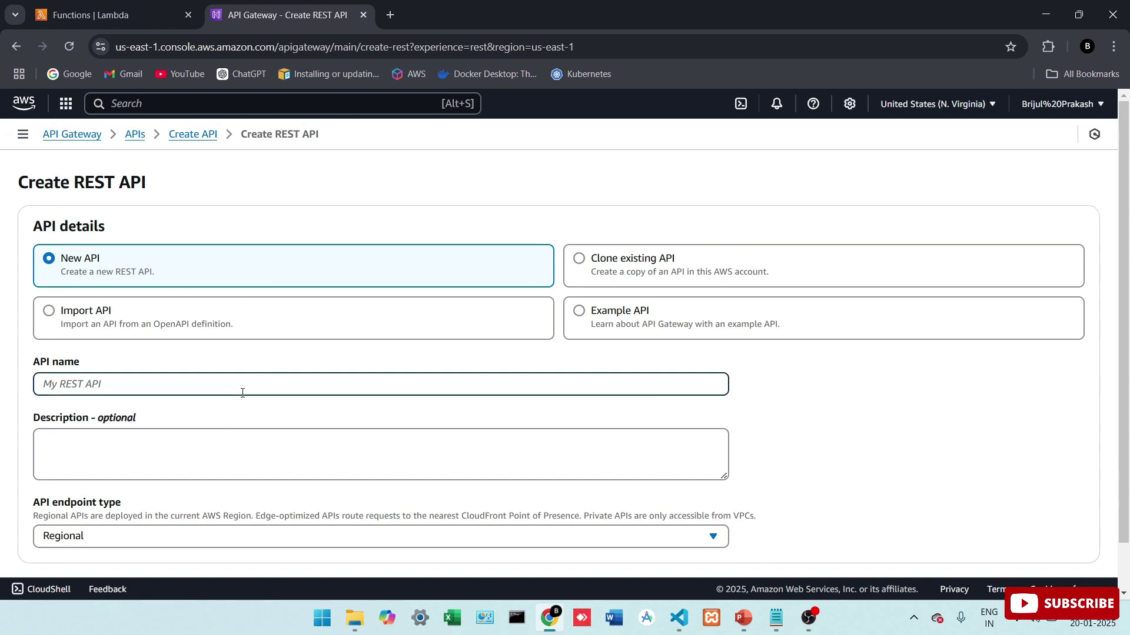
{"action": "type", "text": "student"}
{"action": "scroll", "coordinate": [265, 484], "scroll_direction": "down", "scroll_amount": 1}
{"action": "left_click", "coordinate": [263, 484]}
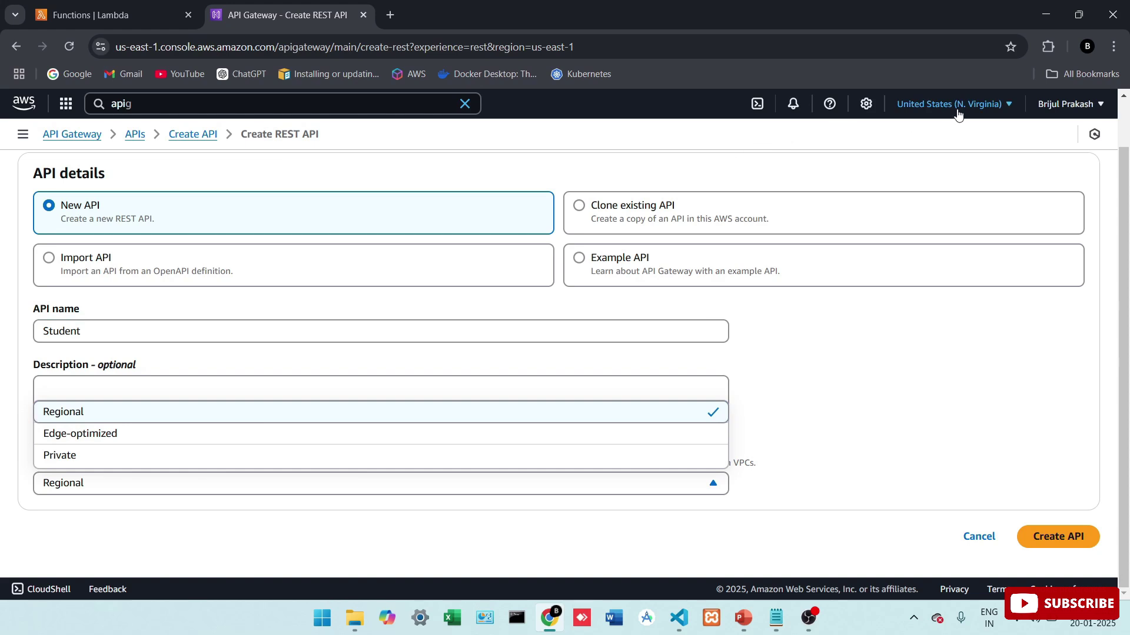
{"action": "left_click", "coordinate": [1009, 106]}
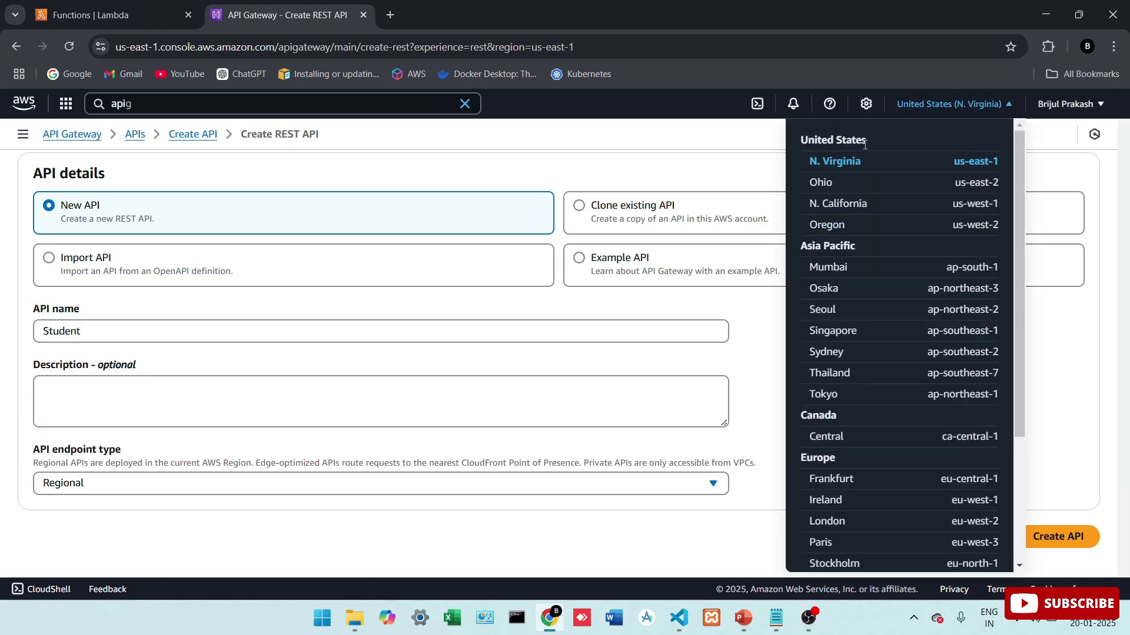
{"action": "left_click", "coordinate": [728, 154]}
{"action": "left_click", "coordinate": [228, 481]}
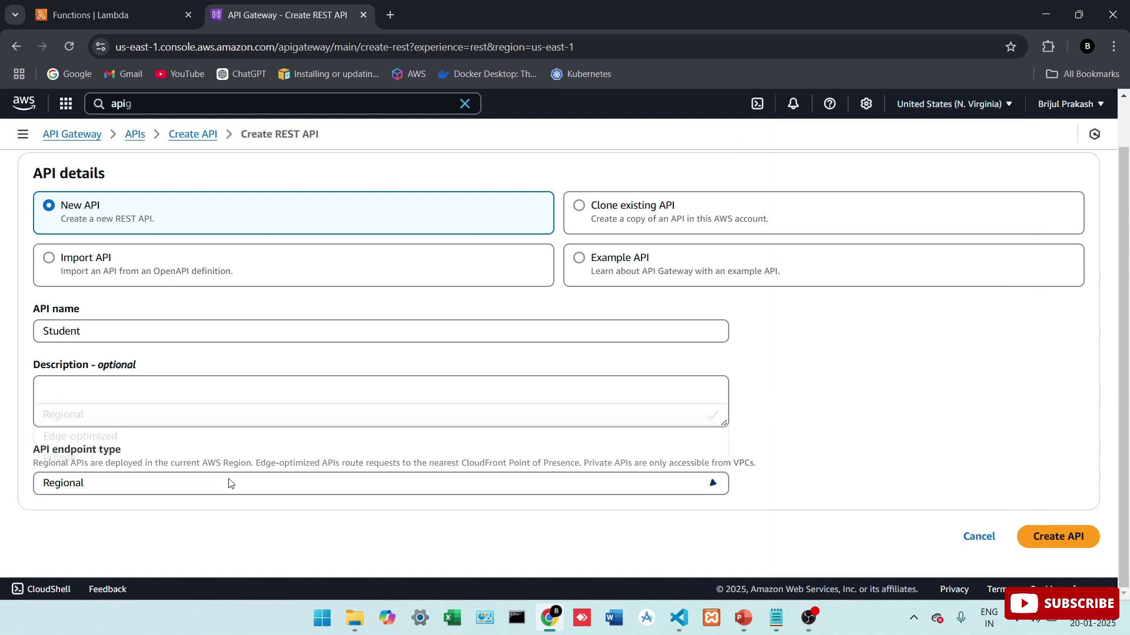
{"action": "left_click", "coordinate": [166, 435]}
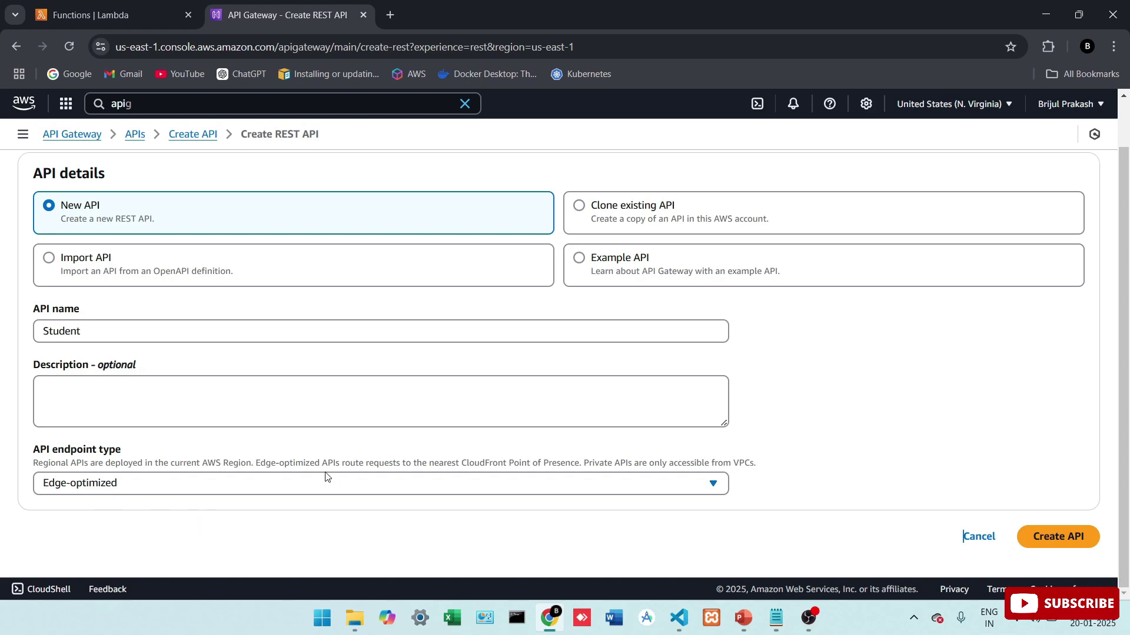
{"action": "left_click", "coordinate": [1052, 533]}
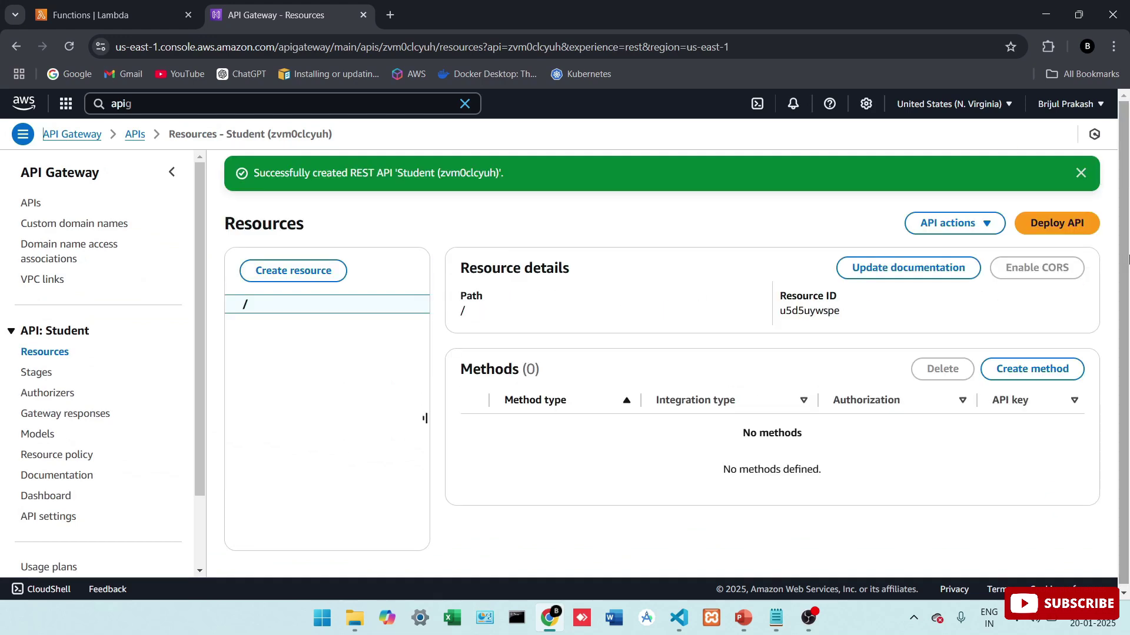
Step: Create a GET method on the root resource with Lambda integration calling the getstudent function
{"action": "left_click", "coordinate": [1017, 377]}
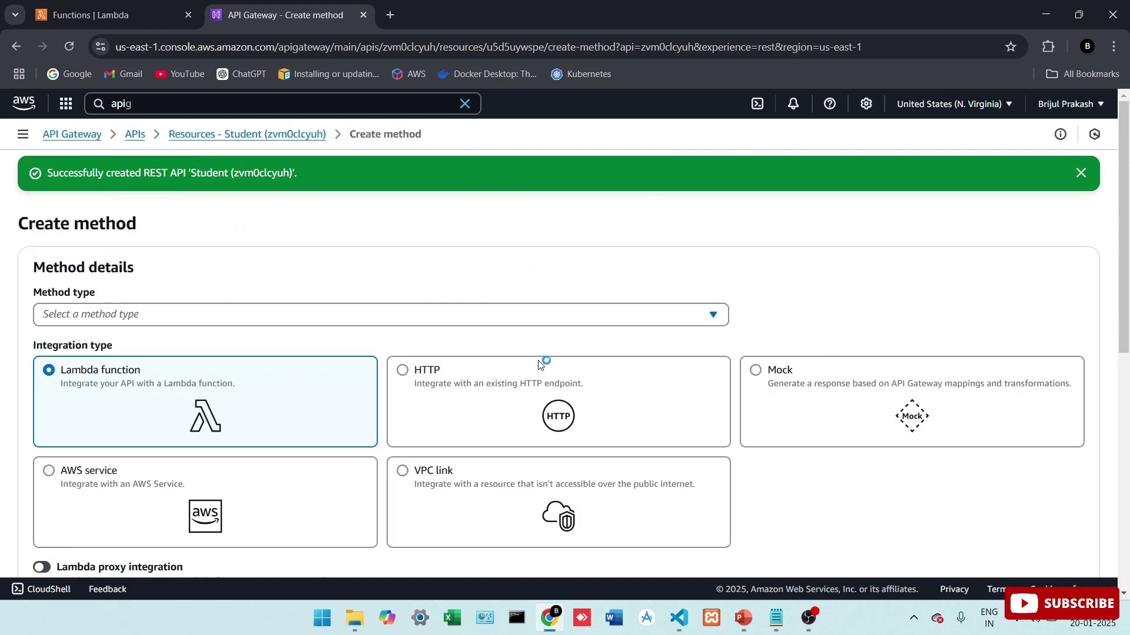
{"action": "left_click", "coordinate": [603, 323]}
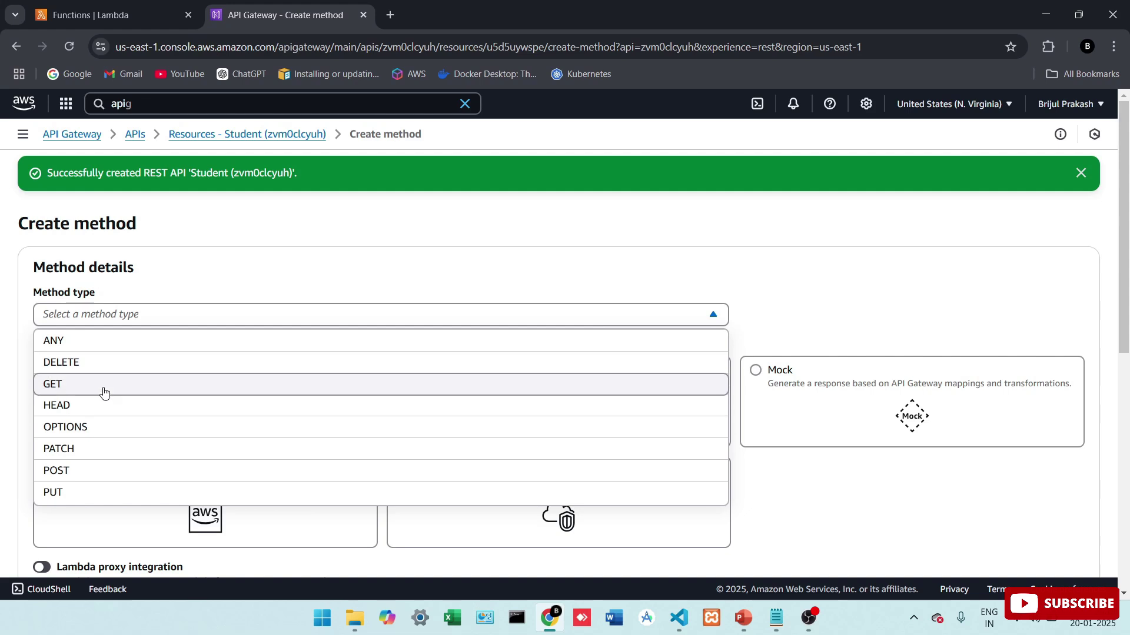
{"action": "left_click", "coordinate": [141, 382]}
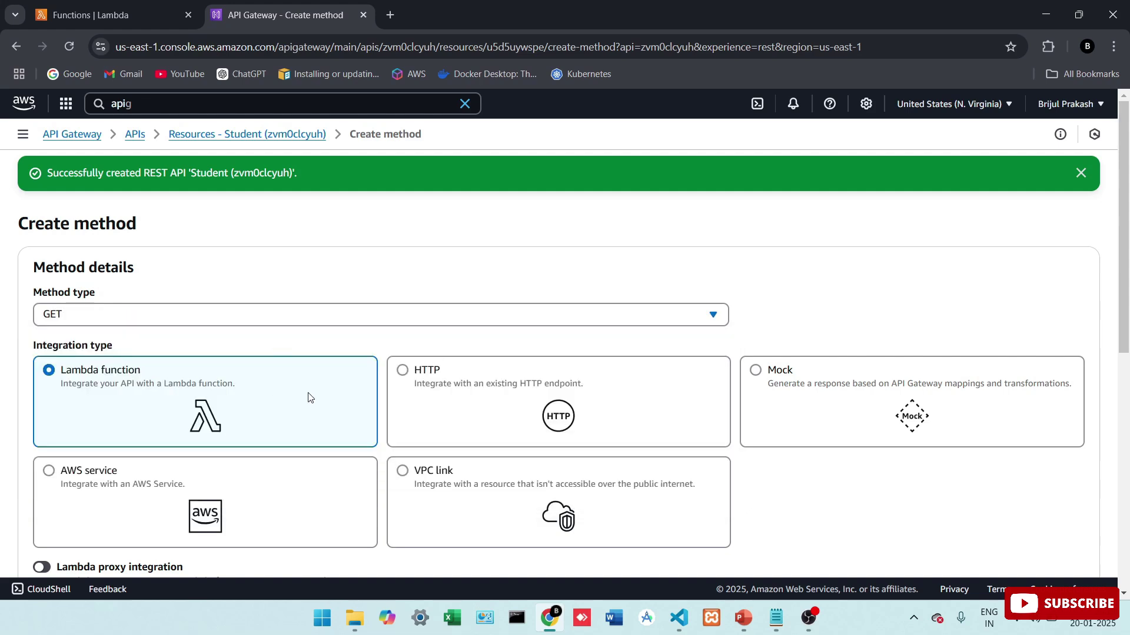
{"action": "left_click_drag", "start_coordinate": [1127, 212], "coordinate": [1127, 395]}
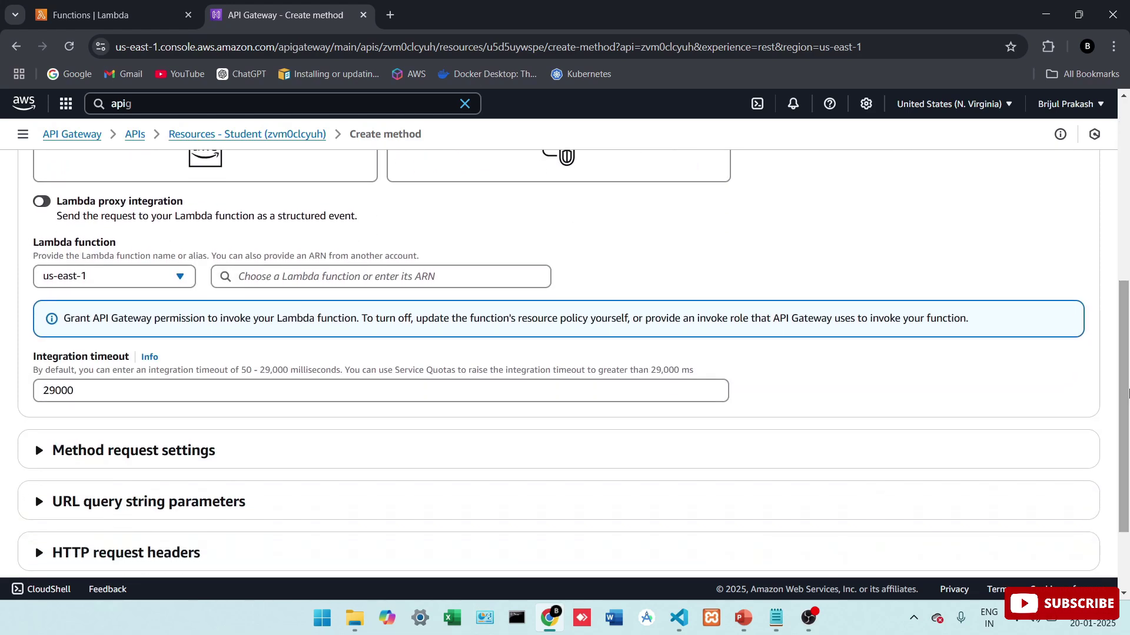
{"action": "left_click", "coordinate": [338, 283]}
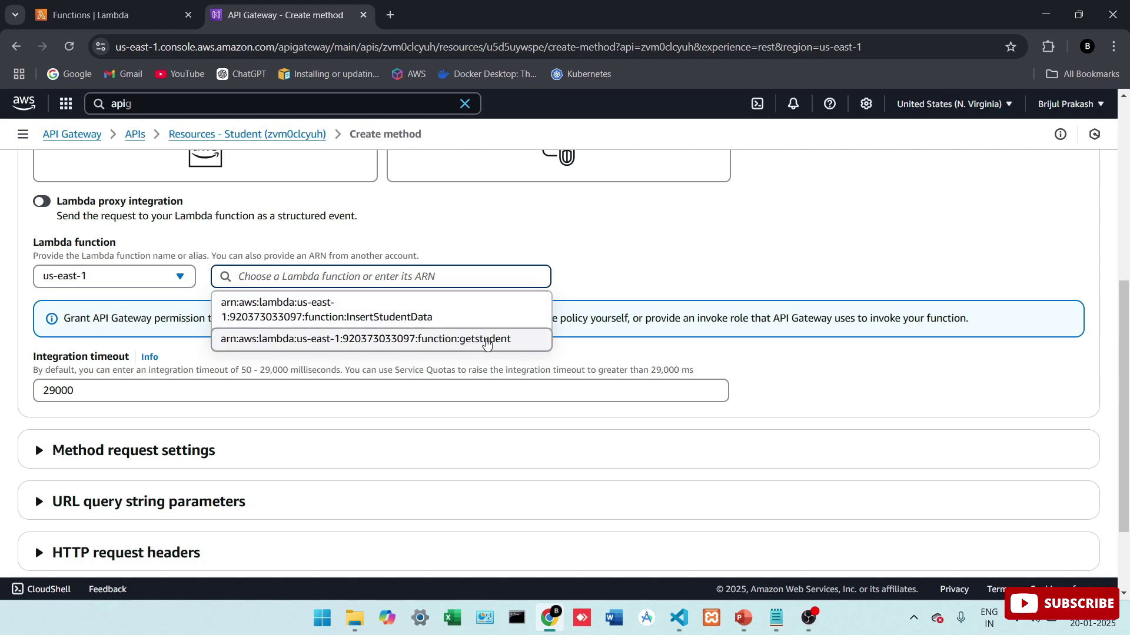
{"action": "left_click", "coordinate": [488, 340]}
{"action": "scroll", "coordinate": [487, 200], "scroll_direction": "down", "scroll_amount": 5}
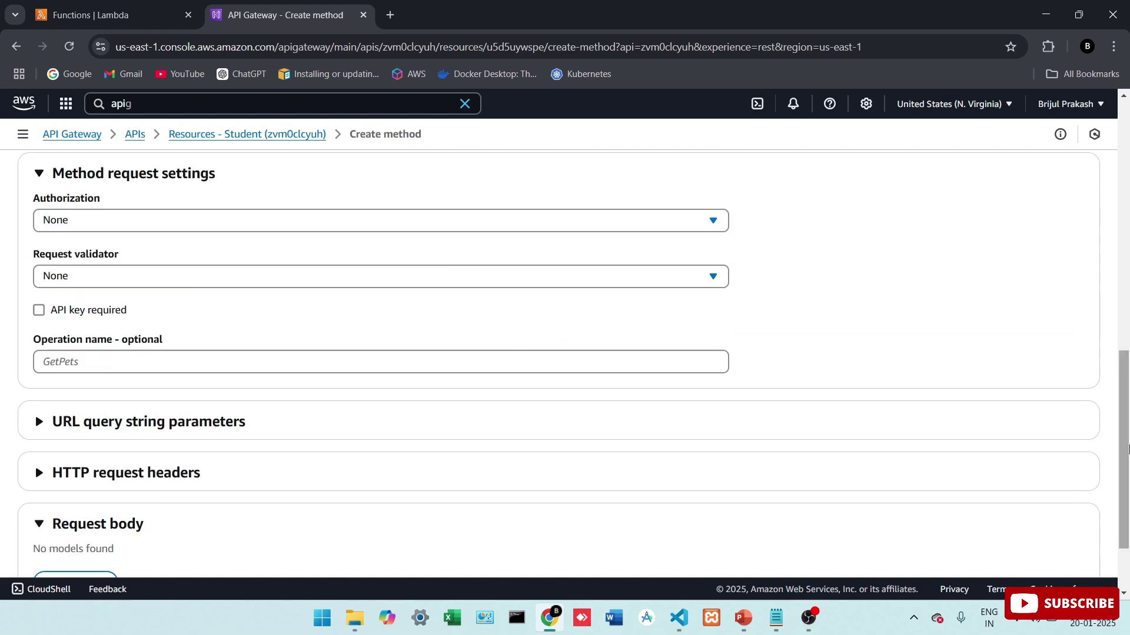
{"action": "scroll", "coordinate": [1127, 448], "scroll_direction": "down", "scroll_amount": 2}
{"action": "left_click", "coordinate": [1046, 537]}
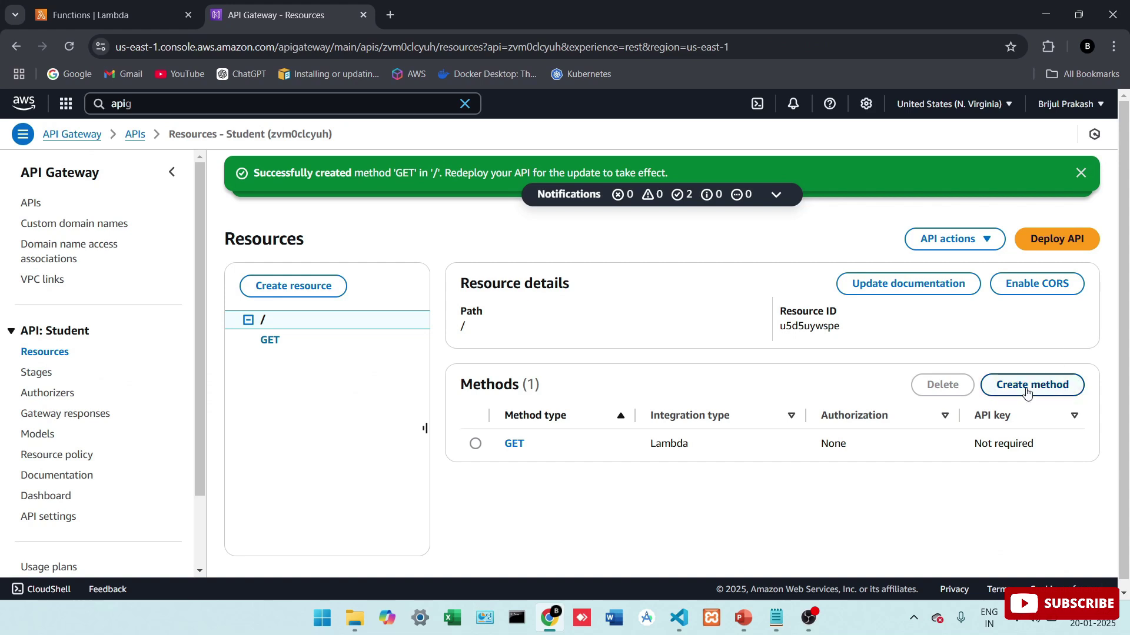
Step: Create a POST method on the root resource integrated with the InsertStudentData Lambda function
{"action": "left_click", "coordinate": [1029, 389]}
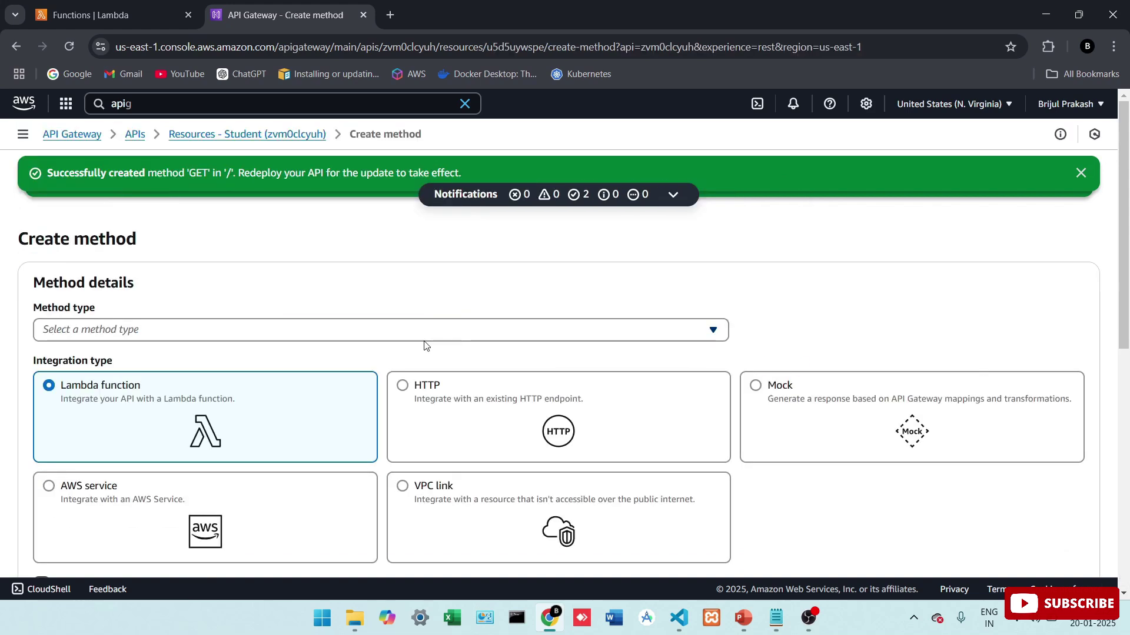
{"action": "left_click", "coordinate": [424, 340]}
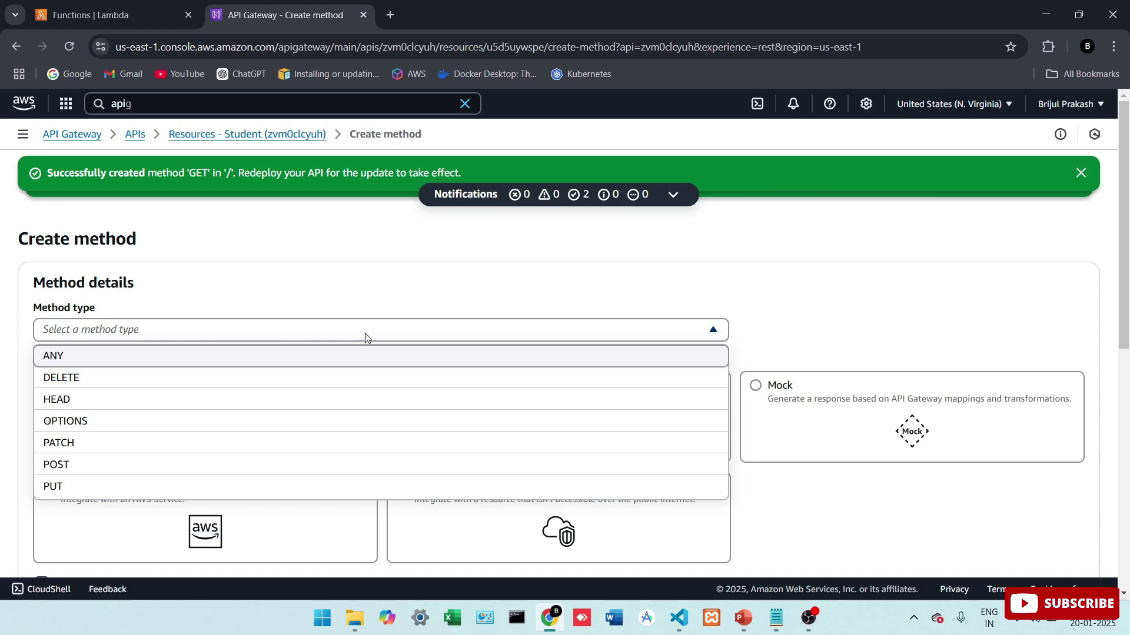
{"action": "left_click", "coordinate": [286, 465]}
{"action": "left_click_drag", "start_coordinate": [1127, 296], "coordinate": [1127, 413]}
{"action": "left_click", "coordinate": [311, 406]}
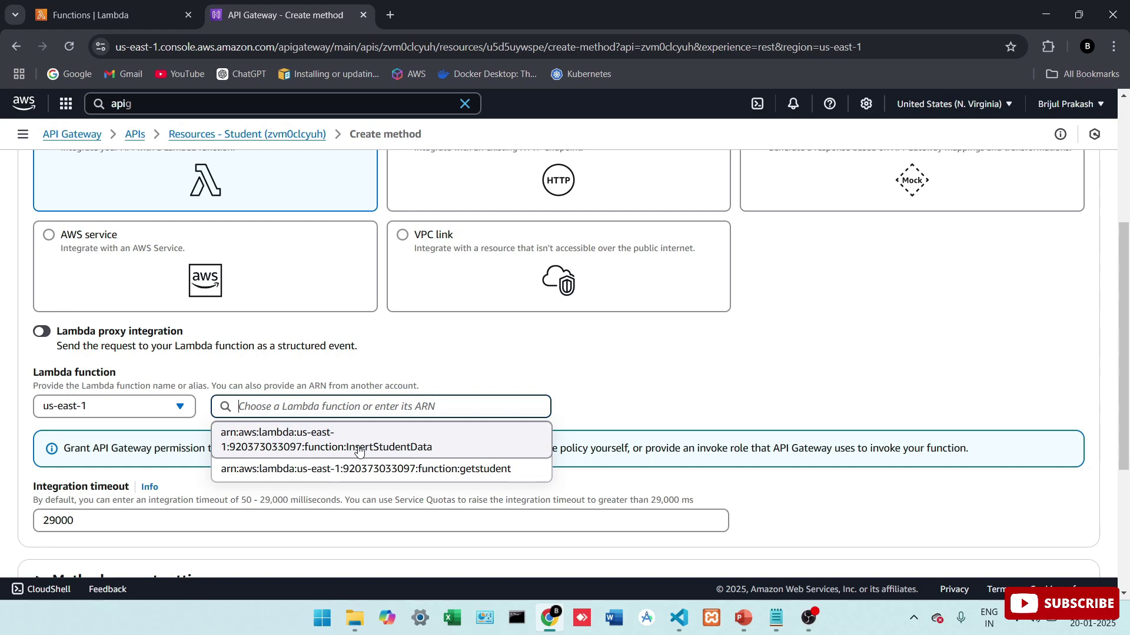
{"action": "left_click", "coordinate": [502, 369]}
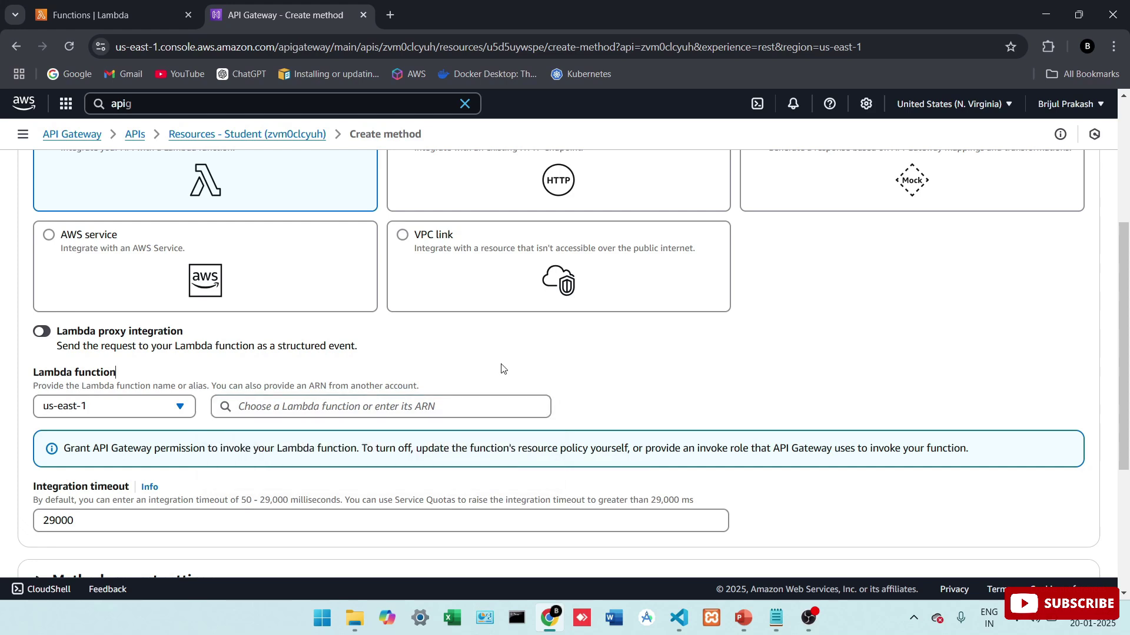
{"action": "left_click", "coordinate": [476, 402]}
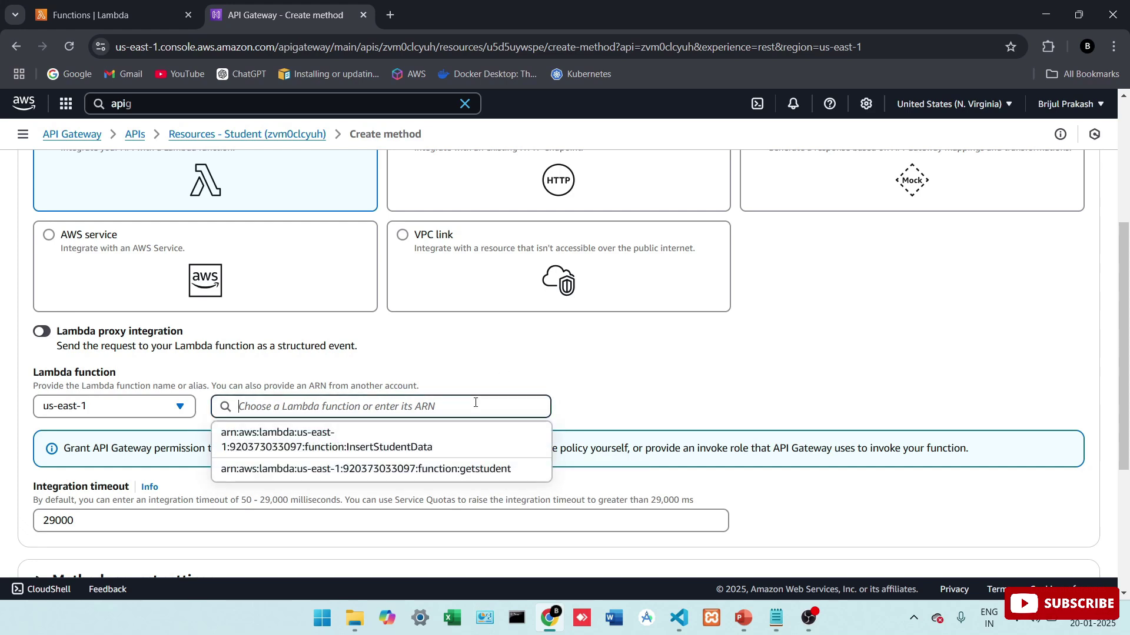
{"action": "left_click", "coordinate": [431, 444]}
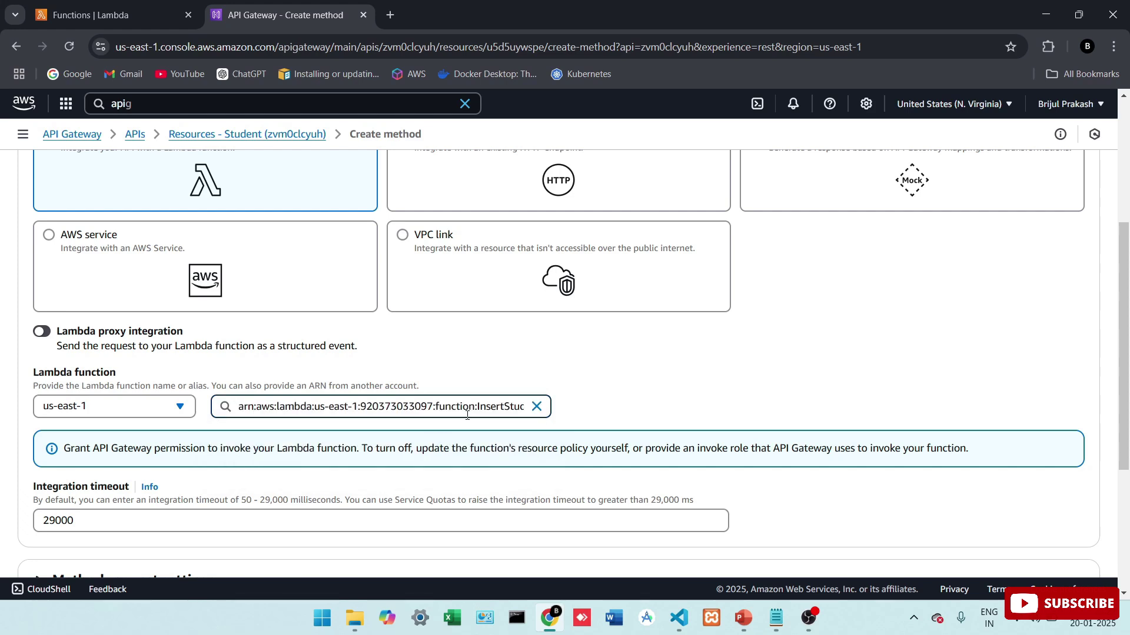
{"action": "scroll", "coordinate": [468, 414], "scroll_direction": "down", "scroll_amount": 5}
{"action": "left_click", "coordinate": [1047, 536]}
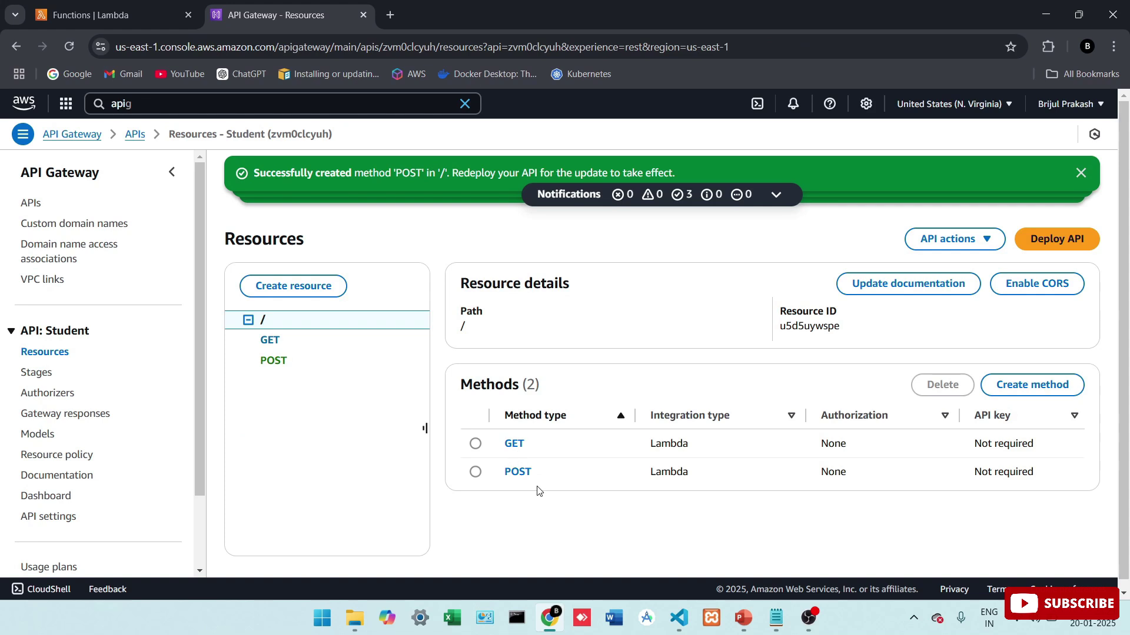
Step: Deploy the Student API, choosing *New stage* and naming the stage Prod
{"action": "left_click", "coordinate": [1068, 239]}
{"action": "left_click", "coordinate": [537, 328]}
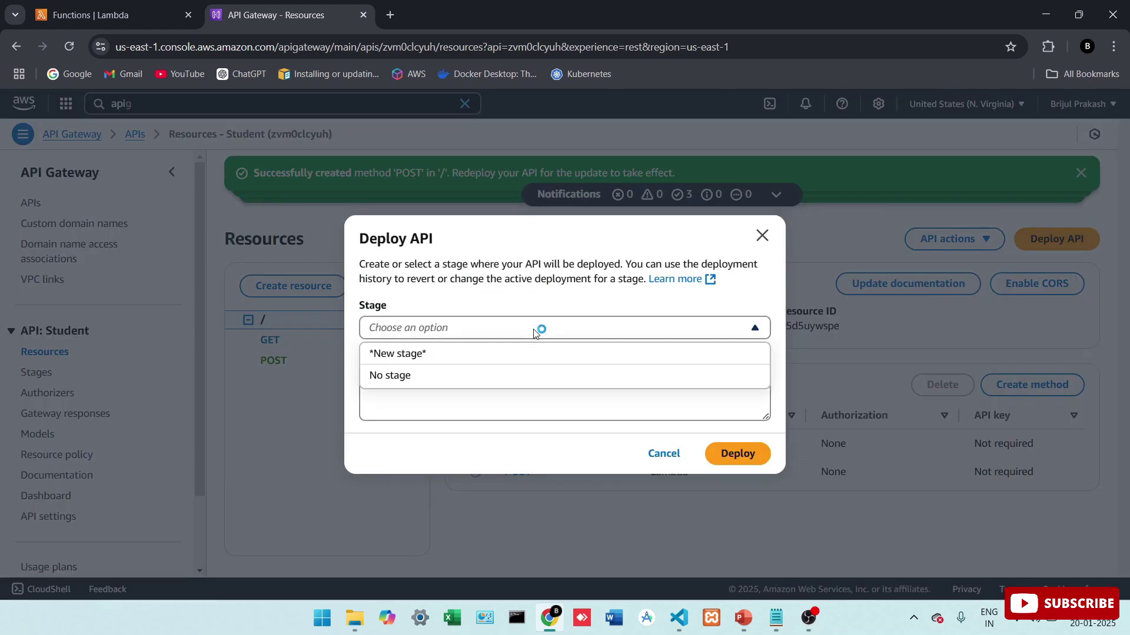
{"action": "left_click", "coordinate": [504, 353]}
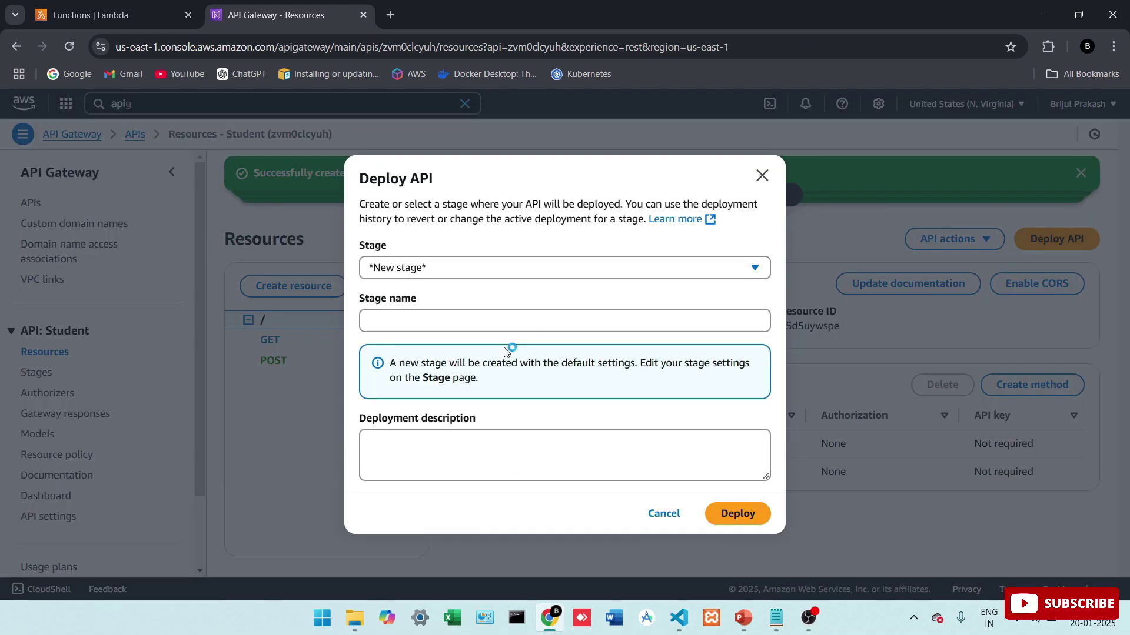
{"action": "left_click", "coordinate": [519, 327]}
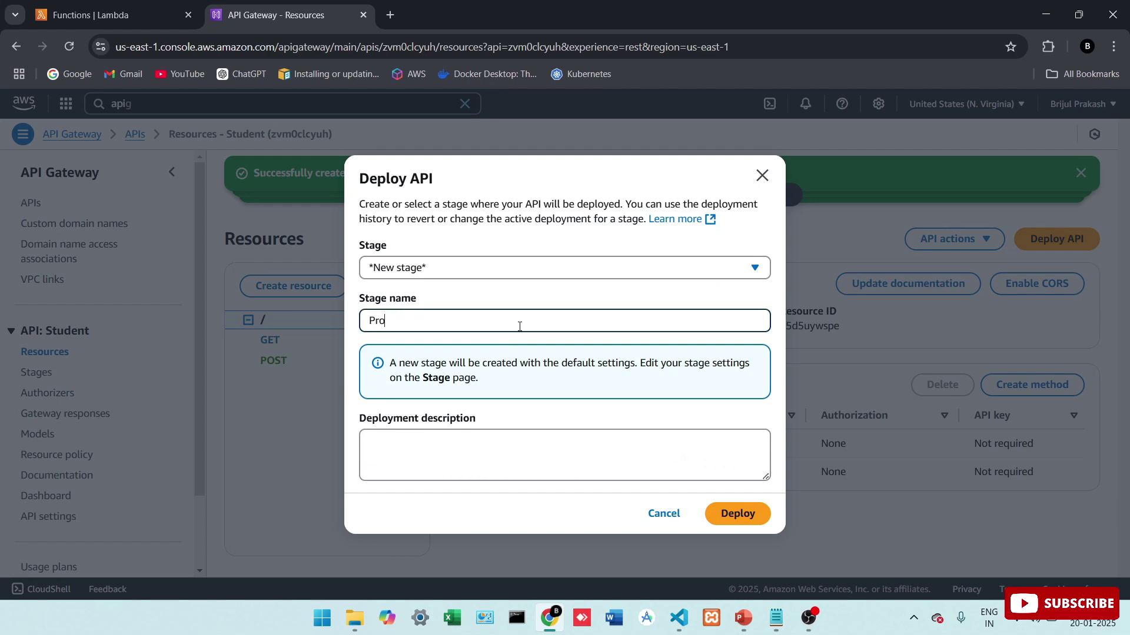
{"action": "left_click", "coordinate": [734, 516]}
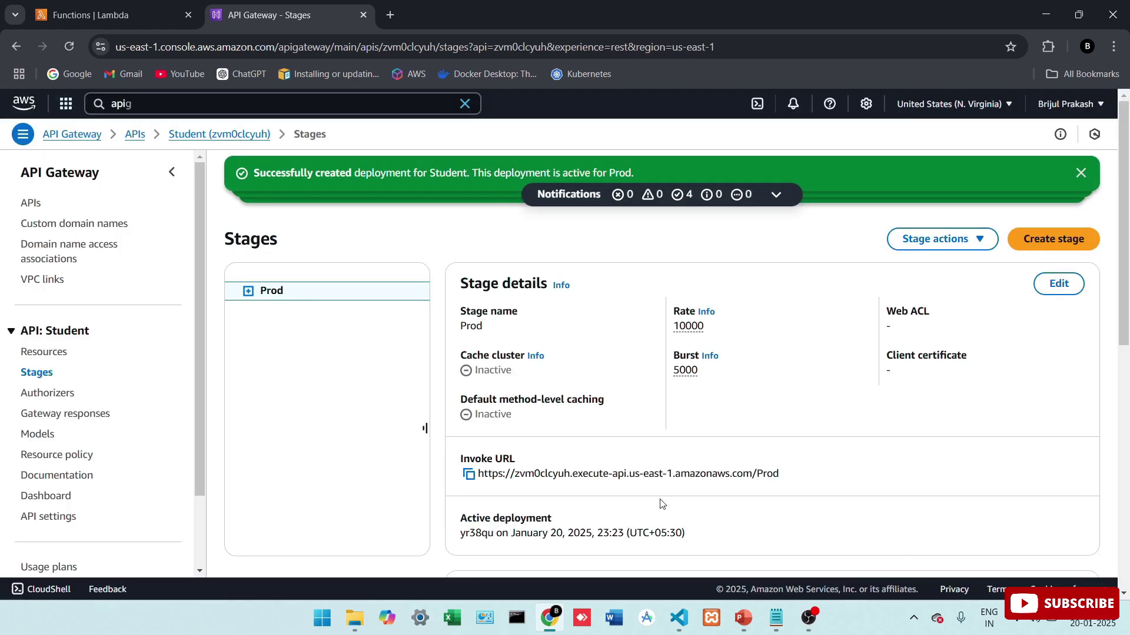
Step: Copy the Prod invoke URL and load it in a new browser tab
{"action": "left_click", "coordinate": [469, 474]}
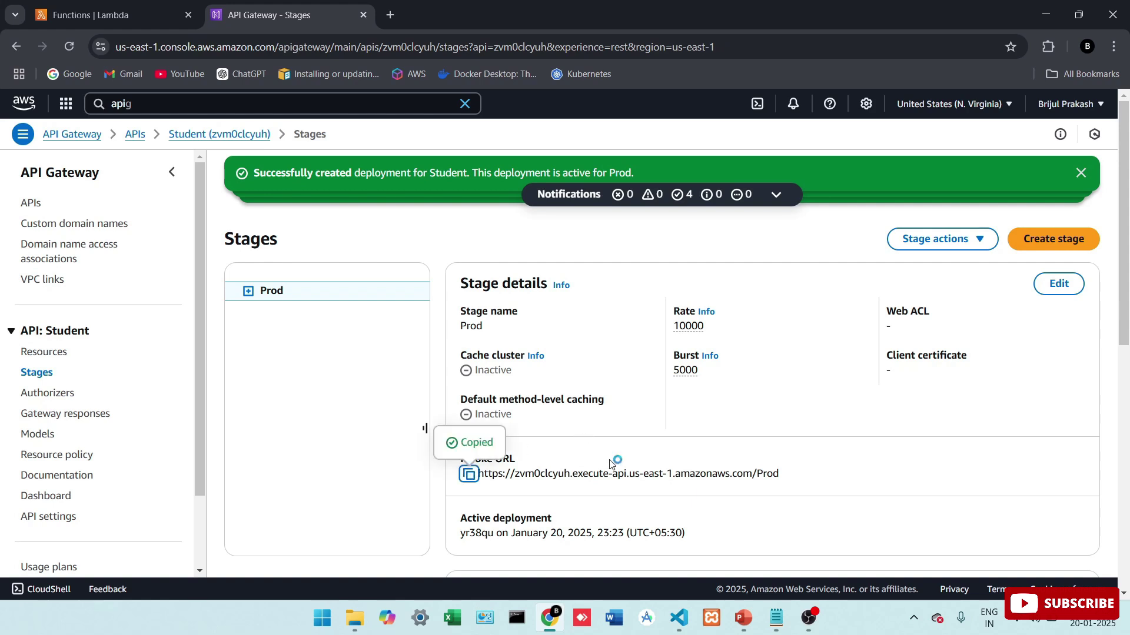
{"action": "left_click", "coordinate": [534, 459]}
{"action": "left_click_drag", "start_coordinate": [478, 474], "coordinate": [802, 488]}
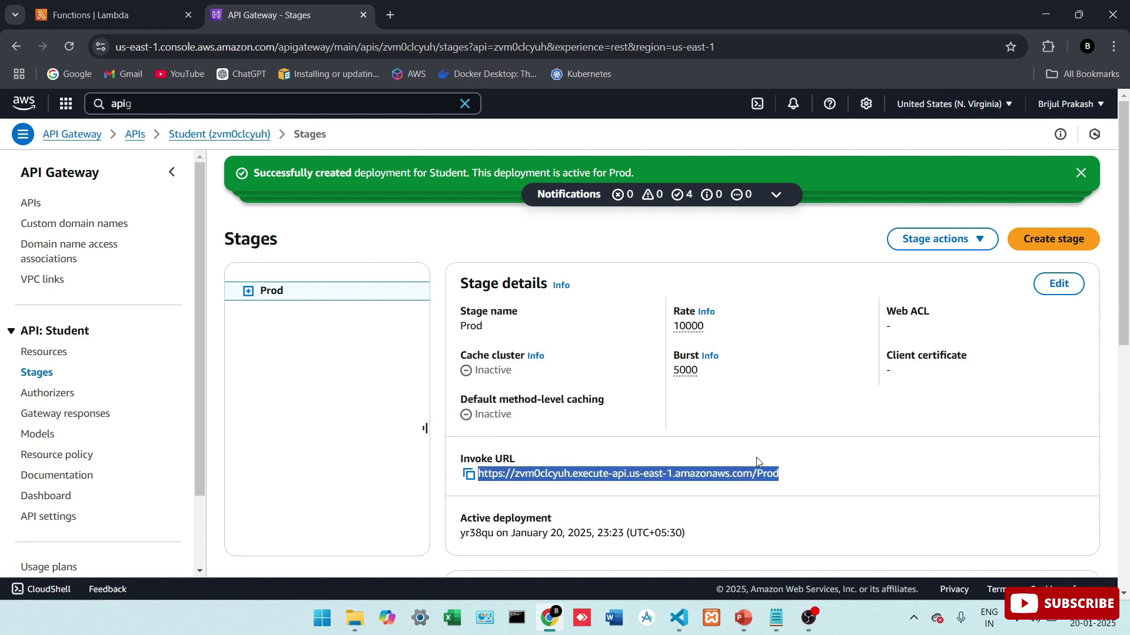
{"action": "left_click", "coordinate": [389, 15]}
{"action": "left_click", "coordinate": [420, 45]}
{"action": "key", "text": "ctrl+v"}
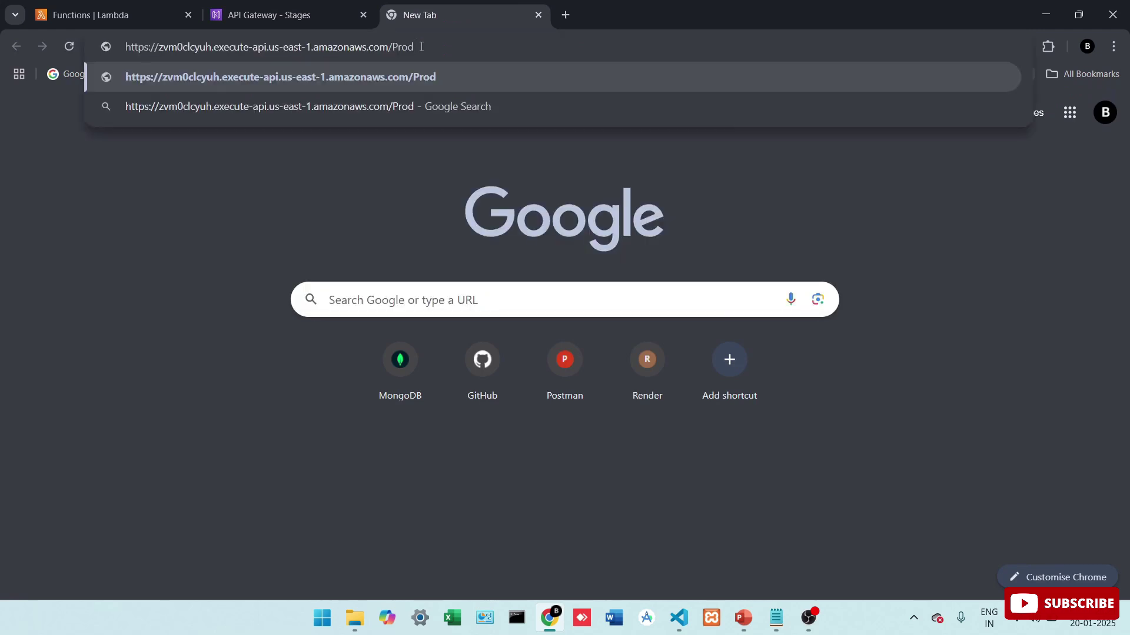
{"action": "key", "text": "Return"}
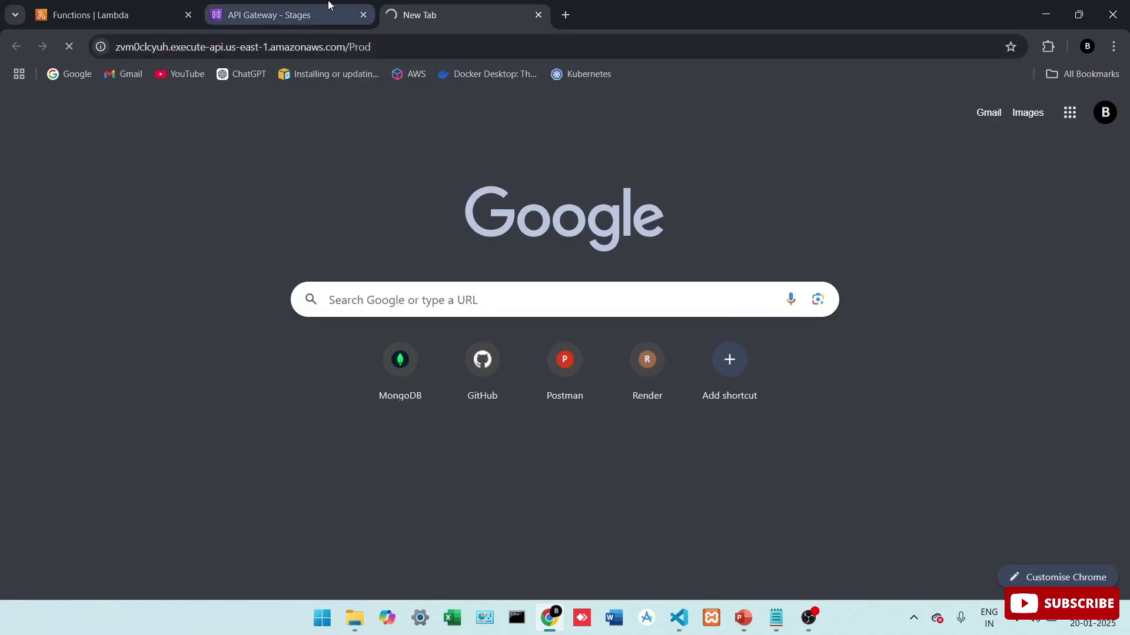
Step: Confirm the student records come back as JSON, then return to the API Gateway page
{"action": "left_click", "coordinate": [328, 4]}
{"action": "left_click", "coordinate": [503, 14]}
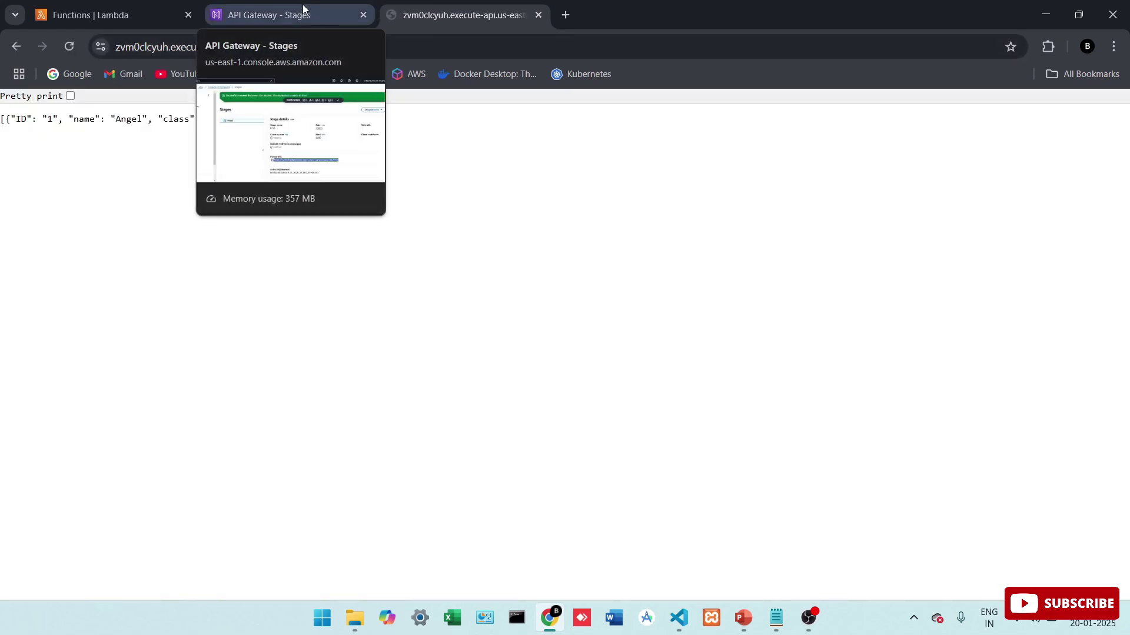
{"action": "left_click", "coordinate": [328, 7]}
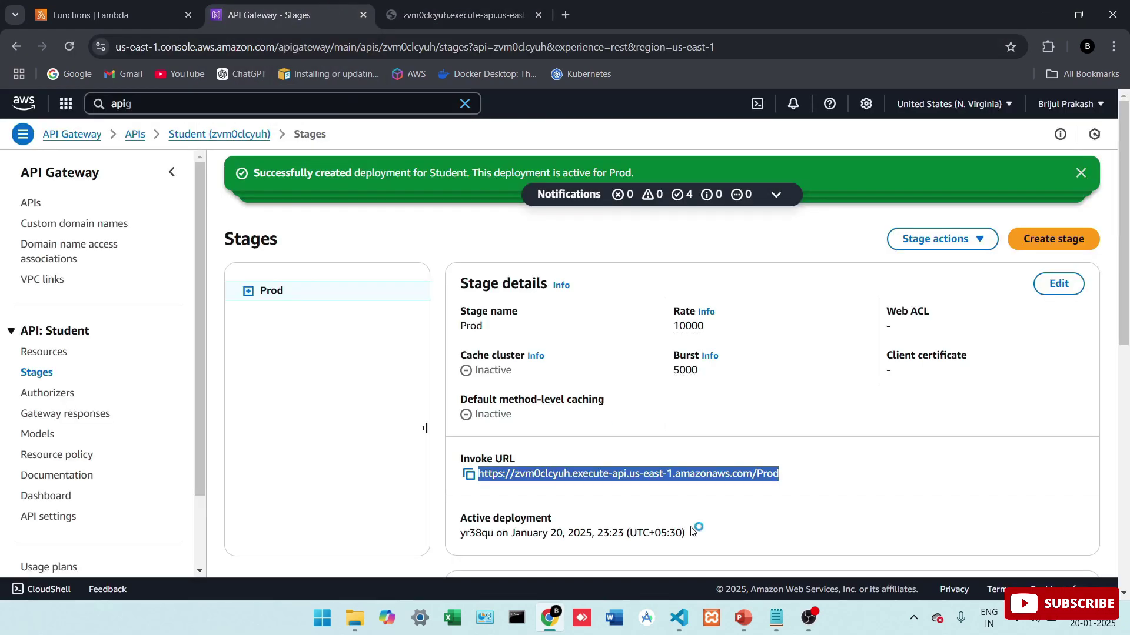
{"action": "left_click", "coordinate": [813, 474]}
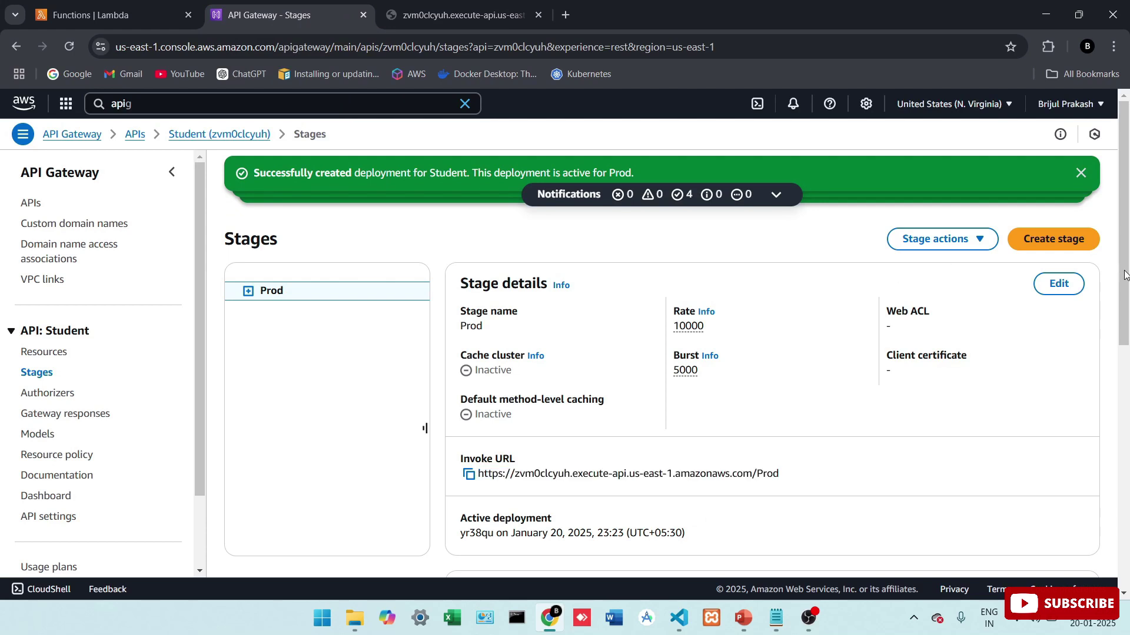
{"action": "left_click_drag", "start_coordinate": [1125, 285], "coordinate": [1126, 400]}
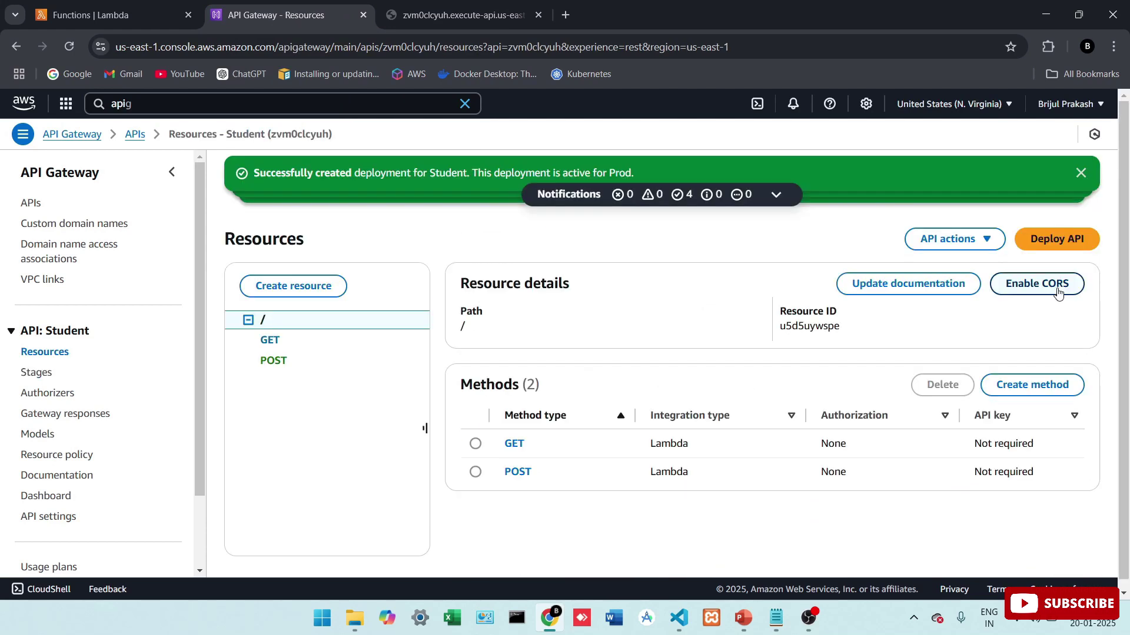
Step: Enable CORS on the root resource with GET and POST as allowed methods and save
{"action": "left_click", "coordinate": [1056, 288]}
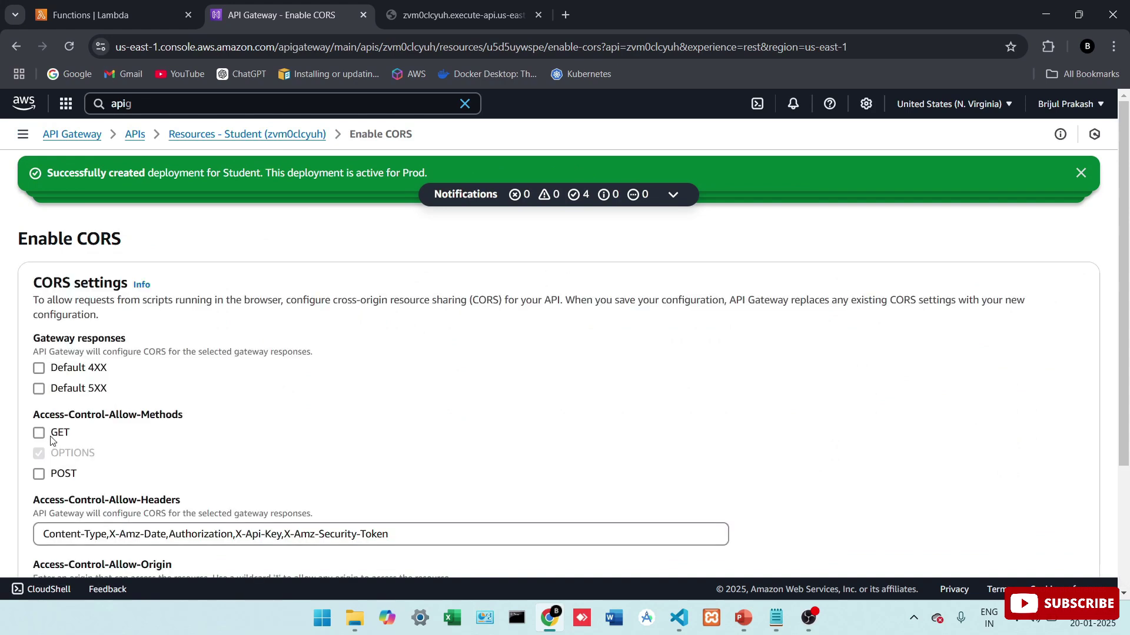
{"action": "left_click", "coordinate": [39, 435]}
{"action": "left_click", "coordinate": [38, 474]}
{"action": "scroll", "coordinate": [1129, 285], "scroll_direction": "down", "scroll_amount": 1}
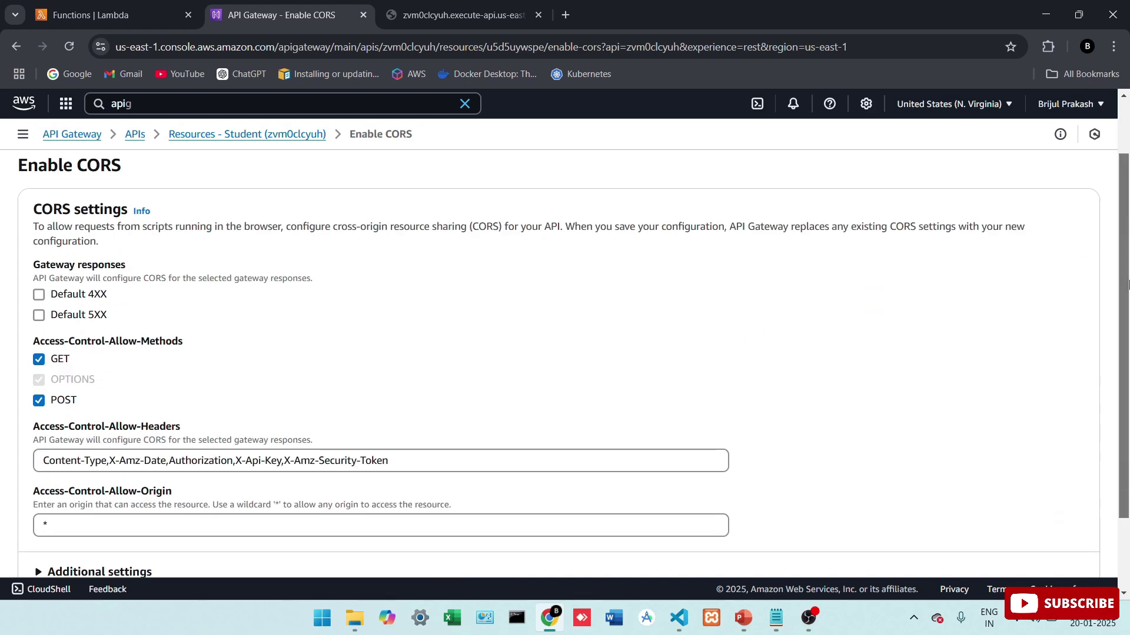
{"action": "scroll", "coordinate": [1128, 285], "scroll_direction": "down", "scroll_amount": 2}
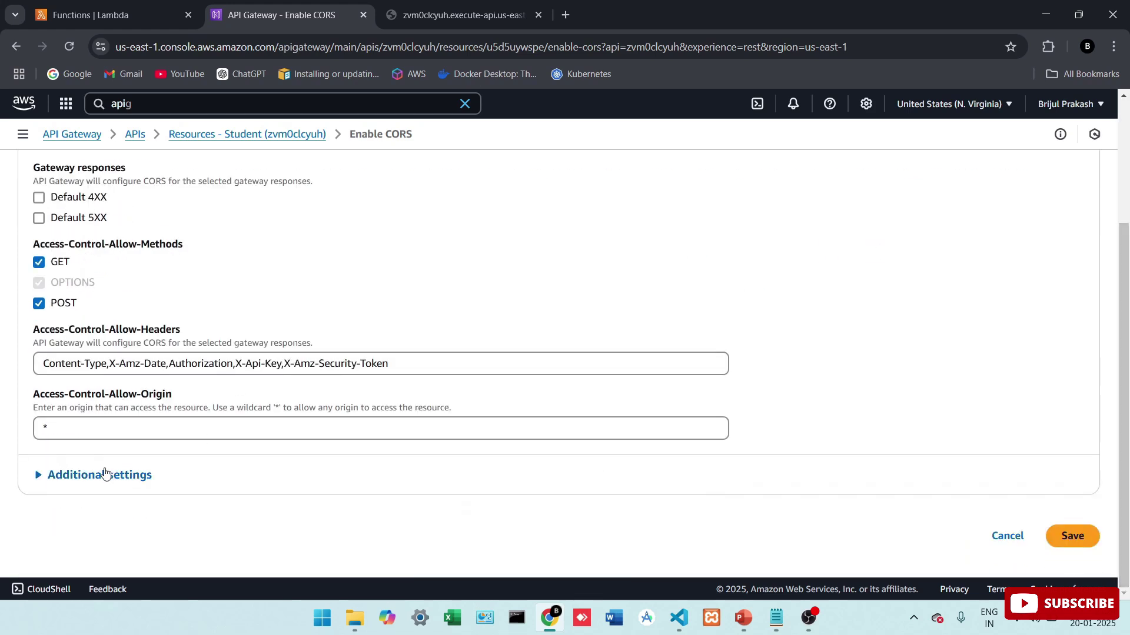
{"action": "left_click", "coordinate": [40, 476]}
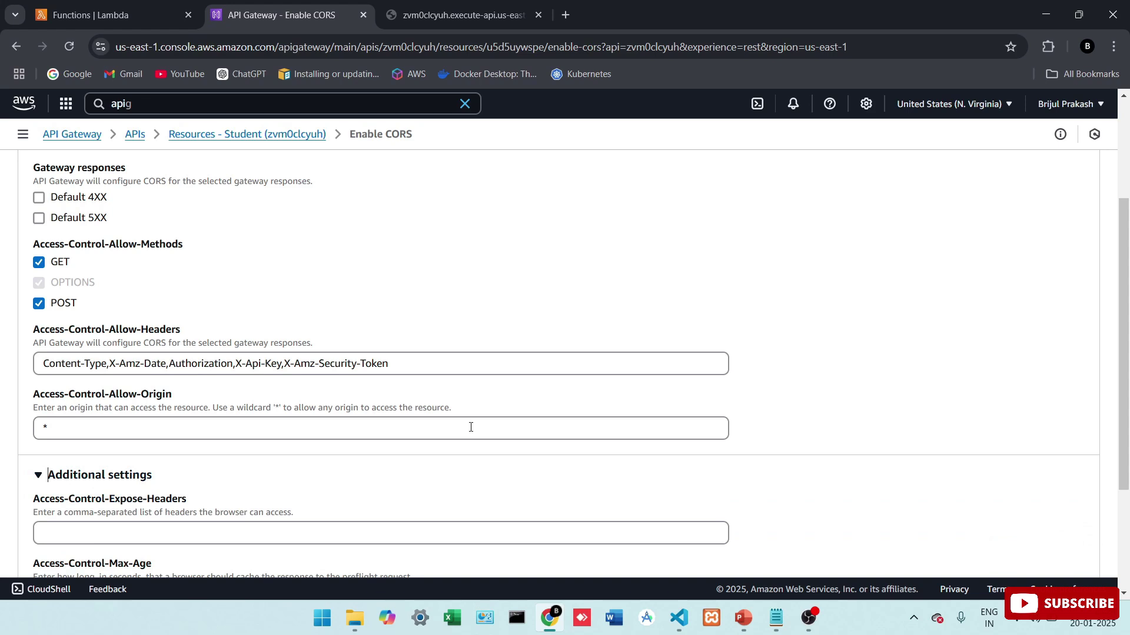
{"action": "scroll", "coordinate": [803, 427], "scroll_direction": "down", "scroll_amount": 3}
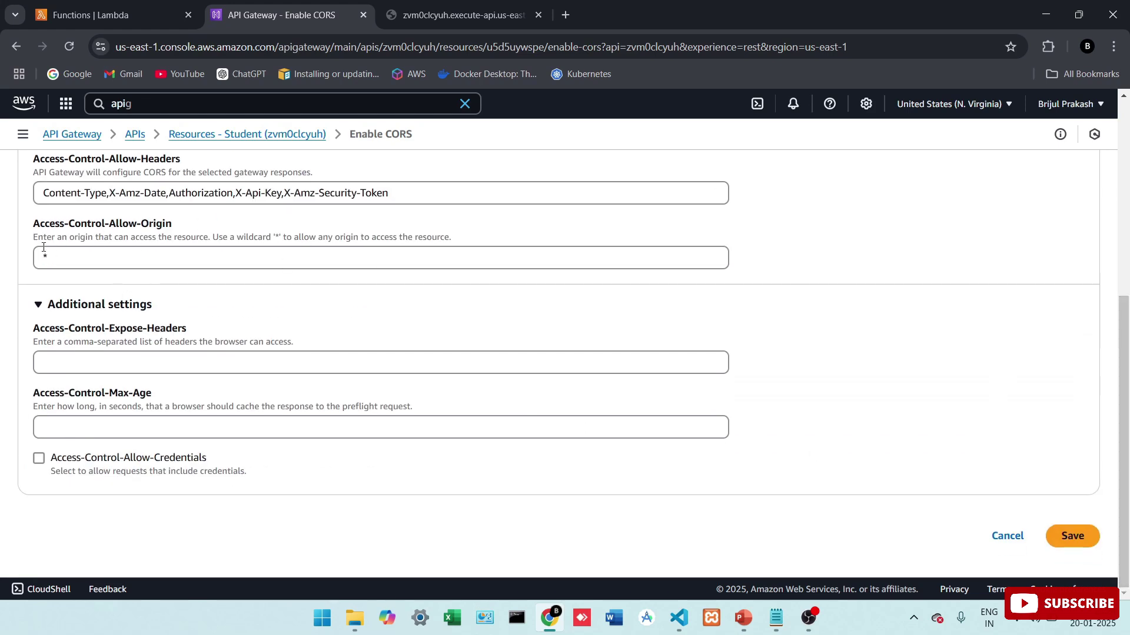
{"action": "left_click", "coordinate": [1069, 536]}
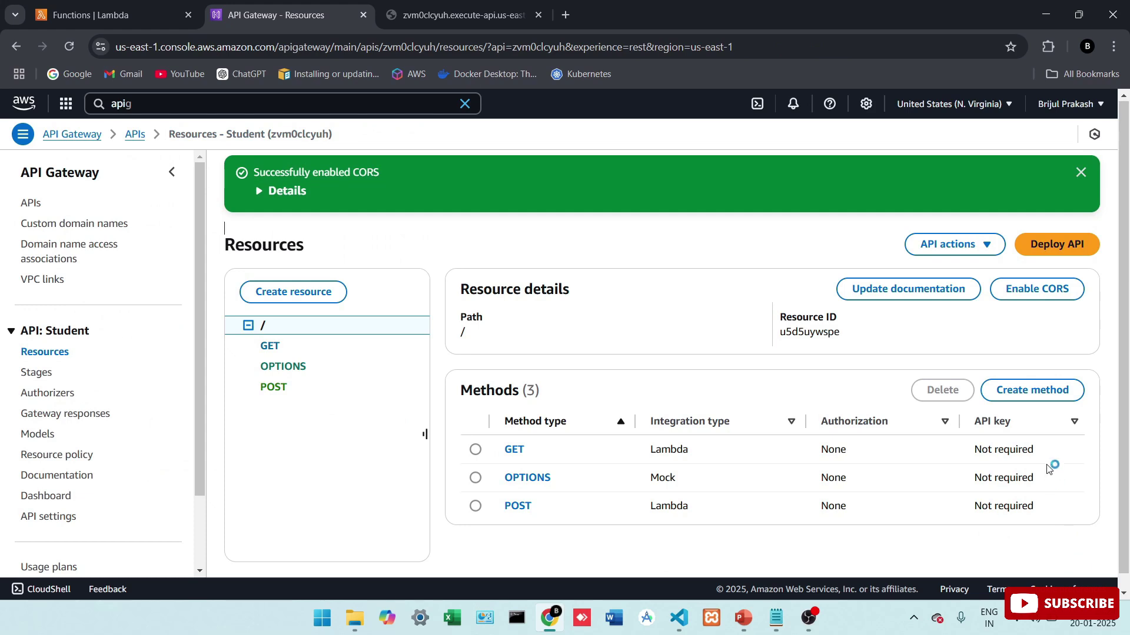
{"action": "left_click_drag", "start_coordinate": [1127, 325], "coordinate": [1127, 347]}
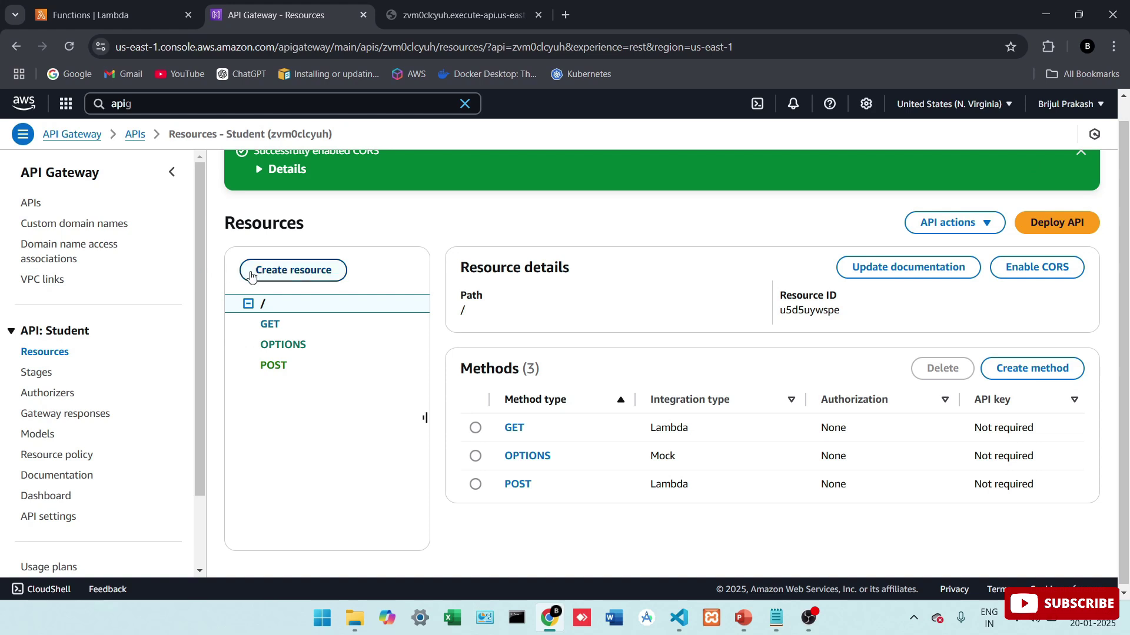
Step: Open scripts.js in Notepad, replace the API_ENDPOINT URL with the Prod invoke URL, and save
{"action": "key", "text": "alt+Tab"}
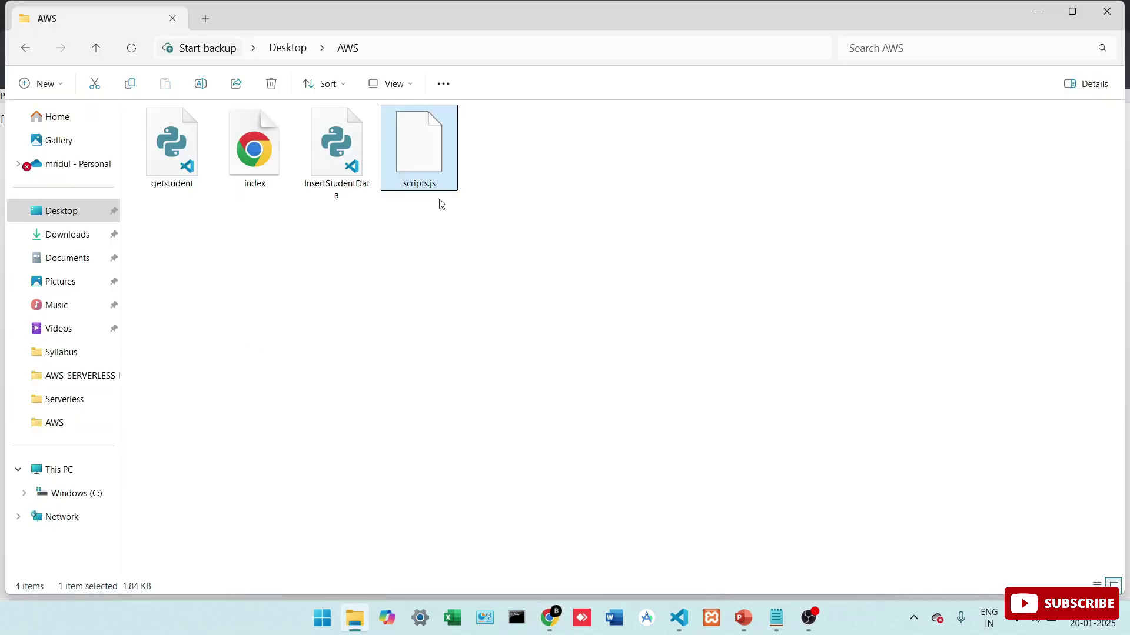
{"action": "right_click", "coordinate": [446, 167]}
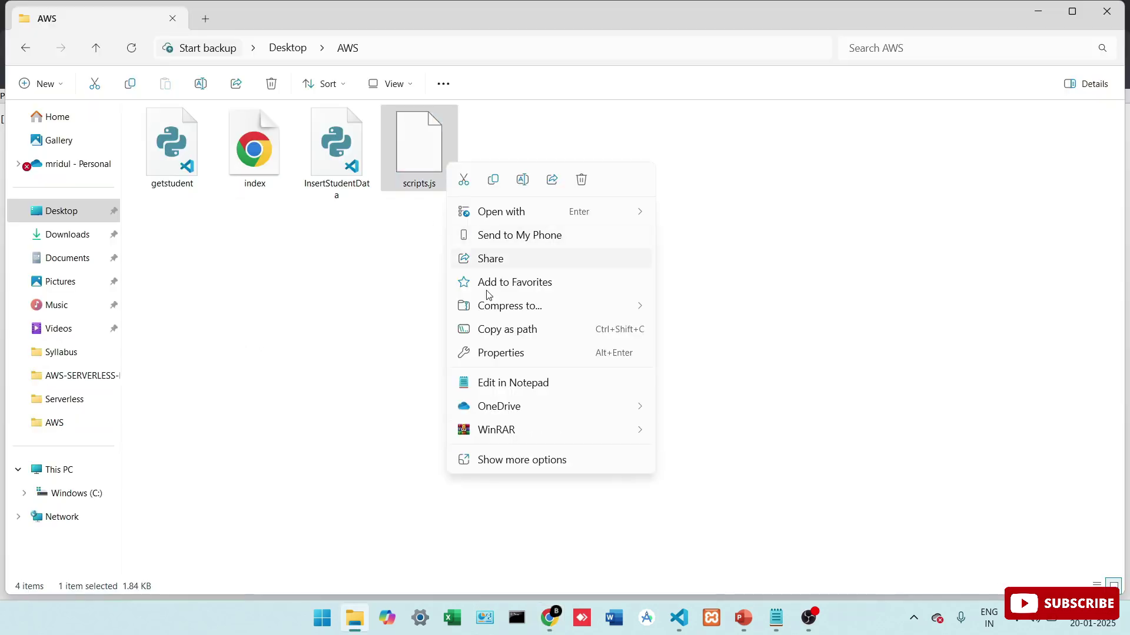
{"action": "left_click", "coordinate": [487, 384]}
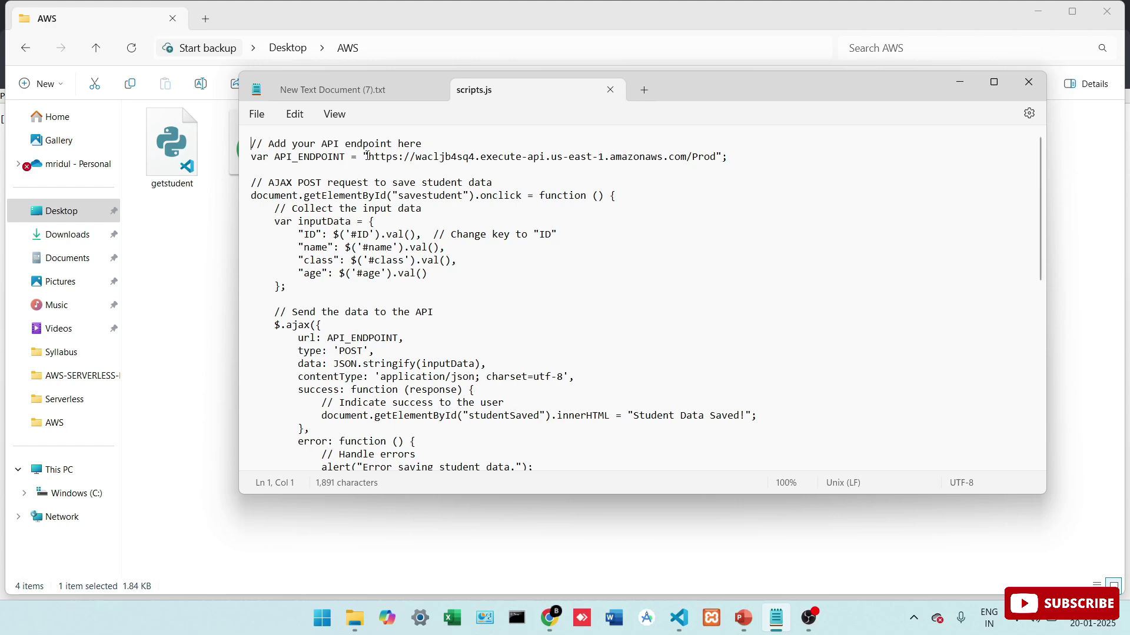
{"action": "left_click_drag", "start_coordinate": [275, 157], "coordinate": [716, 156]}
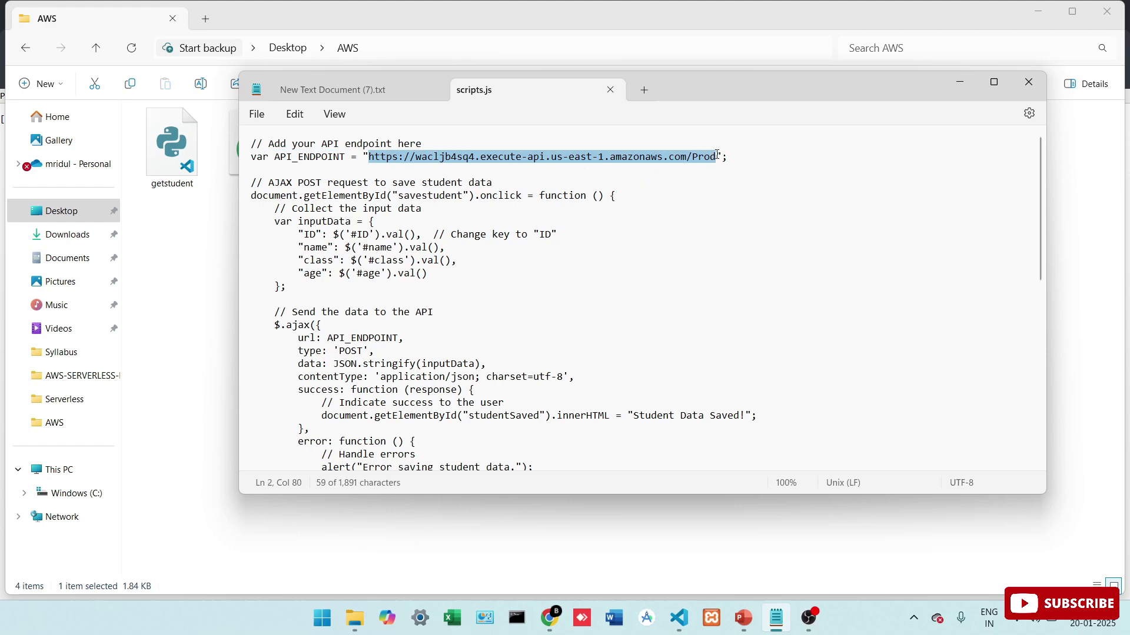
{"action": "key", "text": "ctrl+v"}
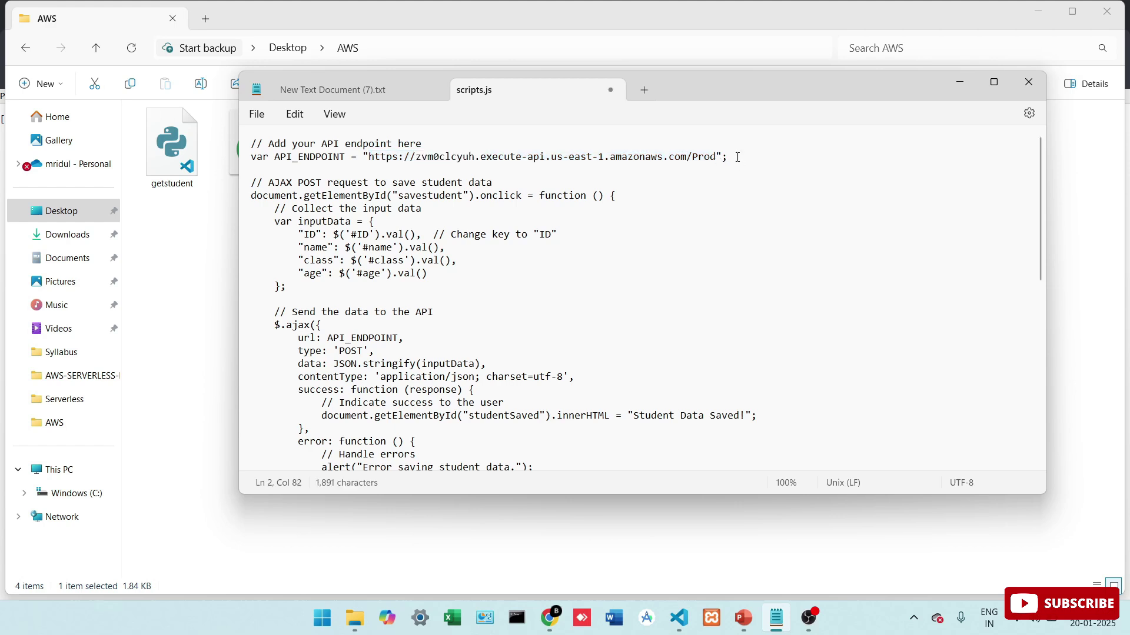
{"action": "key", "text": "ctrl+s"}
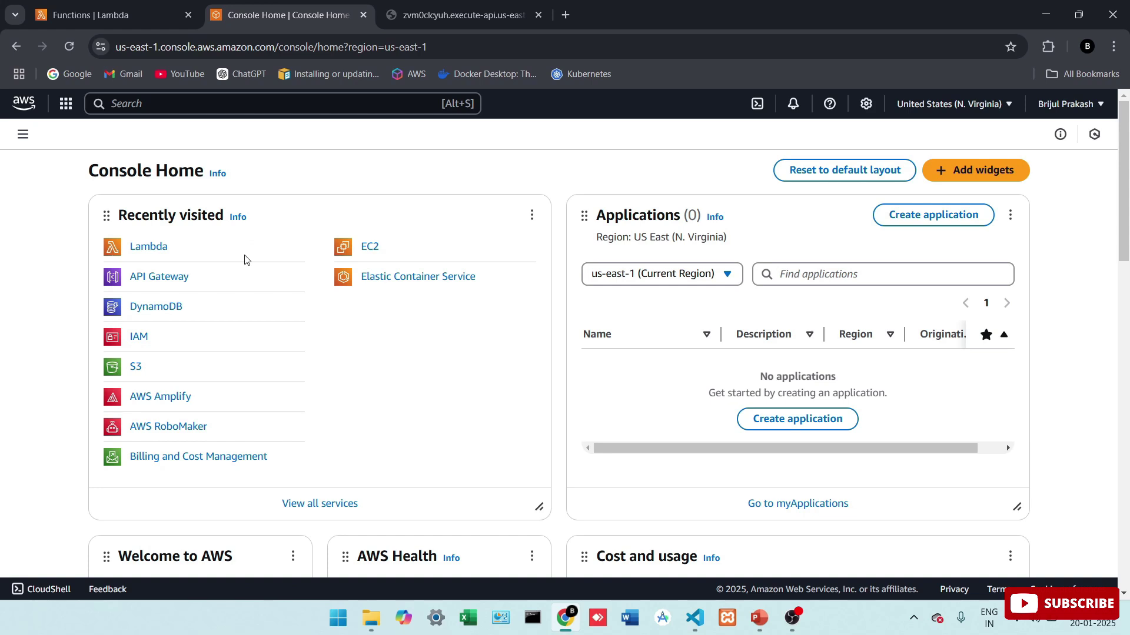
Step: In S3, start a new bucket and enter a name beginning 'devopsmaster'
{"action": "left_click", "coordinate": [138, 368]}
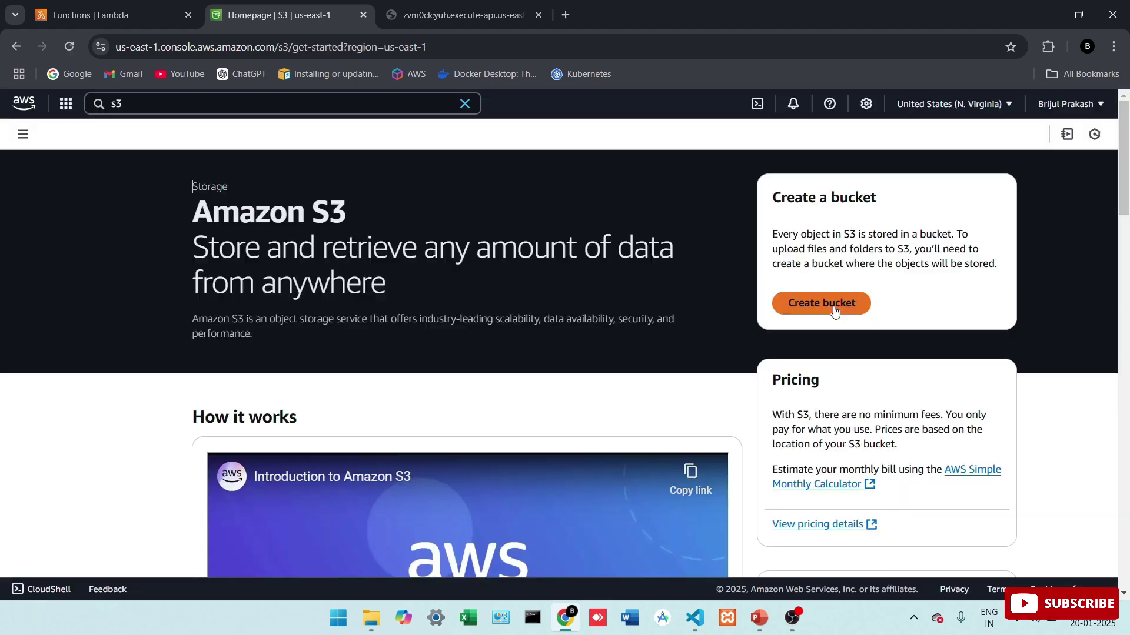
{"action": "left_click", "coordinate": [836, 303]}
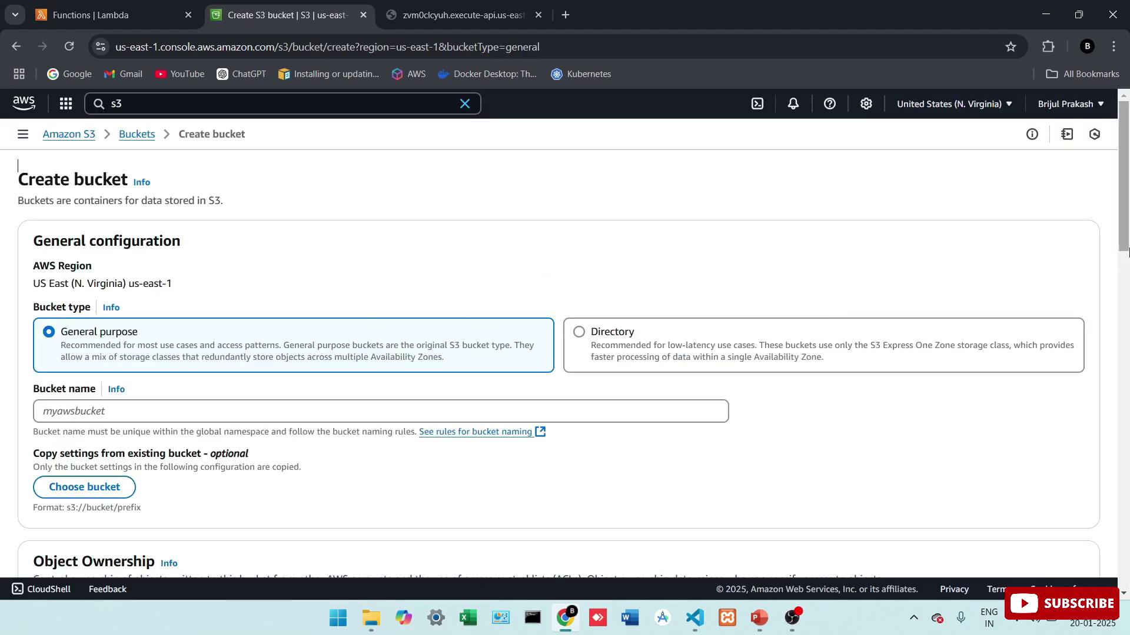
{"action": "scroll", "coordinate": [423, 275], "scroll_direction": "down", "scroll_amount": 2}
{"action": "left_click", "coordinate": [425, 279]}
{"action": "type", "text": "devops"}
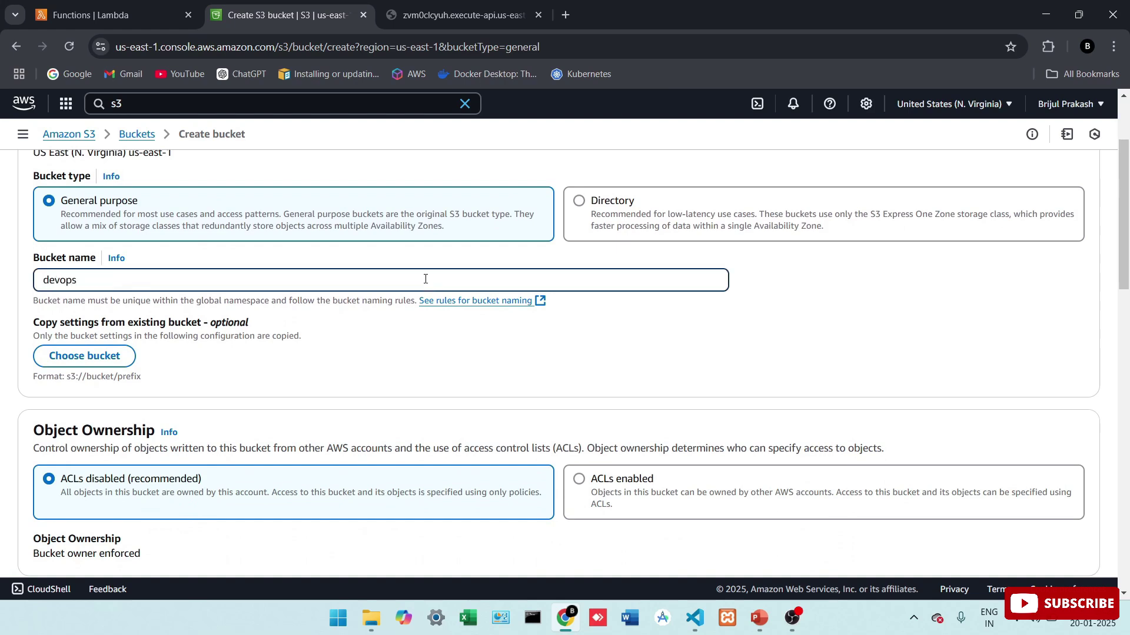
{"action": "type", "text": "masterbucketbrijul"}
Step: Uncheck Block all public access, acknowledge the warning, and create the bucket
{"action": "scroll", "coordinate": [295, 247], "scroll_direction": "down", "scroll_amount": 6}
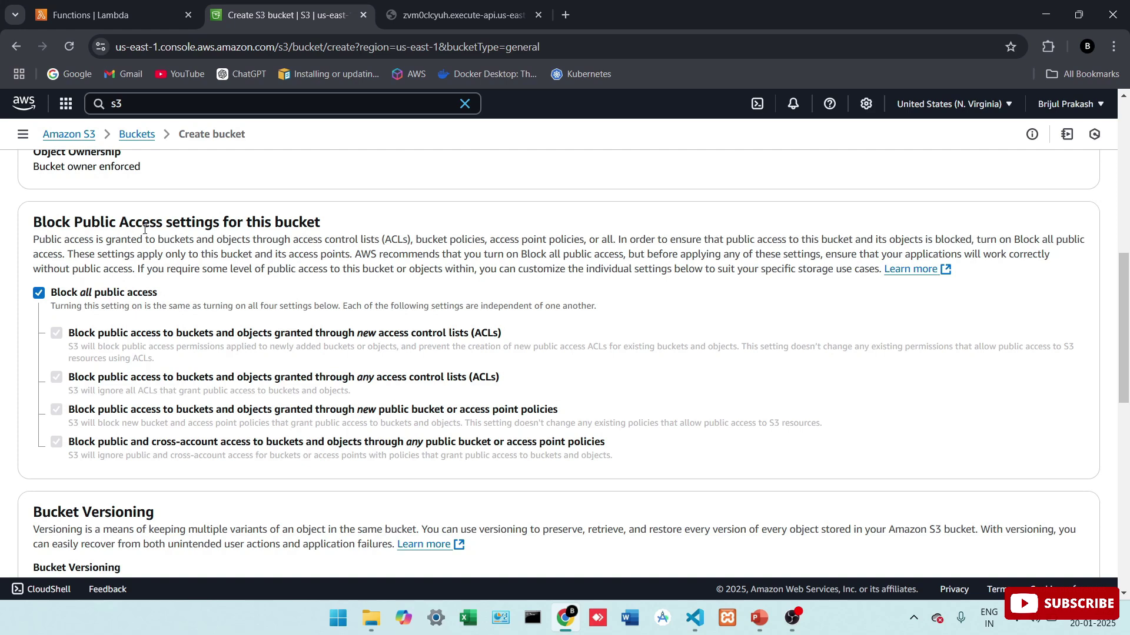
{"action": "left_click", "coordinate": [40, 292]}
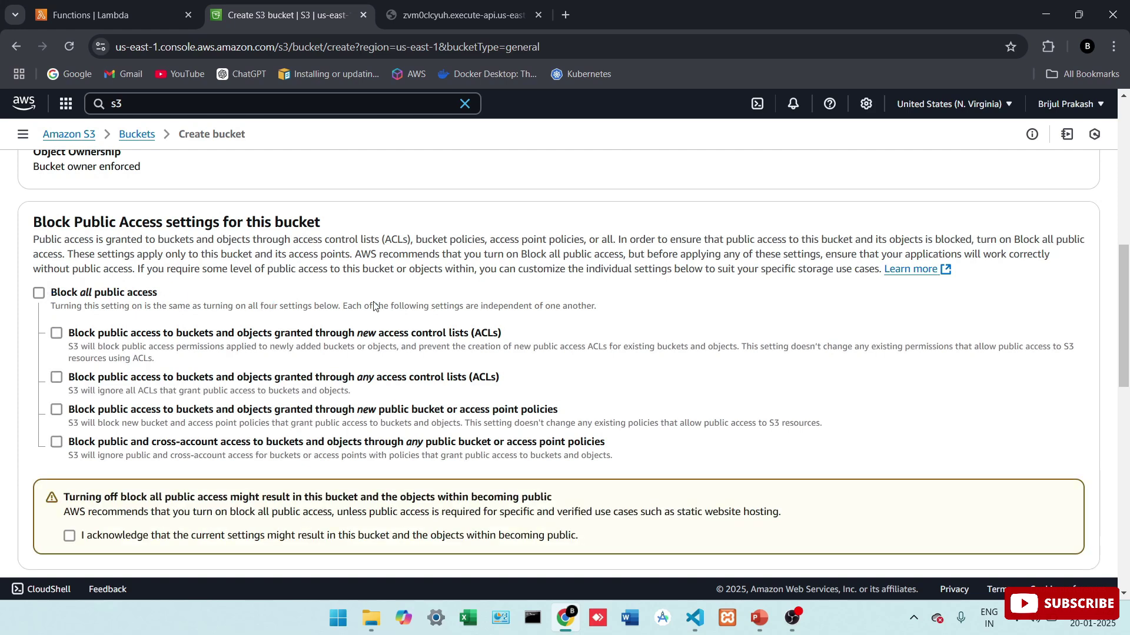
{"action": "scroll", "coordinate": [1127, 329], "scroll_direction": "down", "scroll_amount": 1}
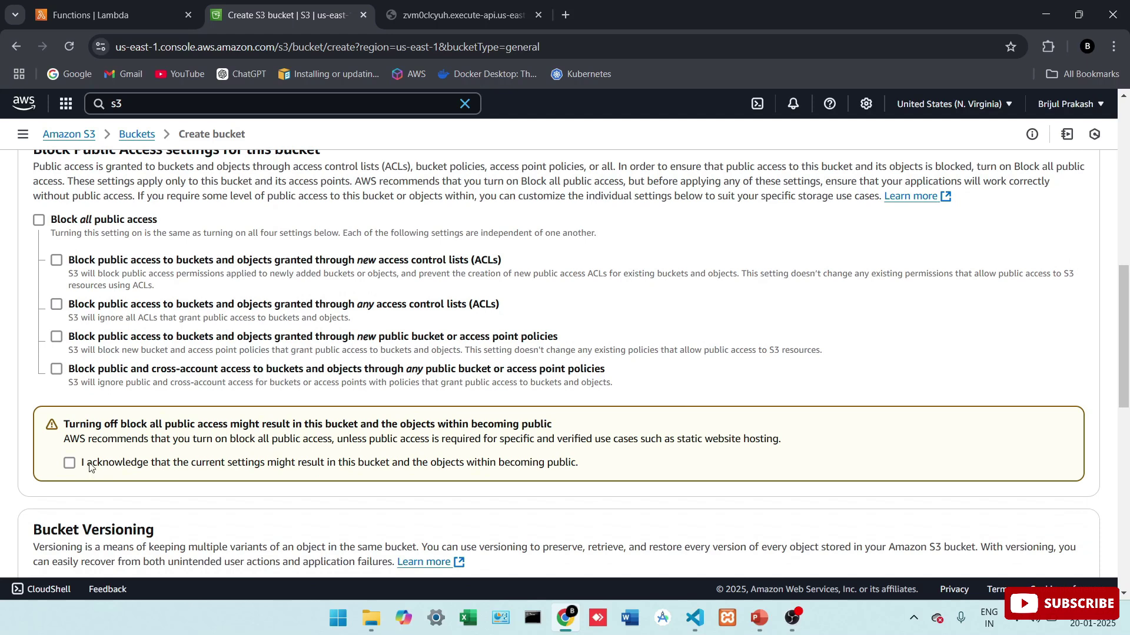
{"action": "left_click", "coordinate": [69, 464]}
{"action": "left_click_drag", "start_coordinate": [1125, 337], "coordinate": [1129, 522]}
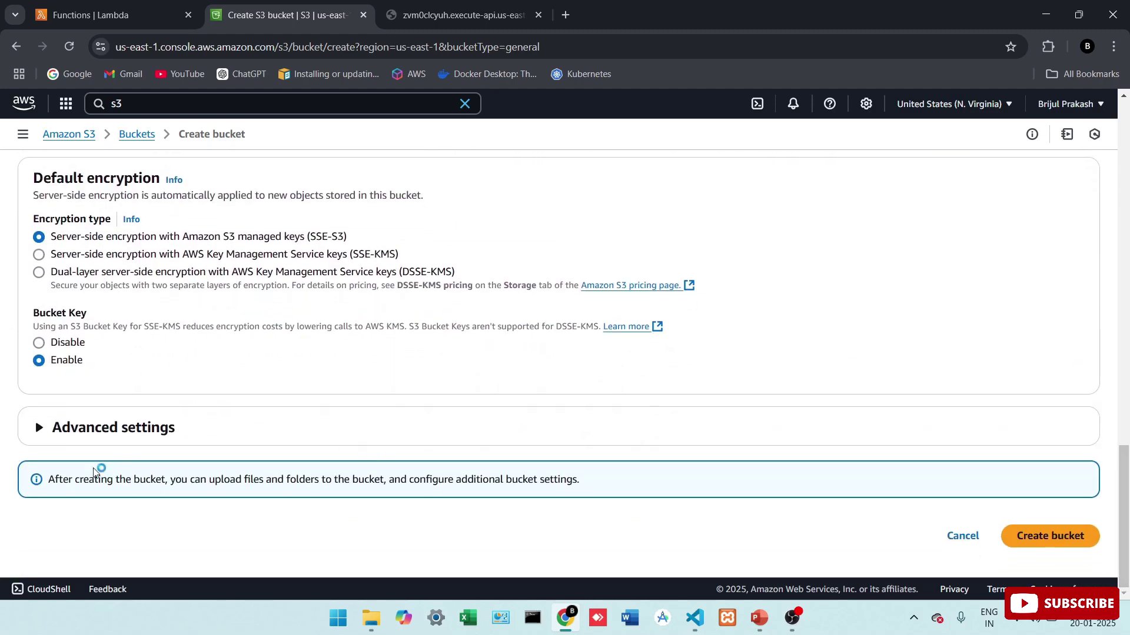
{"action": "left_click", "coordinate": [37, 427]}
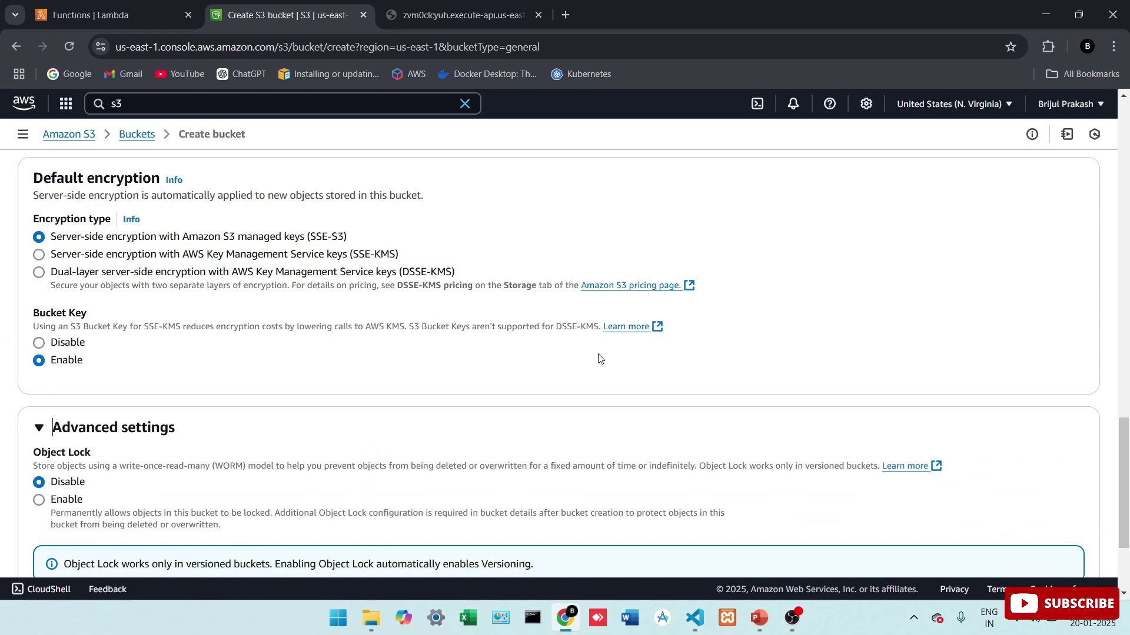
{"action": "scroll", "coordinate": [1129, 432], "scroll_direction": "down", "scroll_amount": 3}
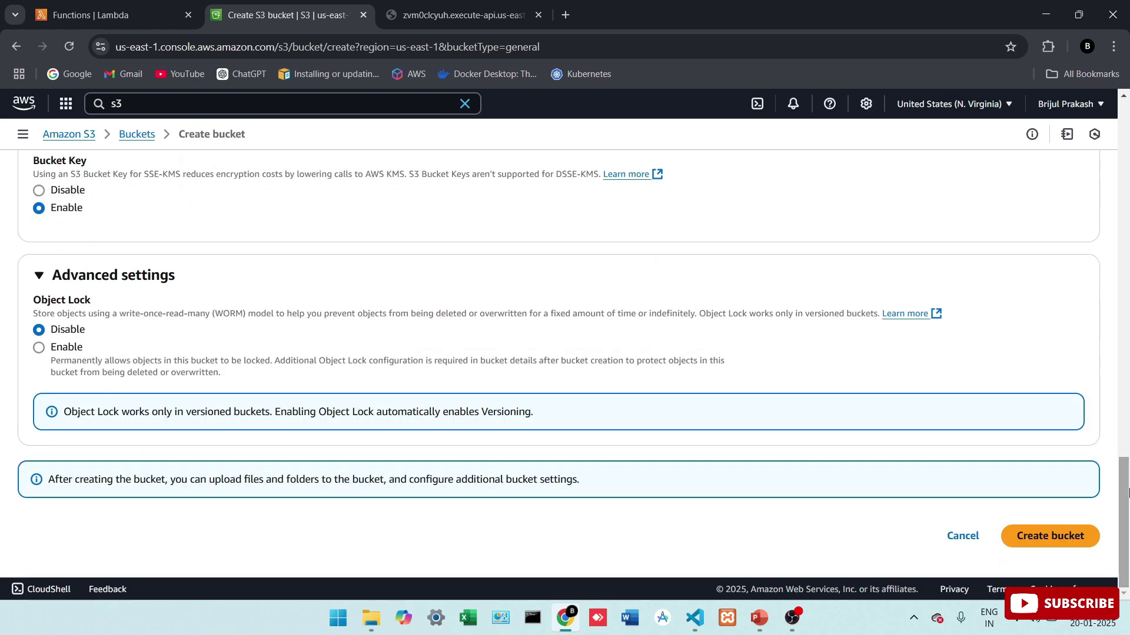
{"action": "left_click", "coordinate": [1070, 539]}
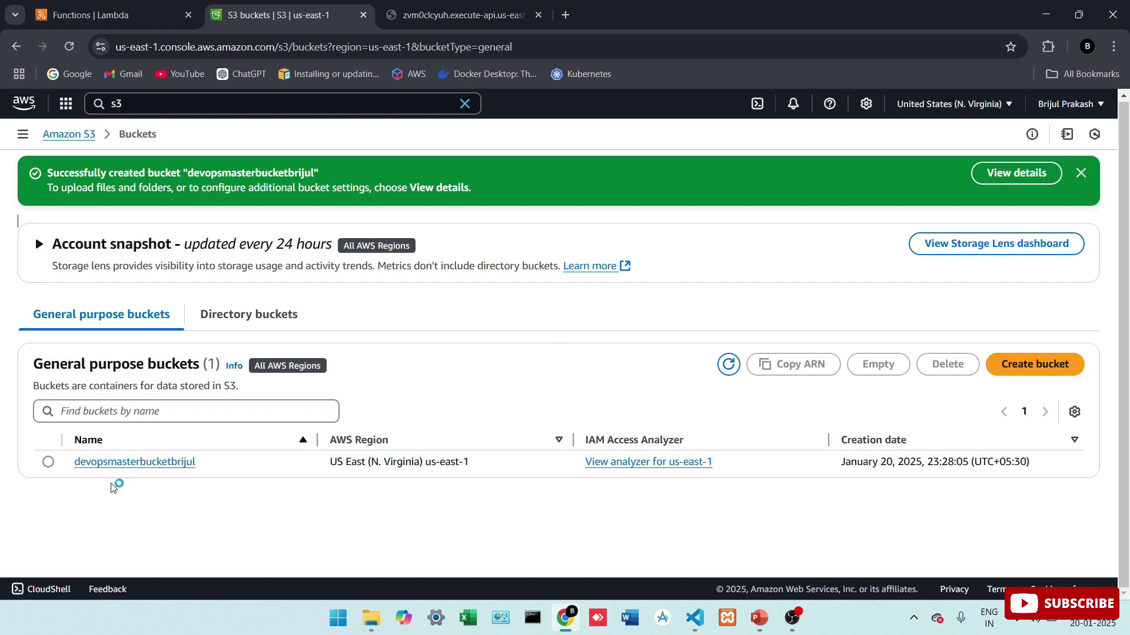
Step: Upload index.html and scripts.js into the new bucket, then open the index.html object
{"action": "left_click", "coordinate": [163, 463]}
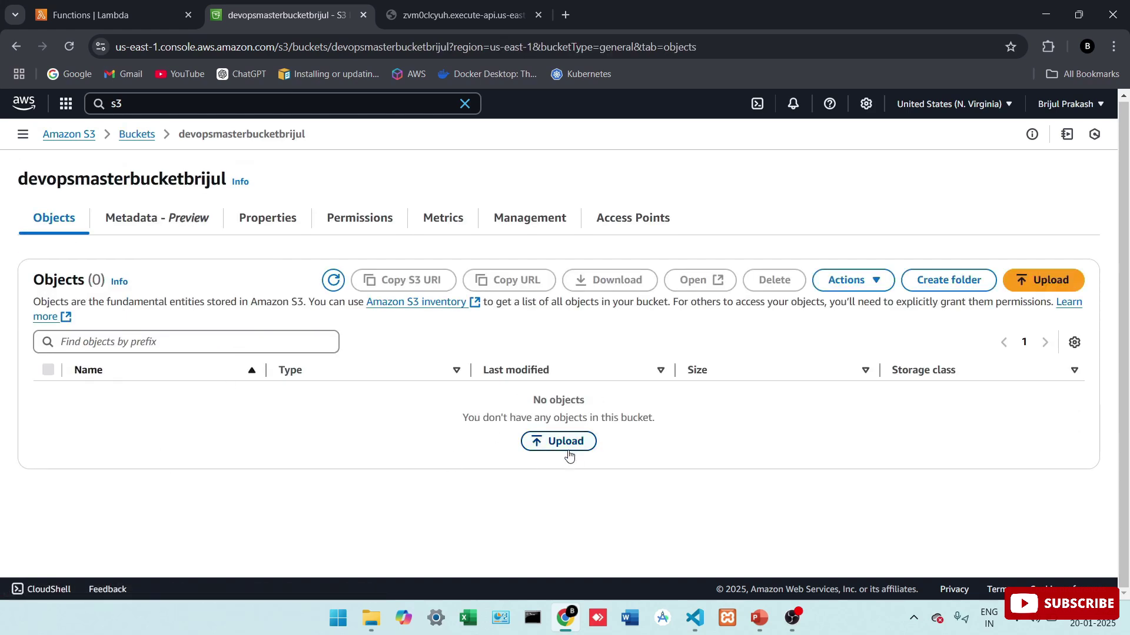
{"action": "left_click", "coordinate": [568, 455]}
{"action": "left_click", "coordinate": [229, 156]}
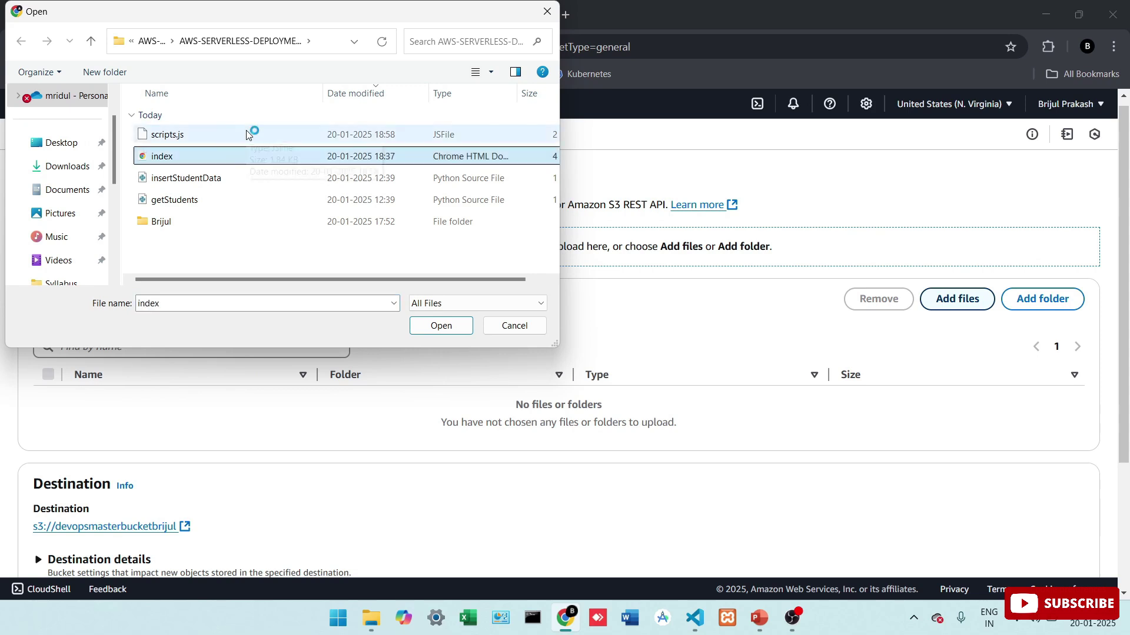
{"action": "left_click", "coordinate": [247, 135], "text": "ctrl"}
{"action": "left_click", "coordinate": [441, 325]}
{"action": "scroll", "coordinate": [1082, 531], "scroll_direction": "down", "scroll_amount": 3}
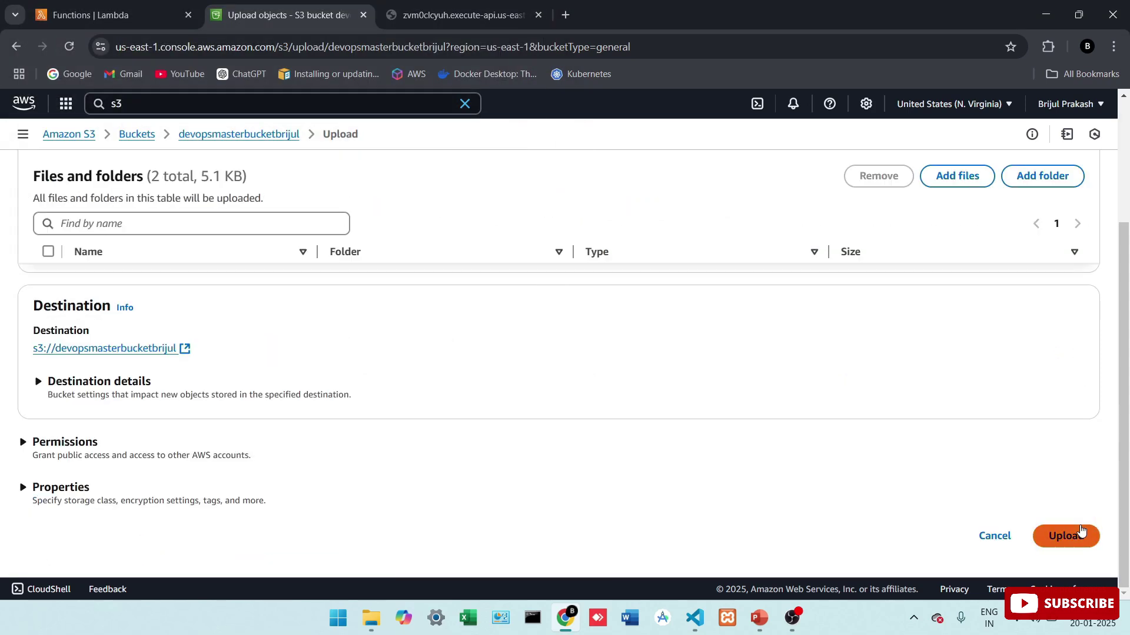
{"action": "left_click", "coordinate": [1081, 531]}
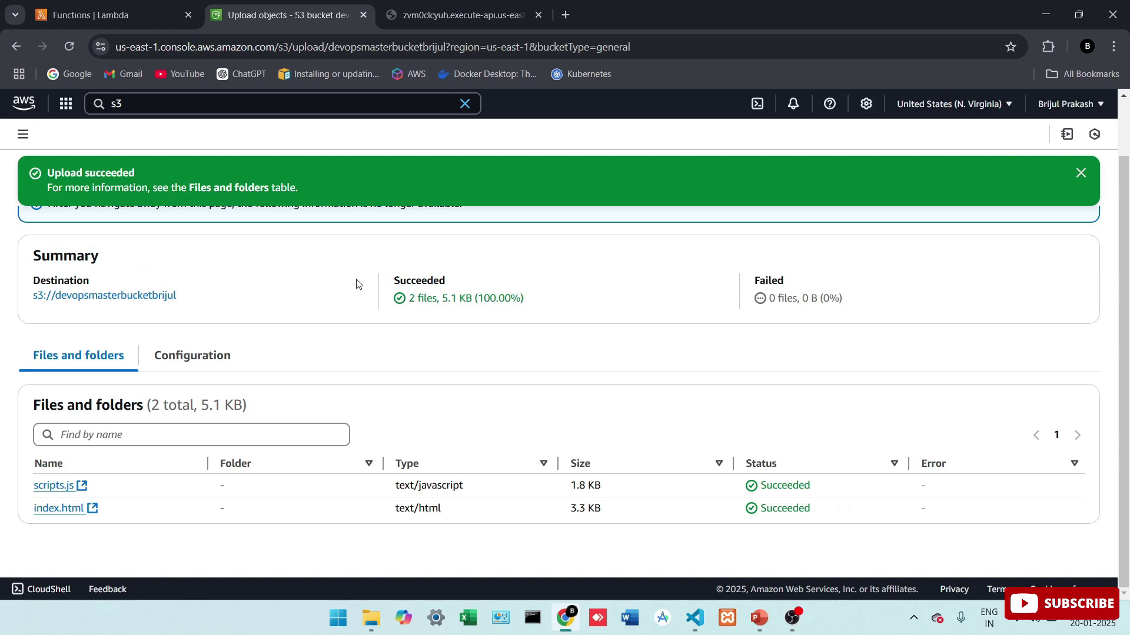
{"action": "left_click", "coordinate": [47, 510]}
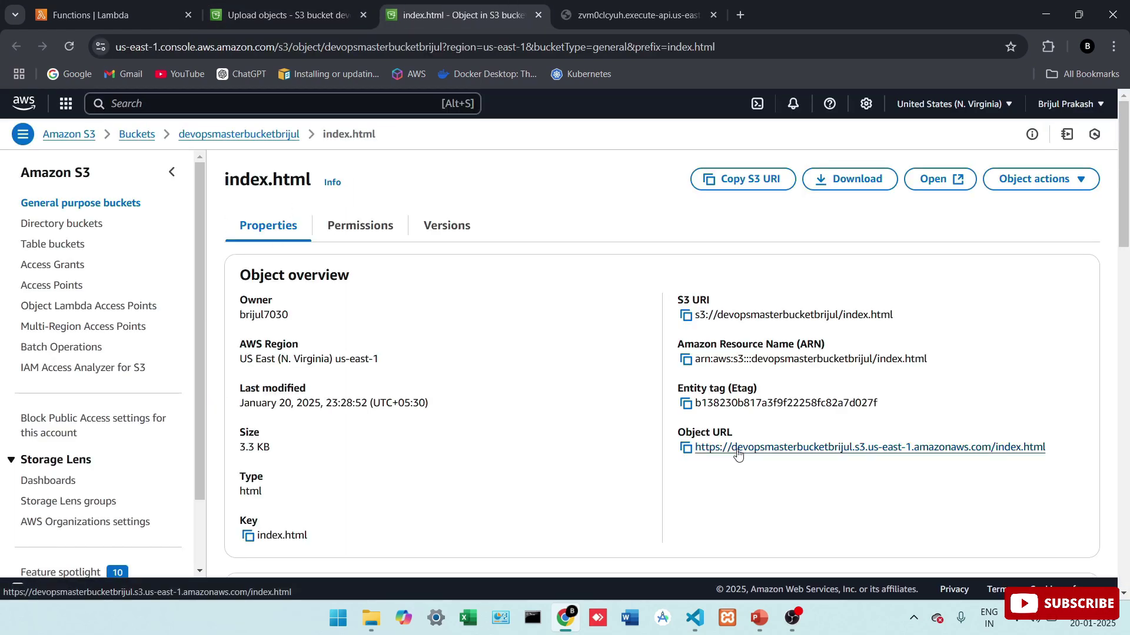
Step: Open index.html's Object URL in a new tab, see AccessDenied, then go back to Buckets
{"action": "right_click", "coordinate": [738, 450]}
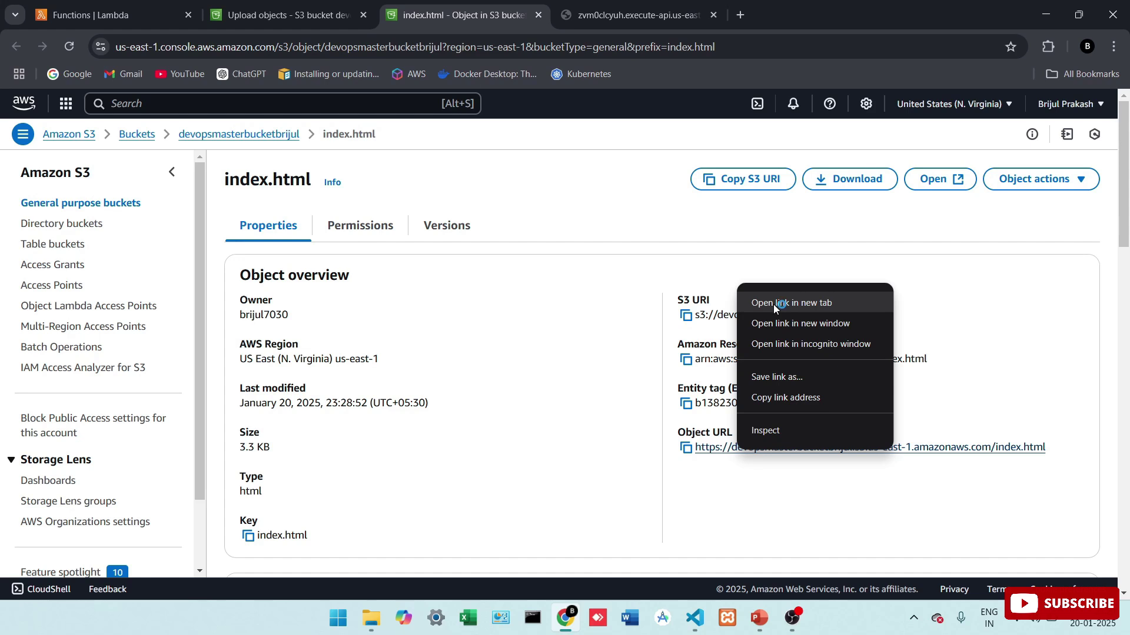
{"action": "left_click", "coordinate": [773, 305]}
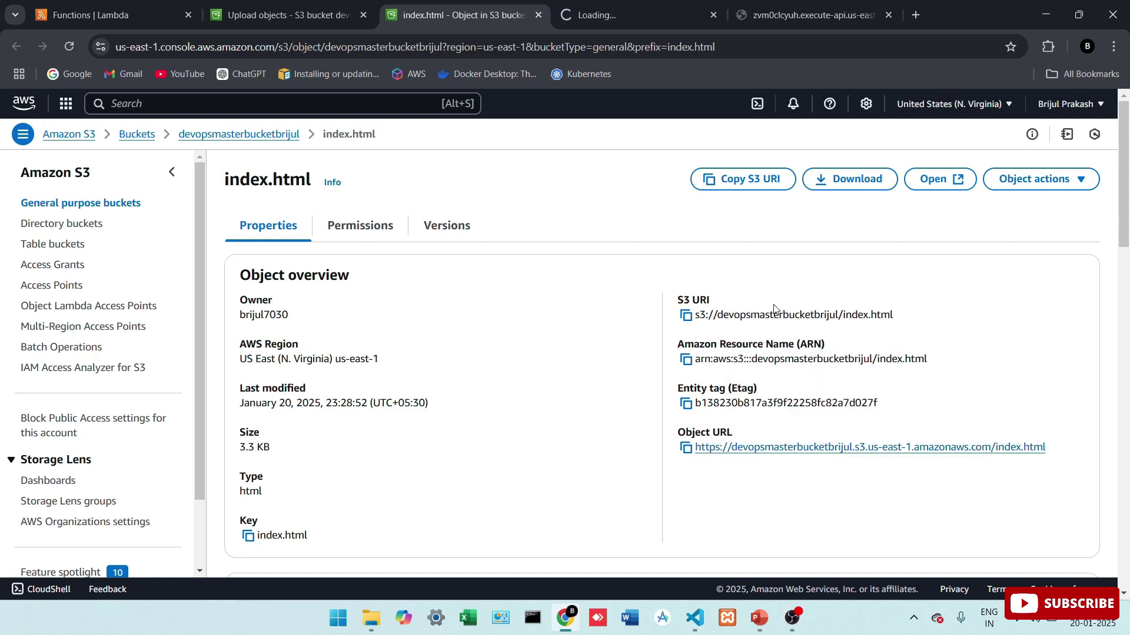
{"action": "left_click", "coordinate": [641, 11]}
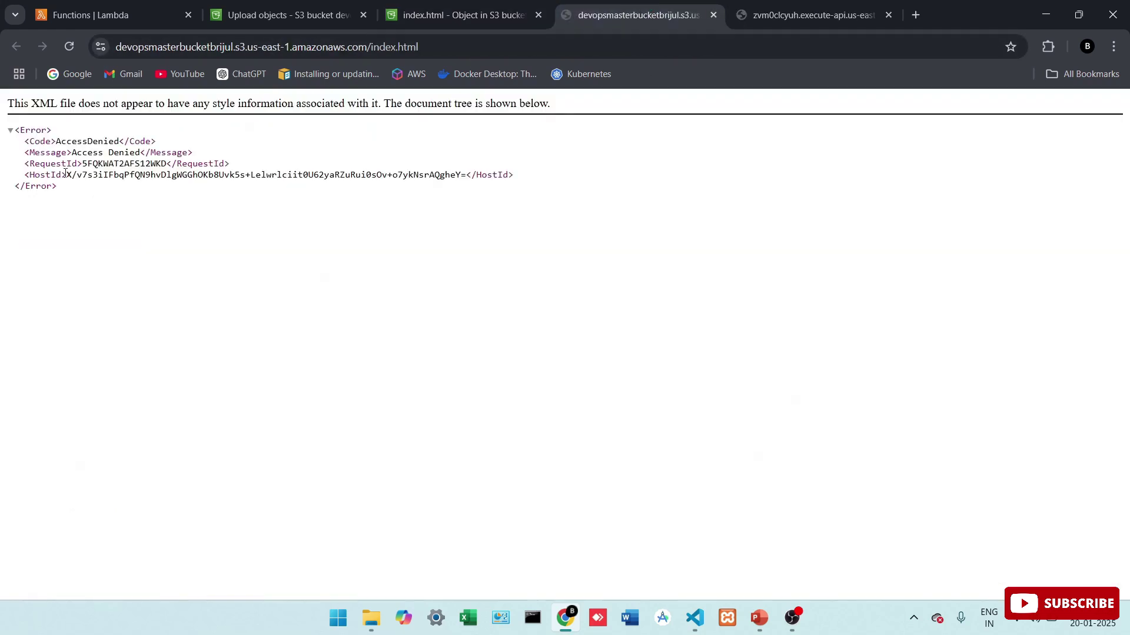
{"action": "left_click", "coordinate": [476, 7]}
{"action": "left_click", "coordinate": [262, 6]}
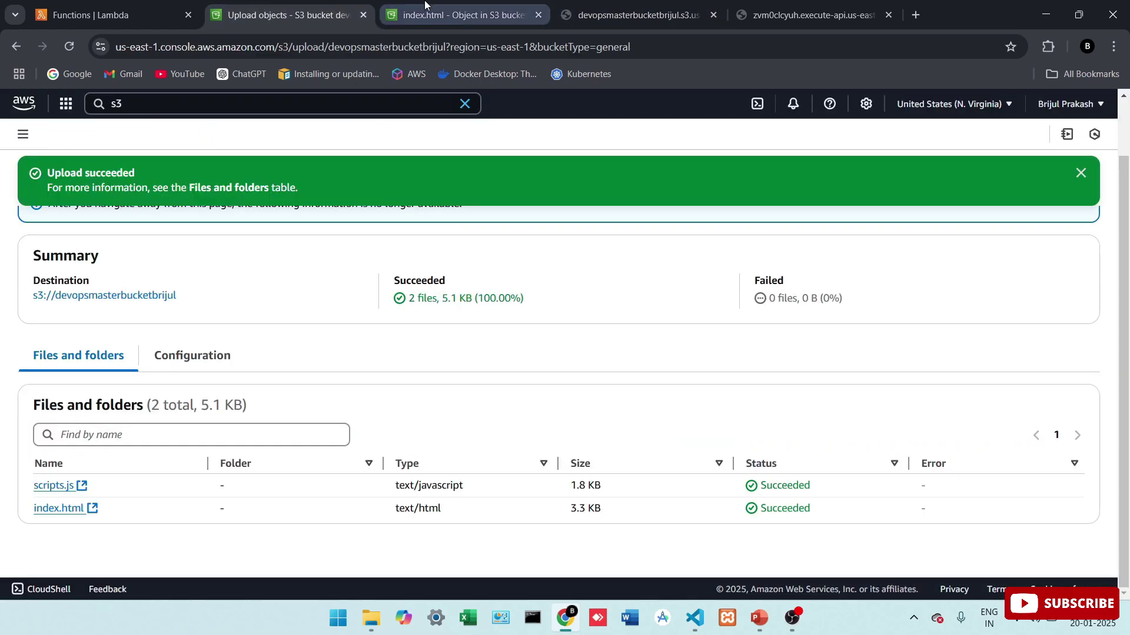
{"action": "left_click", "coordinate": [426, 4]}
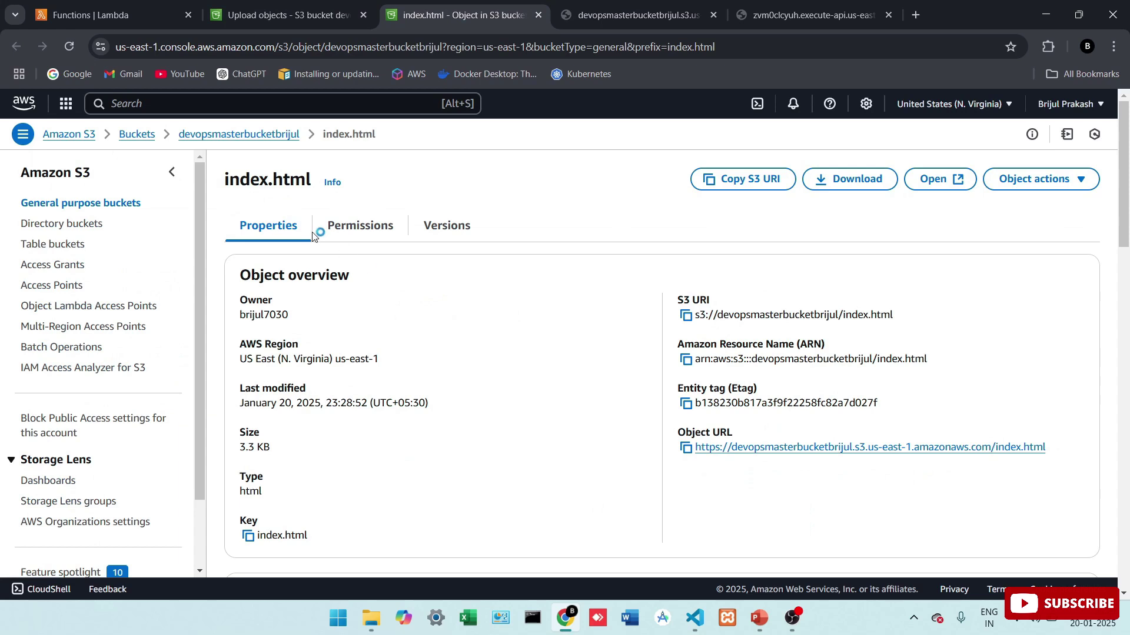
{"action": "left_click", "coordinate": [137, 135]}
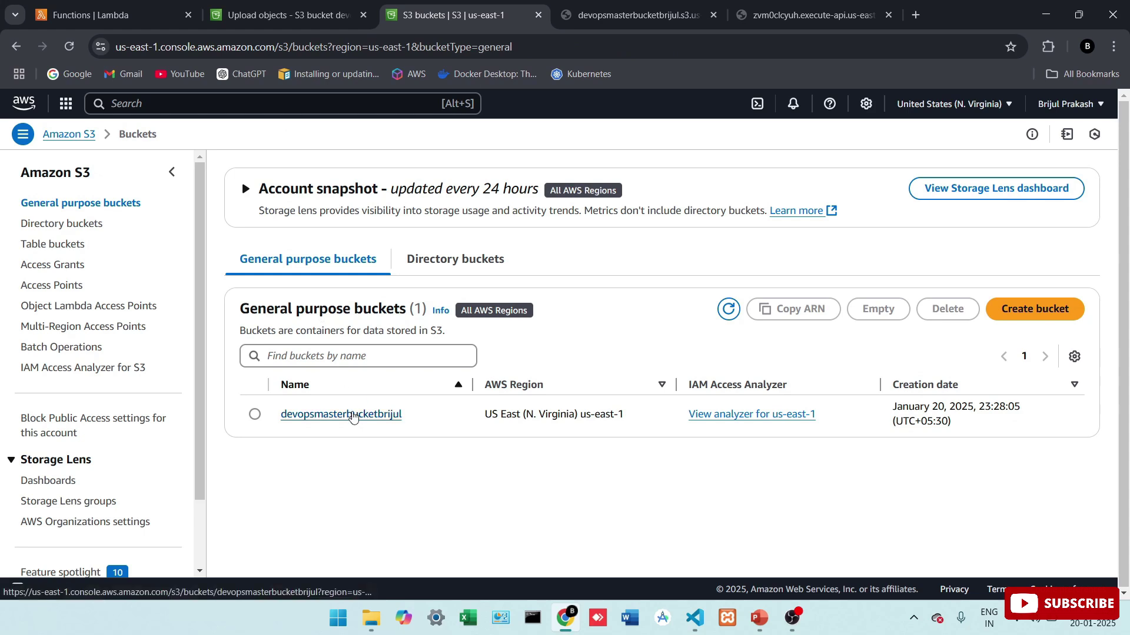
Step: In the bucket's Properties, enable static website hosting with index.html as the index document
{"action": "left_click", "coordinate": [353, 413]}
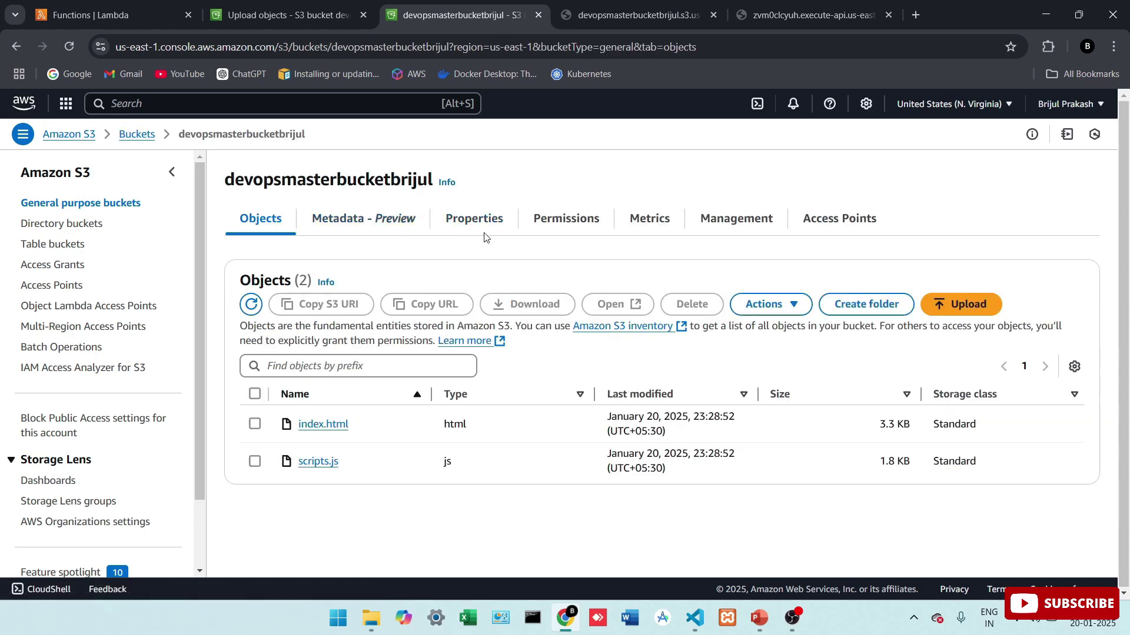
{"action": "left_click", "coordinate": [485, 234]}
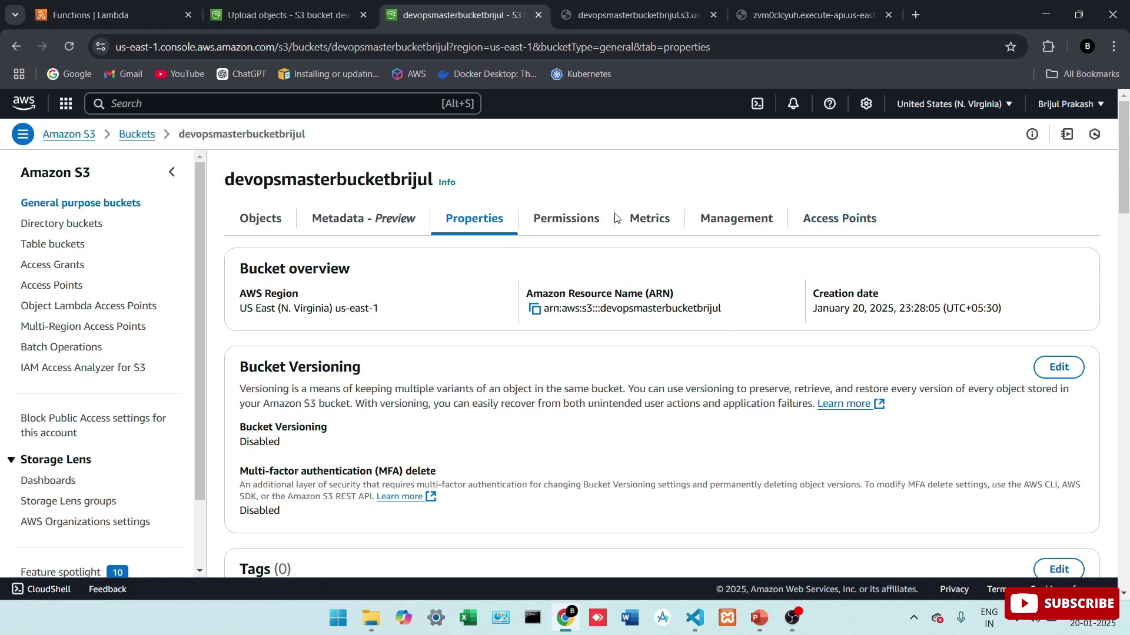
{"action": "left_click_drag", "start_coordinate": [1128, 219], "coordinate": [1128, 573]}
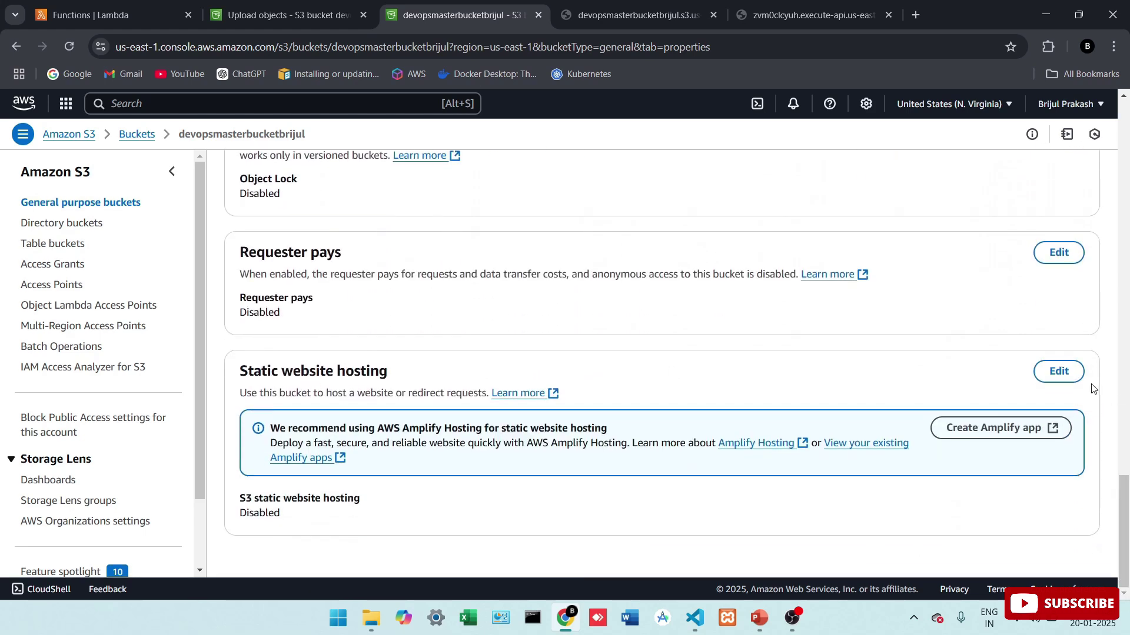
{"action": "left_click", "coordinate": [1057, 371]}
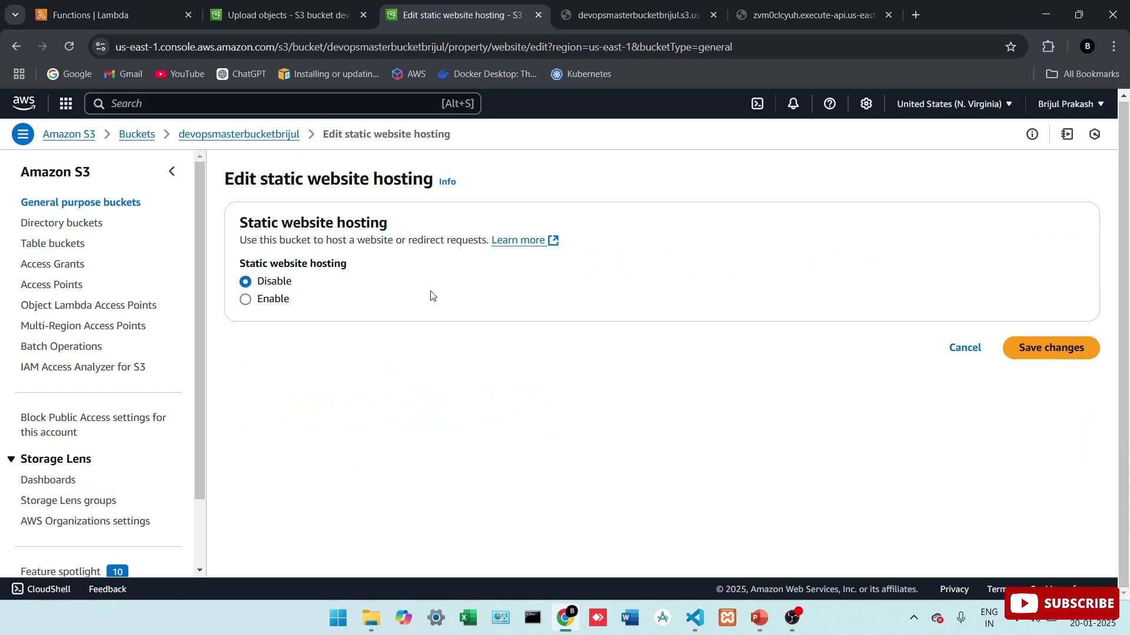
{"action": "left_click", "coordinate": [274, 301]}
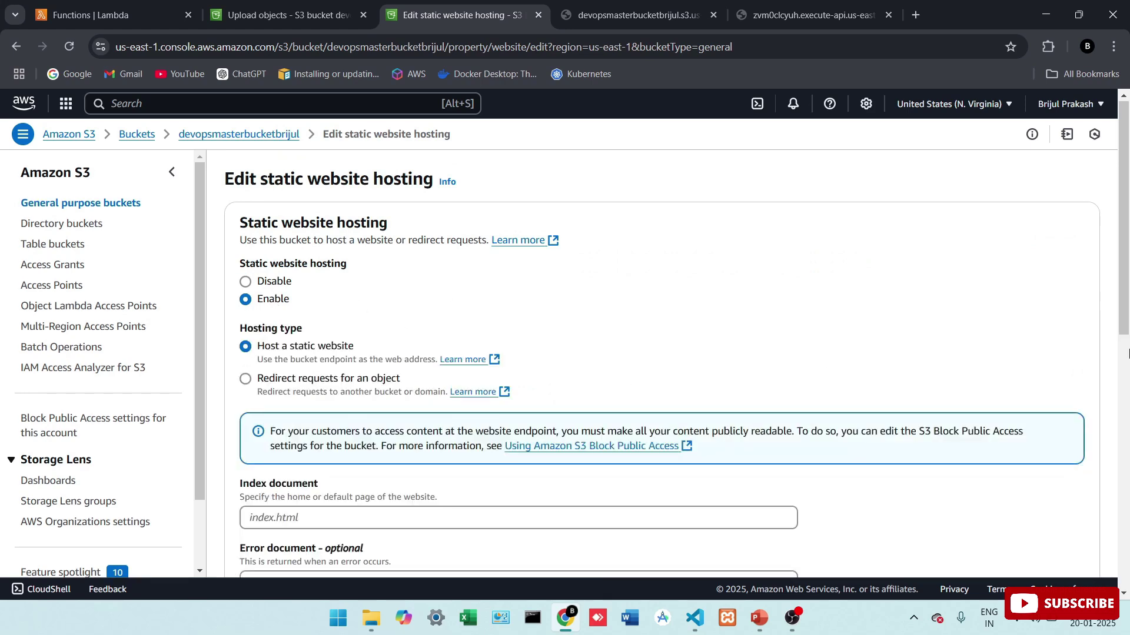
{"action": "scroll", "coordinate": [1129, 358], "scroll_direction": "down", "scroll_amount": 3}
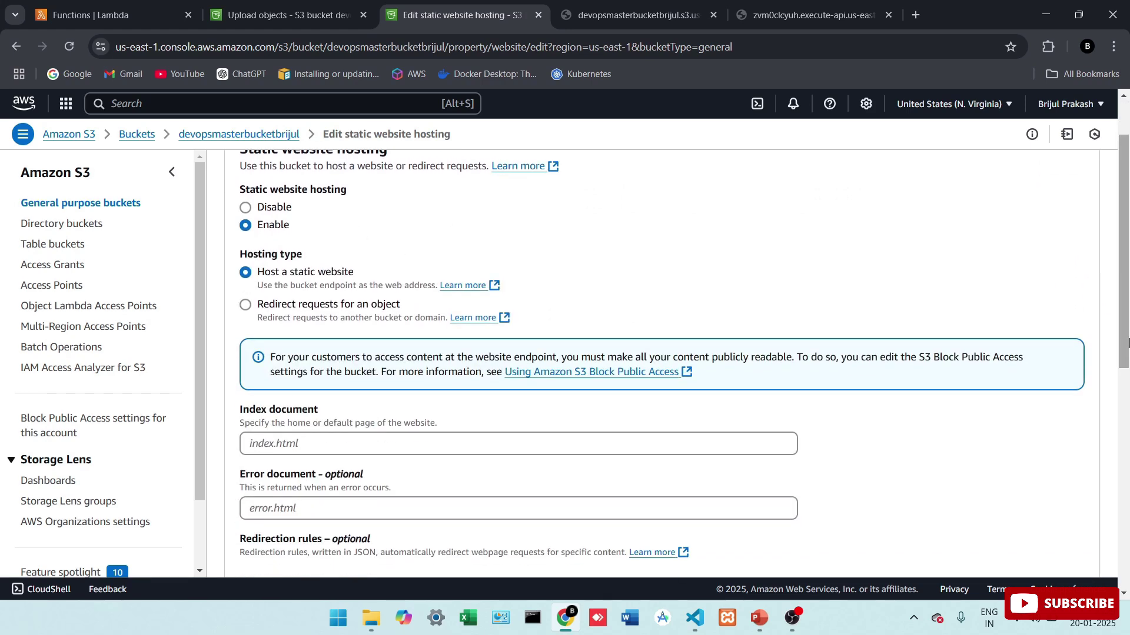
{"action": "left_click", "coordinate": [570, 353]}
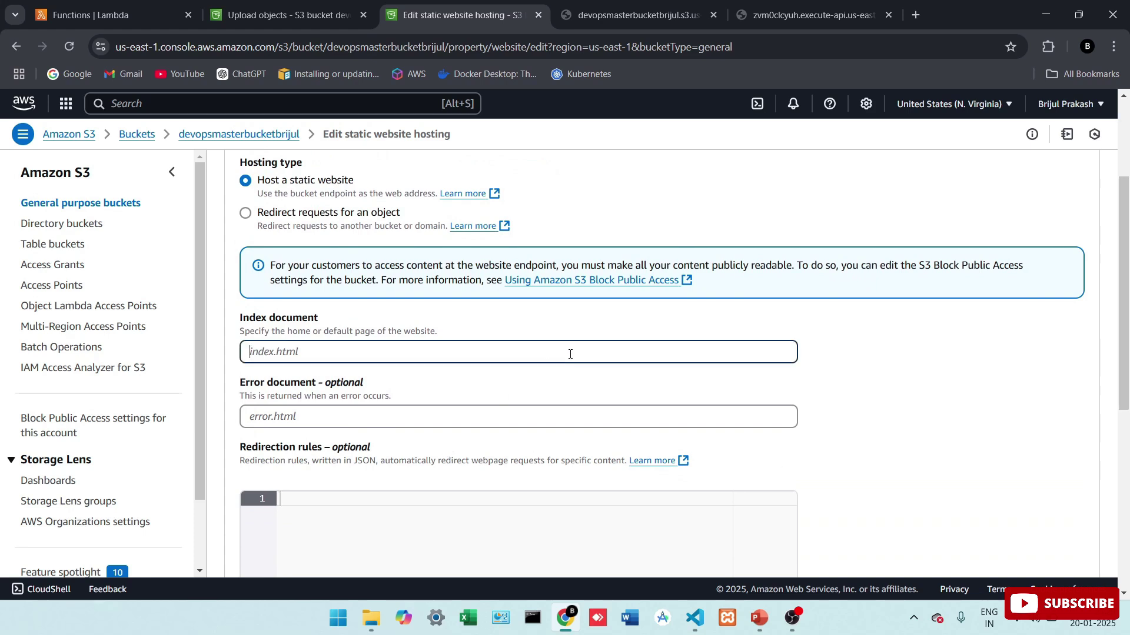
{"action": "type", "text": "inde"}
{"action": "key", "text": "Tab"}
{"action": "scroll", "coordinate": [1129, 310], "scroll_direction": "down", "scroll_amount": 1}
{"action": "left_click_drag", "start_coordinate": [1128, 310], "coordinate": [1128, 492]}
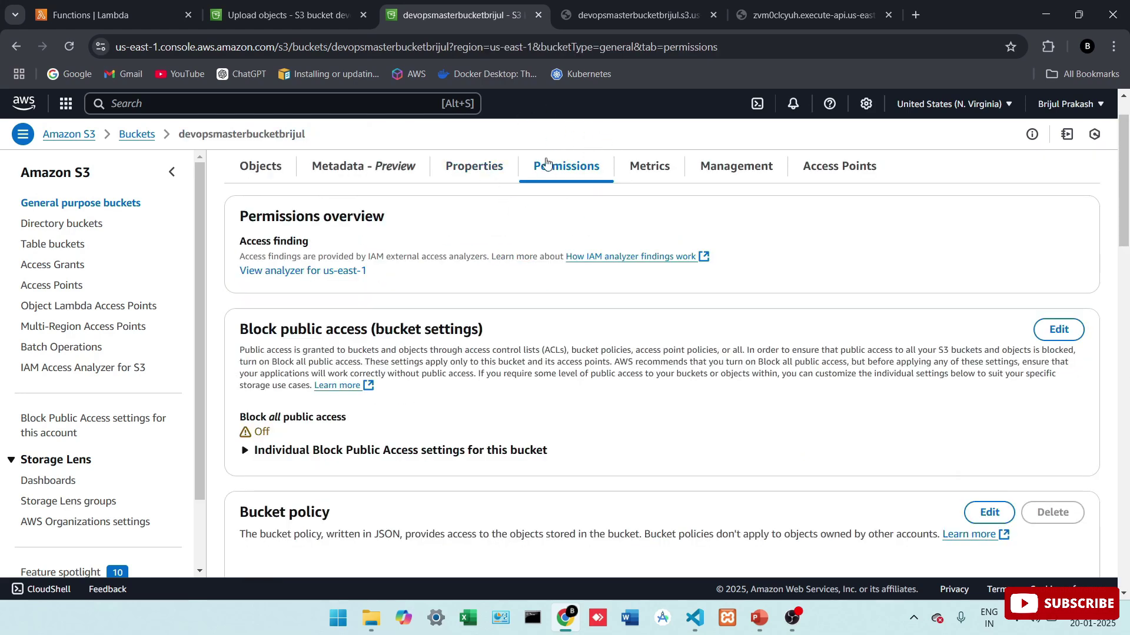
Step: Reload the bucket's website URL, which still returns Access Denied
{"action": "left_click", "coordinate": [612, 15]}
{"action": "left_click", "coordinate": [68, 50]}
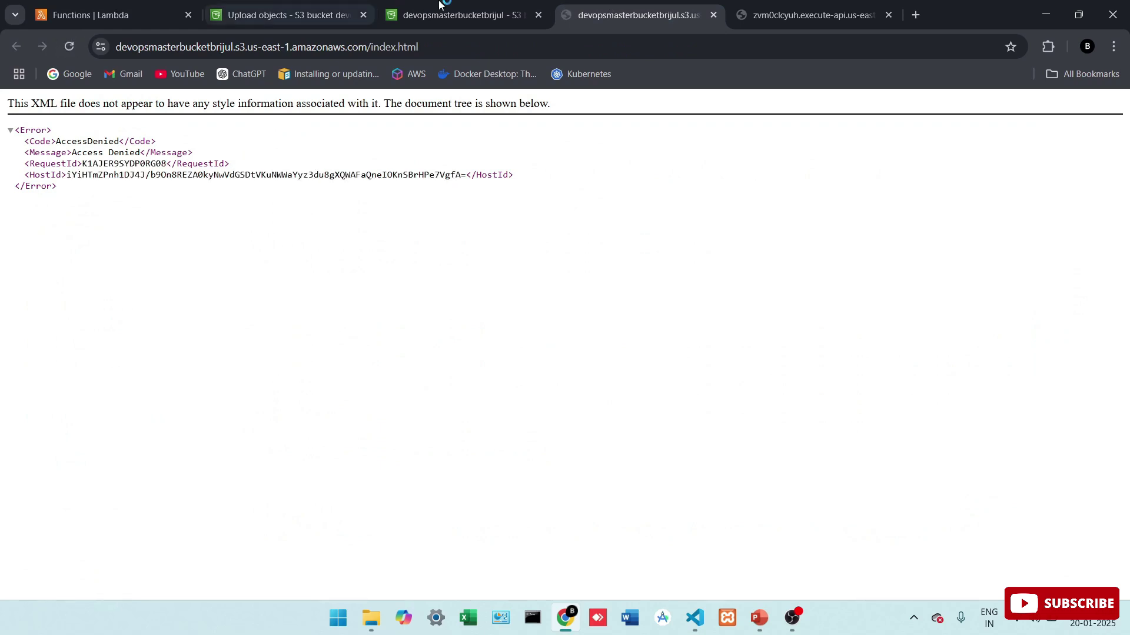
{"action": "left_click", "coordinate": [477, 5]}
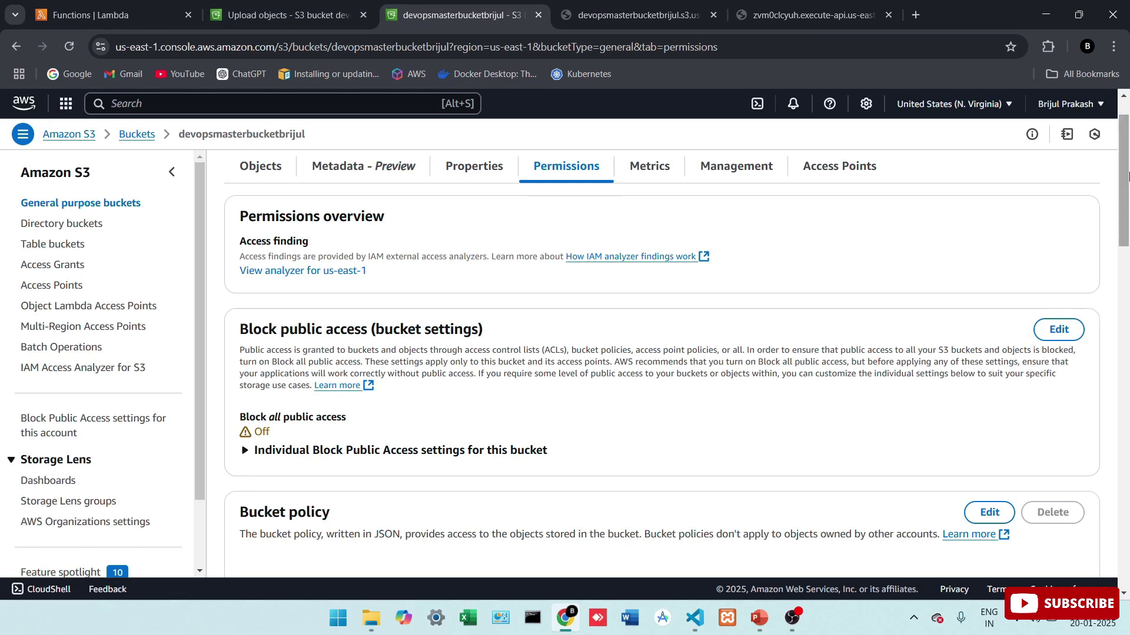
Step: Open the Edit bucket policy page for devopsmasterbucketbrijul from the Permissions tab
{"action": "left_click_drag", "start_coordinate": [1126, 196], "coordinate": [1127, 254]}
{"action": "scroll", "coordinate": [1128, 281], "scroll_direction": "down", "scroll_amount": 1}
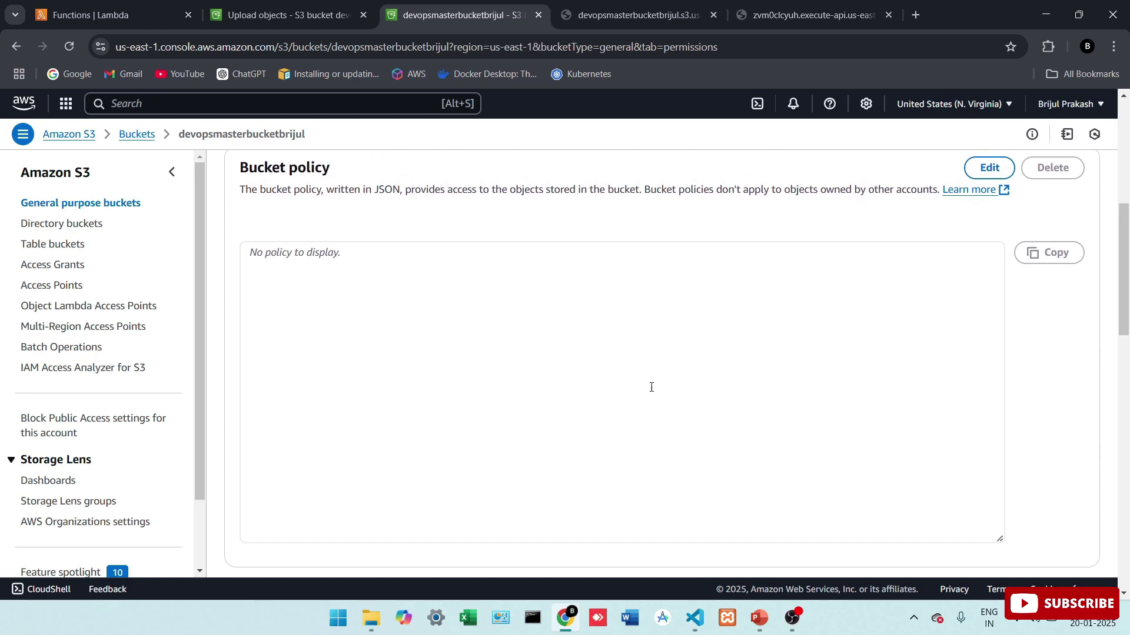
{"action": "left_click", "coordinate": [989, 167]}
{"action": "scroll", "coordinate": [998, 197], "scroll_direction": "down", "scroll_amount": 10}
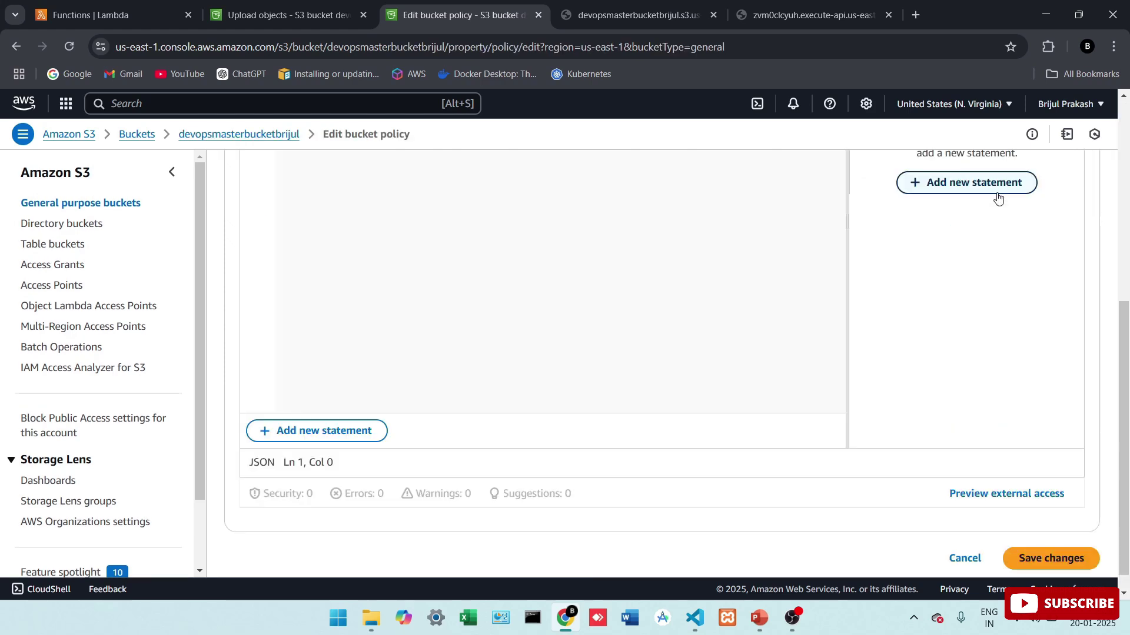
{"action": "scroll", "coordinate": [998, 197], "scroll_direction": "up", "scroll_amount": 10}
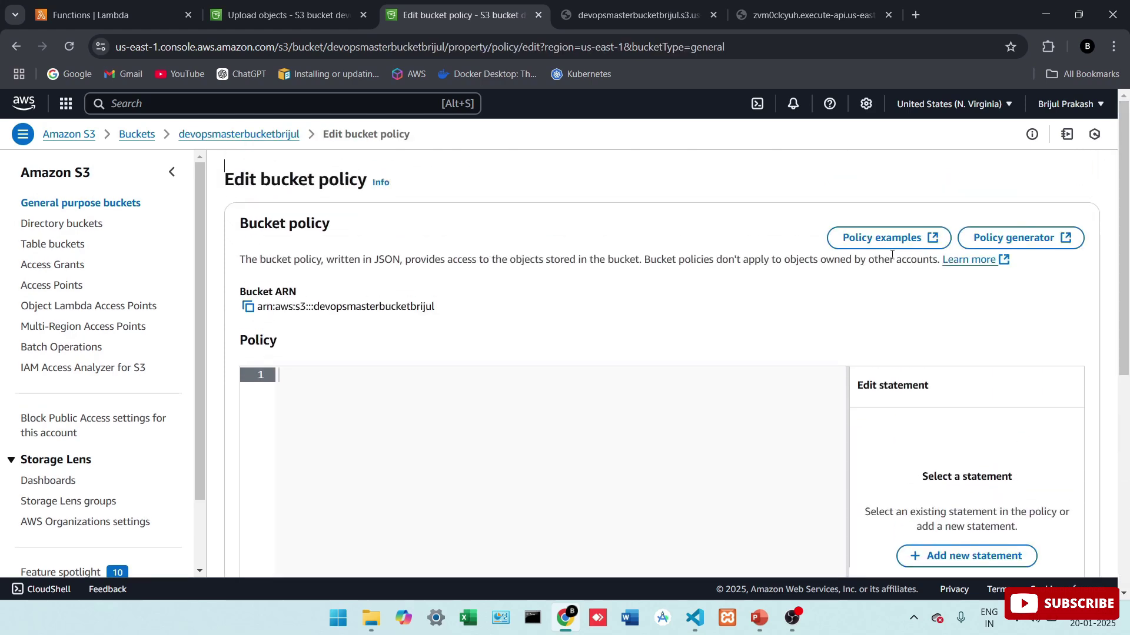
Step: Start an S3 Bucket Policy in the AWS Policy Generator with Principal *
{"action": "left_click", "coordinate": [1023, 246]}
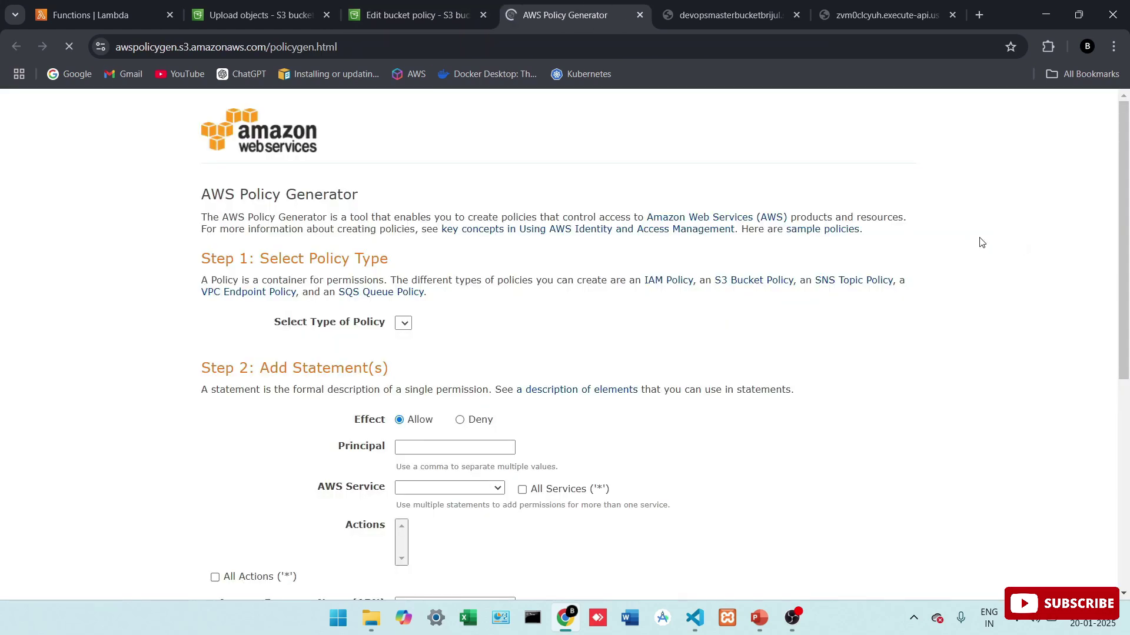
{"action": "left_click", "coordinate": [483, 324]}
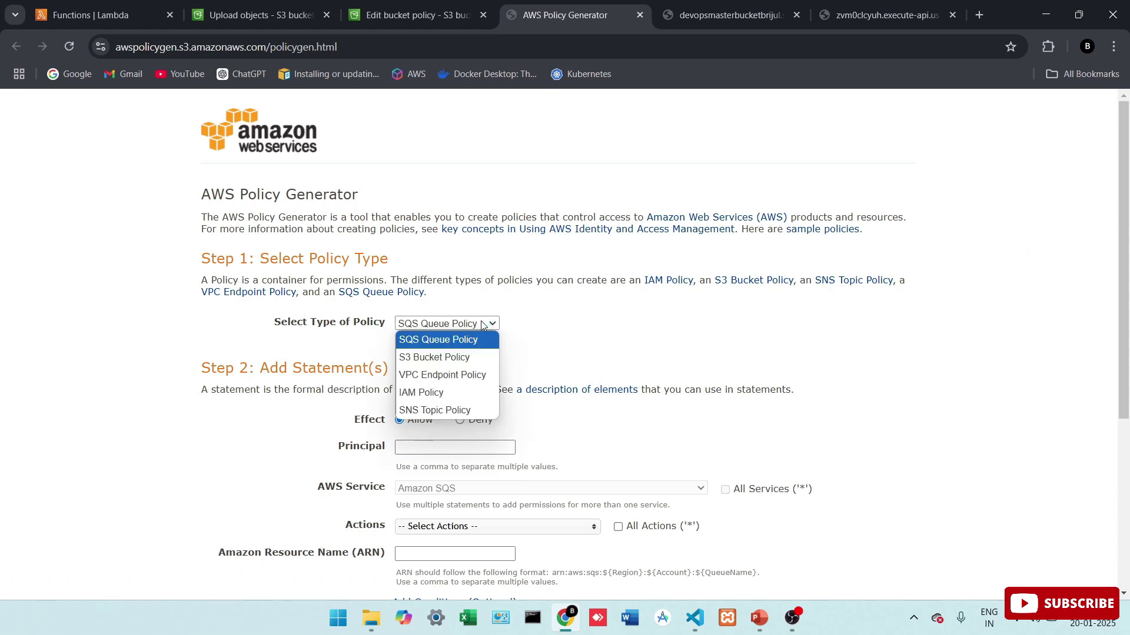
{"action": "left_click", "coordinate": [456, 358]}
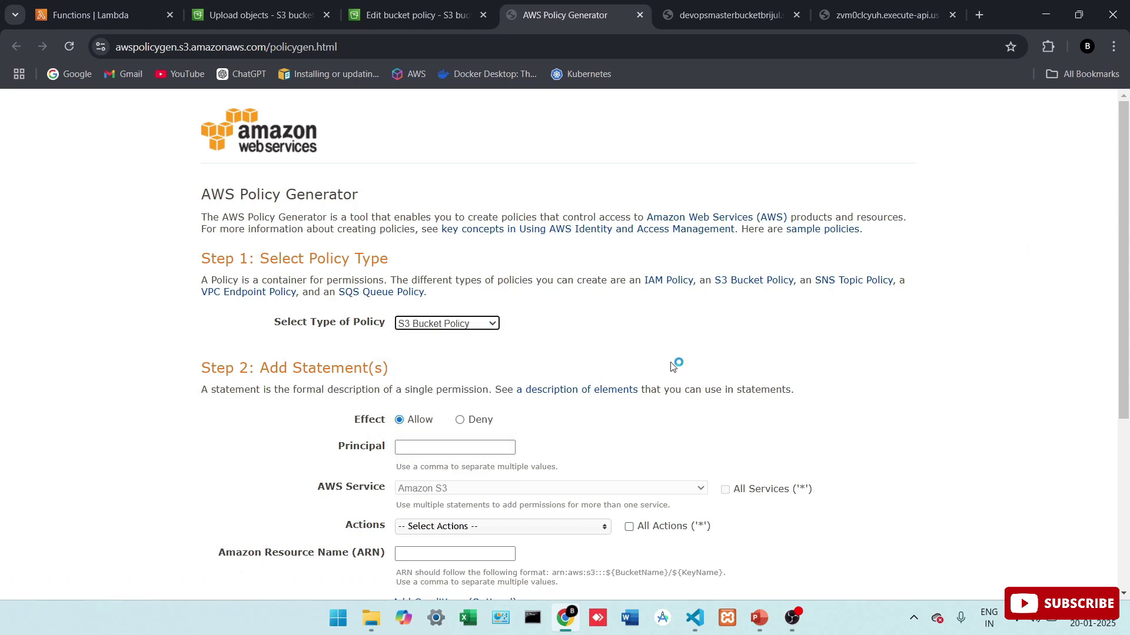
{"action": "left_click", "coordinate": [496, 448]}
{"action": "left_click", "coordinate": [496, 448]}
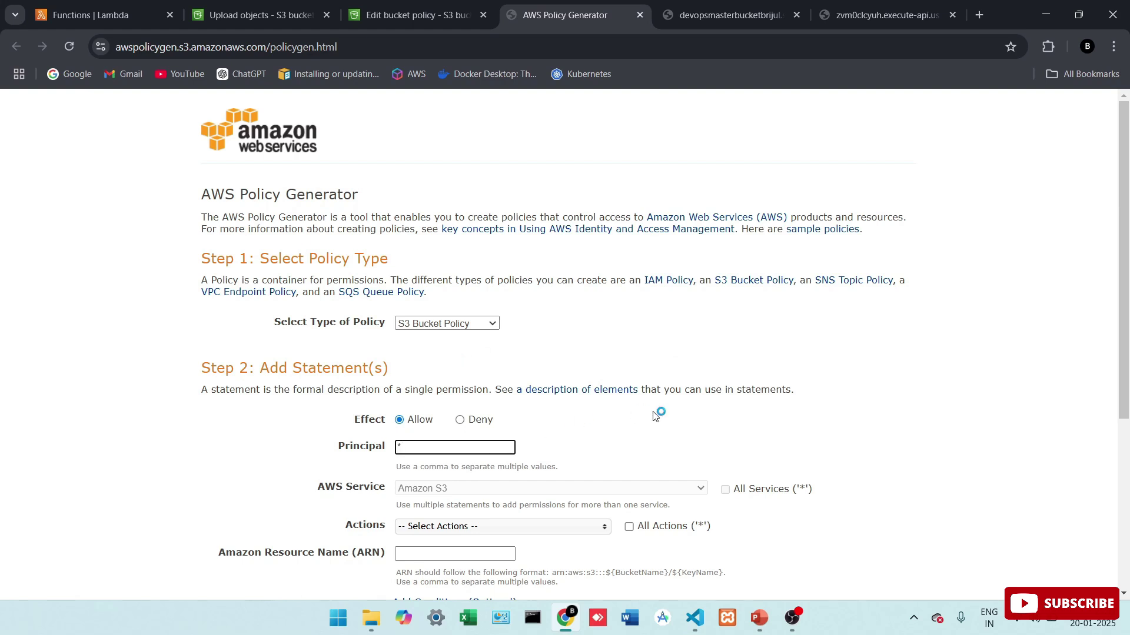
Step: Select GetObject as the allowed S3 action, leaving the ARN field ready for input
{"action": "scroll", "coordinate": [1126, 409], "scroll_direction": "down", "scroll_amount": 2}
{"action": "scroll", "coordinate": [1127, 409], "scroll_direction": "down", "scroll_amount": 1}
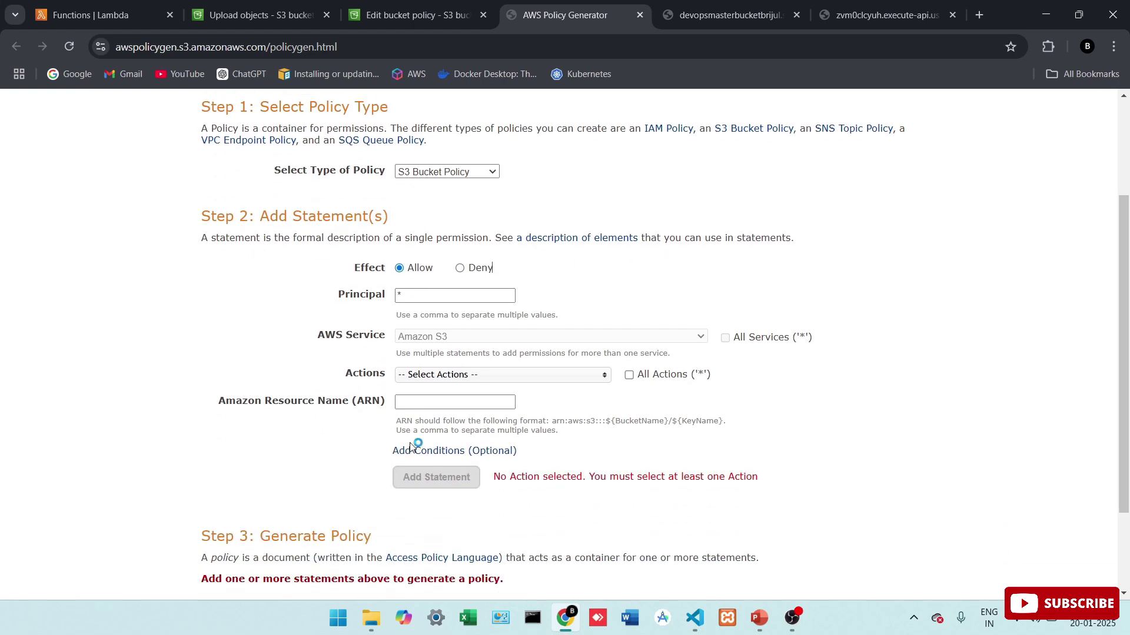
{"action": "left_click", "coordinate": [478, 375]}
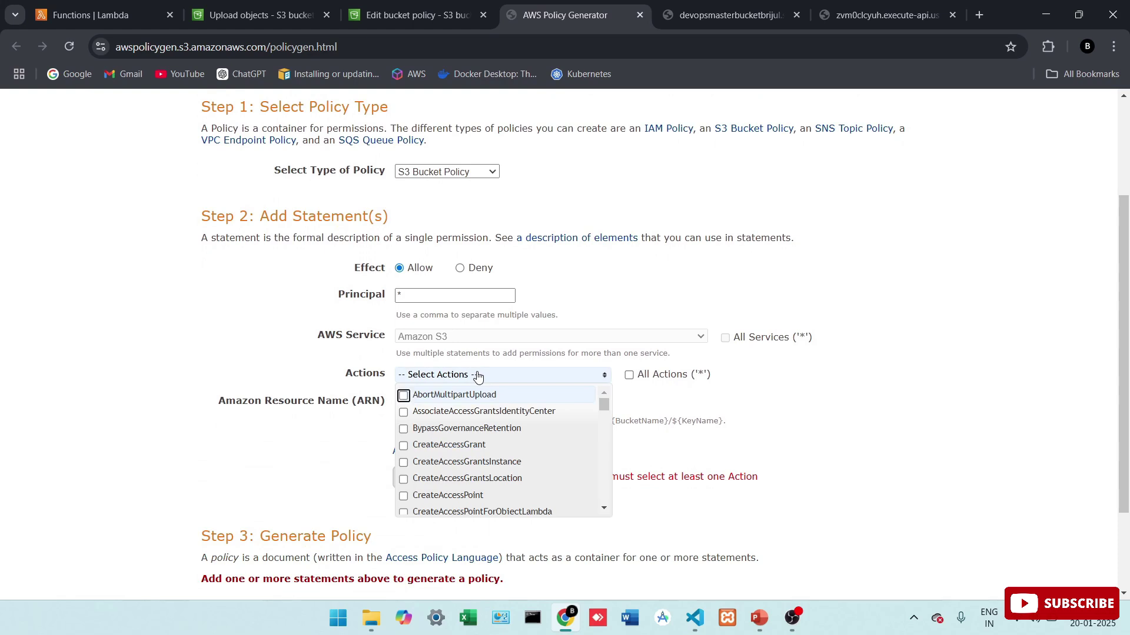
{"action": "left_click_drag", "start_coordinate": [601, 400], "coordinate": [611, 452]}
{"action": "left_click", "coordinate": [403, 451]}
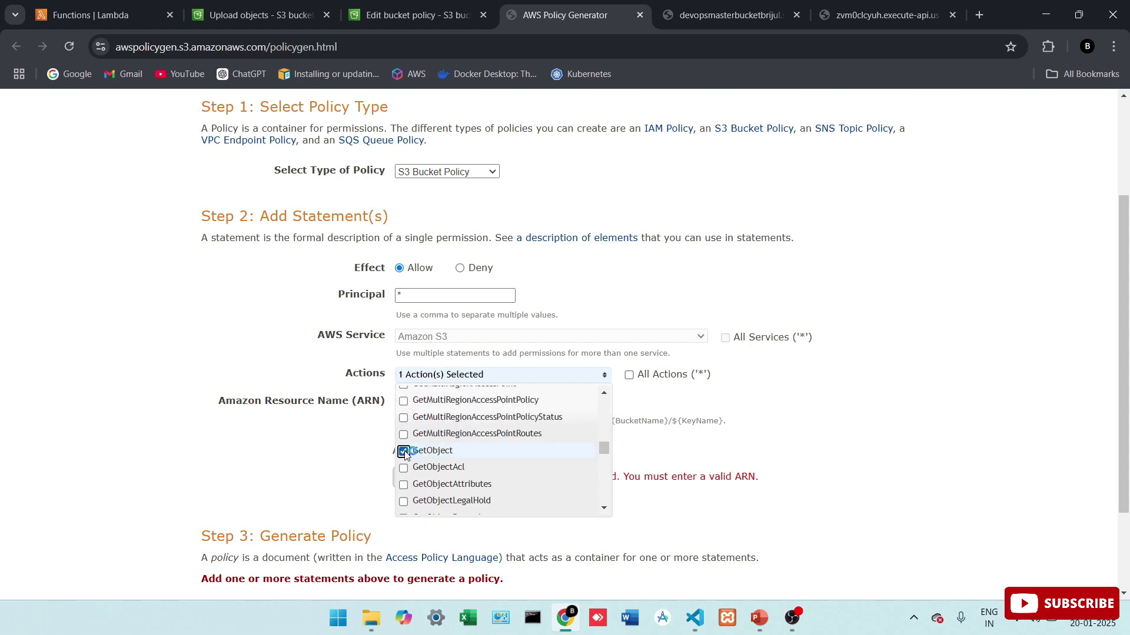
{"action": "left_click", "coordinate": [404, 451]}
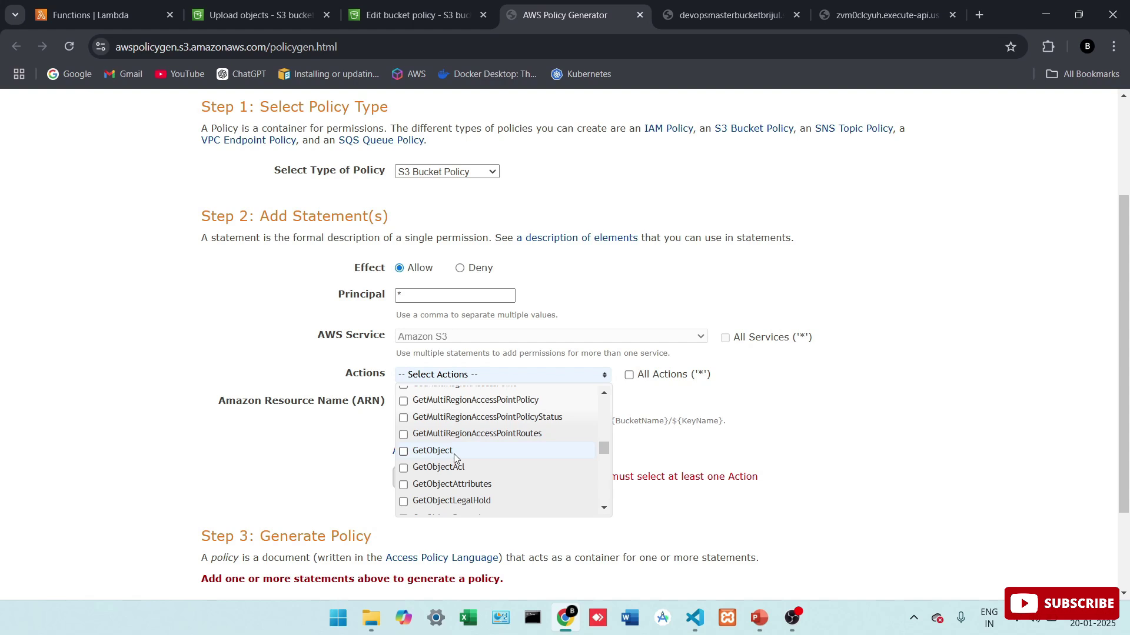
{"action": "left_click", "coordinate": [404, 452]}
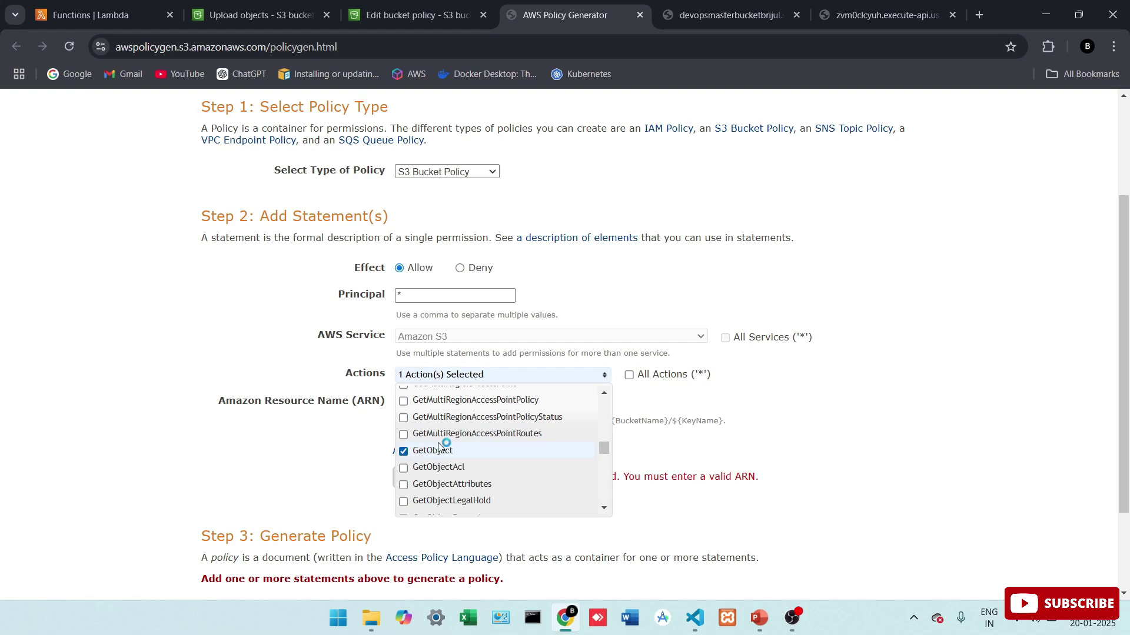
{"action": "left_click", "coordinate": [745, 432]}
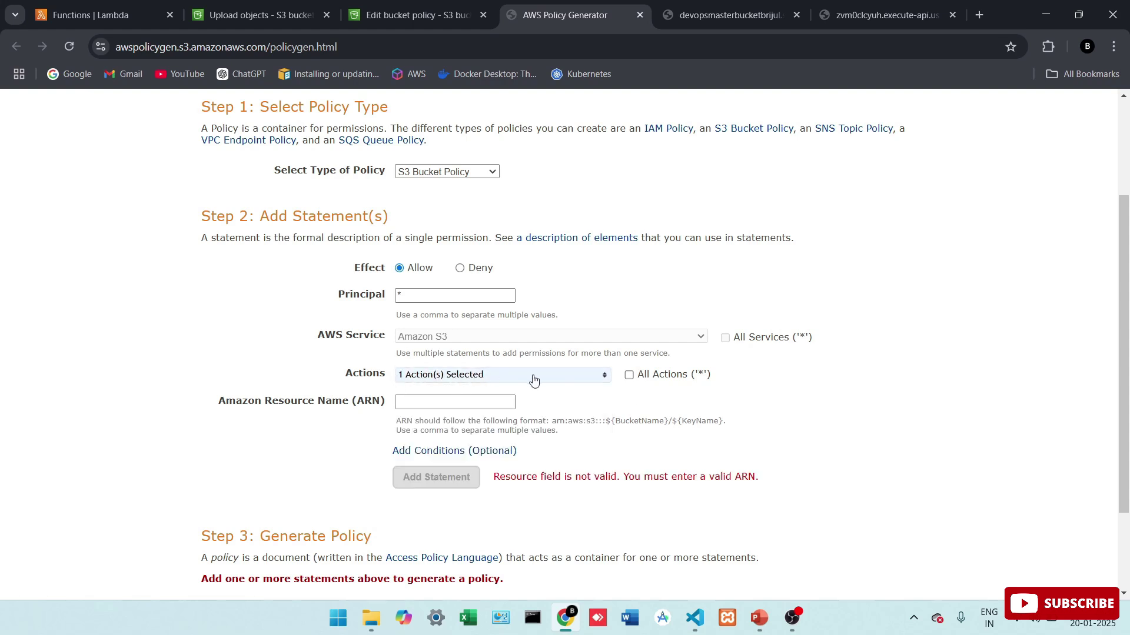
{"action": "left_click", "coordinate": [476, 407]}
Step: Paste the bucket ARN arn:aws:s3:::devopsmasterbucketbrijul into the generator and add the GetObject statement
{"action": "left_click", "coordinate": [396, 5]}
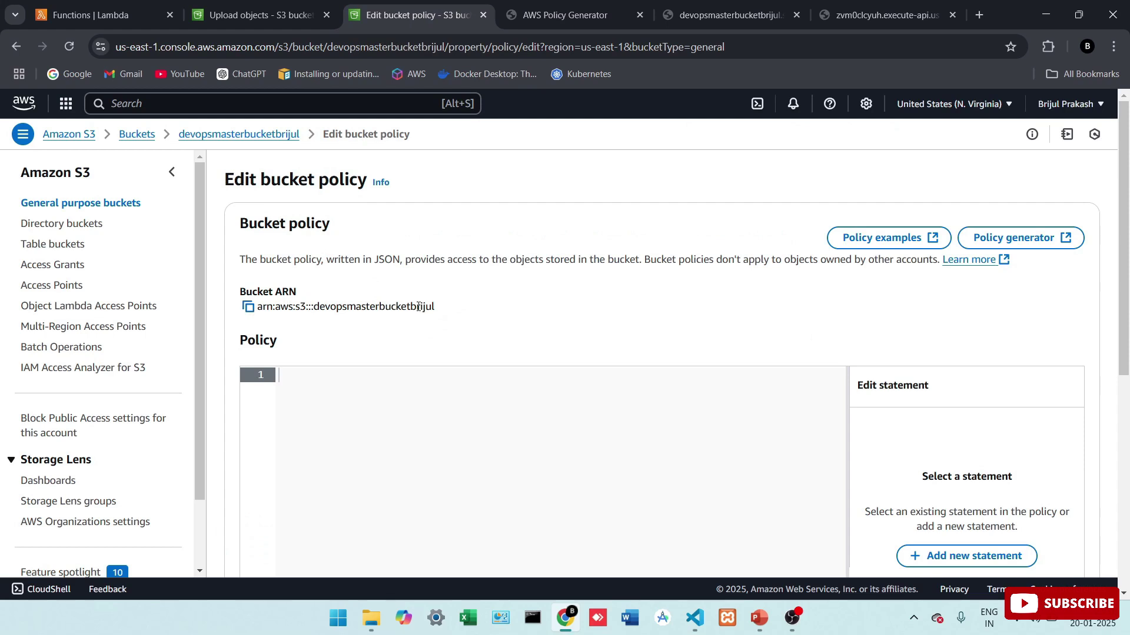
{"action": "left_click", "coordinate": [248, 309]}
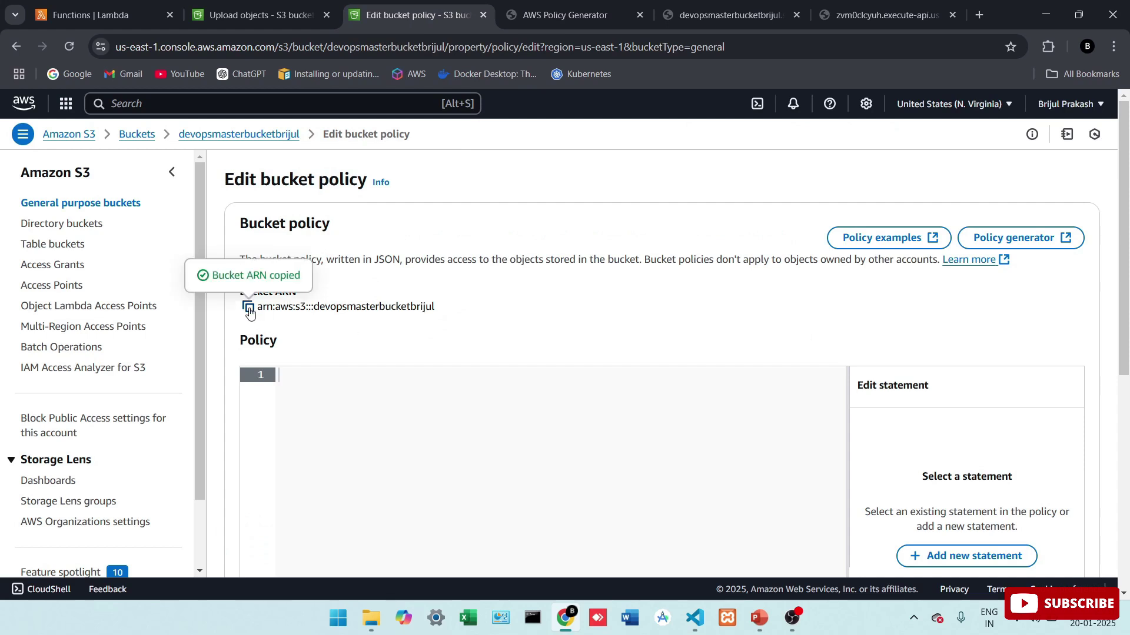
{"action": "left_click", "coordinate": [565, 15]}
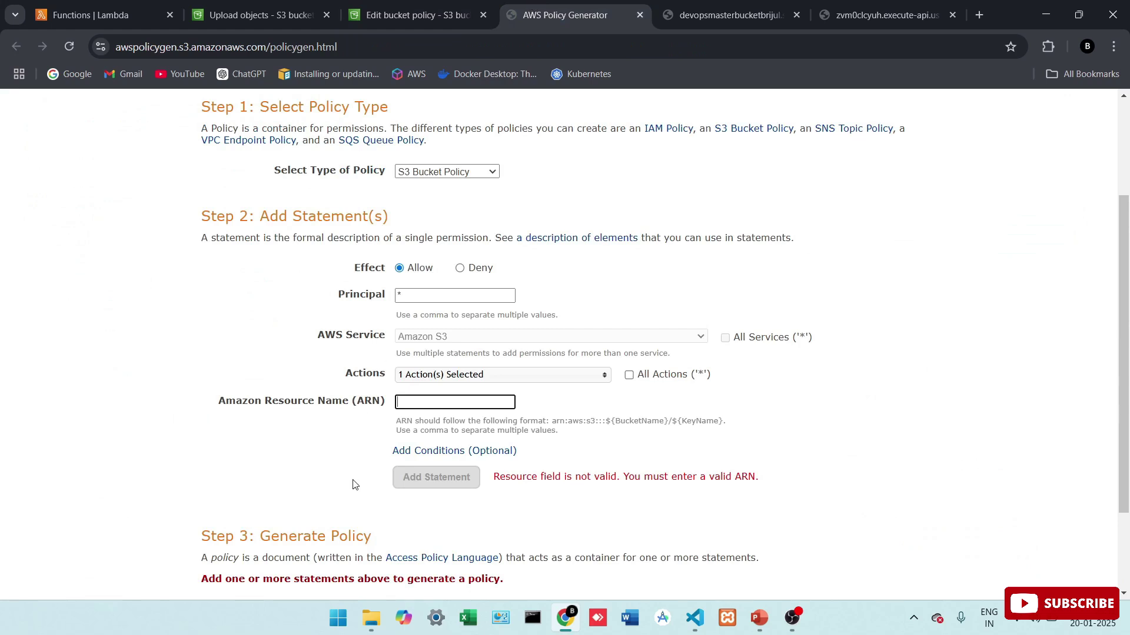
{"action": "key", "text": "ctrl+v"}
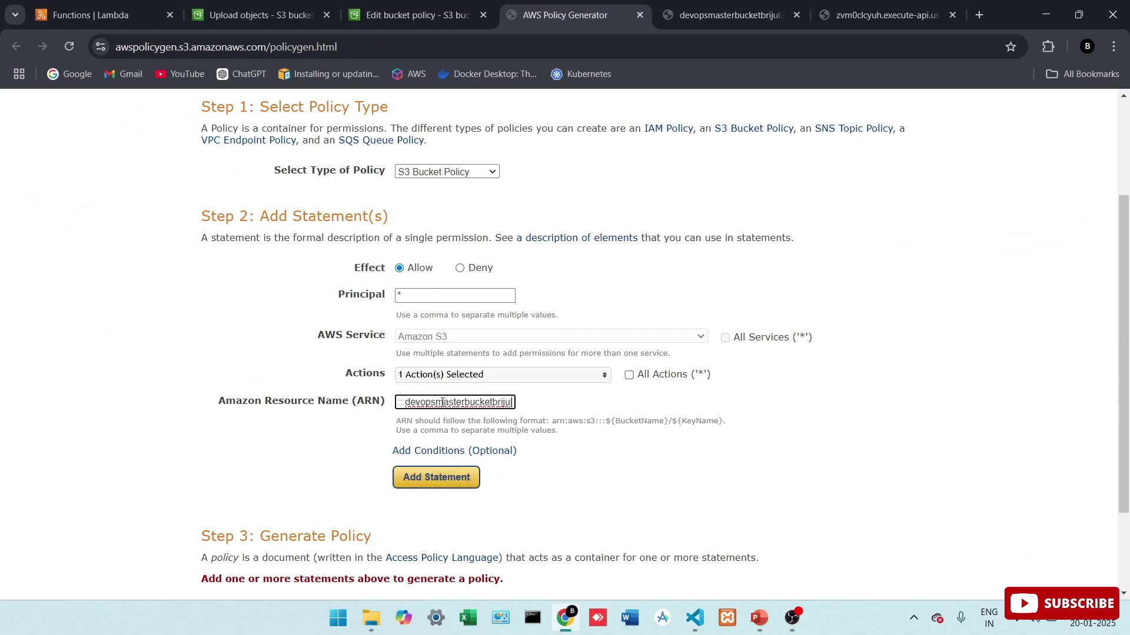
{"action": "left_click", "coordinate": [448, 478]}
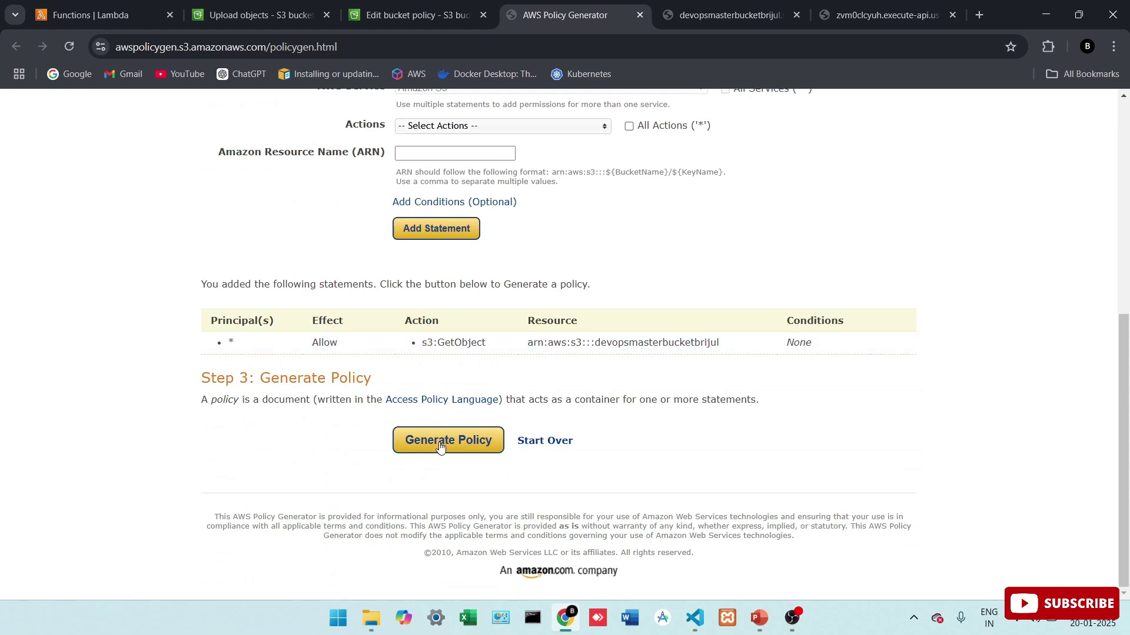
Step: Generate the policy JSON and paste it into the bucket policy editor
{"action": "left_click", "coordinate": [462, 448]}
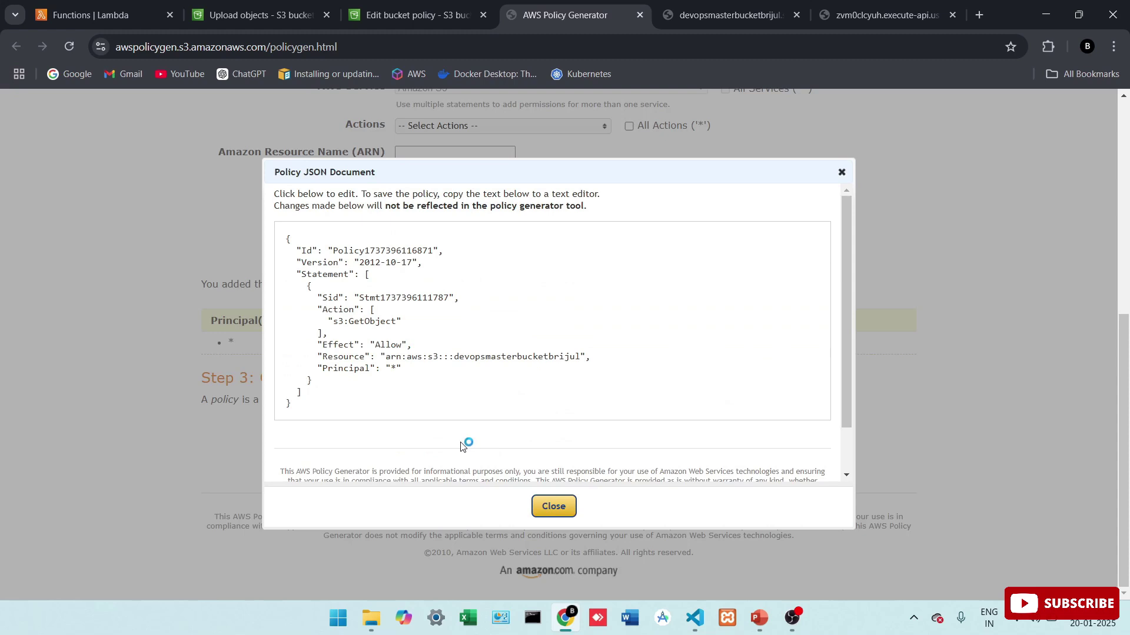
{"action": "left_click_drag", "start_coordinate": [288, 231], "coordinate": [316, 409]}
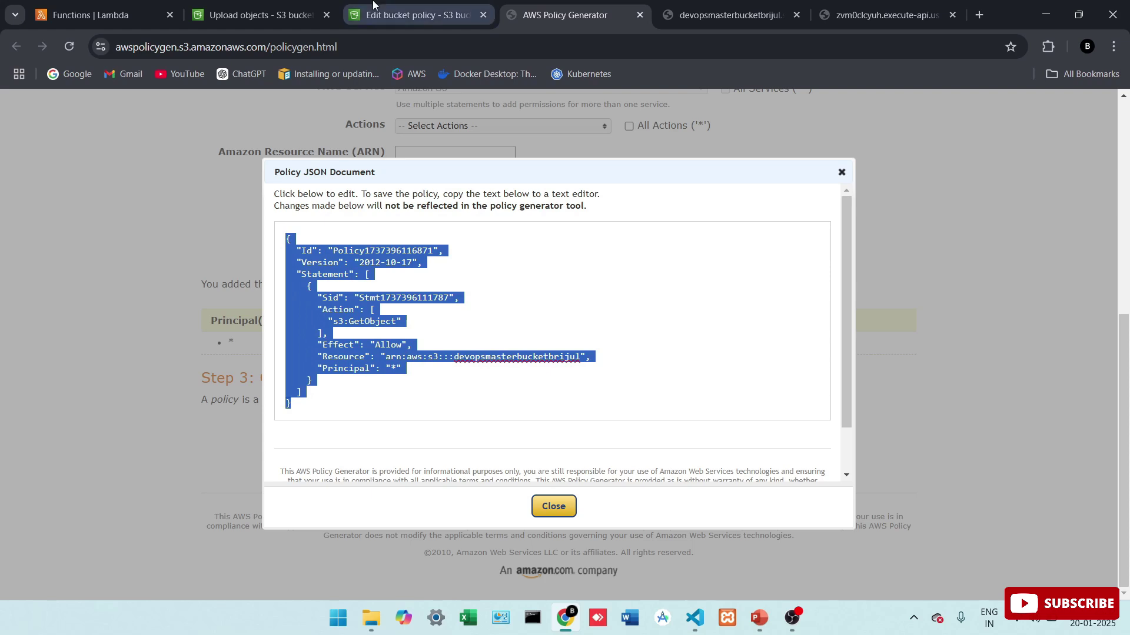
{"action": "left_click", "coordinate": [373, 5]}
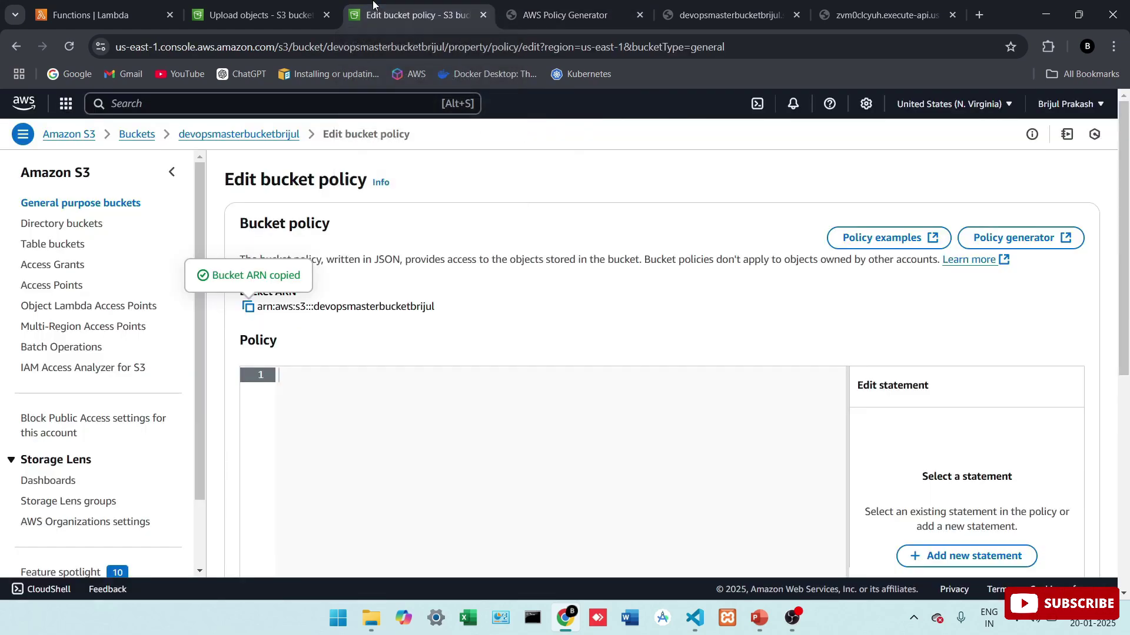
{"action": "key", "text": "ctrl+v"}
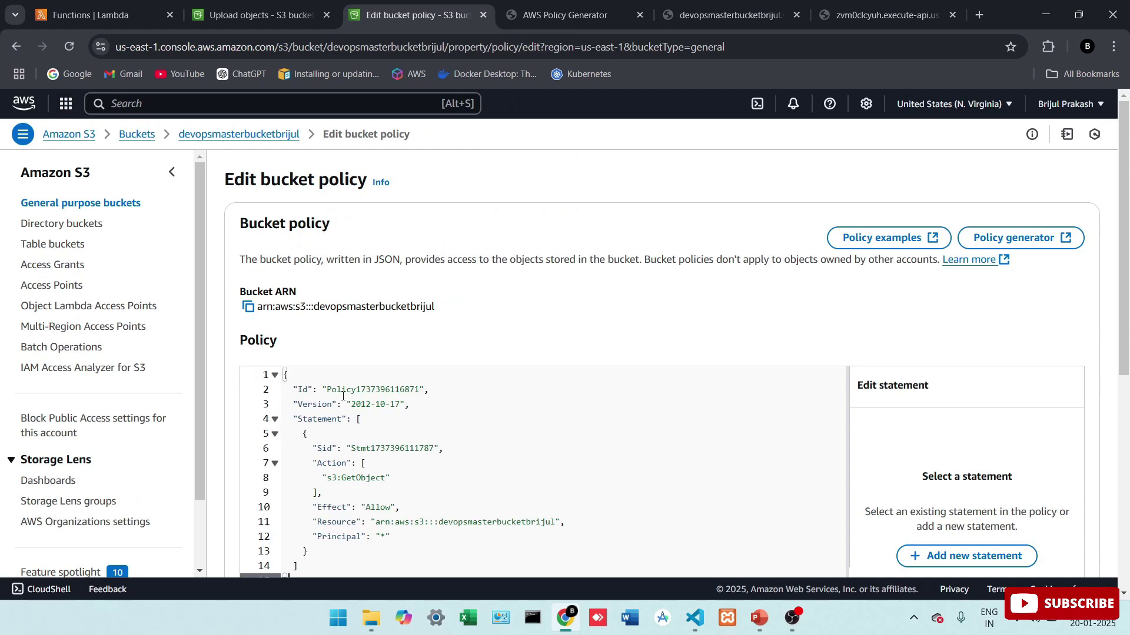
Step: Save the policy allowing public s3:GetObject on devopsmasterbucketbrijul/*
{"action": "left_click_drag", "start_coordinate": [1127, 325], "coordinate": [1127, 347]}
{"action": "scroll", "coordinate": [1126, 347], "scroll_direction": "up", "scroll_amount": 1}
{"action": "scroll", "coordinate": [1127, 365], "scroll_direction": "down", "scroll_amount": 3}
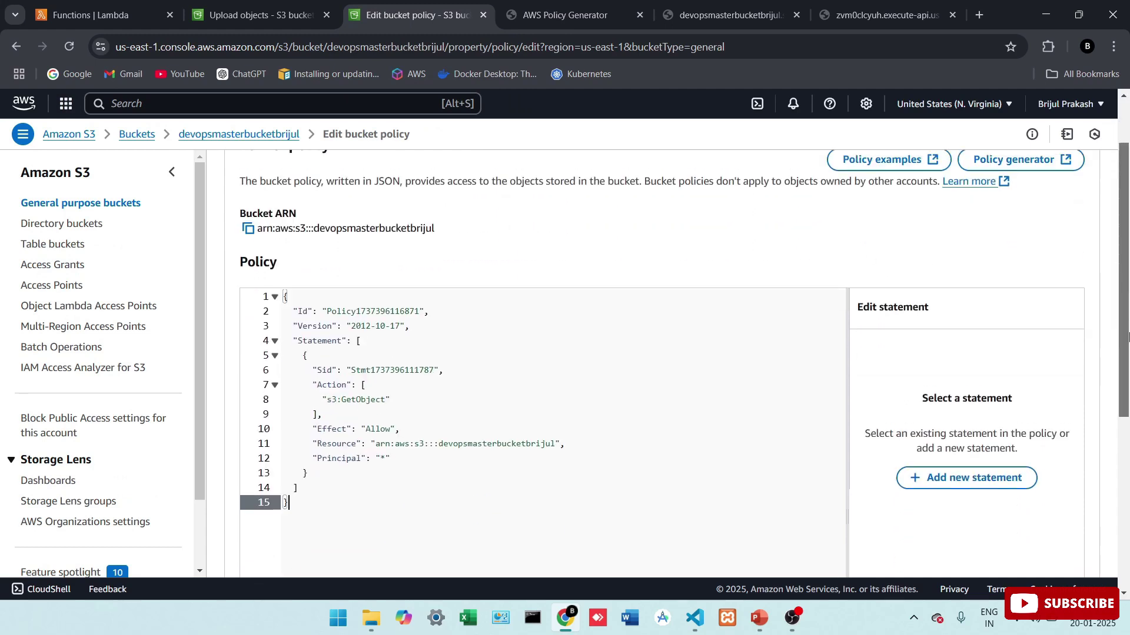
{"action": "scroll", "coordinate": [1127, 374], "scroll_direction": "up", "scroll_amount": 2}
{"action": "scroll", "coordinate": [1126, 374], "scroll_direction": "down", "scroll_amount": 6}
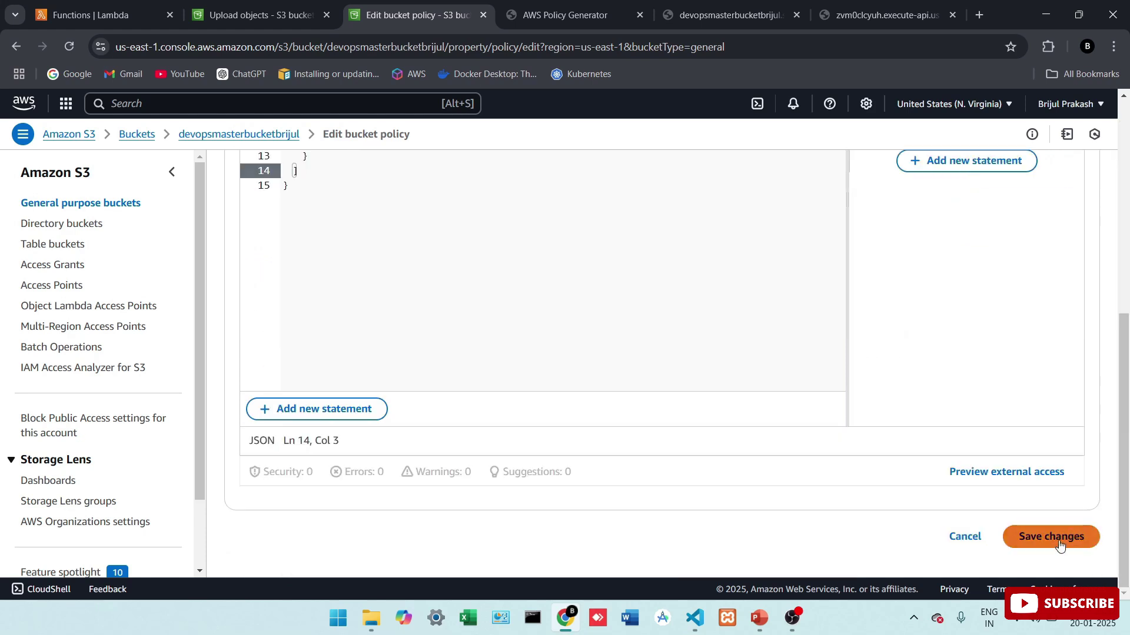
{"action": "left_click", "coordinate": [1059, 541]}
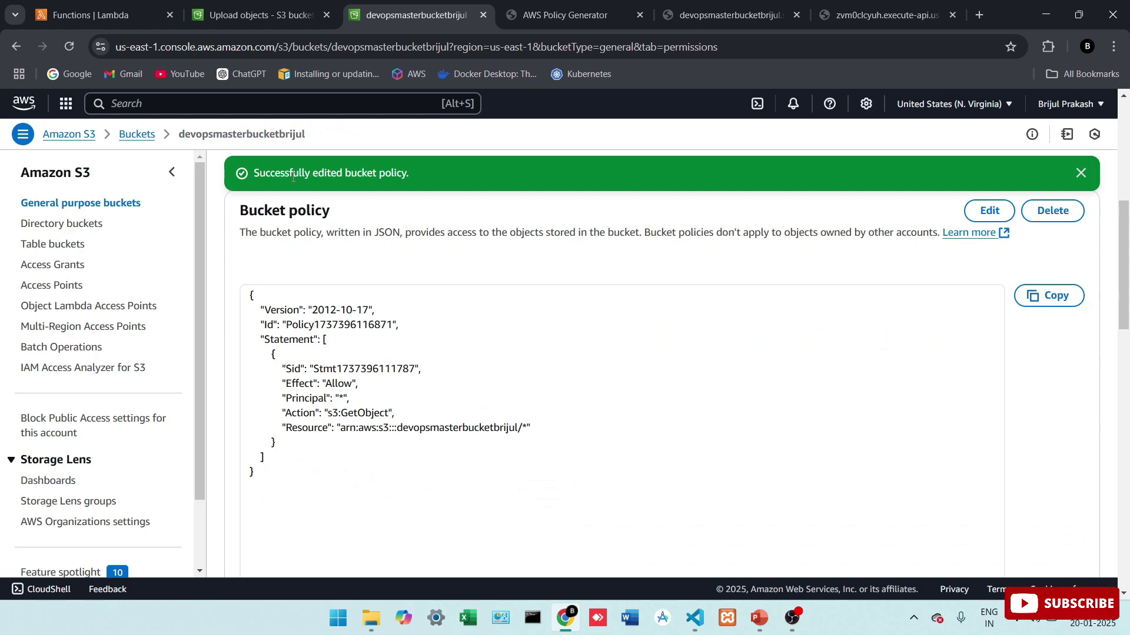
{"action": "left_click", "coordinate": [807, 5]}
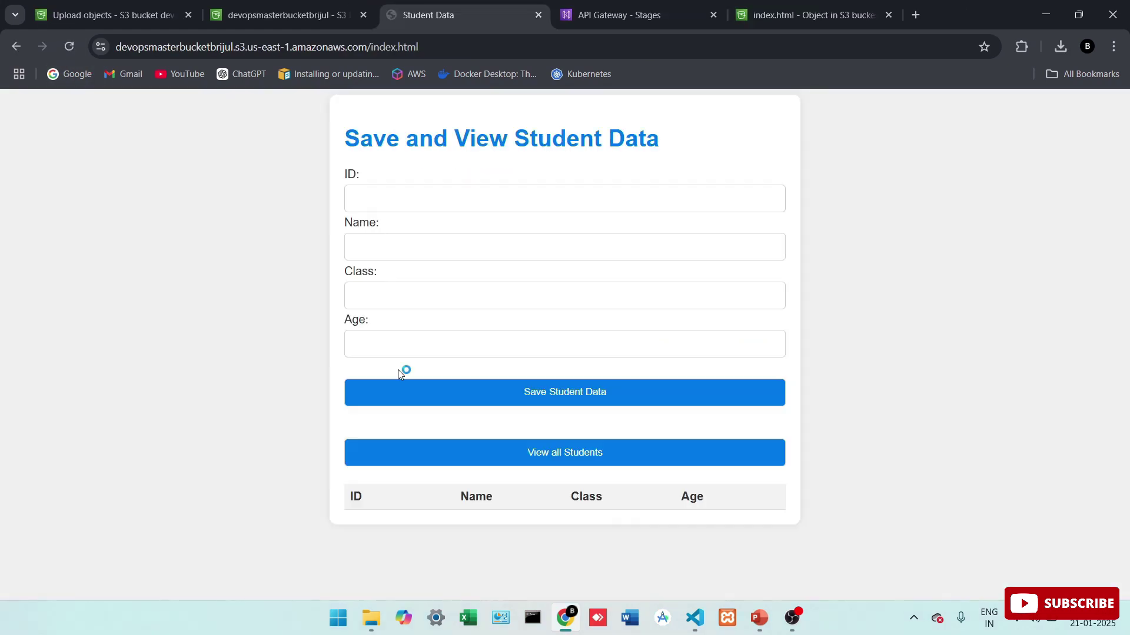
Step: Enter student ID 2 and name wewe in the Student Data form
{"action": "left_click", "coordinate": [520, 457]}
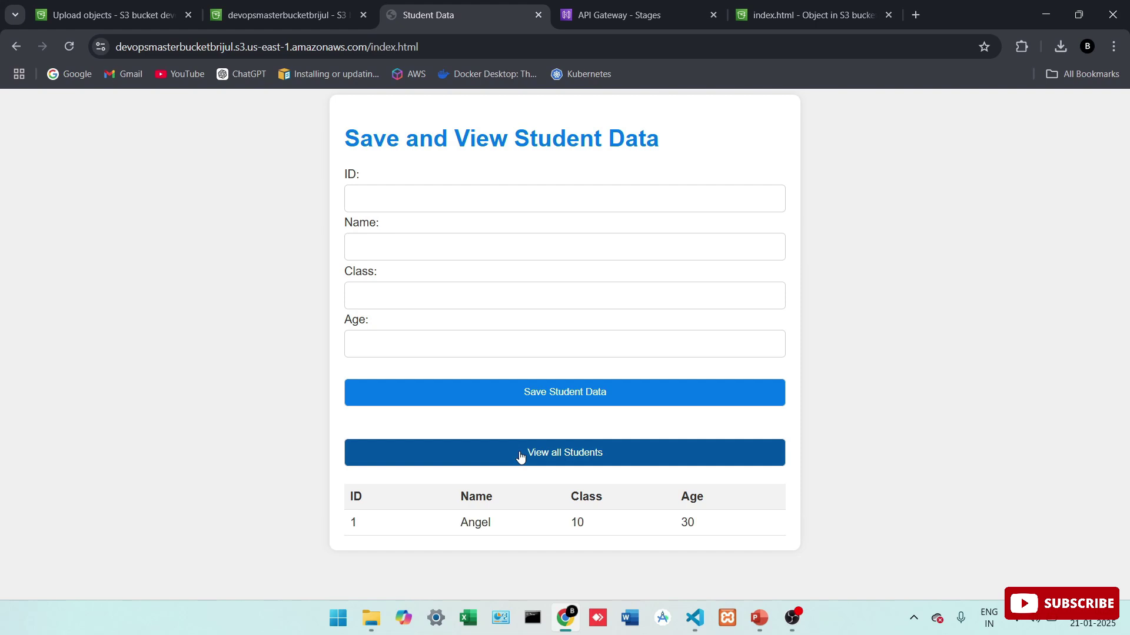
{"action": "left_click", "coordinate": [545, 200]}
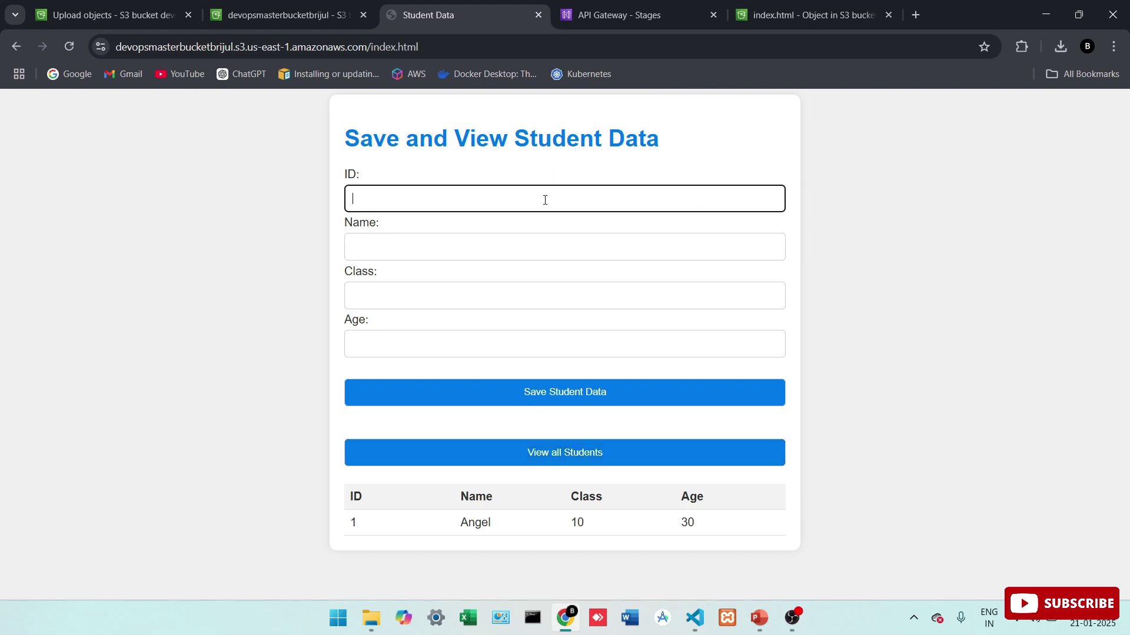
{"action": "type", "text": "2"}
{"action": "left_click", "coordinate": [542, 248]}
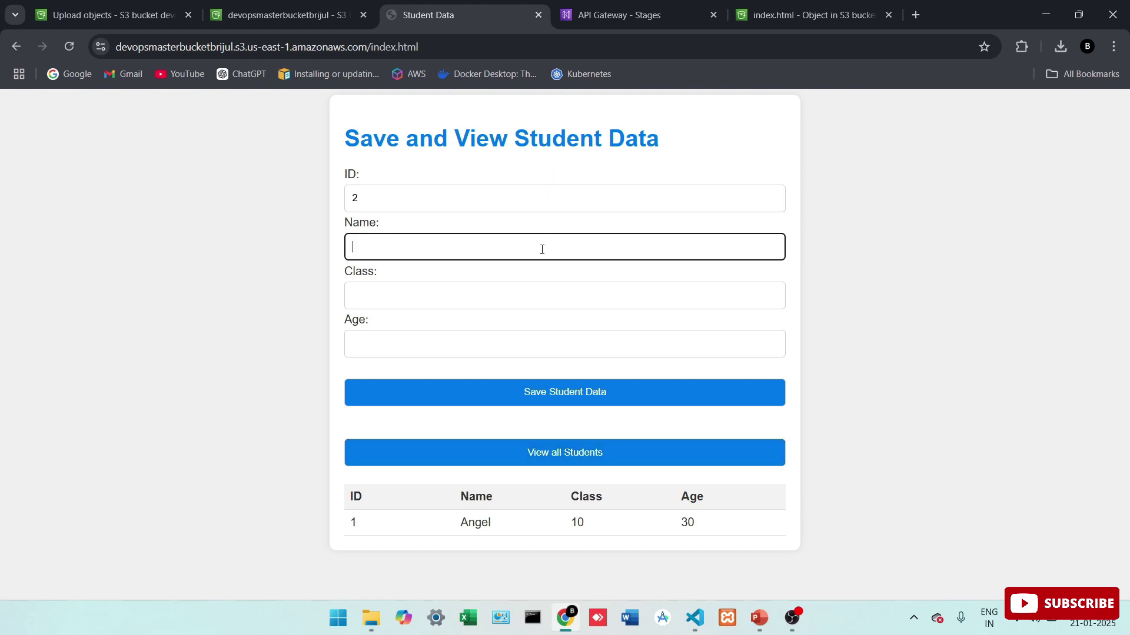
{"action": "left_click", "coordinate": [465, 281]}
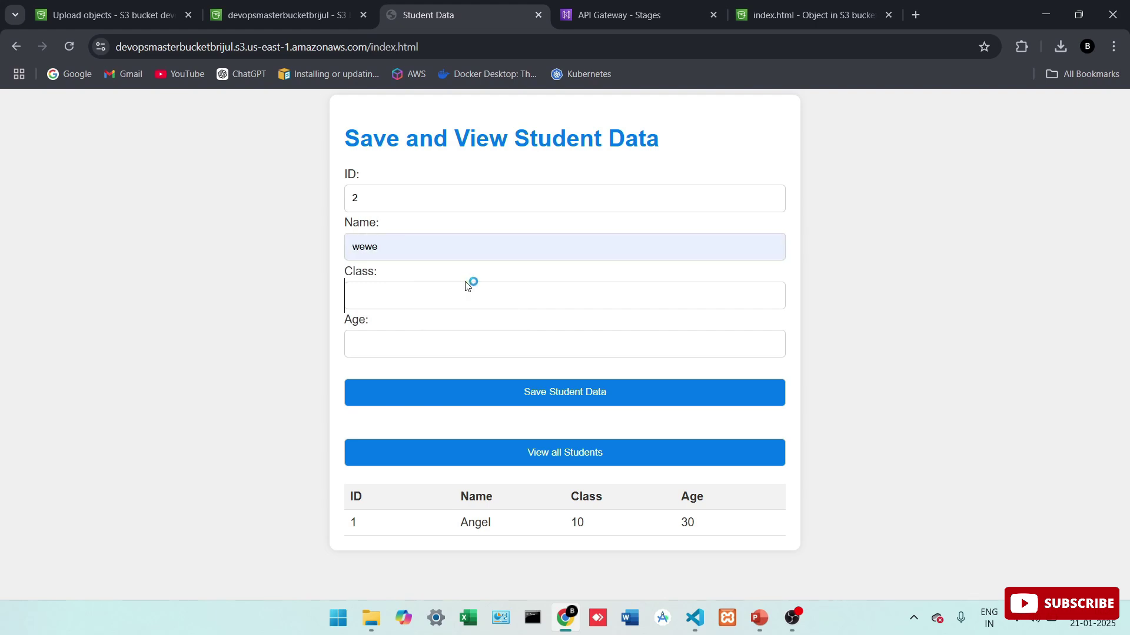
Step: Fill class afg and age 27, save the record, and refresh the student list
{"action": "left_click", "coordinate": [467, 290]}
{"action": "type", "text": "afg"}
{"action": "left_click", "coordinate": [458, 345]}
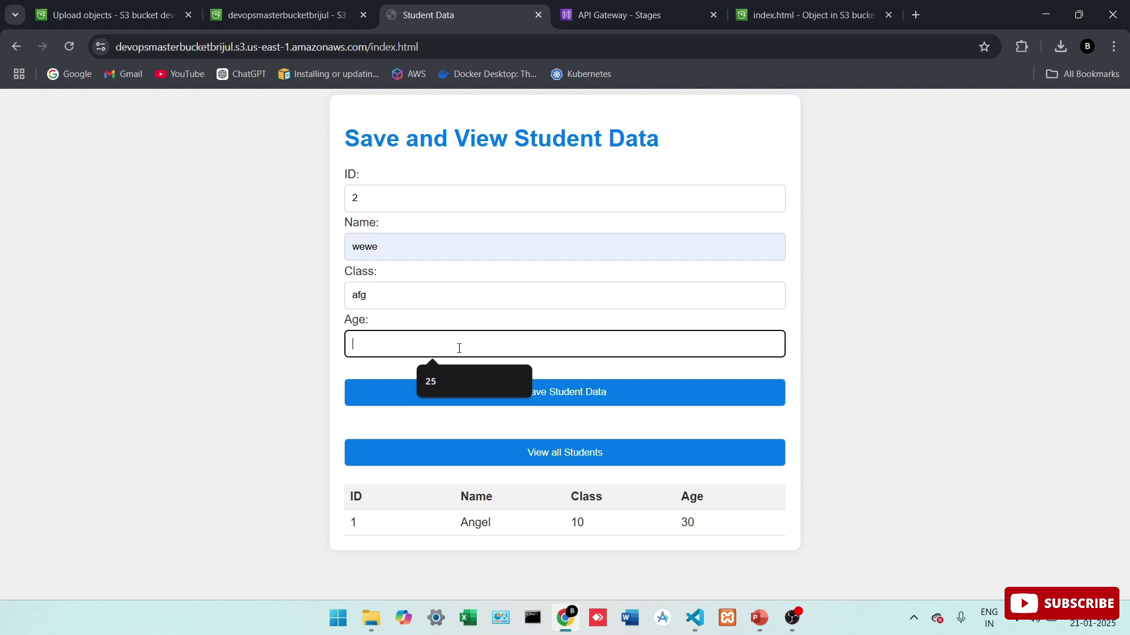
{"action": "left_click", "coordinate": [462, 383]}
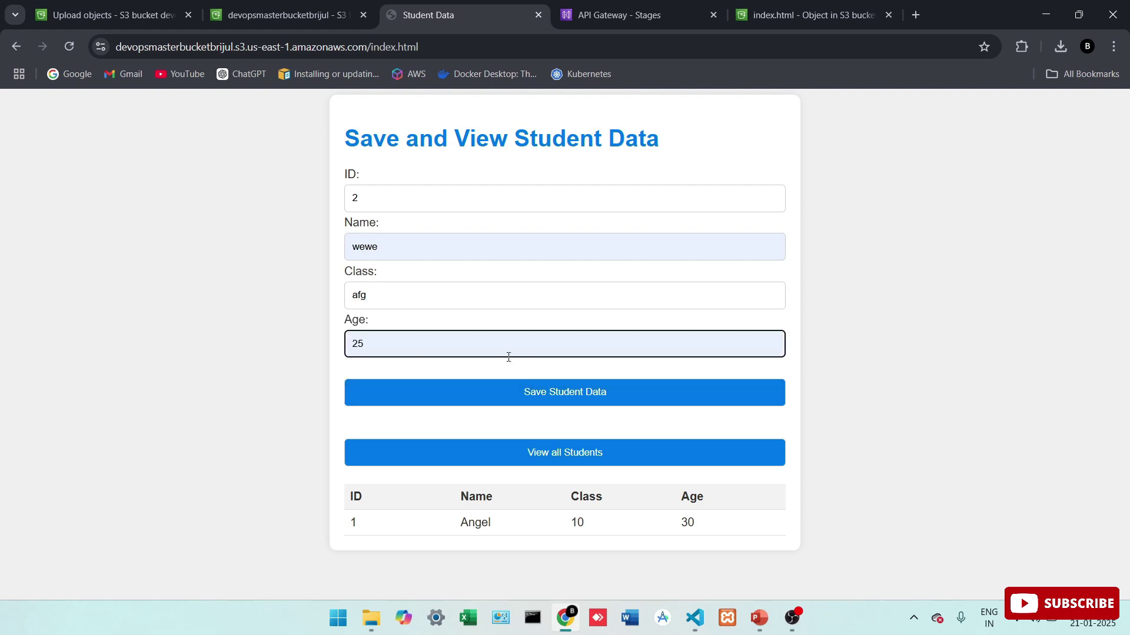
{"action": "key", "text": "BackSpace"}
{"action": "type", "text": "7"}
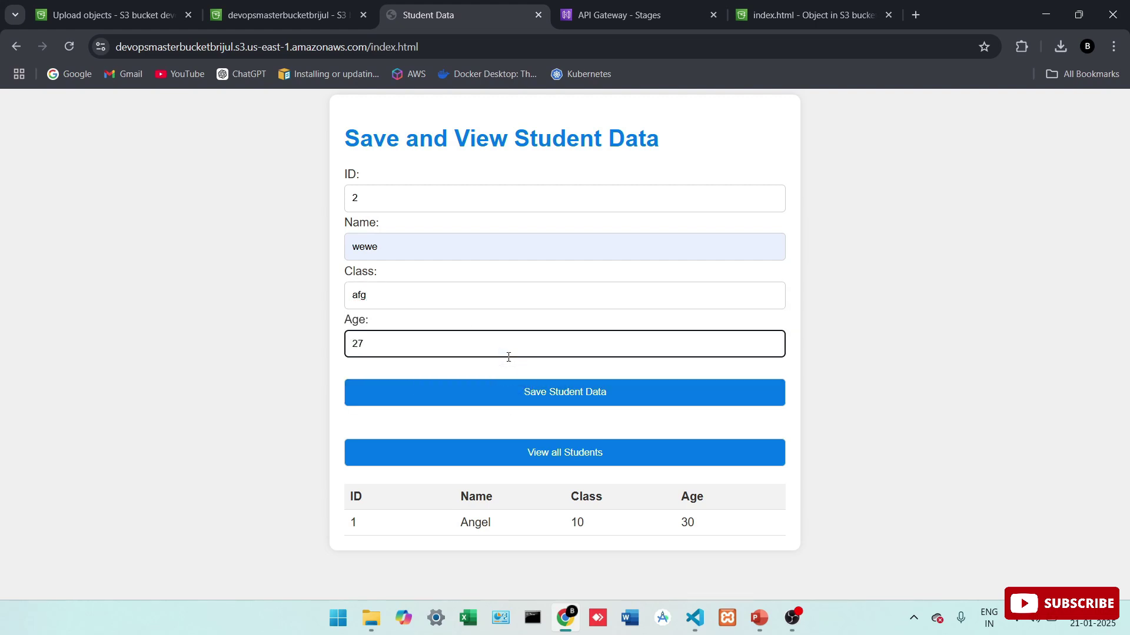
{"action": "left_click", "coordinate": [528, 393]}
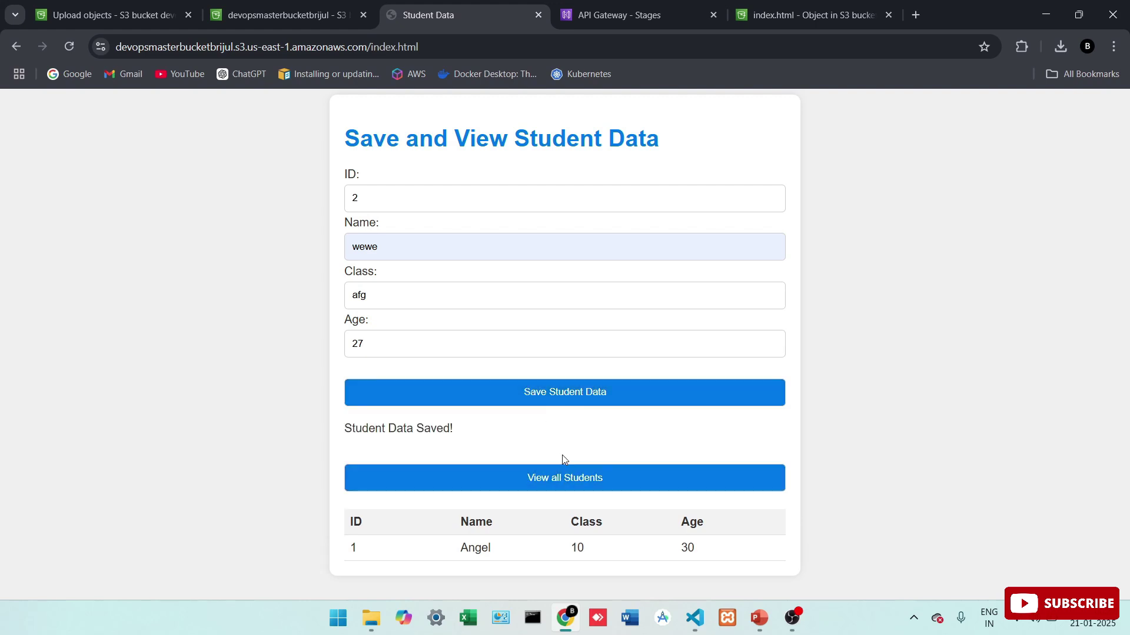
{"action": "left_click", "coordinate": [566, 478]}
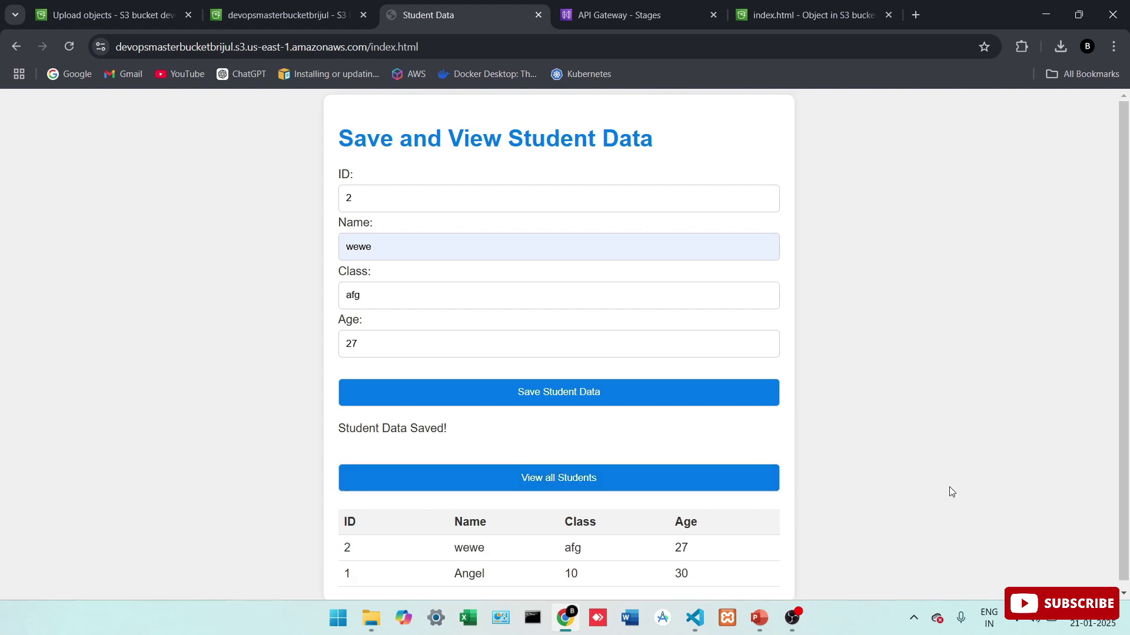
Step: Confirm the student list shows both records, then go to AWS Console Home
{"action": "scroll", "coordinate": [1126, 484], "scroll_direction": "down", "scroll_amount": 1}
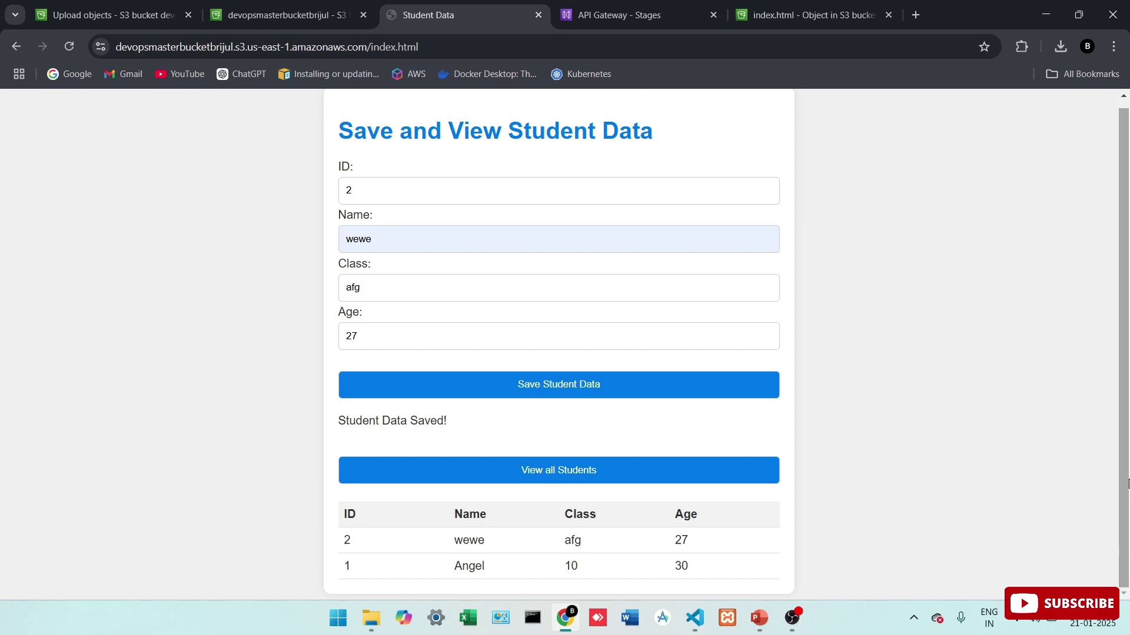
{"action": "left_click", "coordinate": [351, 5]}
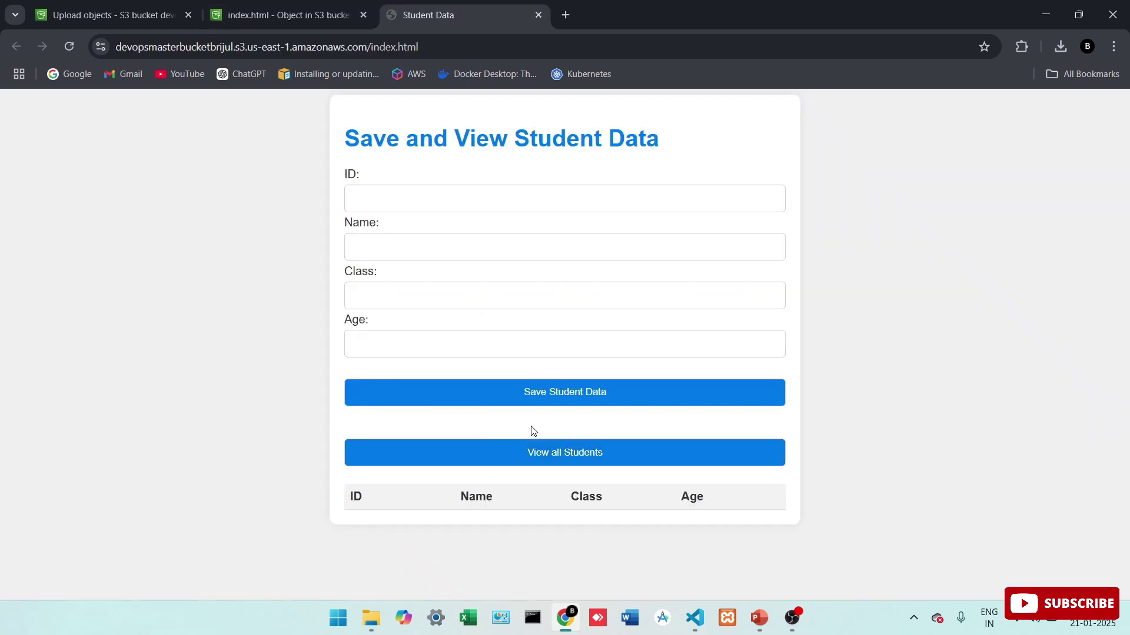
{"action": "left_click", "coordinate": [548, 452]}
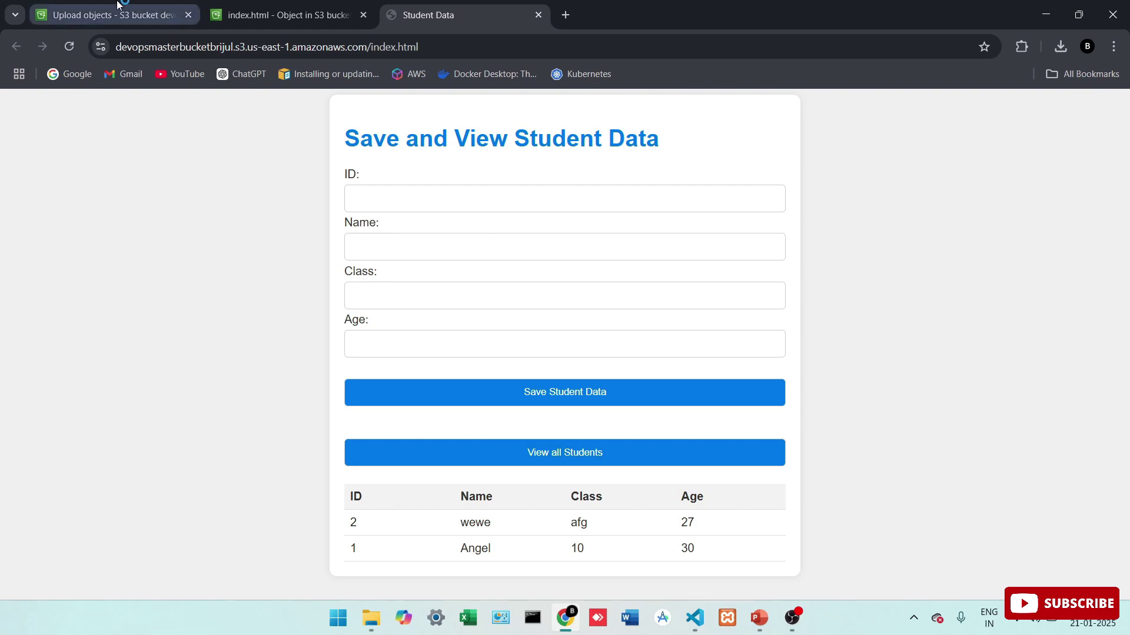
{"action": "left_click", "coordinate": [136, 14]}
{"action": "left_click", "coordinate": [31, 106]}
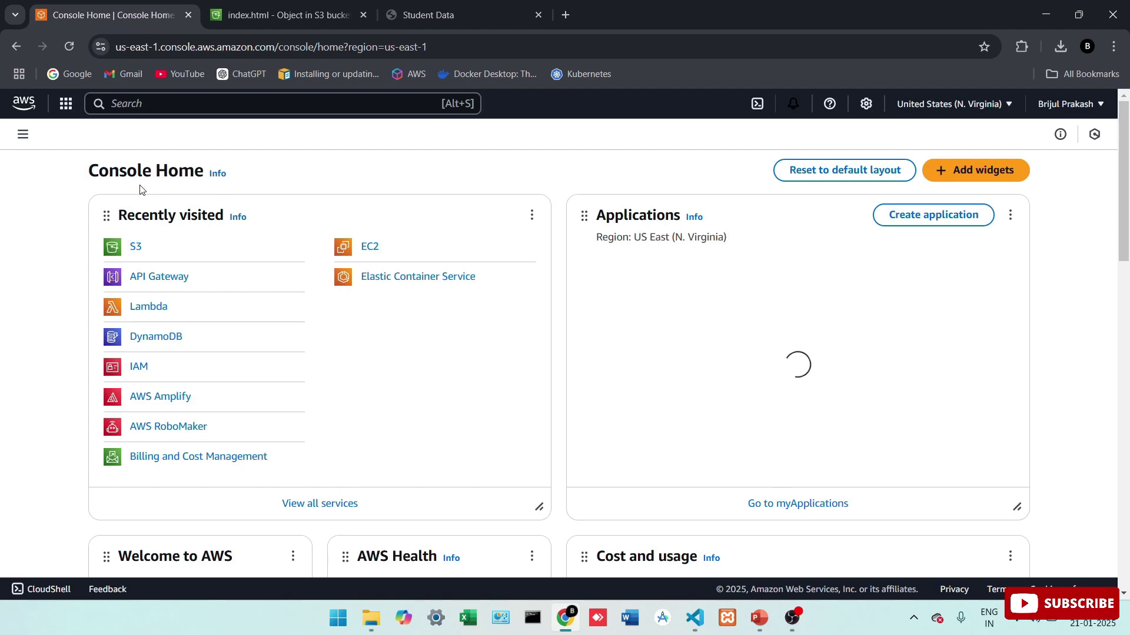
Step: Open DynamoDB Explore items to view the StudentData scan results with both students
{"action": "left_click", "coordinate": [163, 337]}
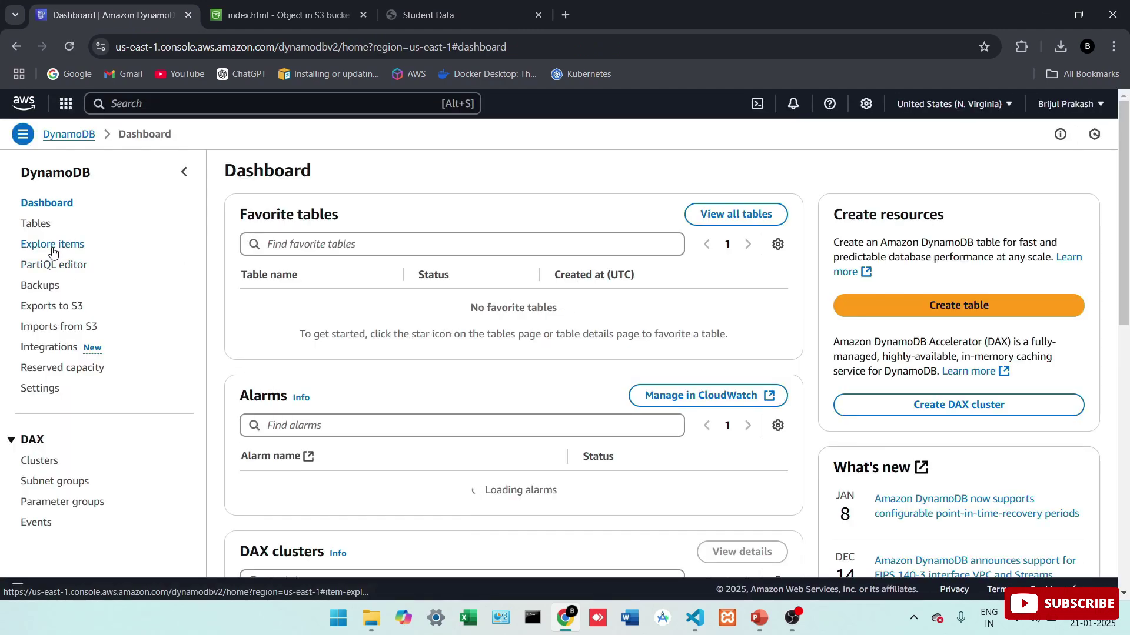
{"action": "left_click", "coordinate": [53, 246]}
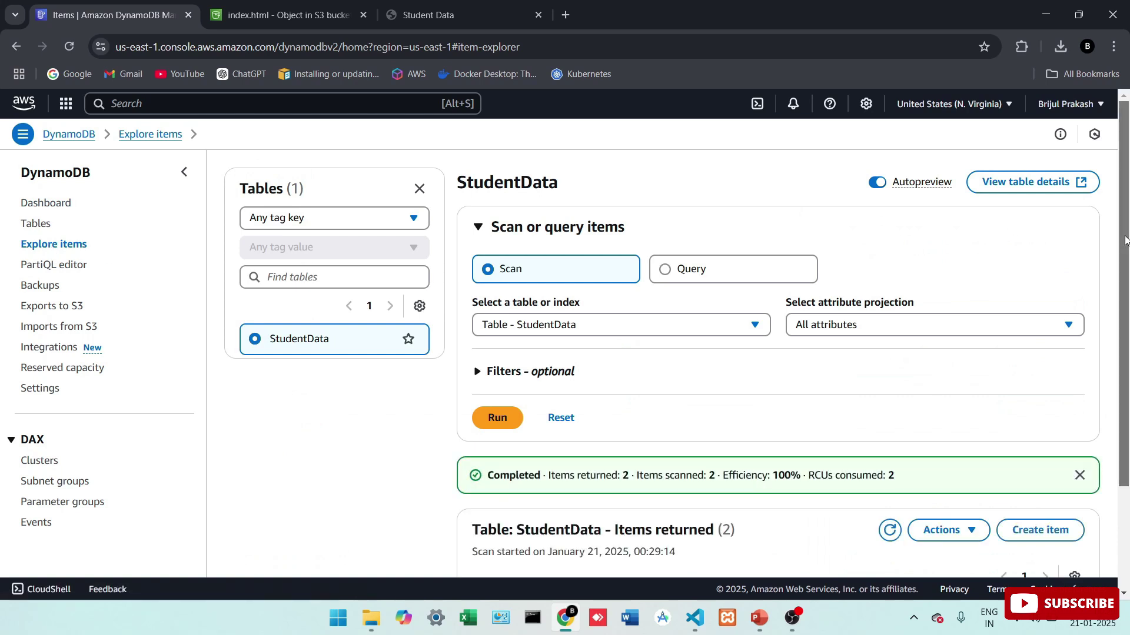
{"action": "scroll", "coordinate": [1124, 216], "scroll_direction": "down", "scroll_amount": 2}
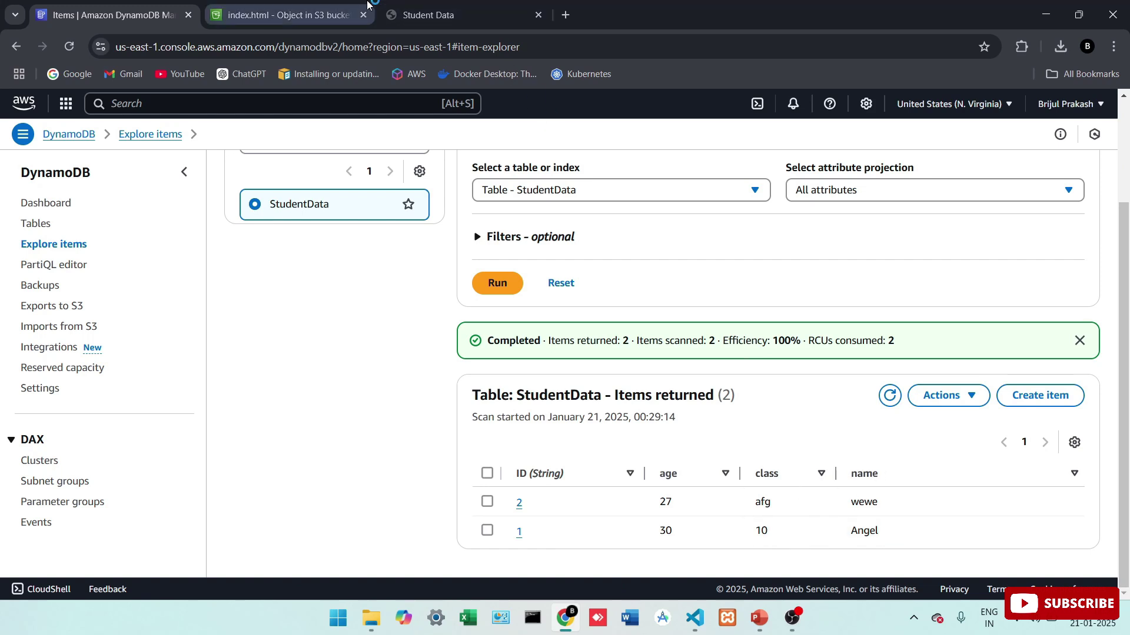
{"action": "left_click", "coordinate": [429, 15]}
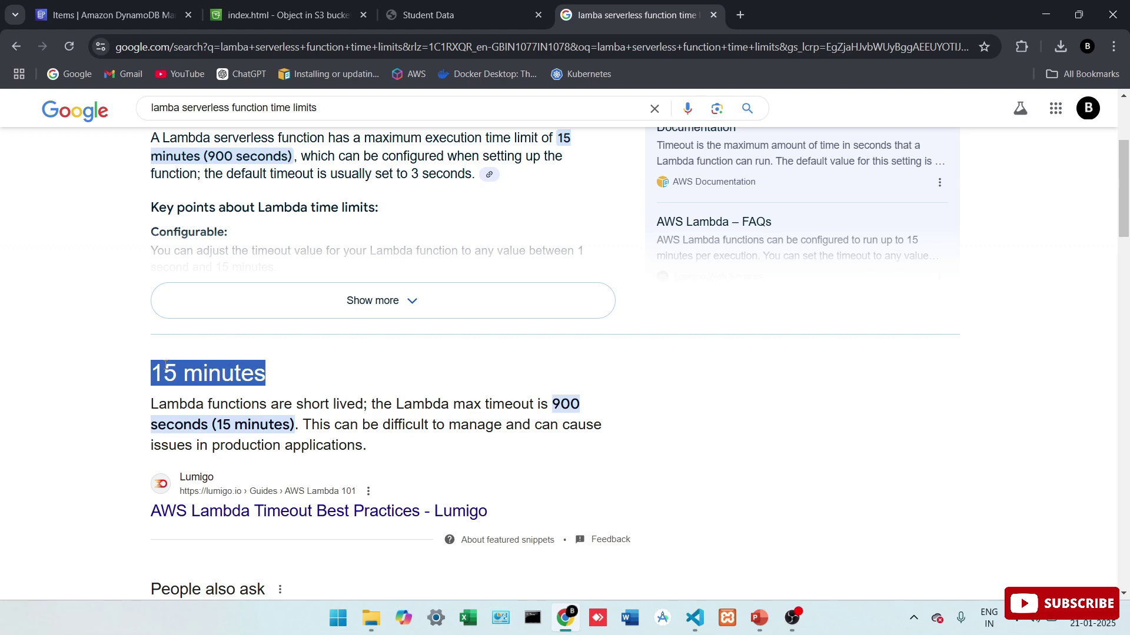
Step: Note Lambda's 15-minute (900-second) maximum timeout, then return to the Student Data page
{"action": "left_click", "coordinate": [441, 14]}
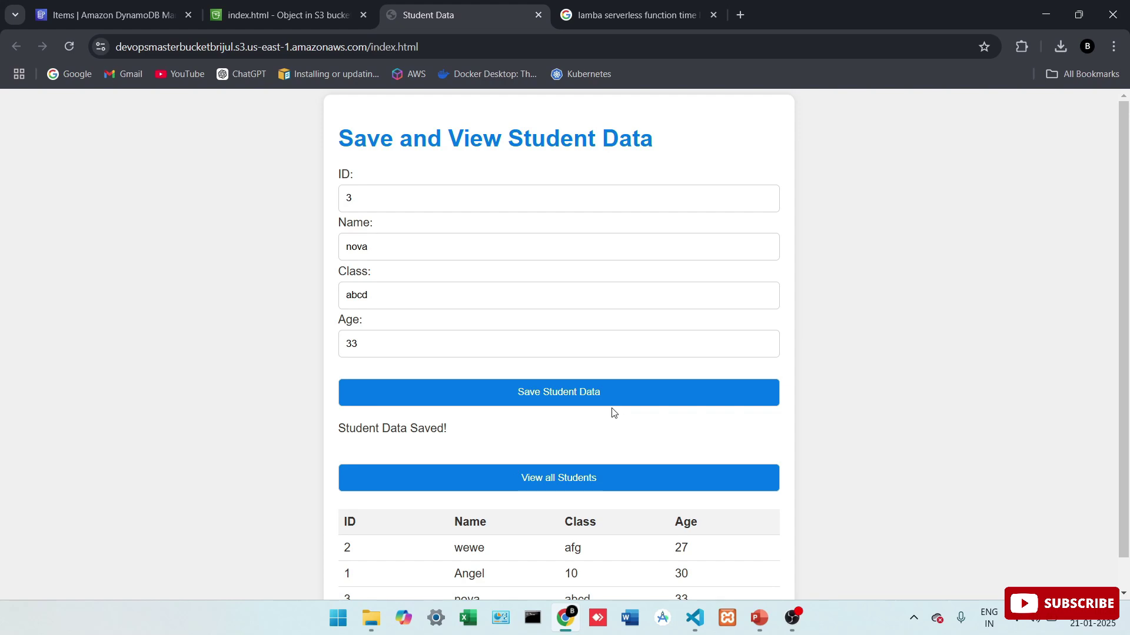
{"action": "scroll", "coordinate": [1119, 335], "scroll_direction": "down", "scroll_amount": 1}
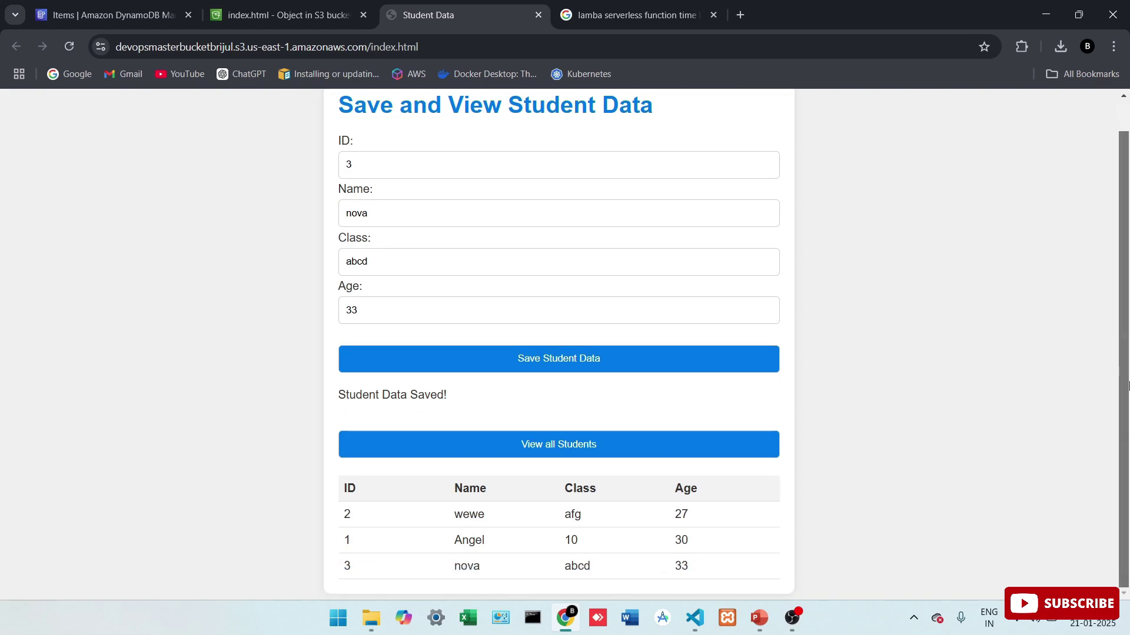
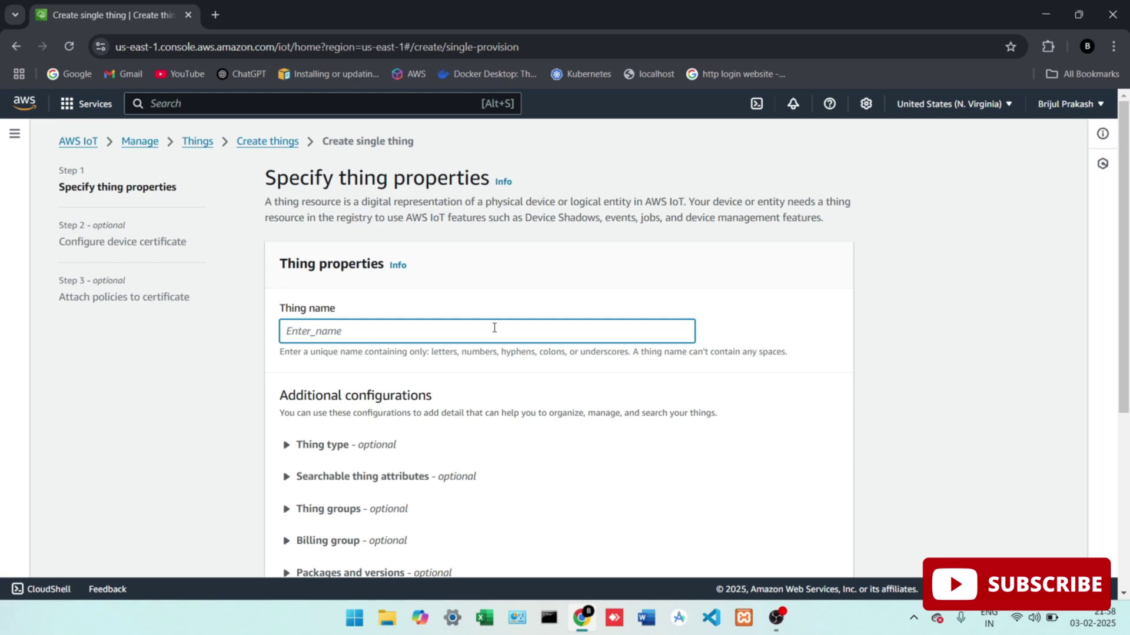
Step: Cancel creating the new thing and open the Security > Policies list showing AWS_POLICY
{"action": "scroll", "coordinate": [730, 535], "scroll_direction": "down", "scroll_amount": 5}
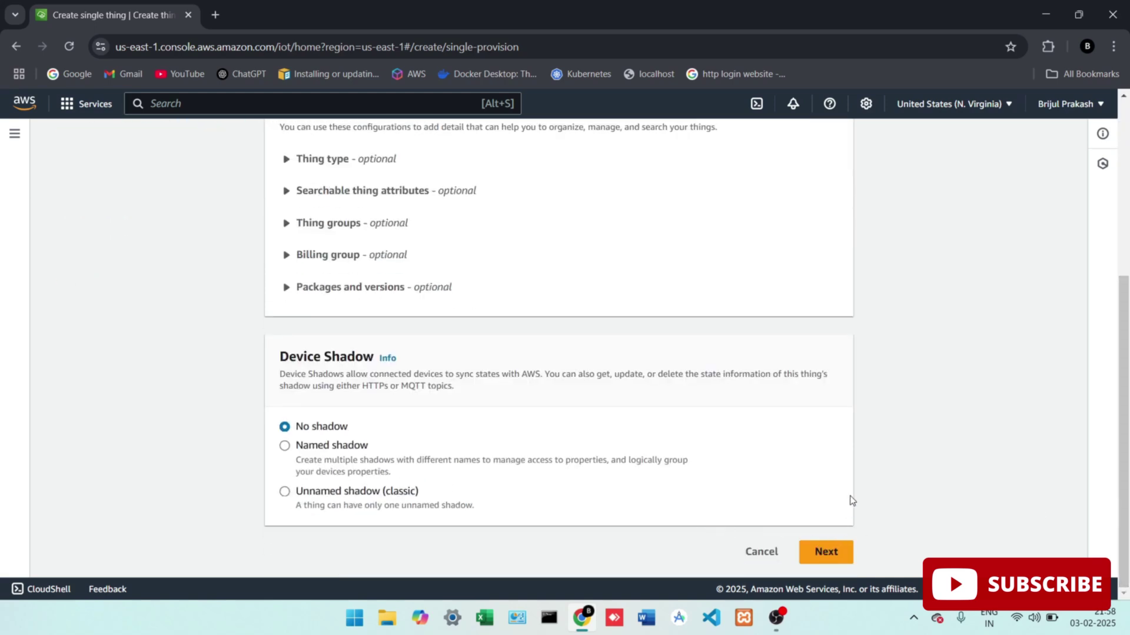
{"action": "left_click", "coordinate": [765, 552]}
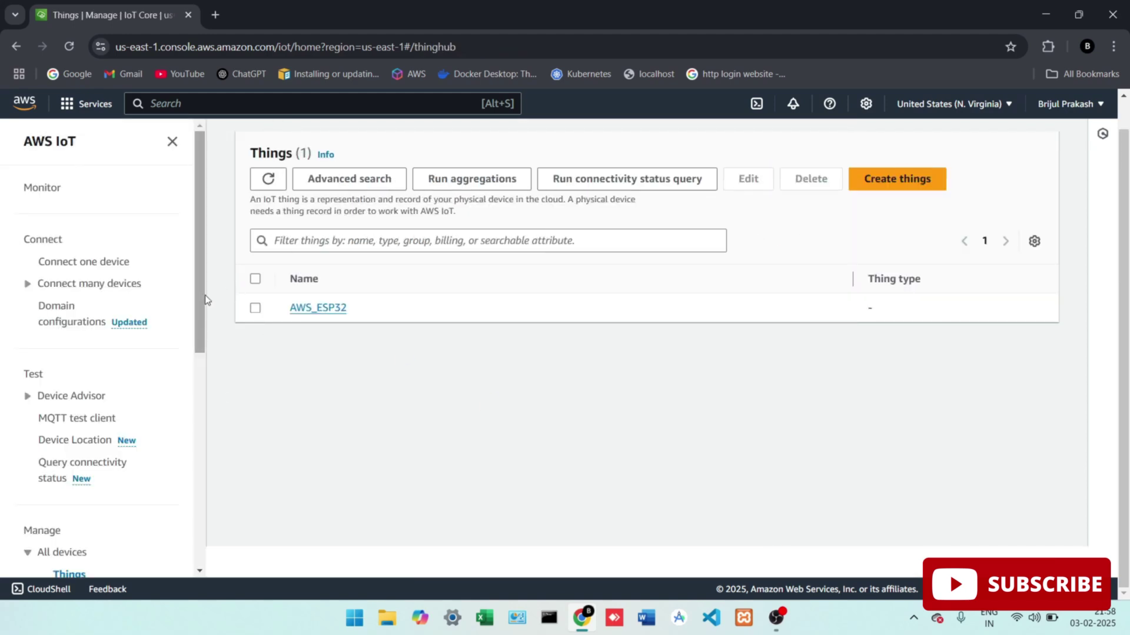
{"action": "left_click_drag", "start_coordinate": [200, 296], "coordinate": [211, 458]}
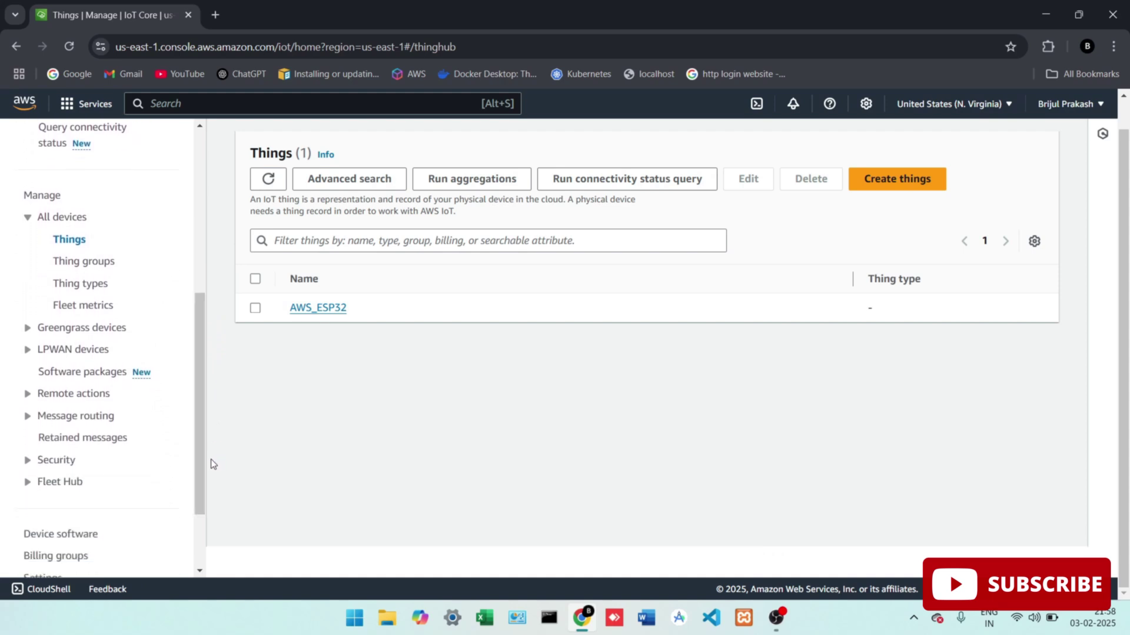
{"action": "left_click", "coordinate": [24, 463]}
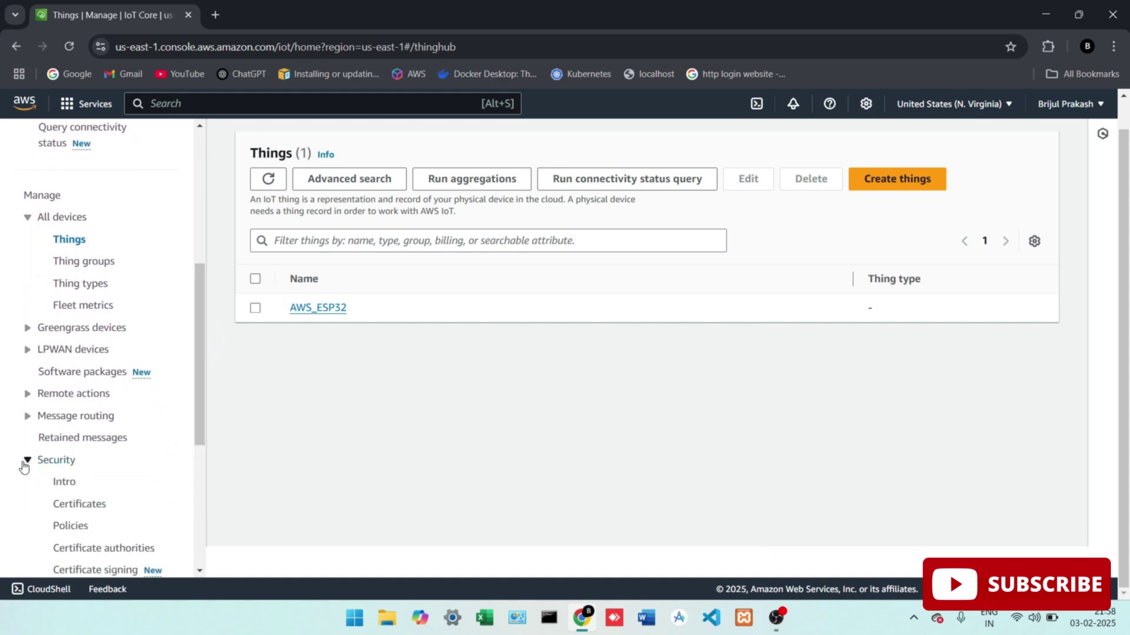
{"action": "left_click", "coordinate": [70, 526]}
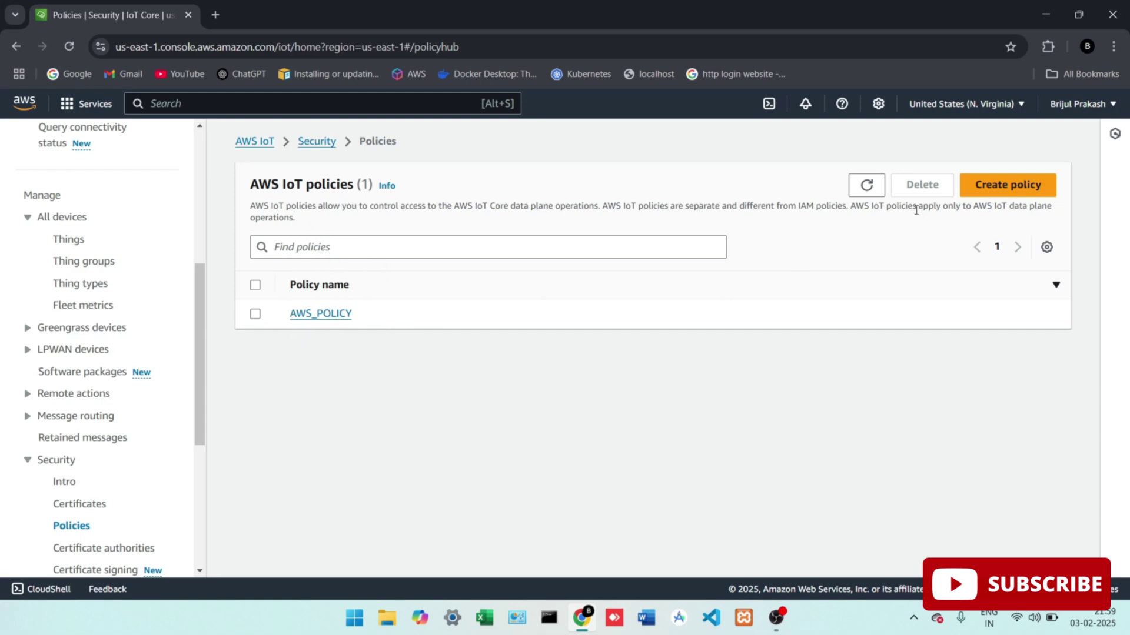
{"action": "left_click", "coordinate": [996, 184]}
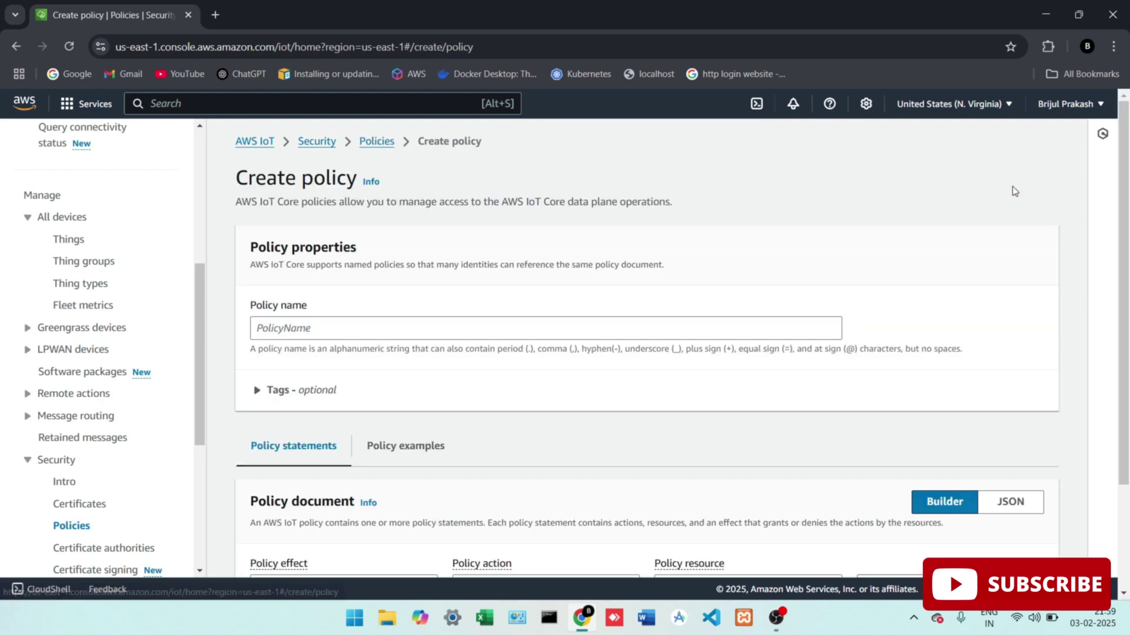
{"action": "left_click", "coordinate": [440, 324]}
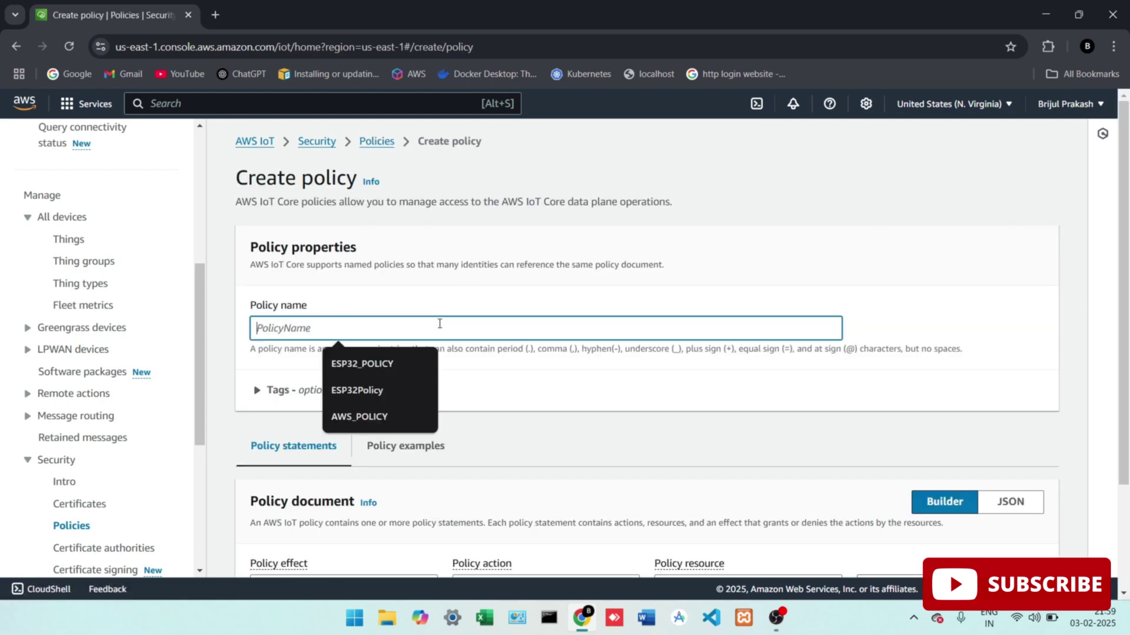
{"action": "left_click", "coordinate": [743, 270]}
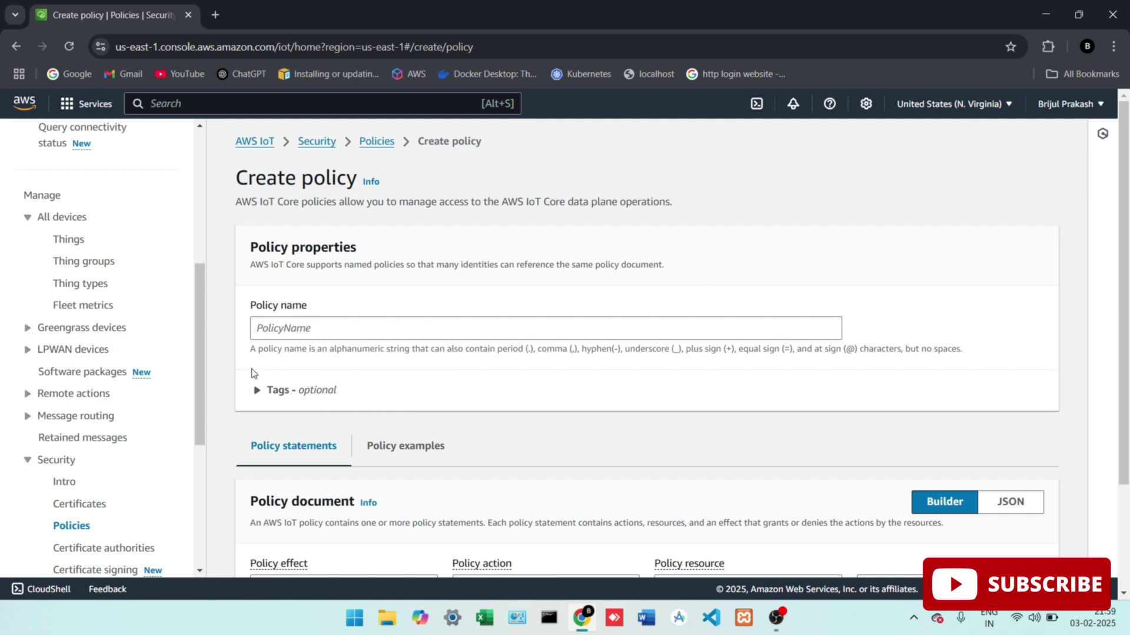
{"action": "left_click", "coordinate": [353, 323]}
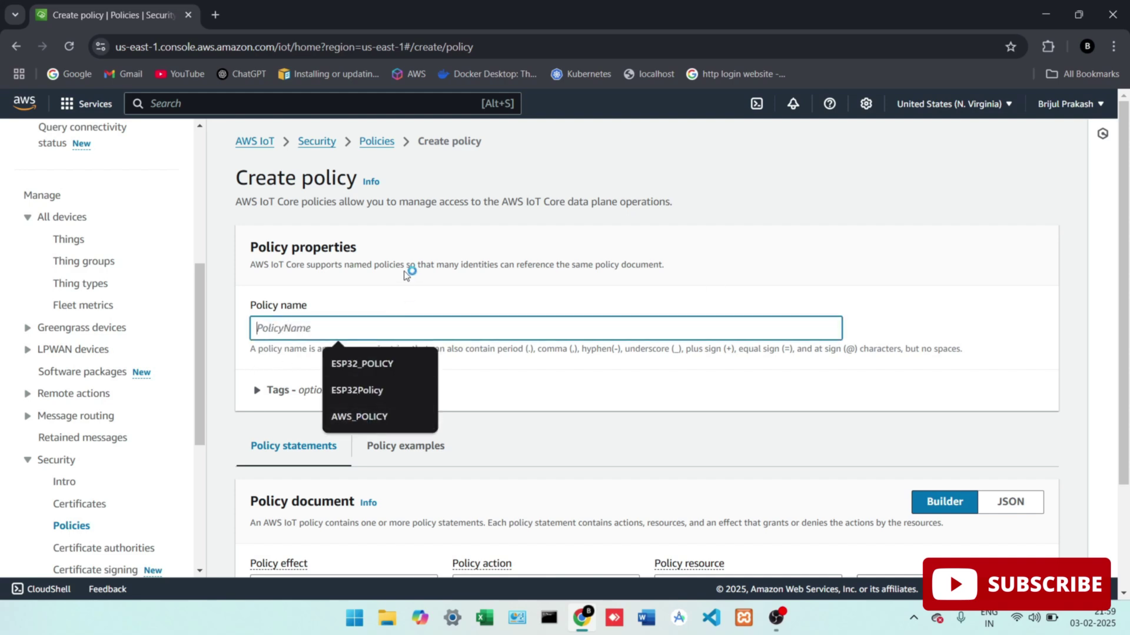
{"action": "scroll", "coordinate": [1128, 304], "scroll_direction": "down", "scroll_amount": 2}
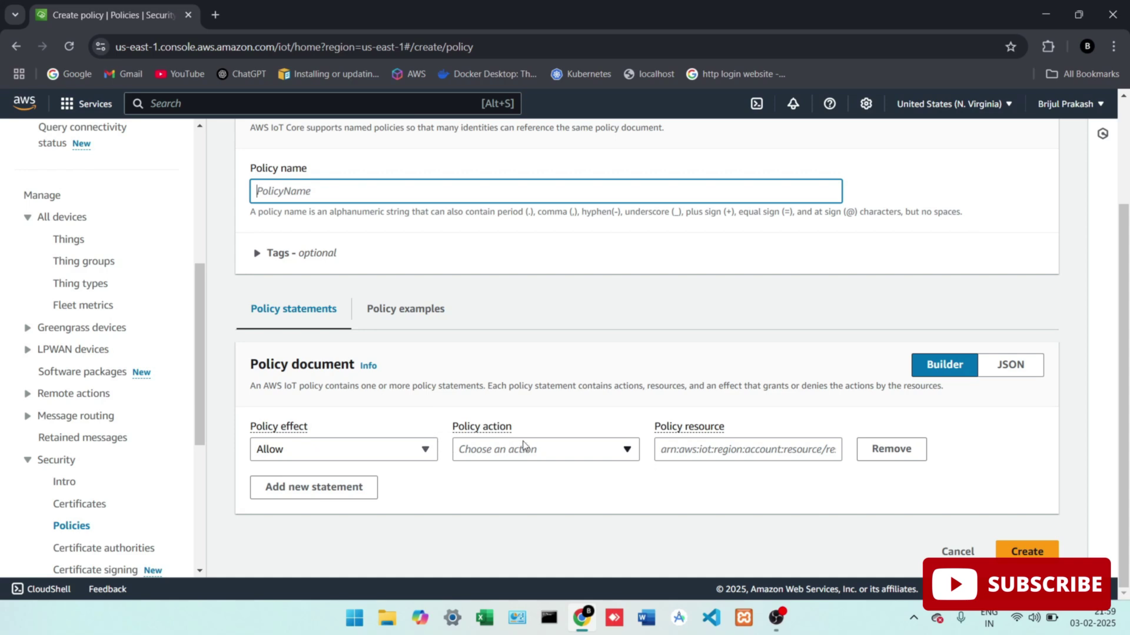
{"action": "left_click", "coordinate": [996, 382]}
{"action": "scroll", "coordinate": [1127, 244], "scroll_direction": "down", "scroll_amount": 1}
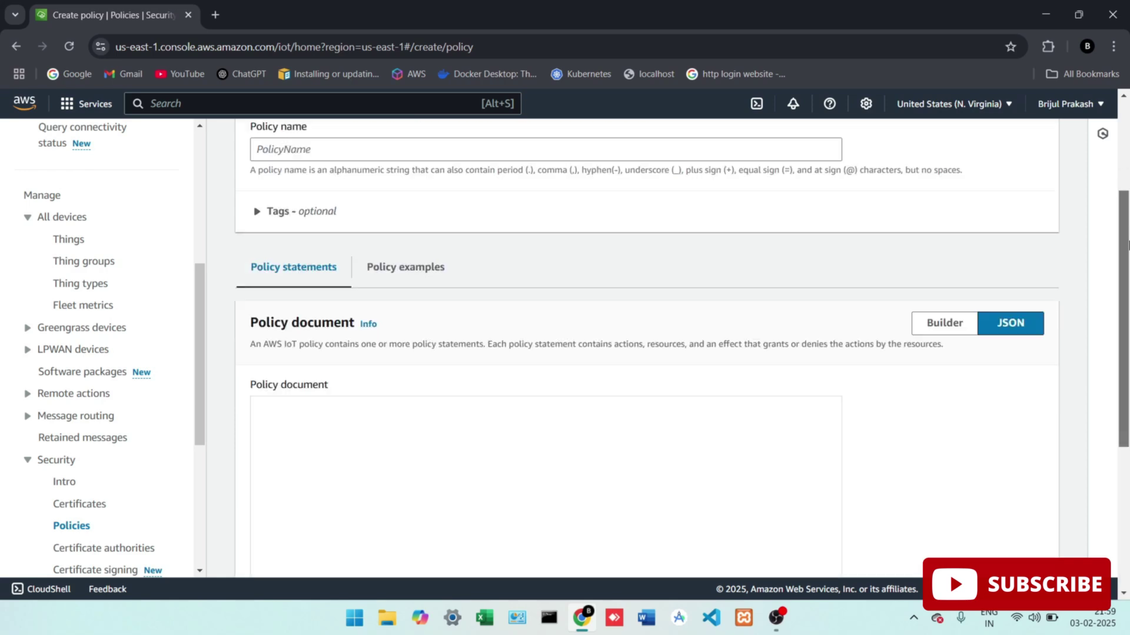
{"action": "scroll", "coordinate": [1127, 244], "scroll_direction": "down", "scroll_amount": 2}
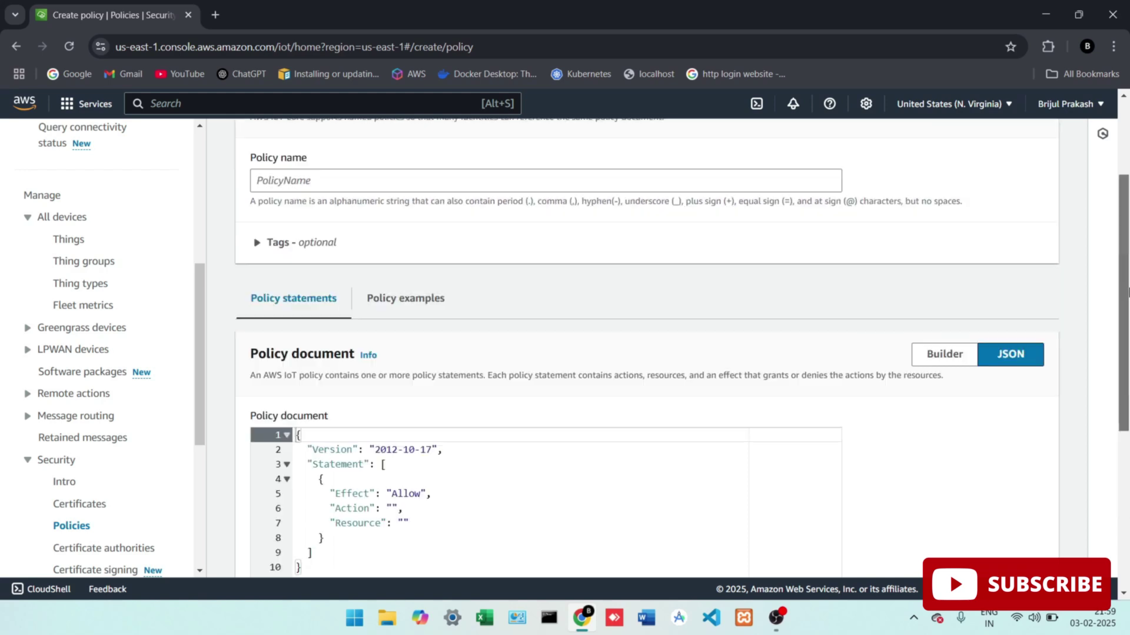
{"action": "scroll", "coordinate": [1124, 353], "scroll_direction": "up", "scroll_amount": 5}
{"action": "left_click", "coordinate": [378, 142]}
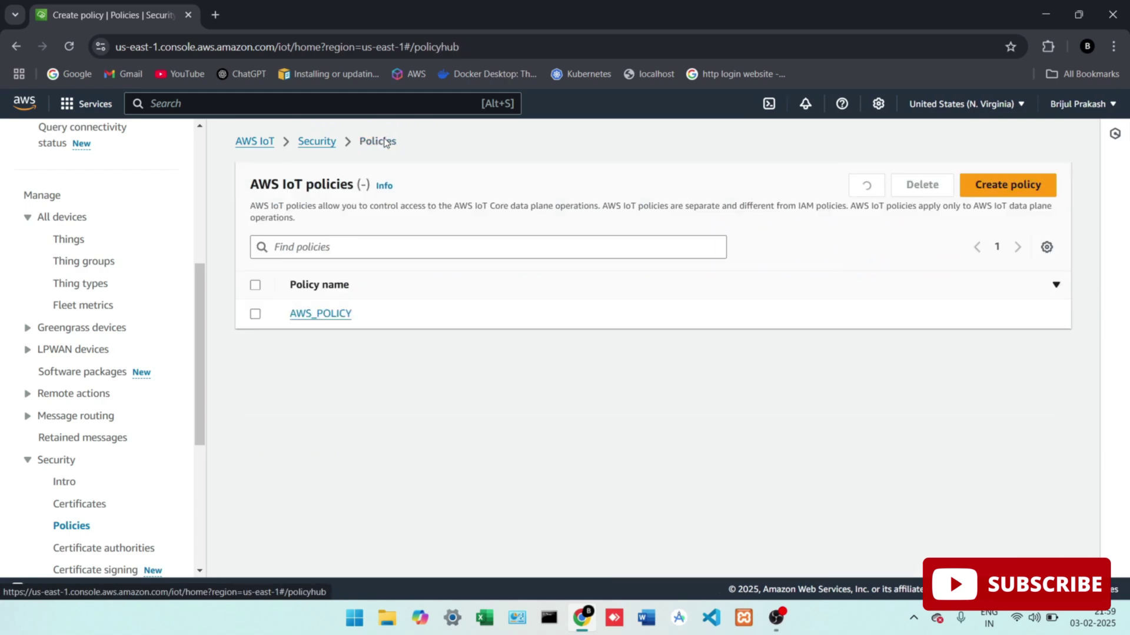
Step: Open AWS_POLICY and view its policy document in JSON
{"action": "left_click", "coordinate": [321, 314]}
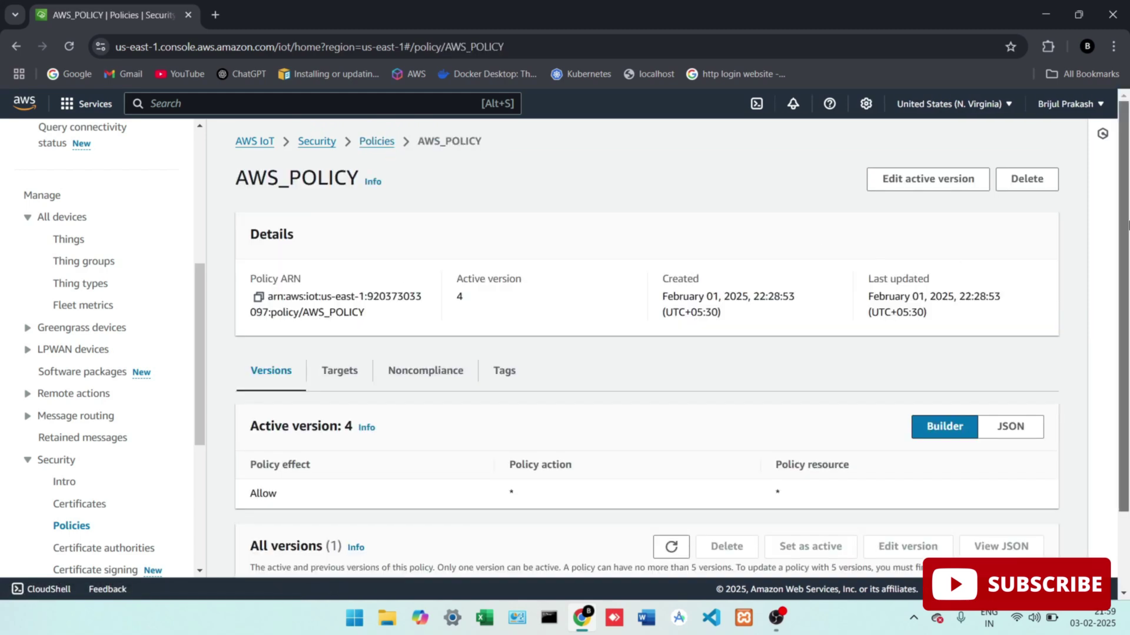
{"action": "scroll", "coordinate": [624, 443], "scroll_direction": "down", "scroll_amount": 2}
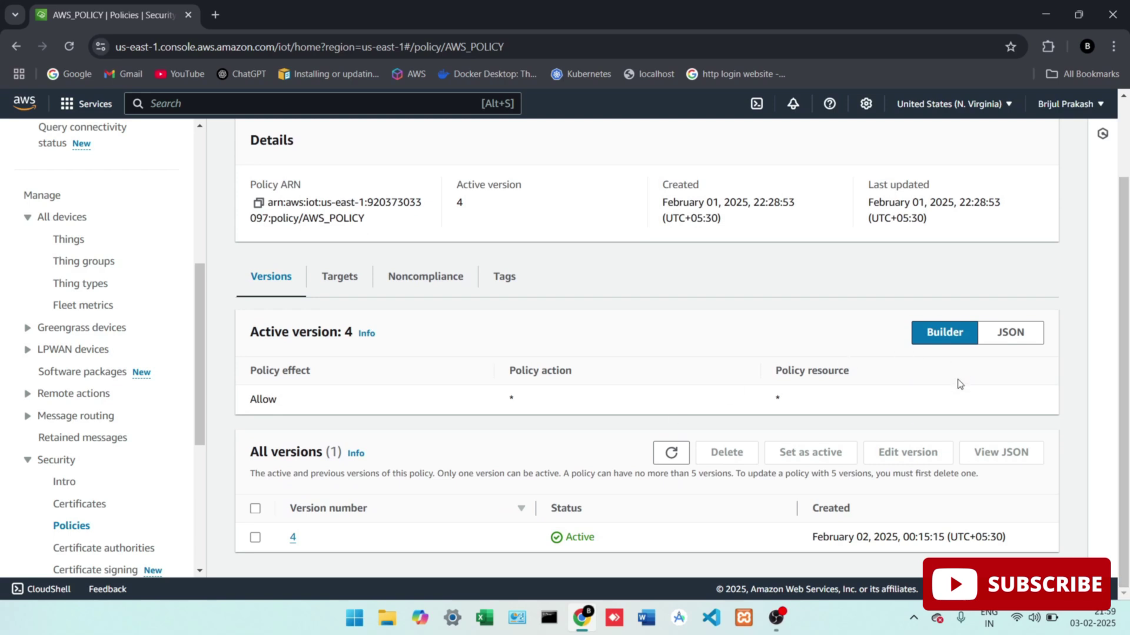
{"action": "left_click", "coordinate": [1020, 334]}
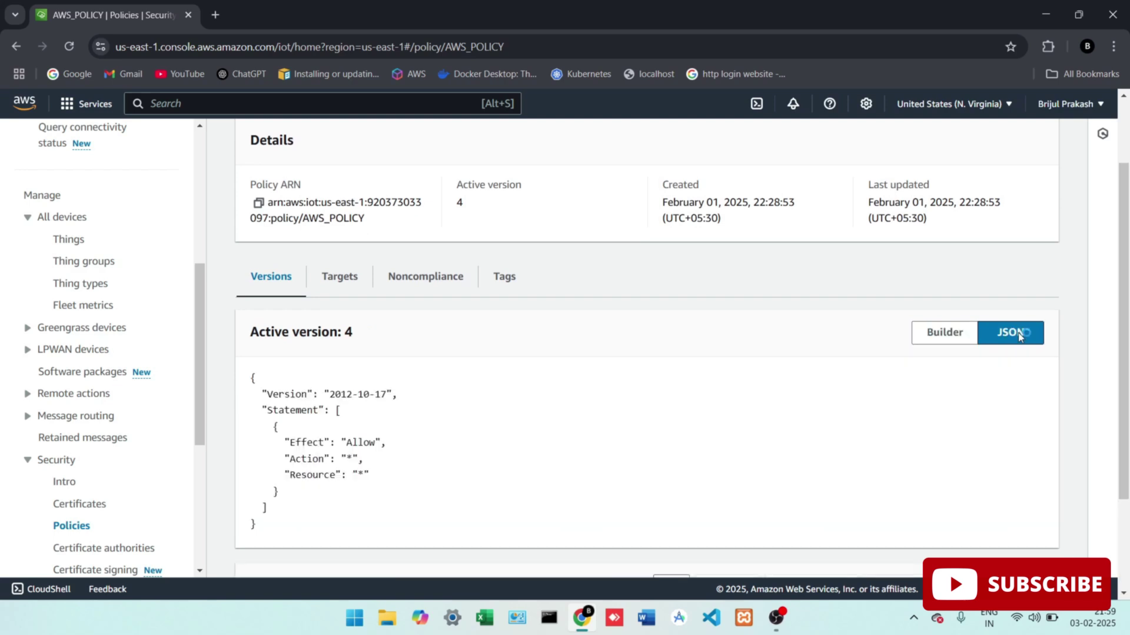
{"action": "scroll", "coordinate": [580, 385], "scroll_direction": "down", "scroll_amount": 2}
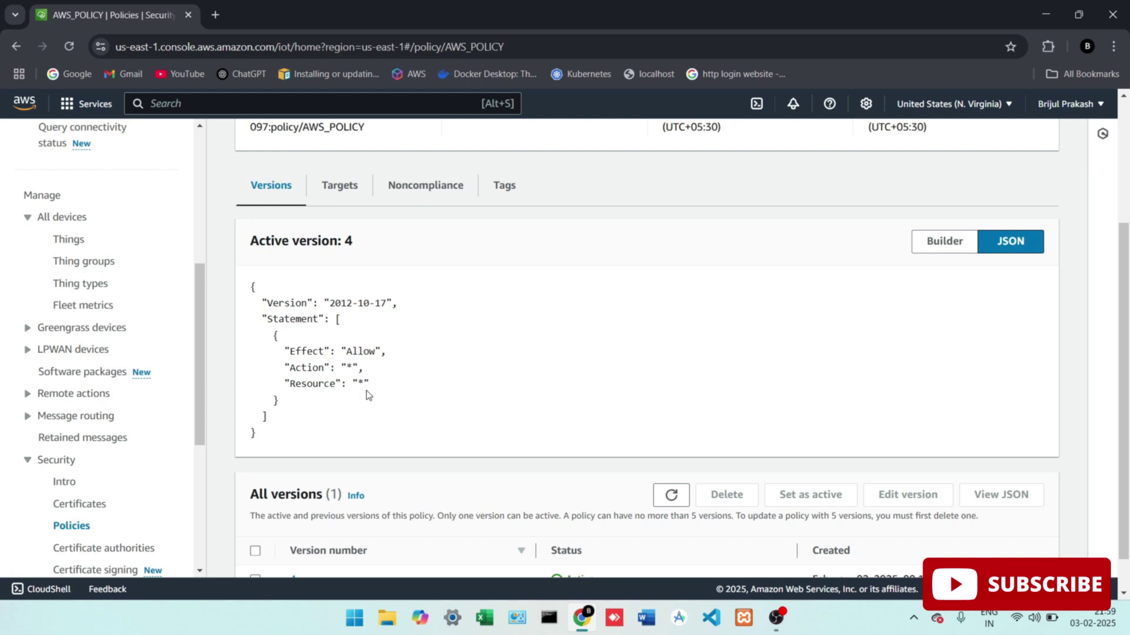
Step: Select and copy the allow-all policy JSON, then go back to the certificate download dialog
{"action": "left_click_drag", "start_coordinate": [273, 442], "coordinate": [250, 283]}
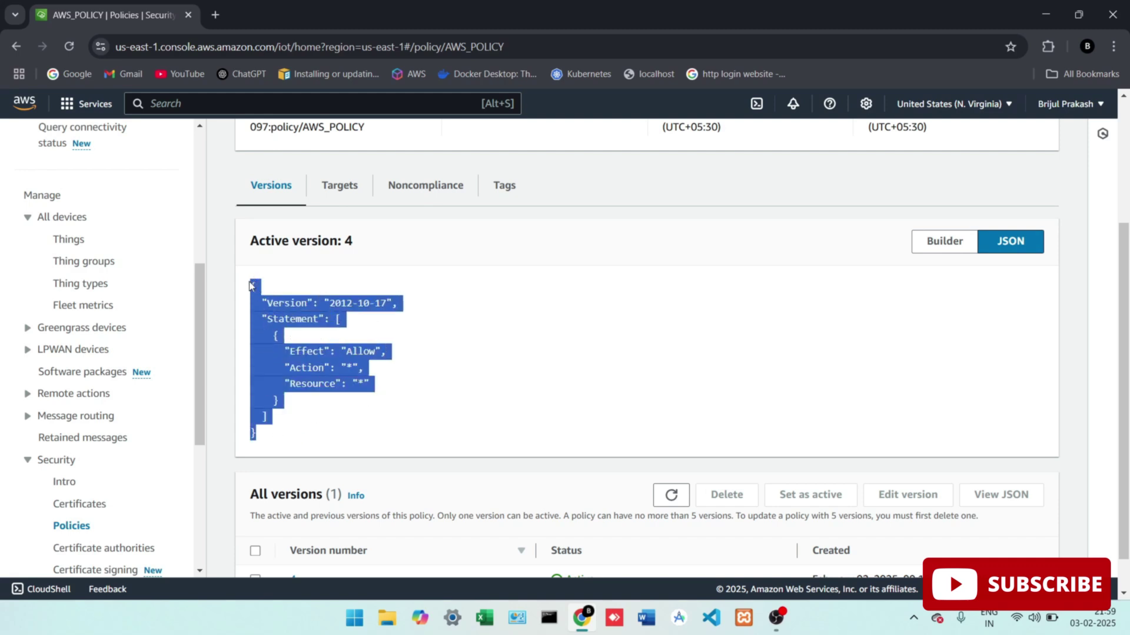
{"action": "left_click", "coordinate": [307, 432]}
{"action": "left_click", "coordinate": [380, 346]}
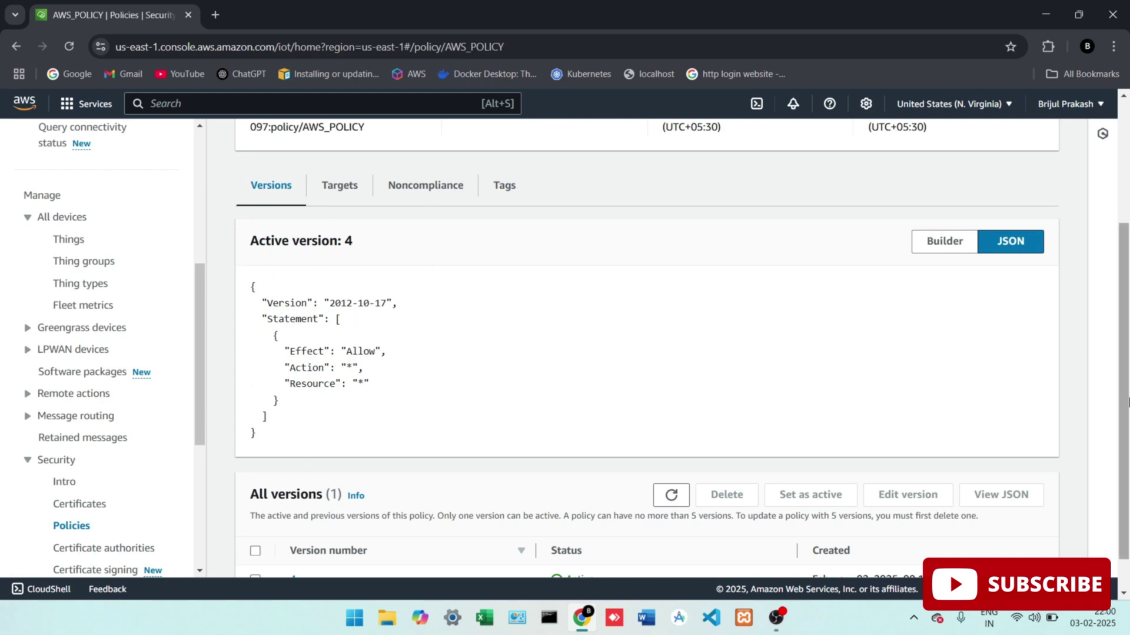
{"action": "scroll", "coordinate": [650, 181], "scroll_direction": "up", "scroll_amount": 3}
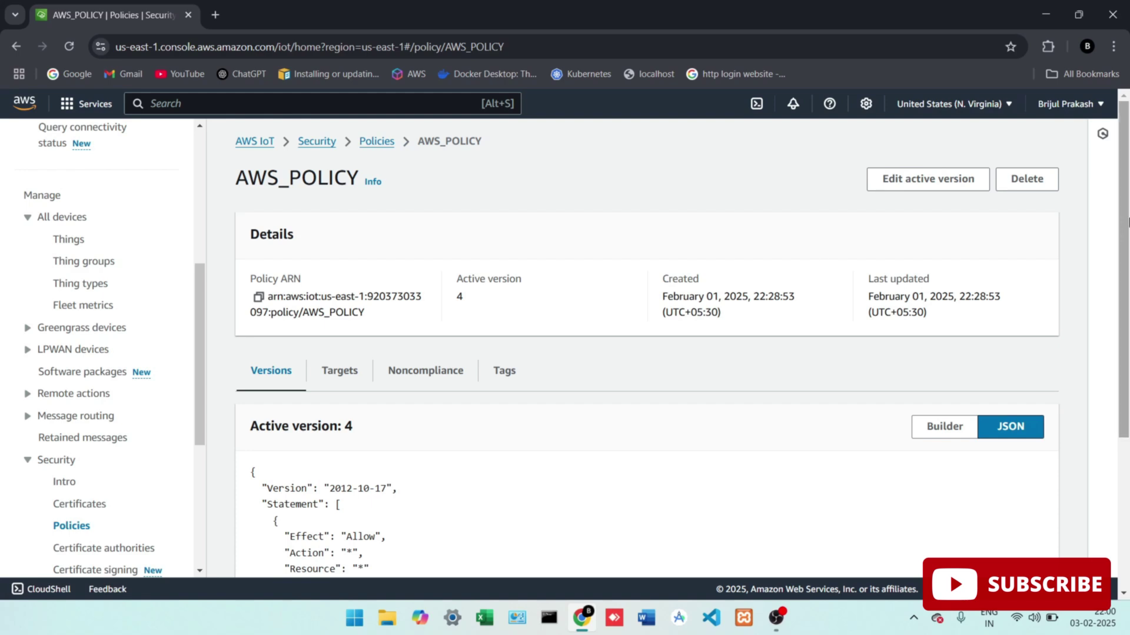
{"action": "scroll", "coordinate": [823, 252], "scroll_direction": "down", "scroll_amount": 2}
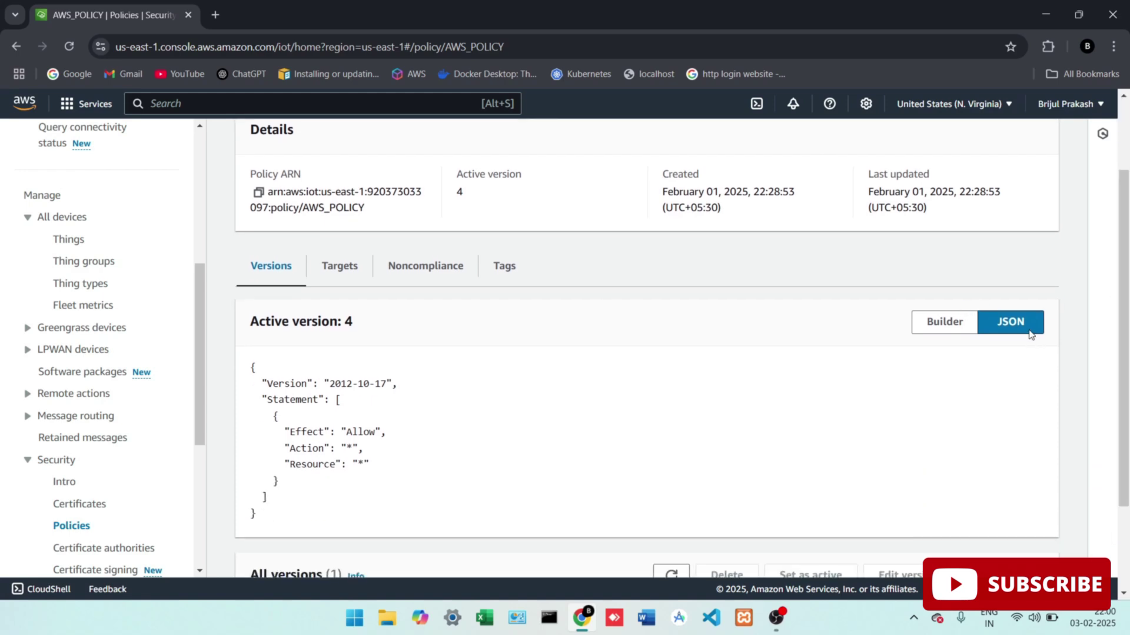
{"action": "left_click_drag", "start_coordinate": [252, 364], "coordinate": [263, 540]}
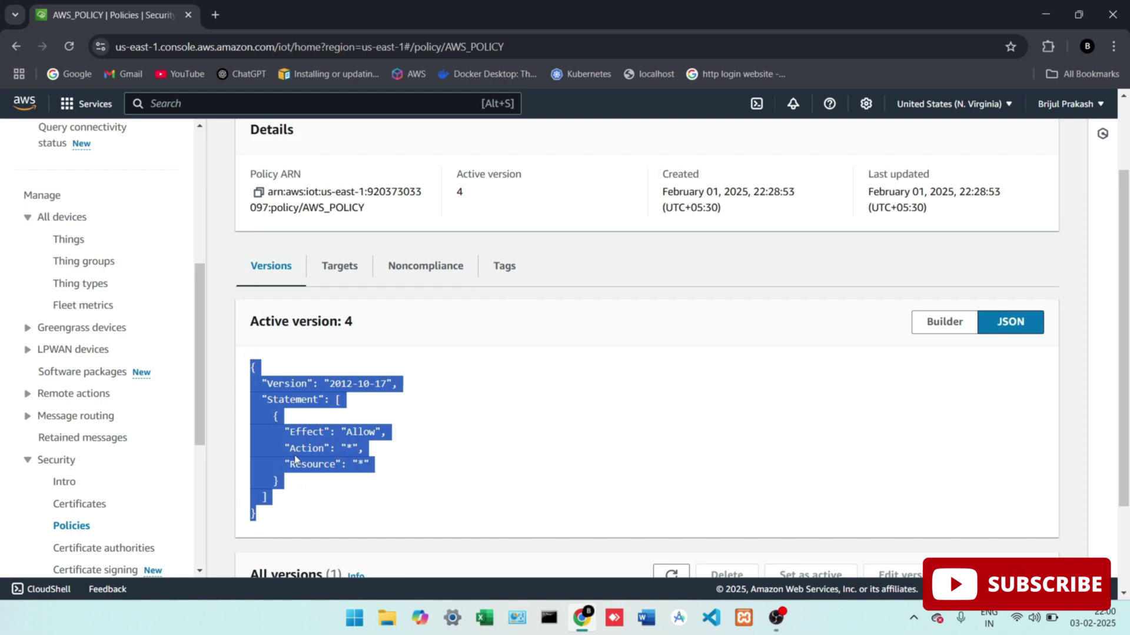
{"action": "scroll", "coordinate": [600, 386], "scroll_direction": "down", "scroll_amount": 2}
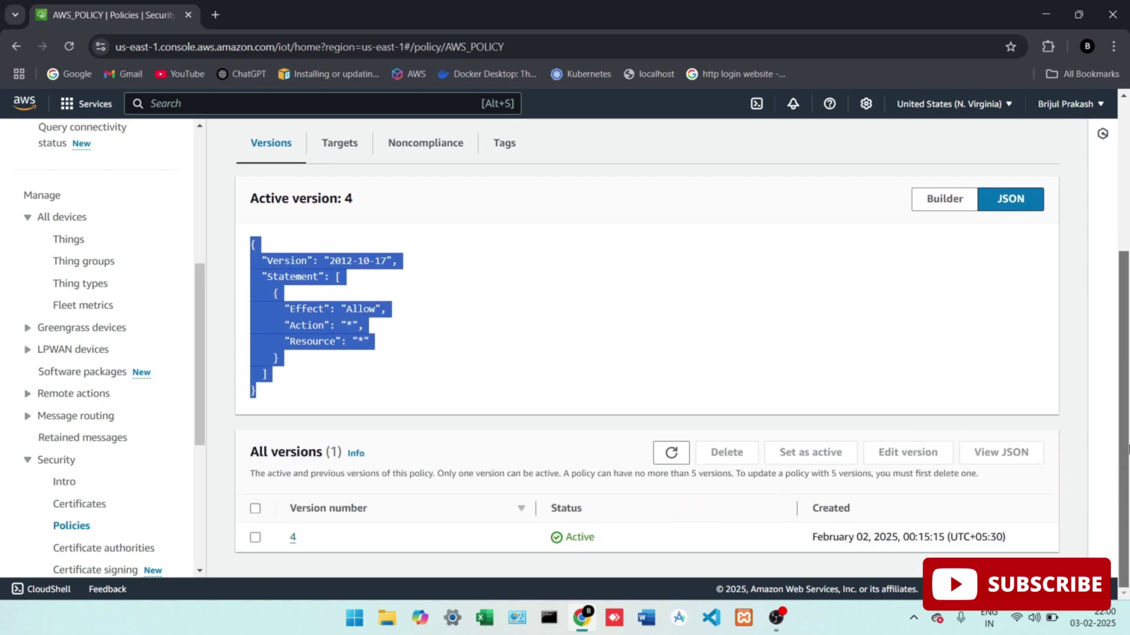
{"action": "key", "text": "alt+Left"}
{"action": "left_click", "coordinate": [341, 313]}
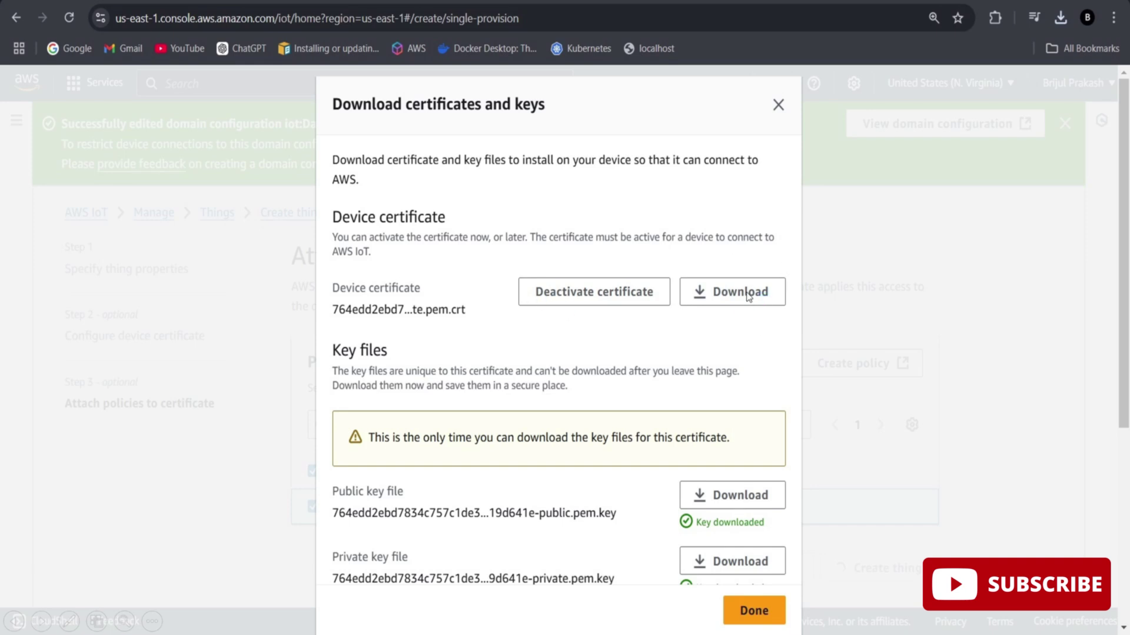
Step: Download the device certificate file and the private key file
{"action": "left_click", "coordinate": [707, 294]}
{"action": "left_click", "coordinate": [725, 560]}
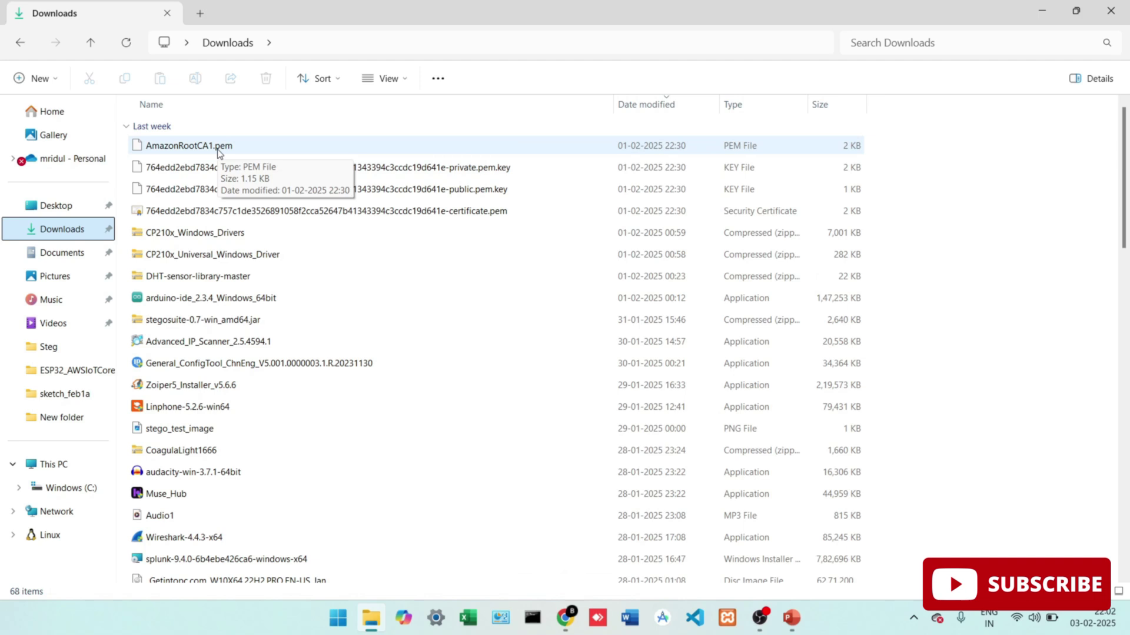
Step: View AmazonRootCA1.pem's certificate text in Notepad, then close Notepad
{"action": "left_click", "coordinate": [218, 152]}
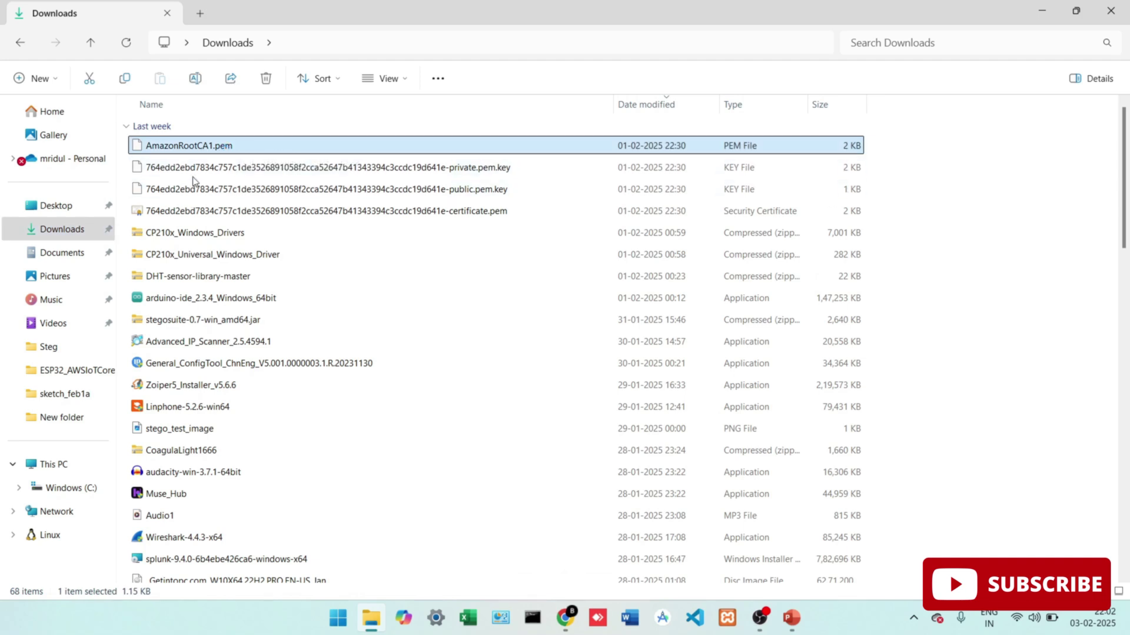
{"action": "left_click", "coordinate": [473, 189]}
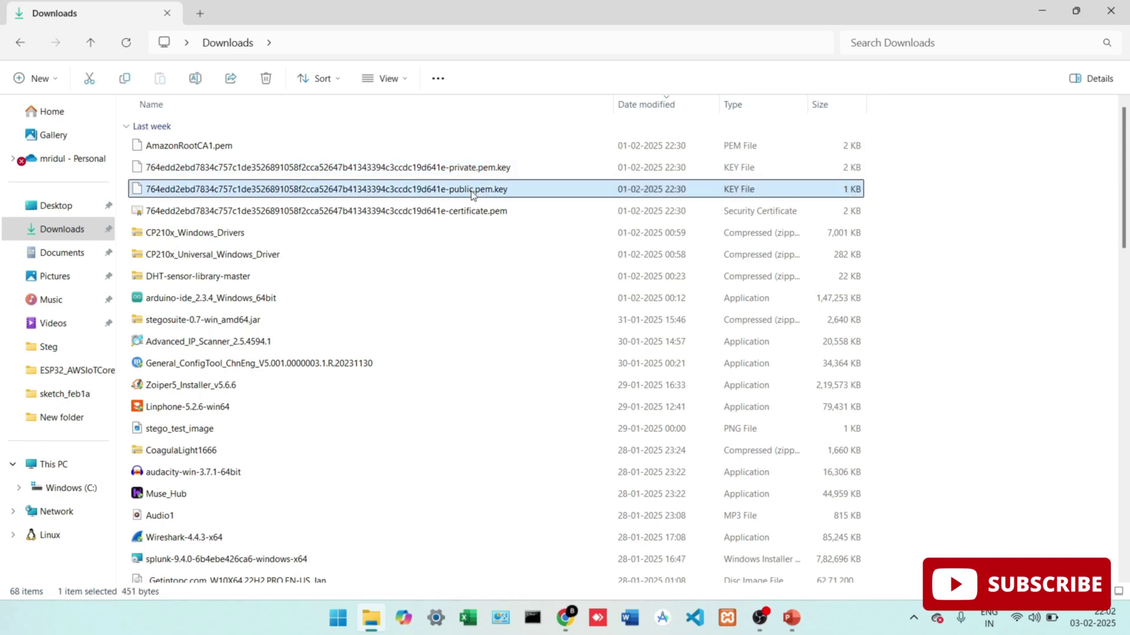
{"action": "left_click", "coordinate": [356, 147]}
{"action": "right_click", "coordinate": [356, 148]}
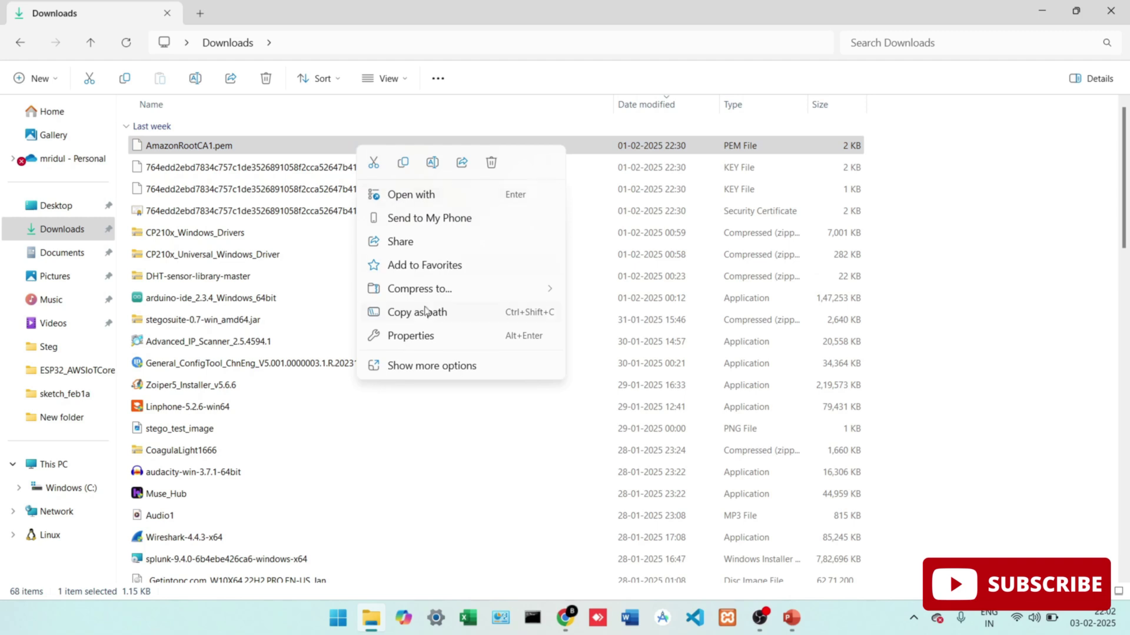
{"action": "left_click", "coordinate": [427, 368]}
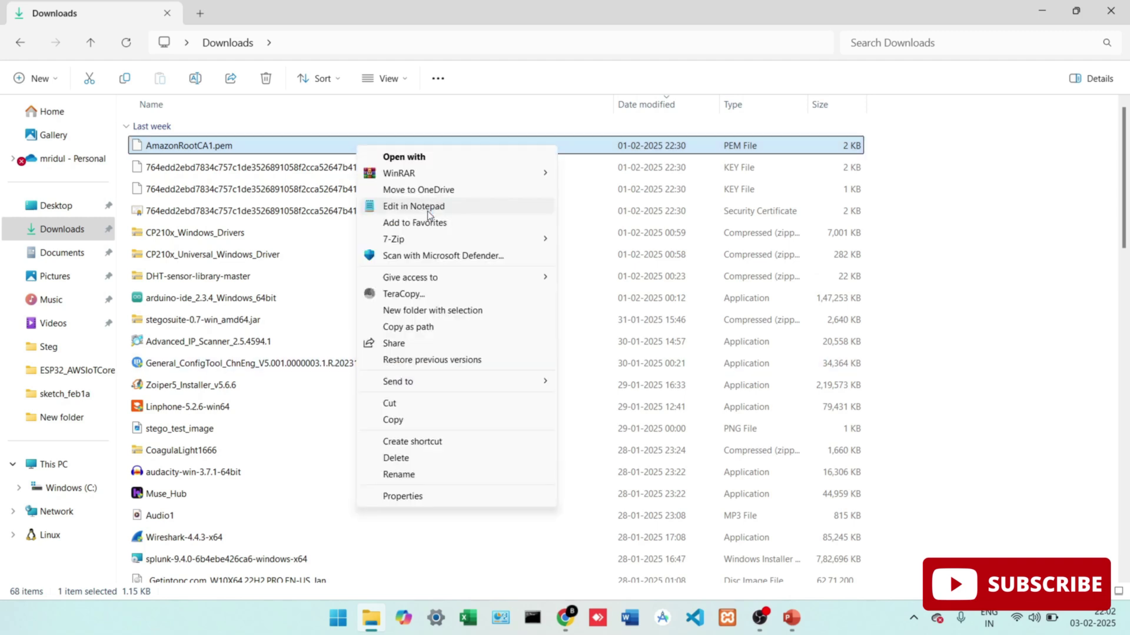
{"action": "left_click", "coordinate": [451, 210]}
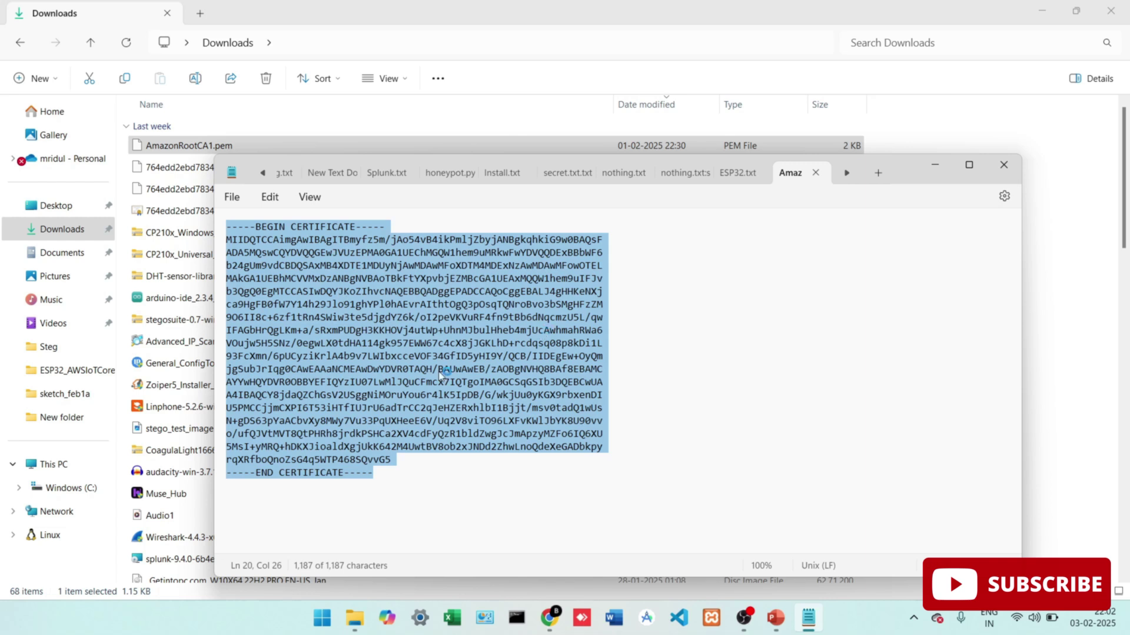
{"action": "left_click", "coordinate": [1003, 164]}
Step: Open the private.pem.key file from Downloads
{"action": "left_click", "coordinate": [315, 189]}
{"action": "left_click", "coordinate": [313, 167]}
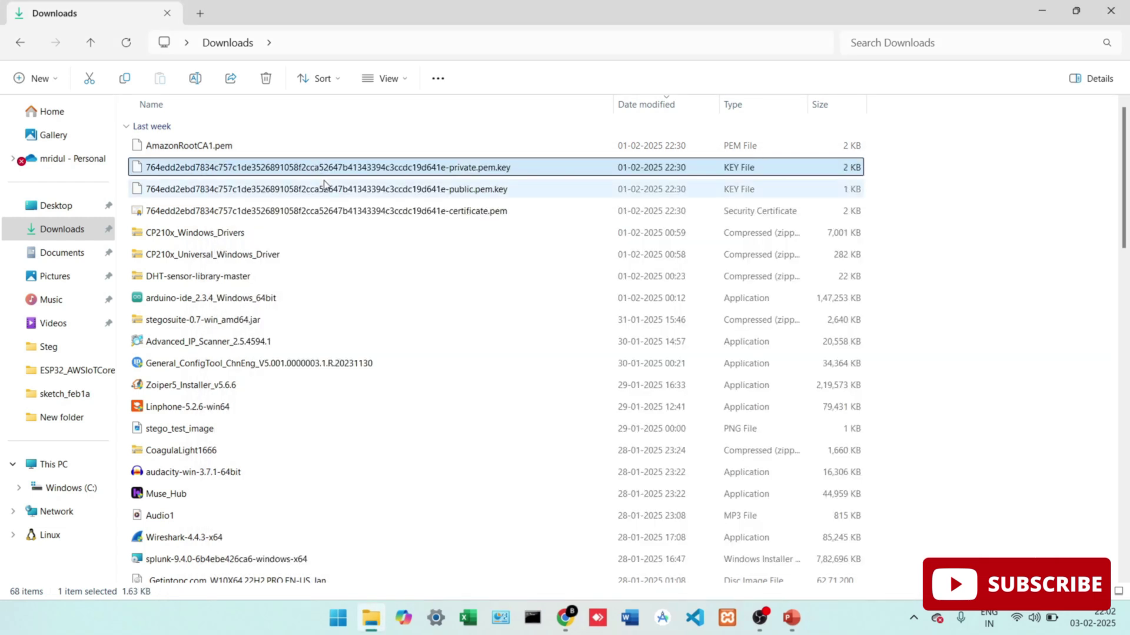
{"action": "double_click", "coordinate": [348, 167]}
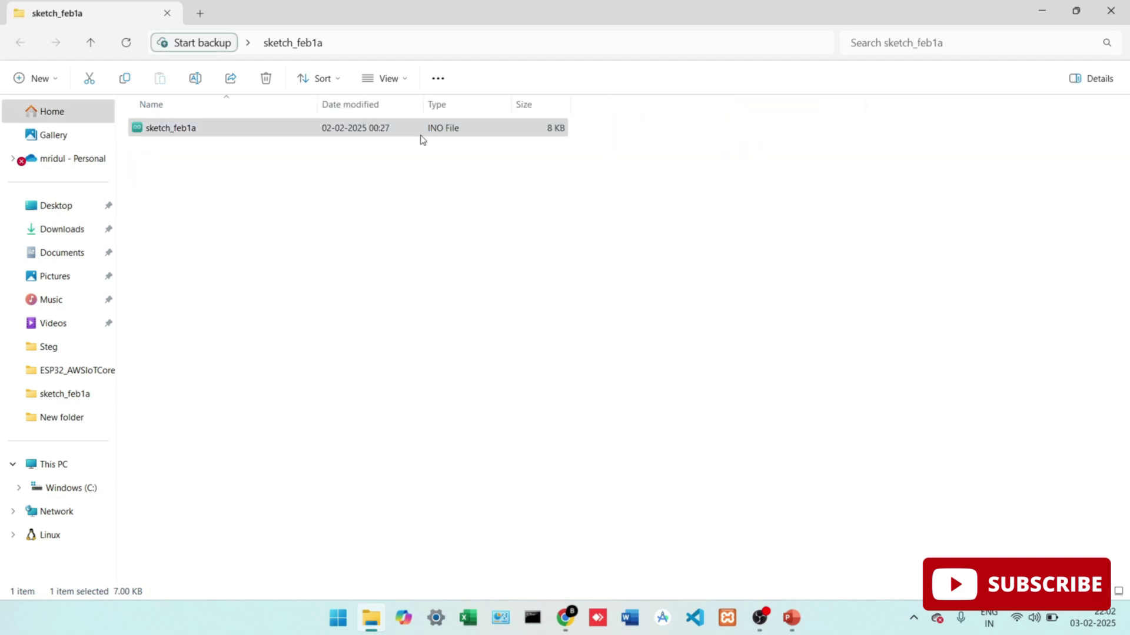
Step: Open sketch_feb1a.ino for editing with the Edit in Notepad option
{"action": "right_click", "coordinate": [421, 140]}
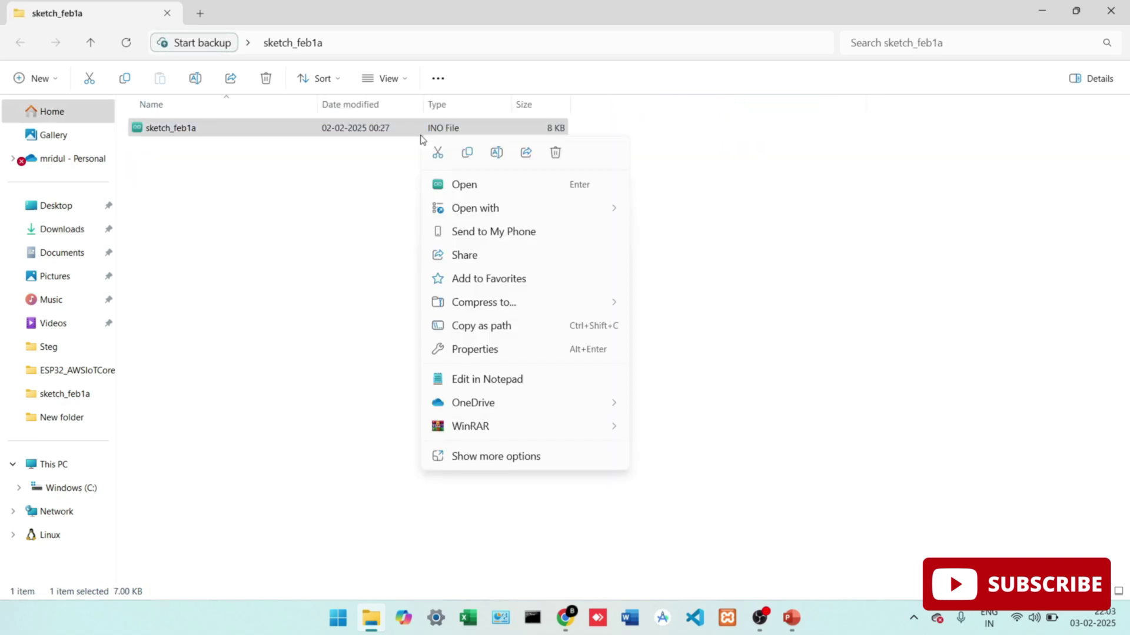
{"action": "left_click", "coordinate": [460, 377]}
{"action": "left_click", "coordinate": [459, 377]}
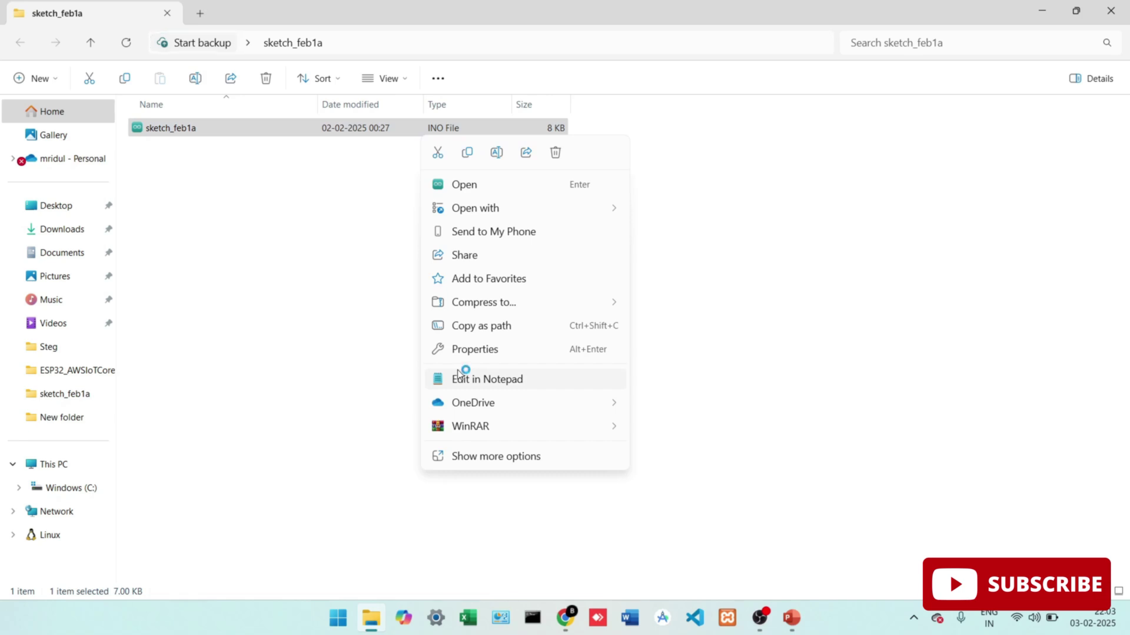